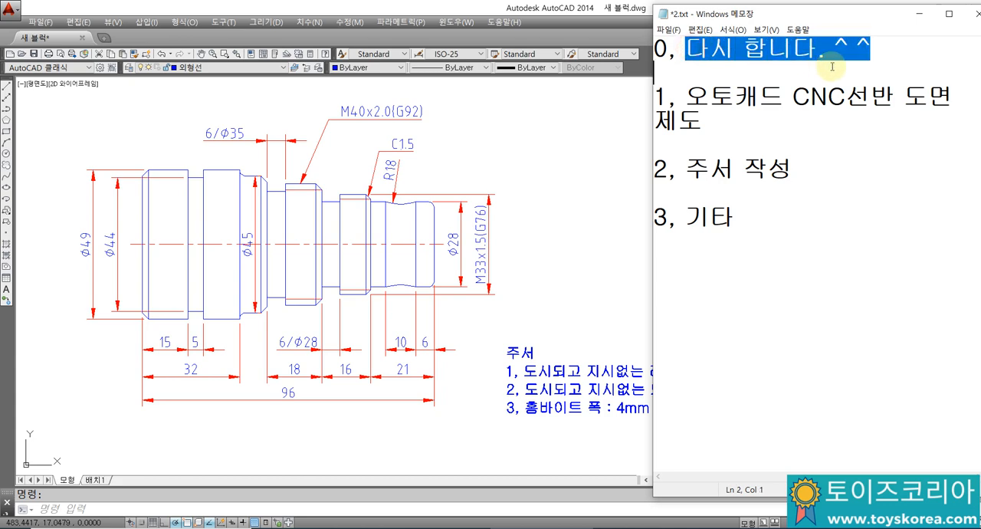
Step: Review the outline items in the notes, covering the CNC lathe drawing, the general notes and the miscellaneous topic
left_click(821, 77)
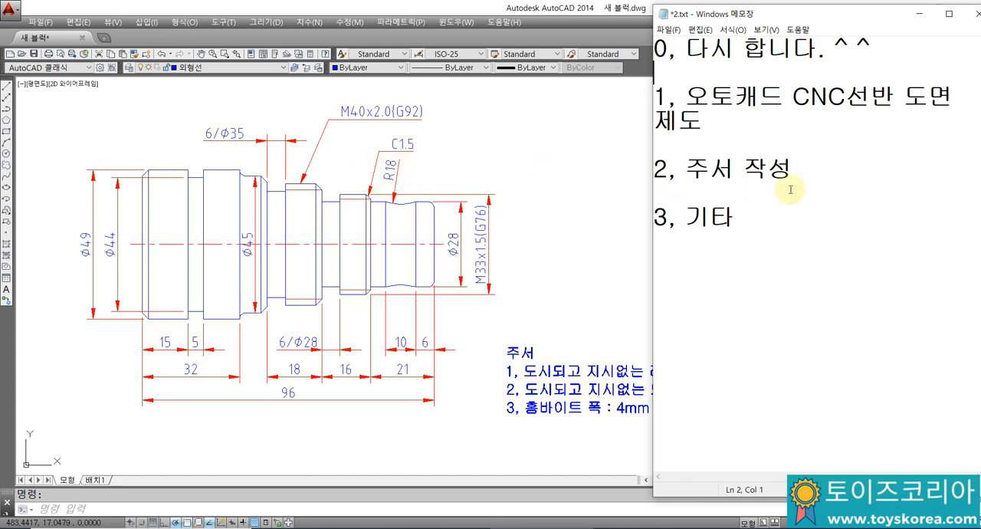
left_click(796, 145)
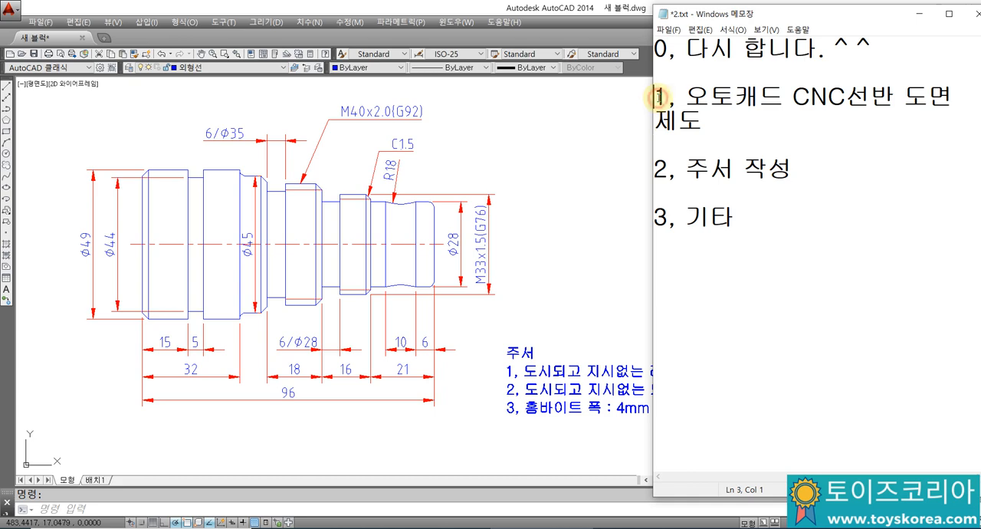
left_click(684, 99)
left_click_drag(653, 98, 744, 216)
left_click(743, 216)
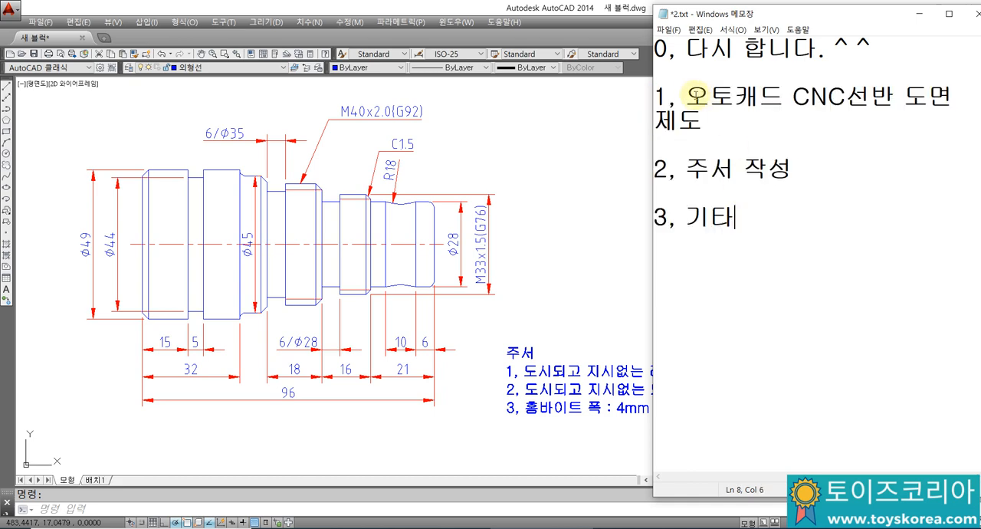
left_click_drag(685, 96, 934, 118)
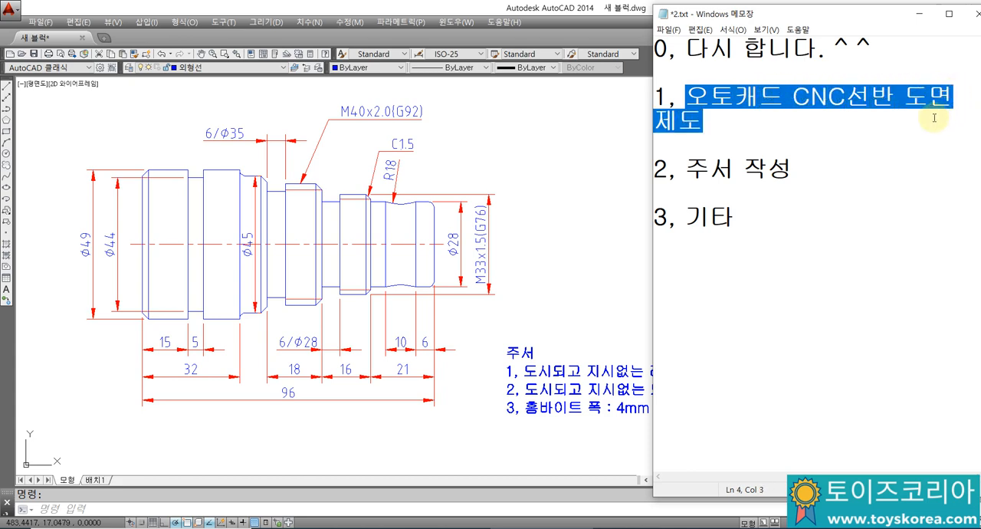
left_click(712, 182)
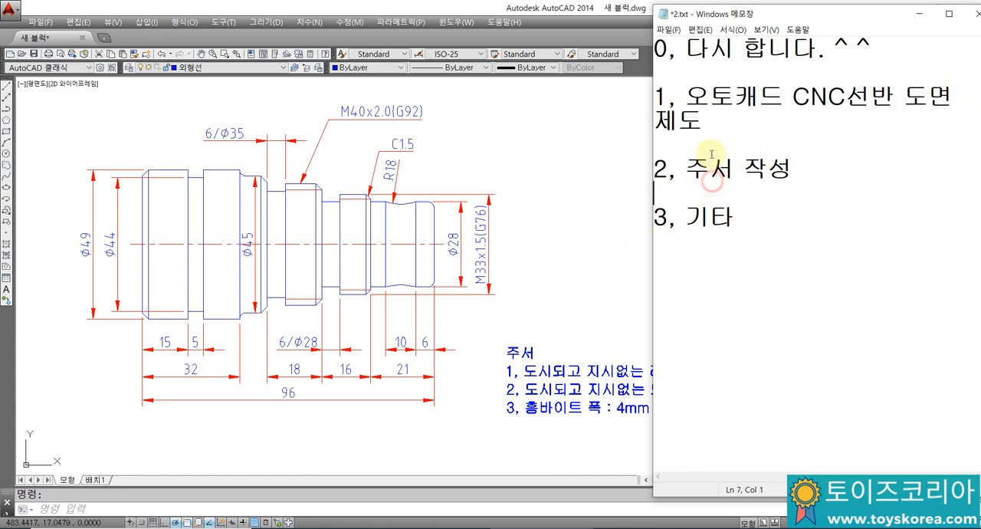
left_click(742, 260)
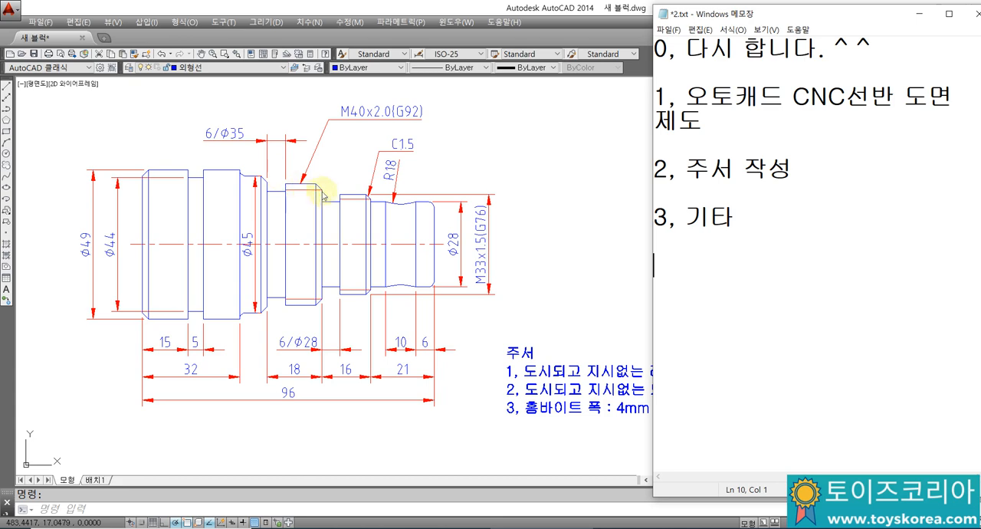
Step: Switch to AutoCAD, regenerate the drawing and examine the rounded corners along the shaft
left_click(245, 175)
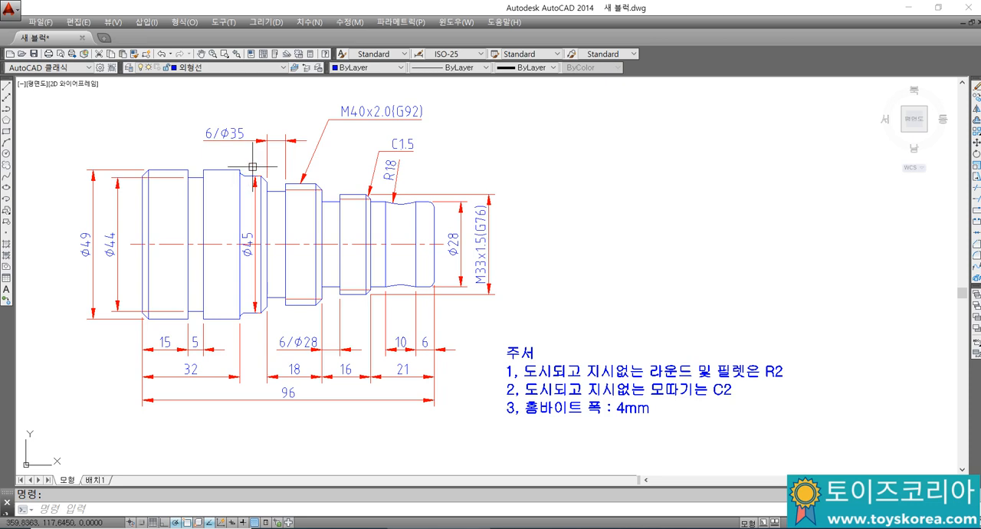
type("re")
key("Return")
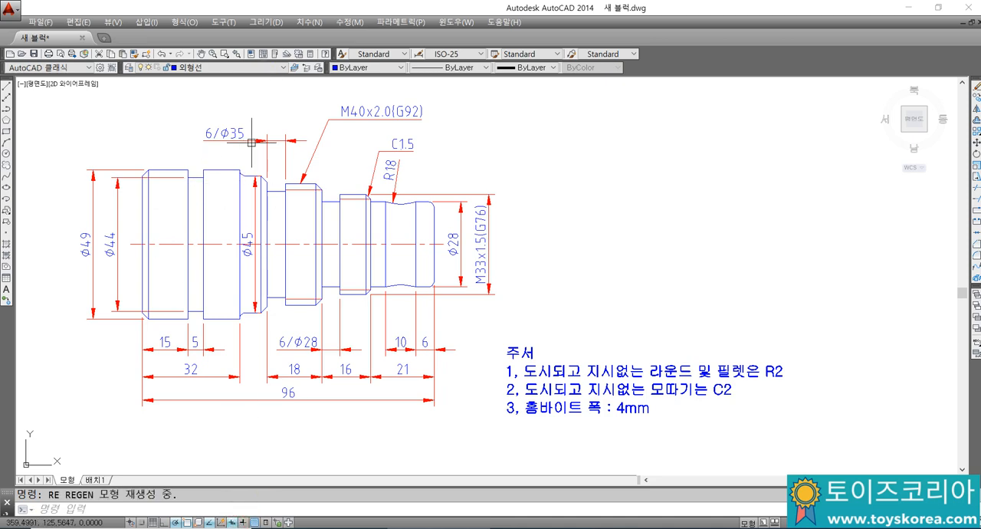
left_click(246, 164)
left_click(256, 161)
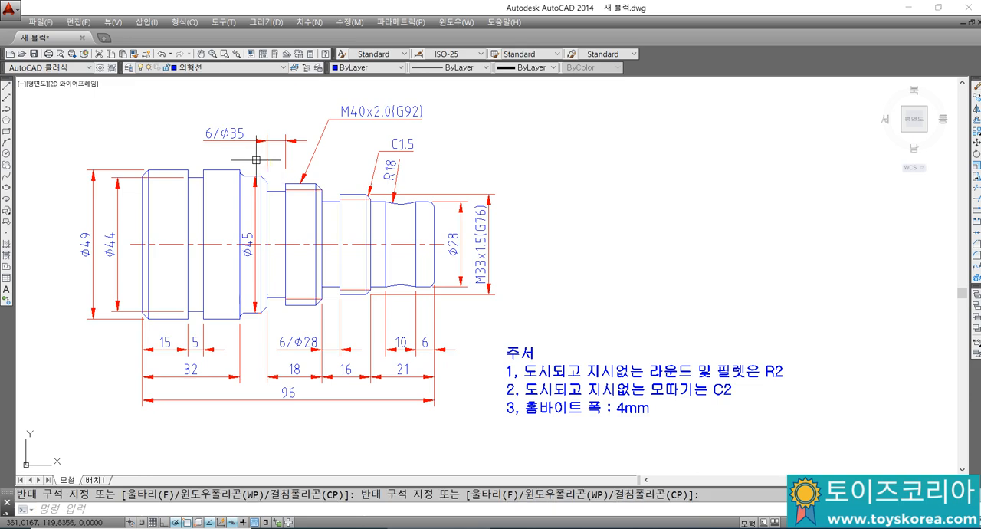
scroll(241, 171, "up", 2)
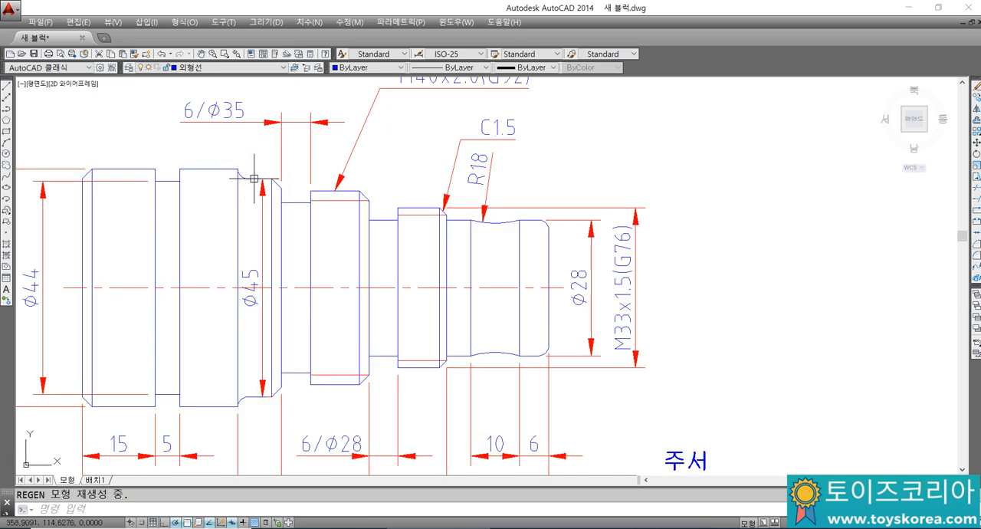
scroll(252, 165, "down", 2)
scroll(435, 215, "up", 2)
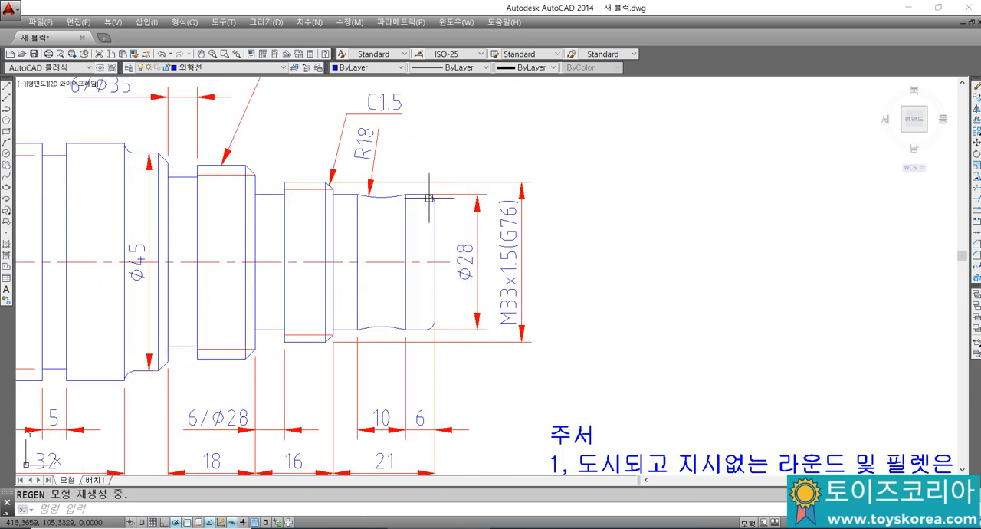
scroll(429, 198, "down", 2)
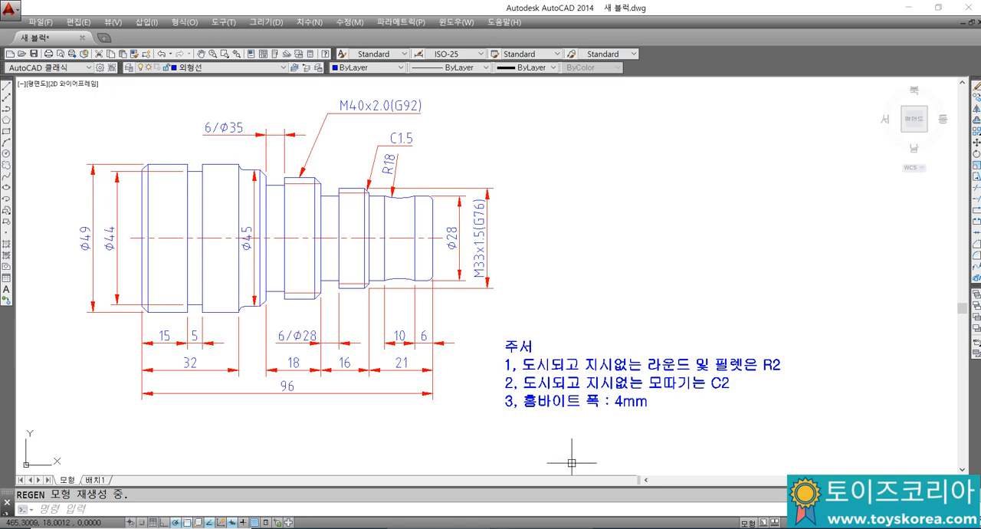
Step: Switch to Notepad and add the line "주사상에서," below the outline
key("alt+Tab")
left_click(550, 312)
middle_click_drag(534, 294, 383, 278)
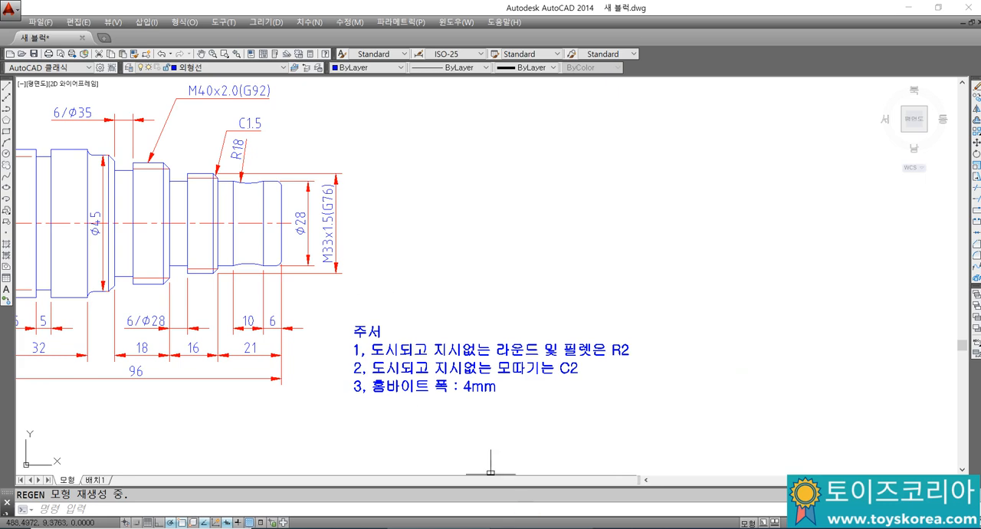
left_click(542, 528)
type("ㅈ")
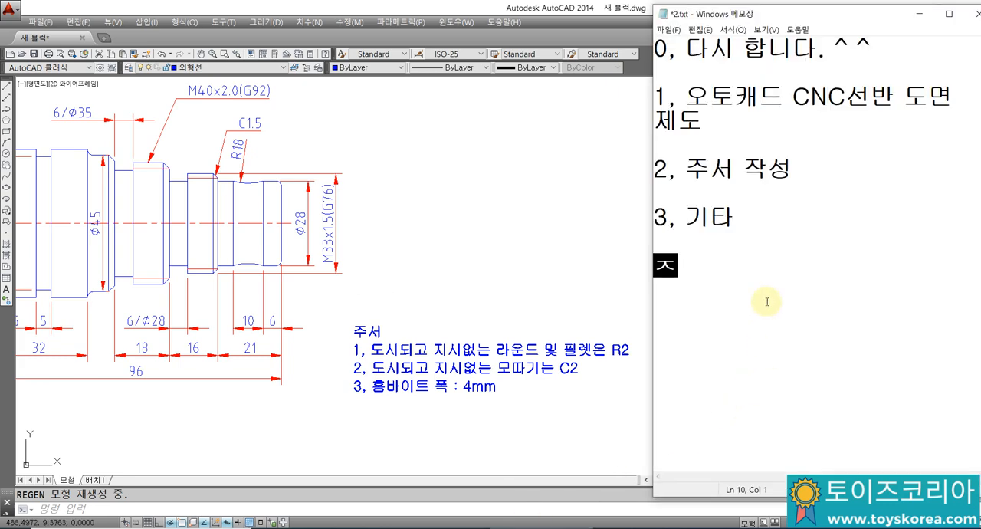
type("ㅜ사상에서")
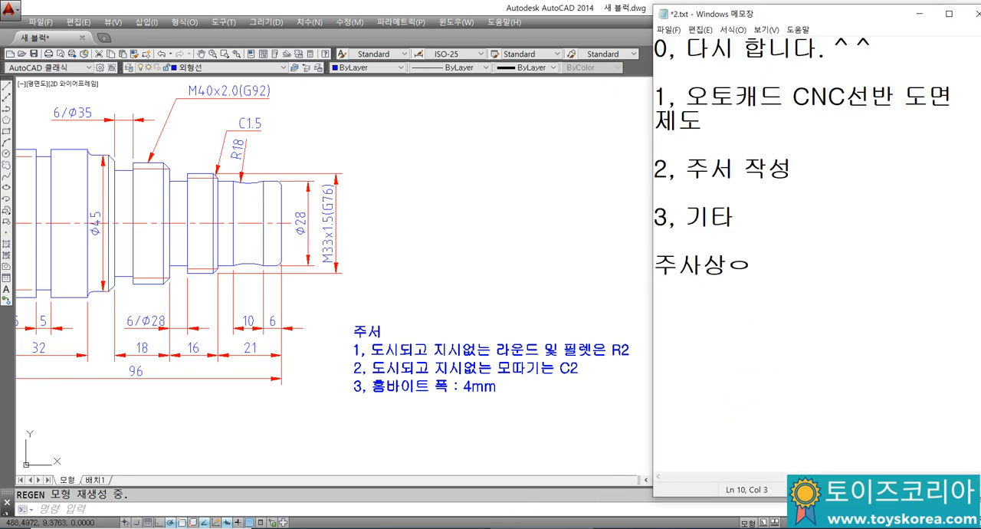
type(",")
key("Return")
Step: Add the lines "도시되고... 도면에 표시되고," and "라운드/필렛" to the notes
type("되ㅅ")
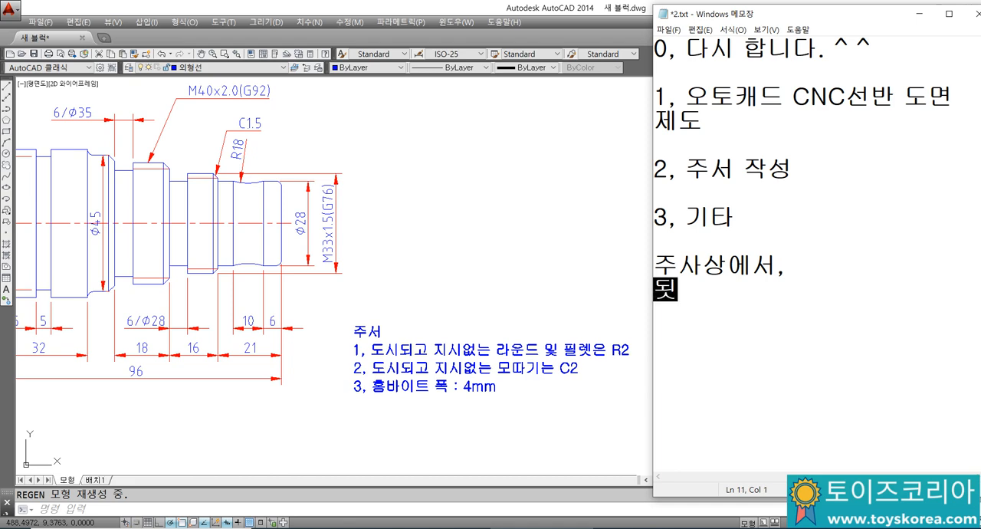
key("BackSpace")
key("BackSpace")
type("도시되고.")
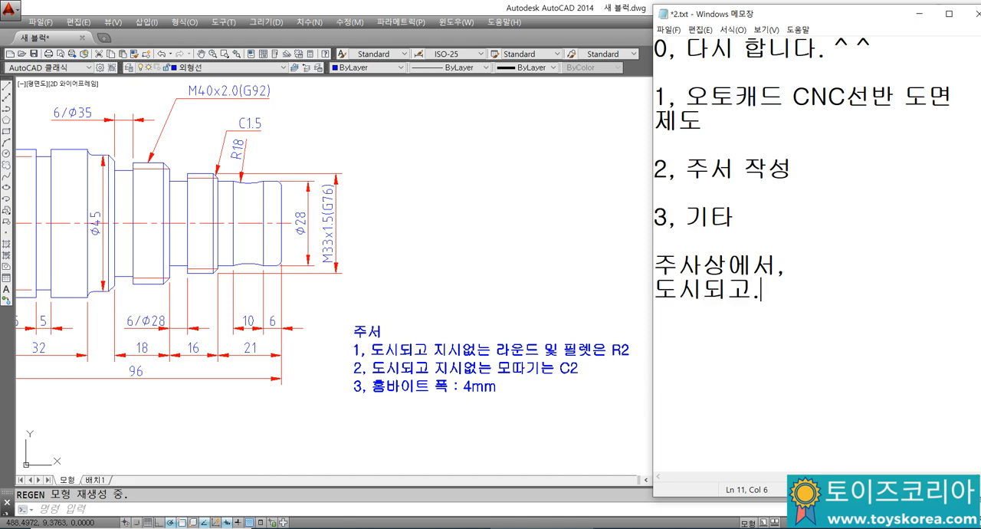
type(".. 도면에 표시됨")
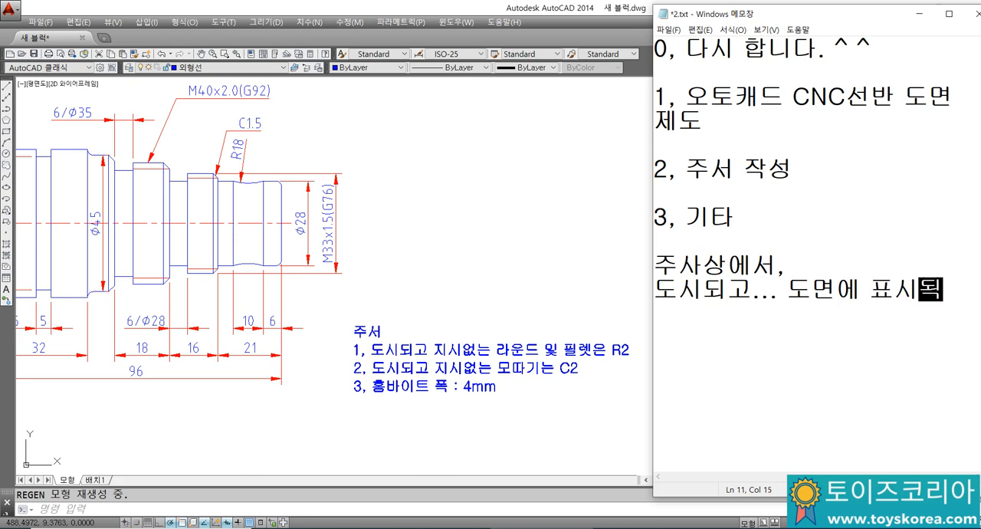
key("BackSpace")
type("고, ")
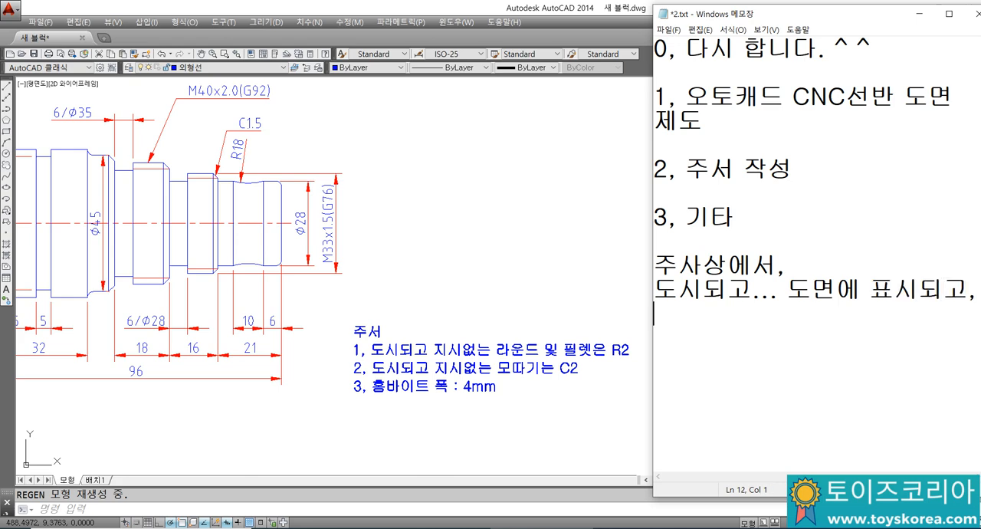
type("라운드/")
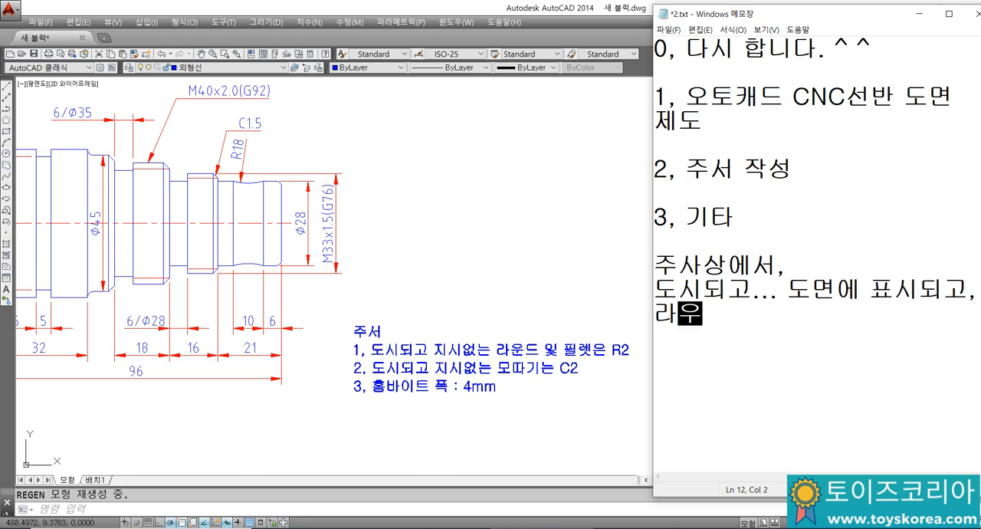
type("필렛")
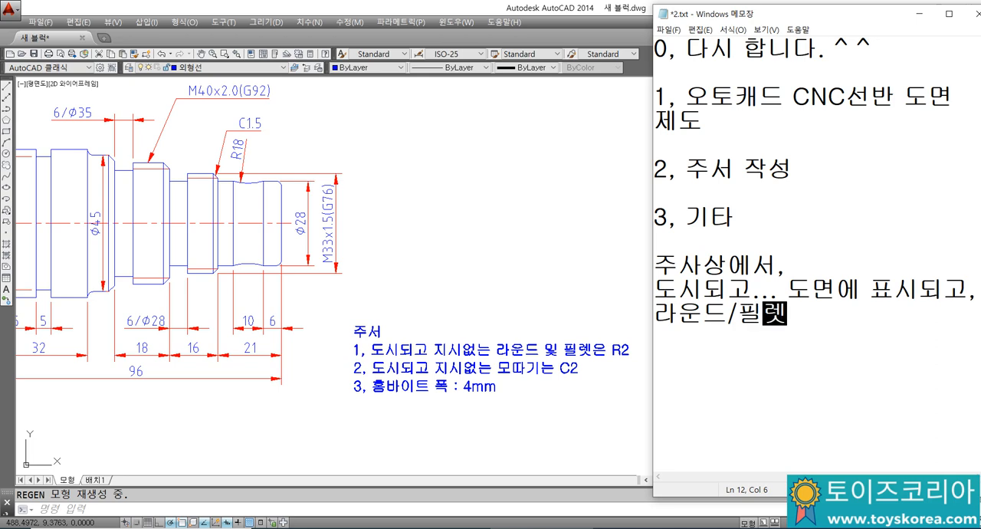
Step: Add the round and fillet definitions "라운드? 볼록한 R" and "필렛? 오목한 R" on separate lines
key("Return")
type("라운드?")
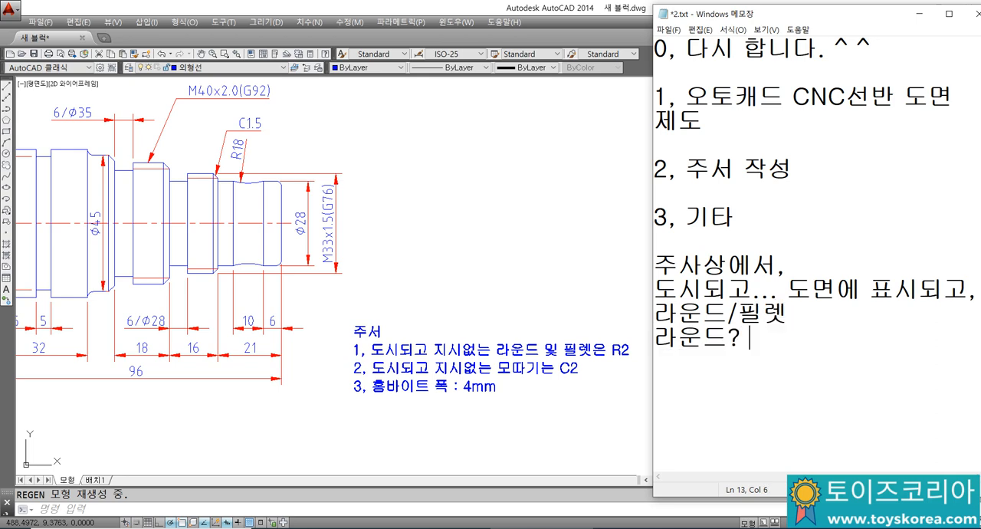
type(" 볼록")
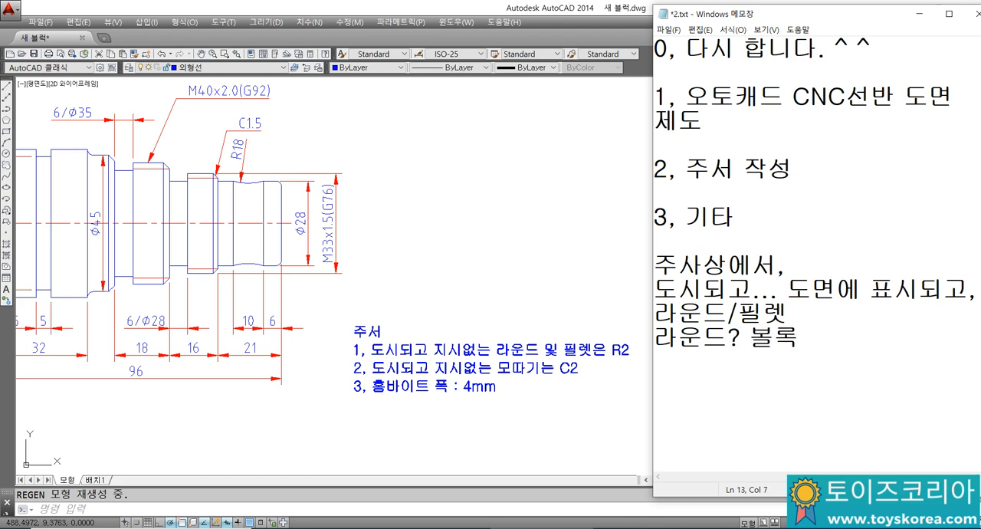
type("한 R 필")
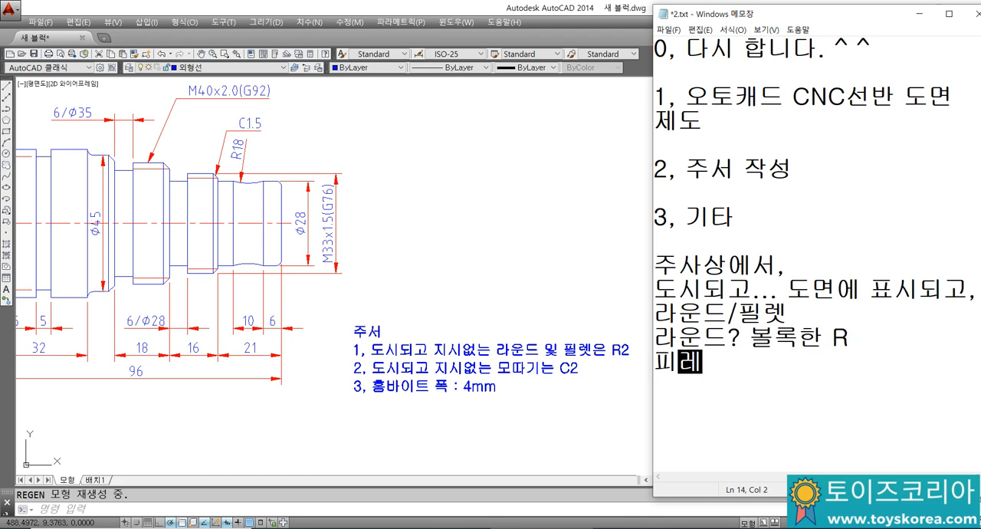
type("렛?")
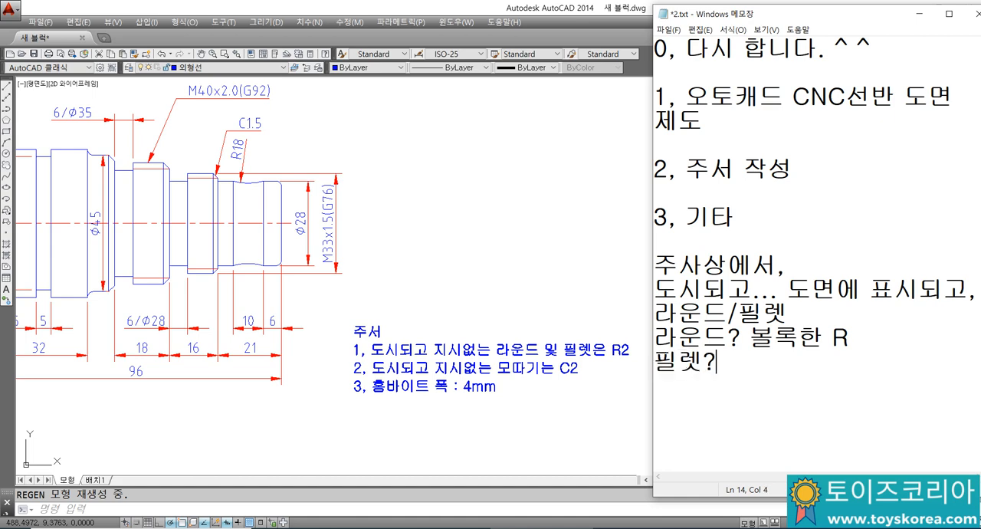
type(" 오목한 R")
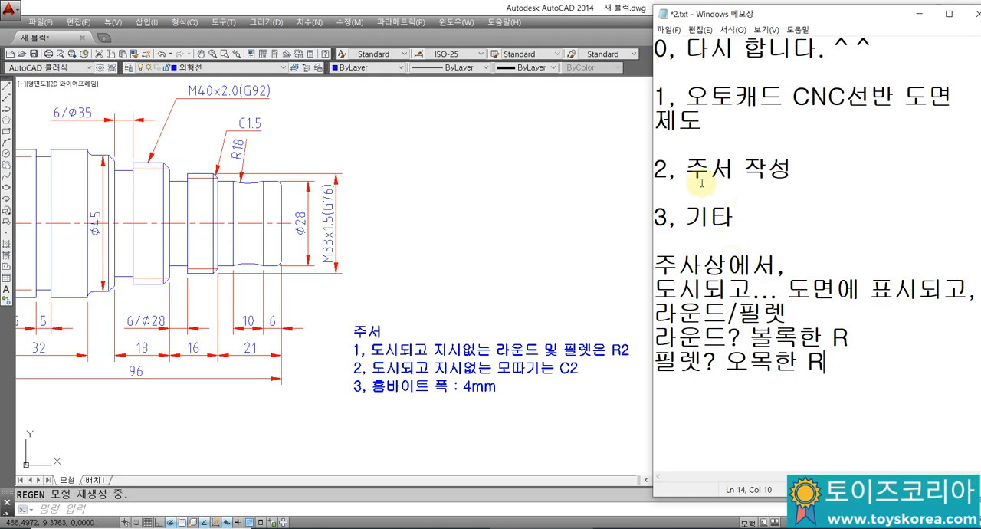
Step: Switch to AutoCAD and examine the shaft's rounded and chamfered corners up close
left_click(444, 279)
mouse_move(230, 222)
middle_mouse_down()
mouse_move(535, 280)
mouse_move(581, 279)
middle_mouse_up()
scroll(535, 281, "up", 3)
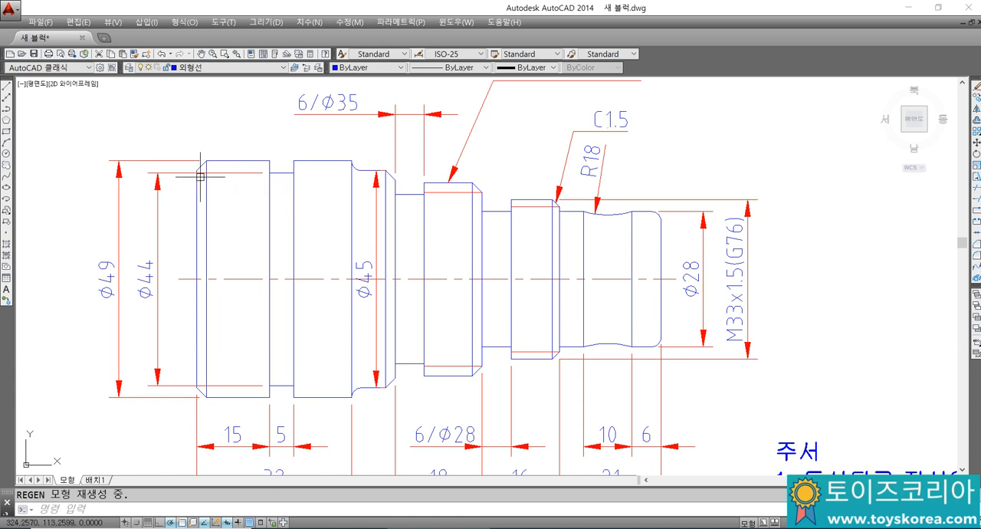
Step: Switch to Notepad and add the chamfer definition "챔퍼? 모따기=모떼기" below the fillet line
left_click(561, 528)
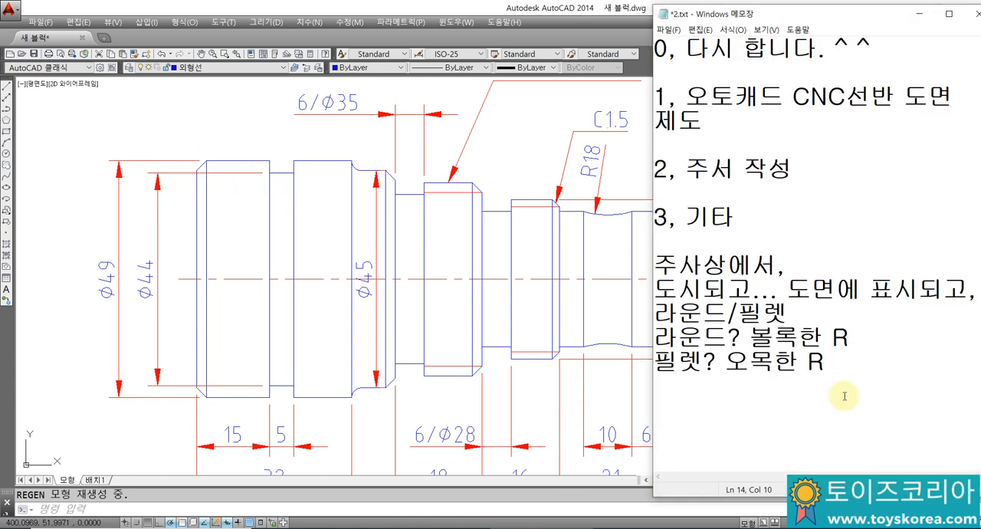
key("Return")
type("CO")
key("BackSpace")
key("BackSpace")
type("챔퍼")
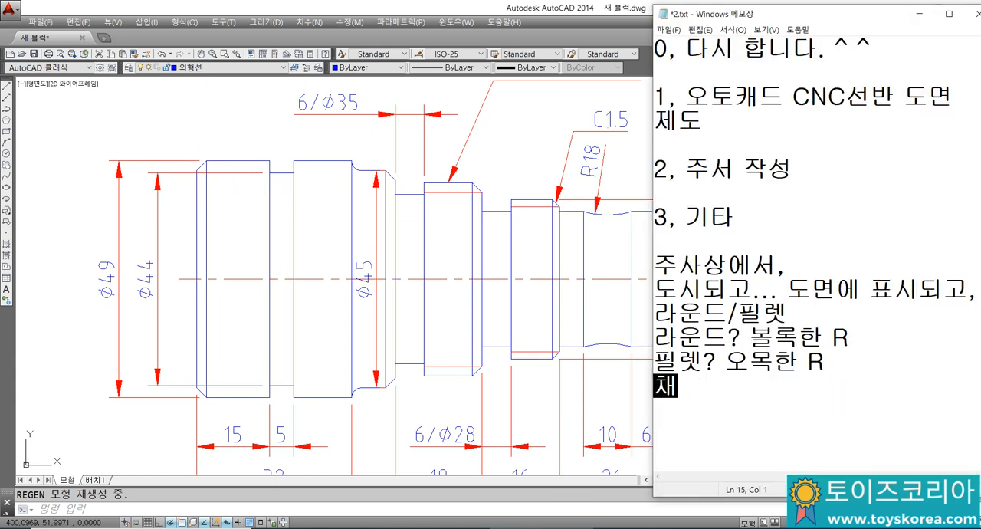
type("? 모")
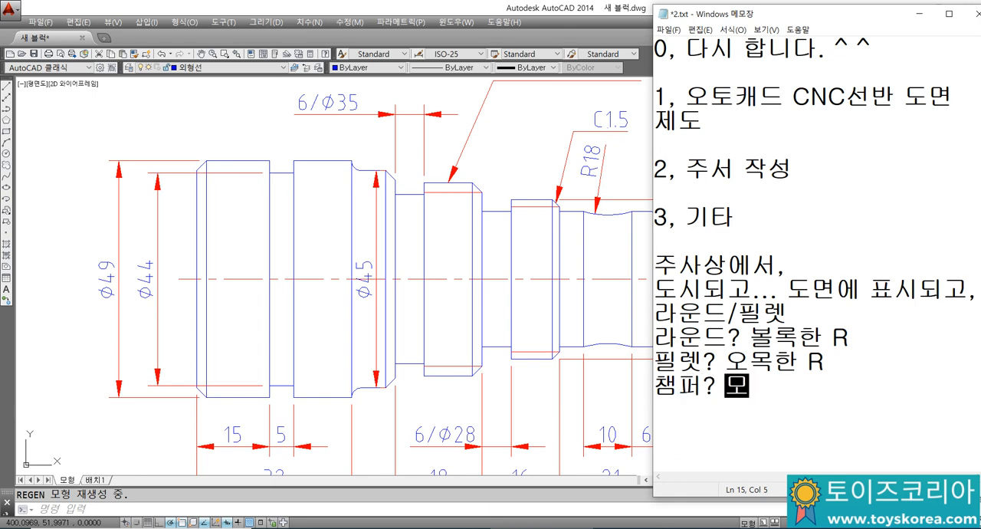
type("또기")
key("BackSpace")
key("BackSpace")
key("BackSpace")
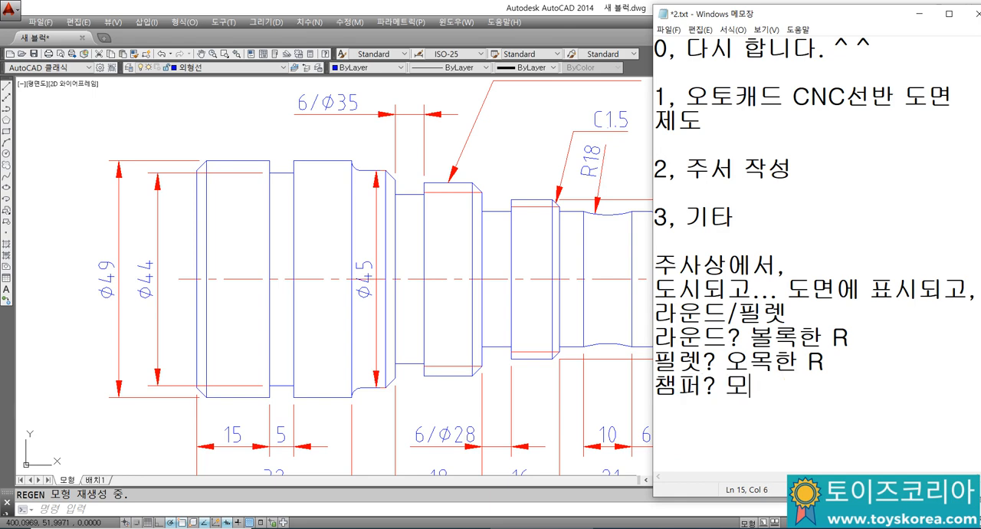
type("따기=")
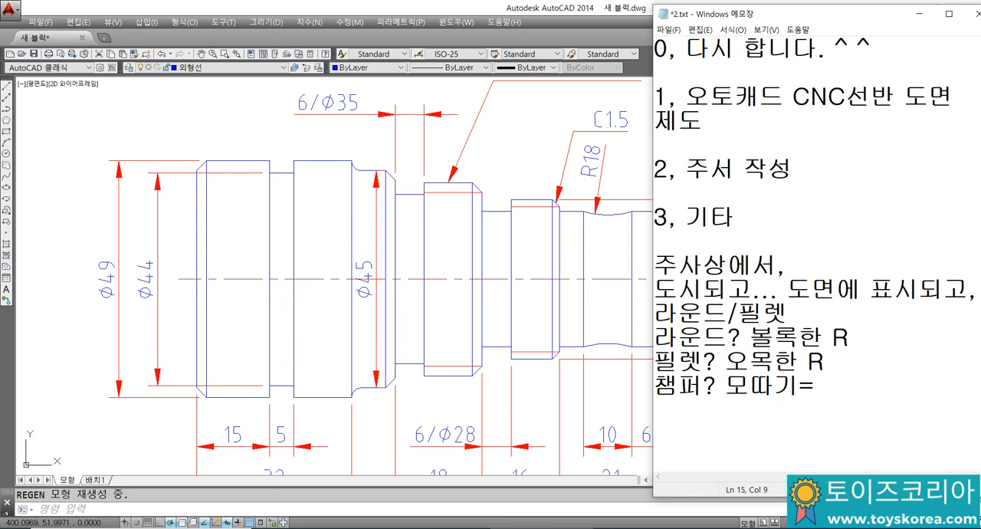
type("모떼기")
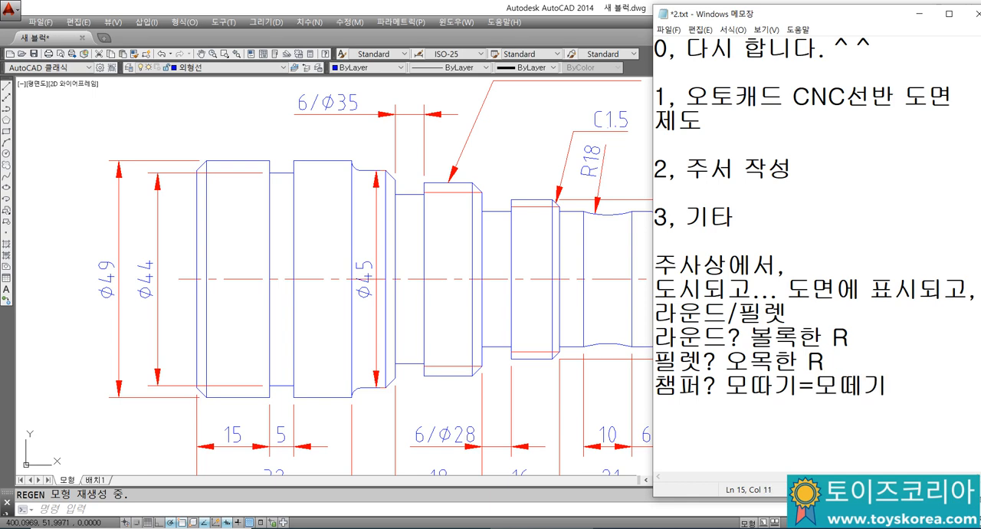
Step: Add the line "C모따기는 길이2곳 같은것" below the chamfer definition
key("Return")
type("ㅊ")
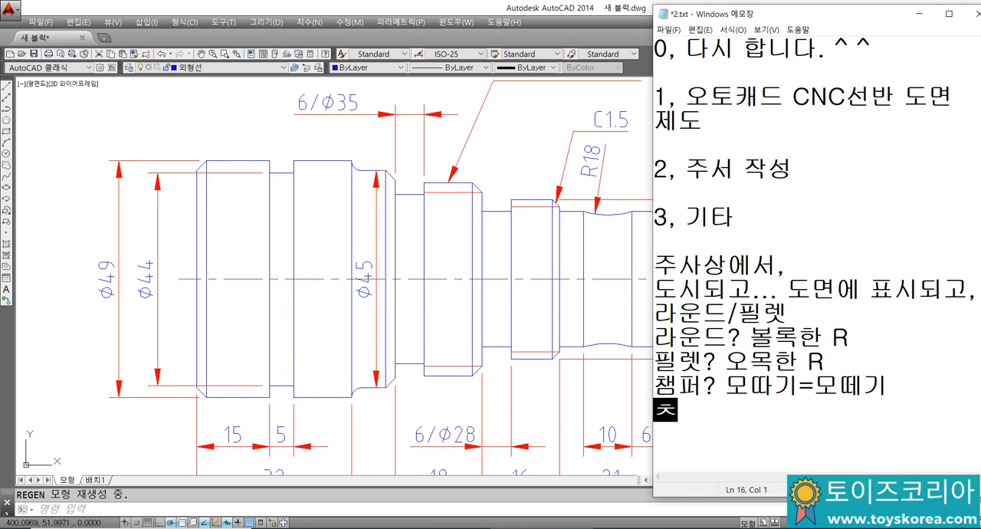
key("BackSpace")
type("C모따기ㄴ")
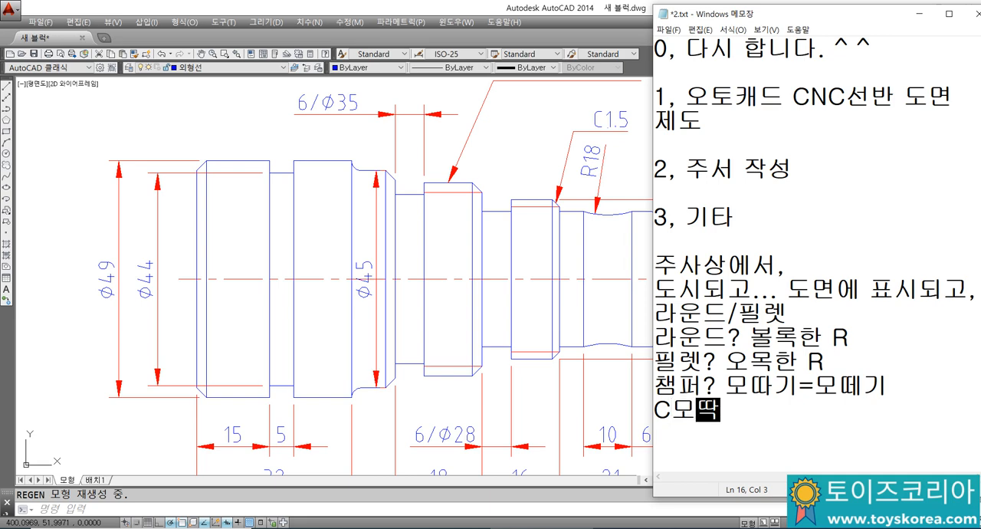
type("는 ")
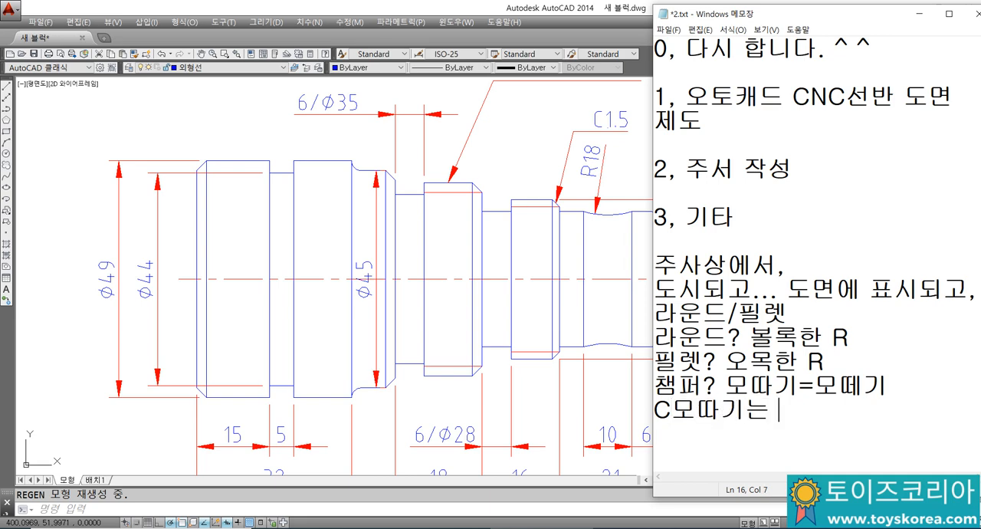
type(" 길이2")
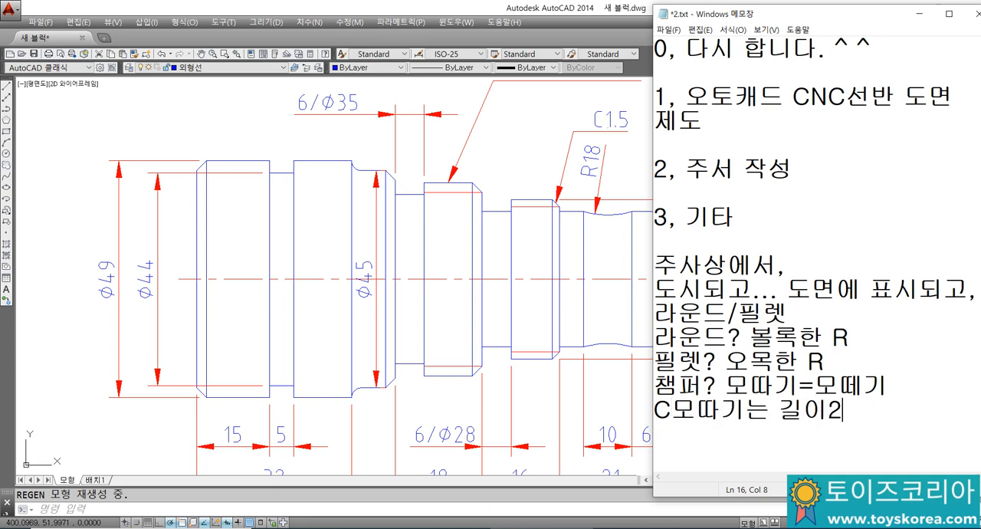
type("곳 같은것")
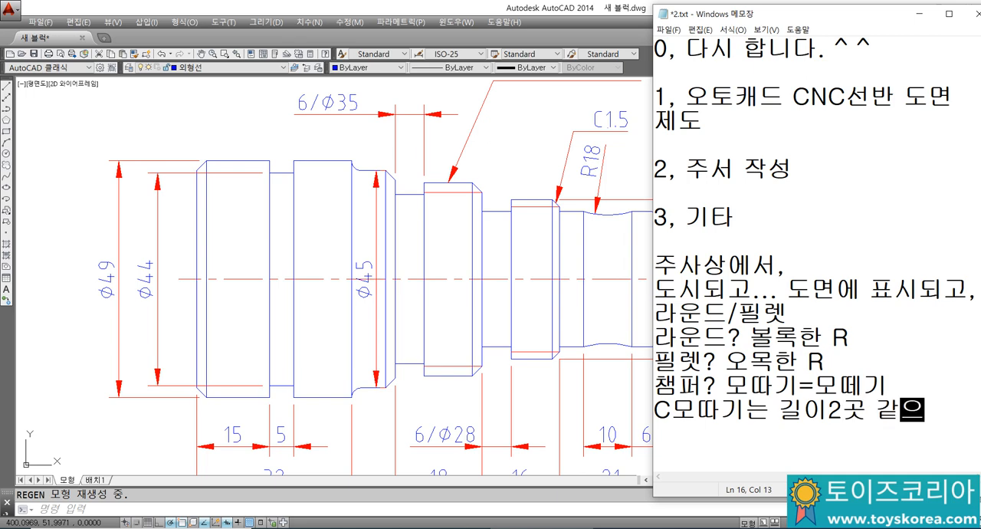
Step: Add "45도 모따기를 C모따기" as a new line under the C-chamfer explanation
key("Return")
type("45도")
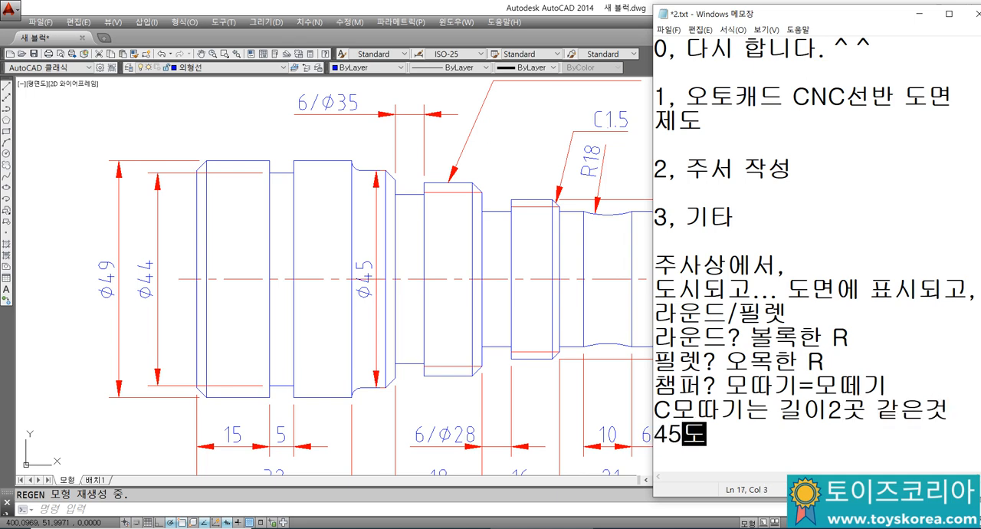
type(" 모따기ㄹ를 ")
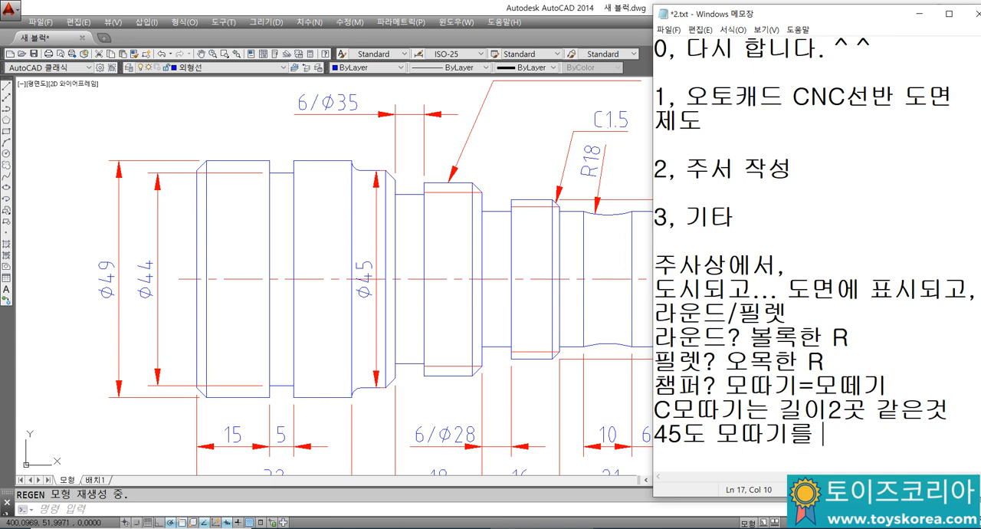
type("C모따기")
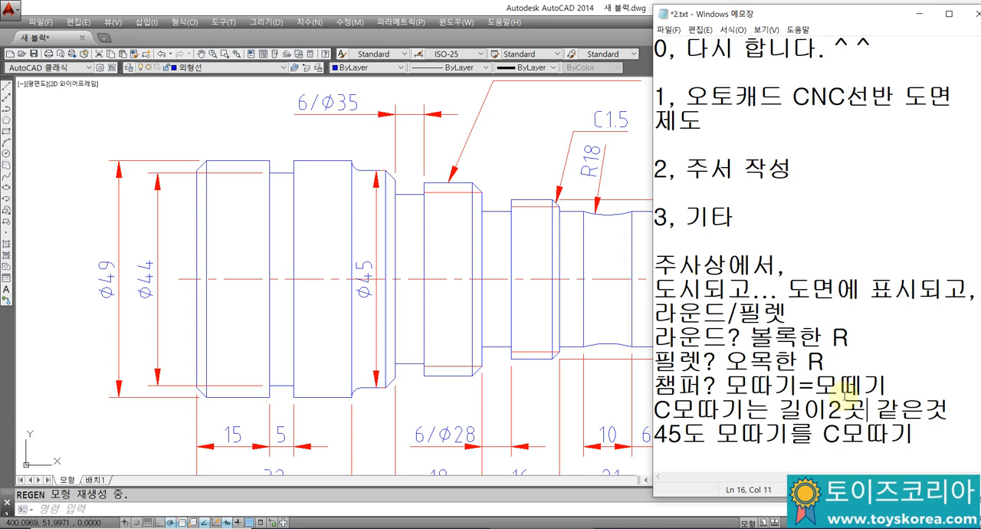
Step: Insert a blank line between the chamfer definition and the C-chamfer explanation
key("Left")
key("Return")
key("Down")
key("Down")
key("Down")
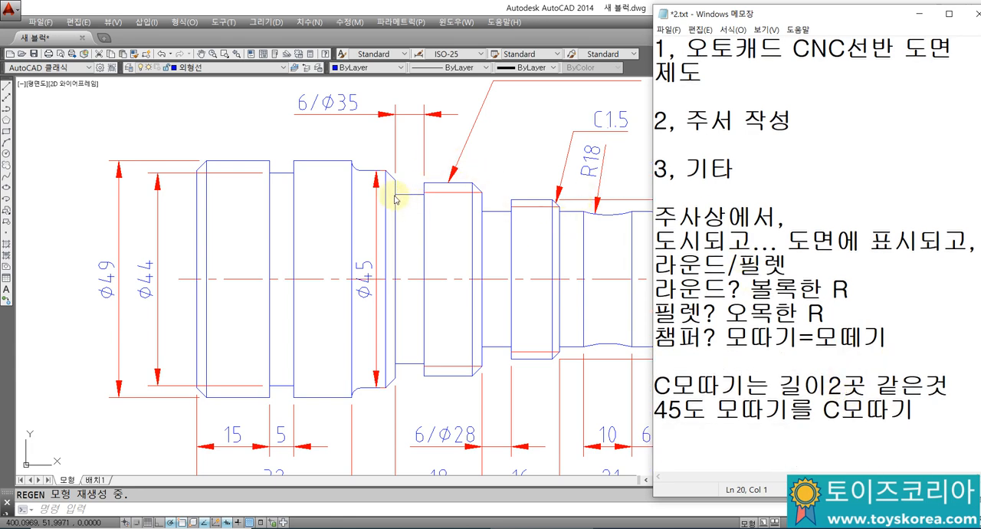
Step: Switch to AutoCAD and examine the shaft's chamfers, the R18 arc and the two thread callouts
left_click(318, 243)
middle_click_drag(318, 243, 284, 263)
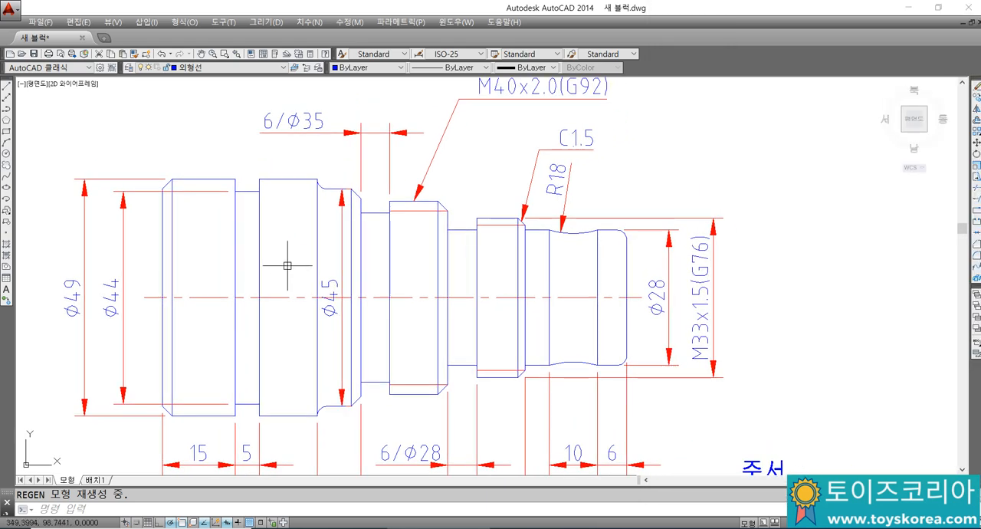
middle_click_drag(193, 197, 245, 184)
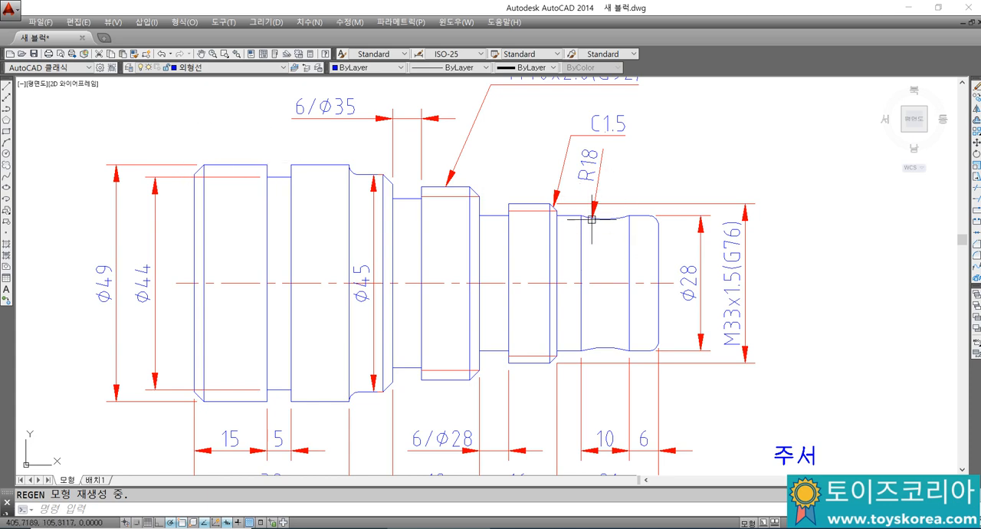
middle_click_drag(591, 214, 580, 248)
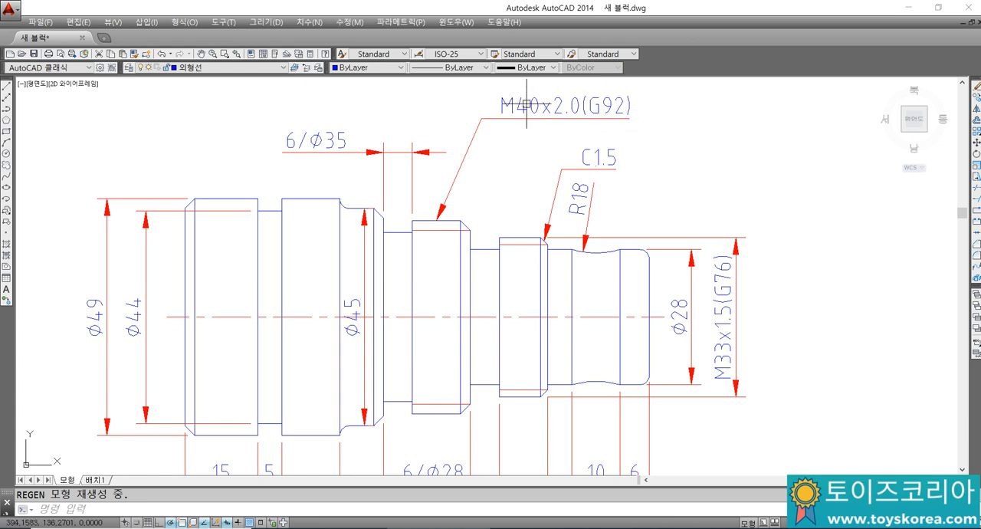
middle_click_drag(627, 108, 624, 109)
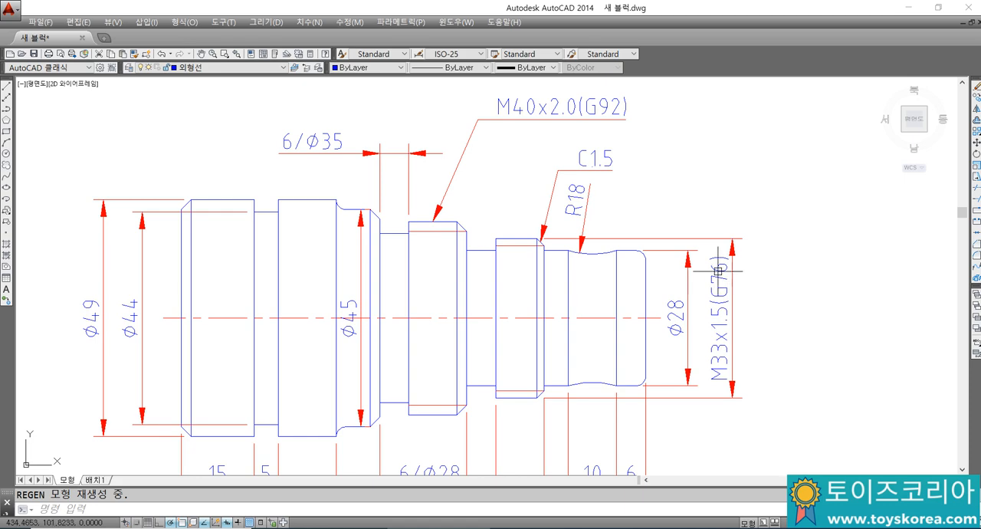
mouse_move(710, 273)
middle_mouse_down()
mouse_move(692, 268)
mouse_move(707, 259)
middle_mouse_up()
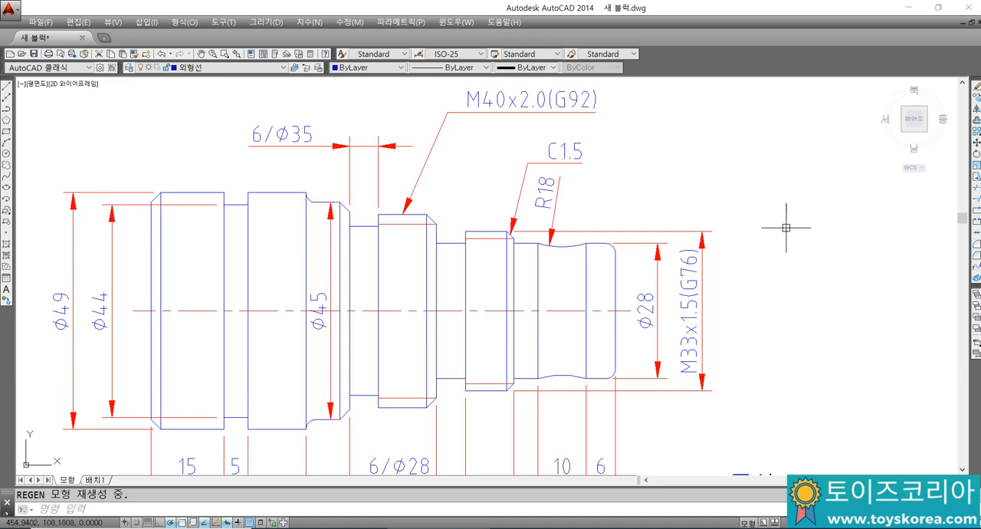
Step: Examine the length dimensions below the shaft, its overall profile and the general notes (주서)
middle_click_drag(785, 227, 802, 164)
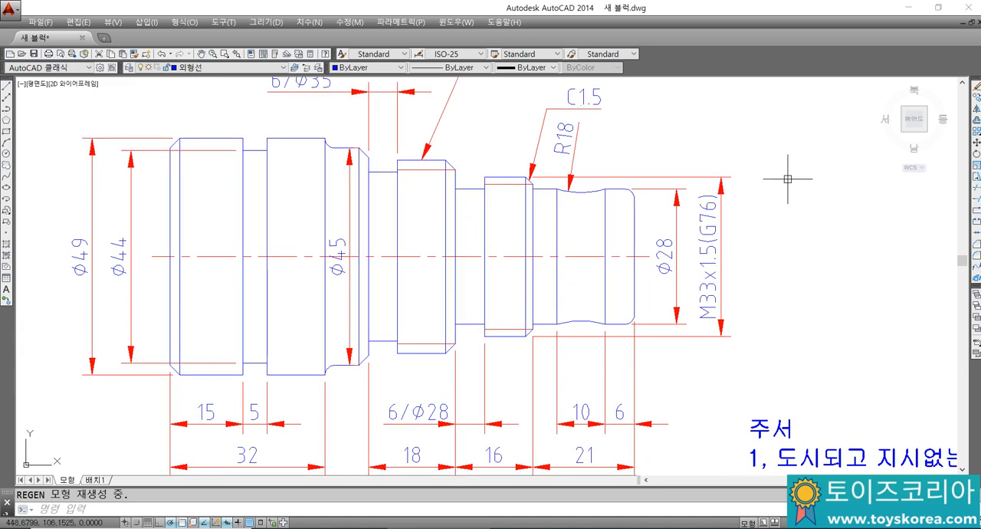
middle_click_drag(686, 322, 687, 245)
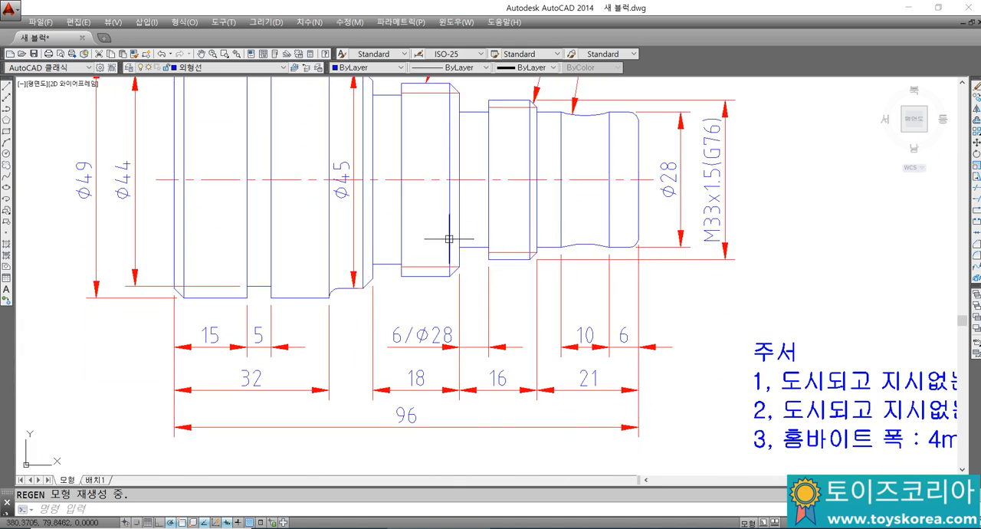
scroll(444, 322, "down", 4)
scroll(441, 323, "up", 3)
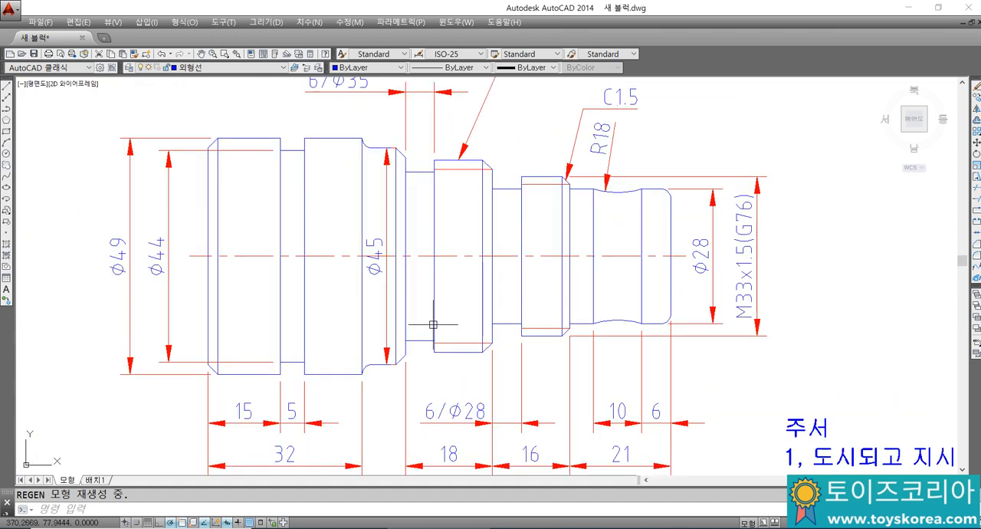
scroll(434, 325, "down", 2)
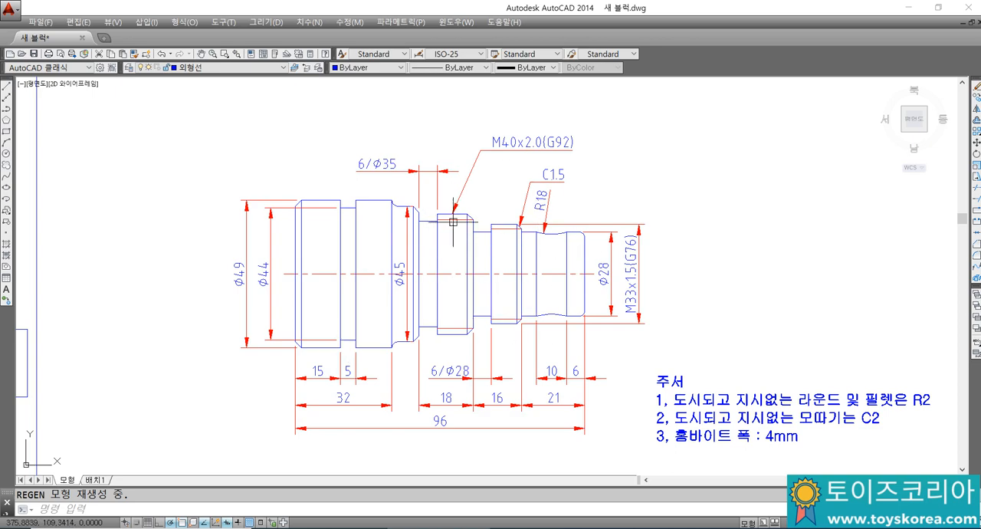
scroll(453, 222, "up", 2)
scroll(455, 239, "down", 2)
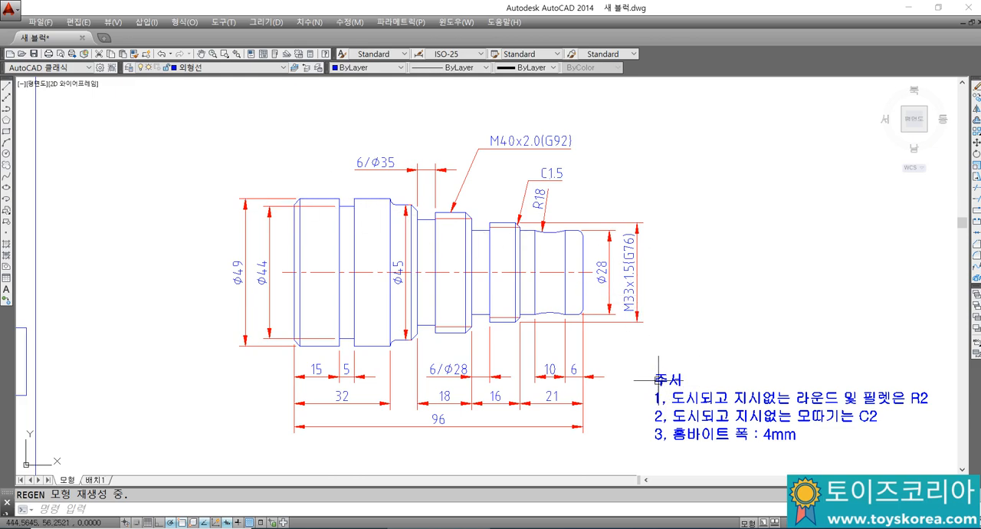
middle_click_drag(671, 373, 637, 360)
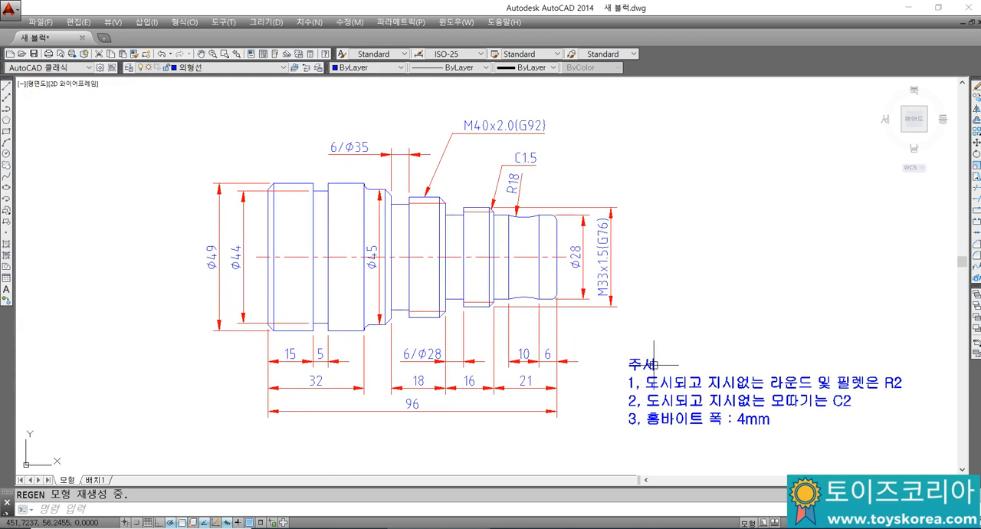
scroll(637, 359, "up", 3)
scroll(637, 357, "down", 3)
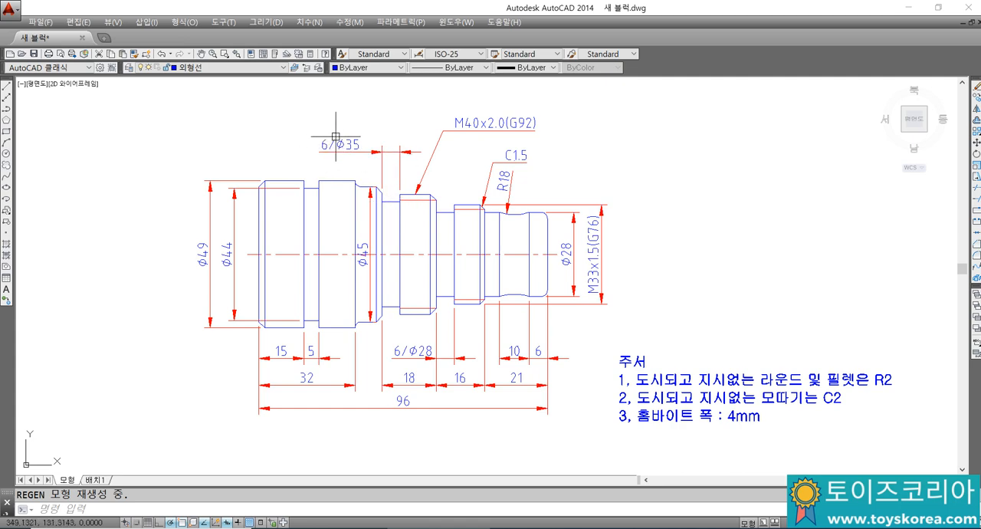
Step: Examine the 6/Ø35 groove callout and its groove, then briefly check the Notepad definitions and return to AutoCAD
scroll(335, 135, "up", 4)
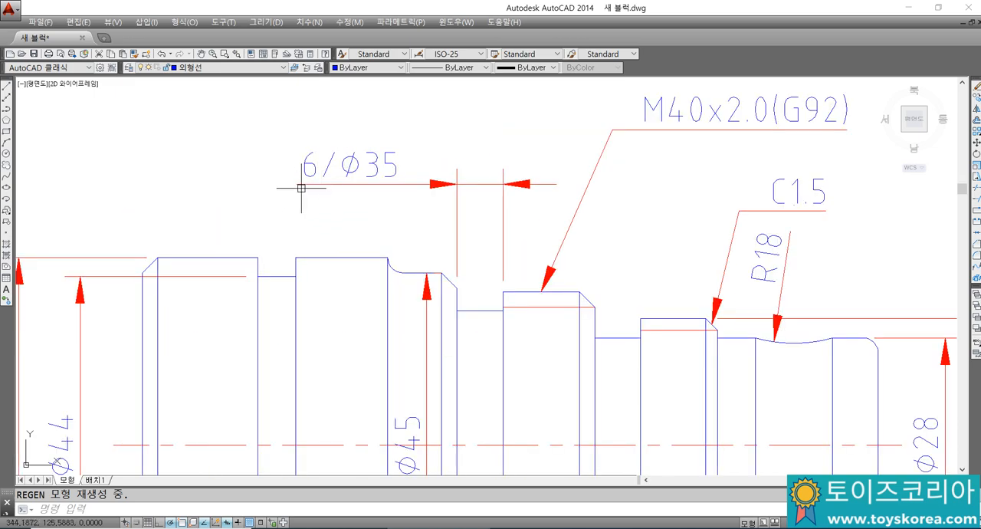
scroll(352, 154, "down", 2)
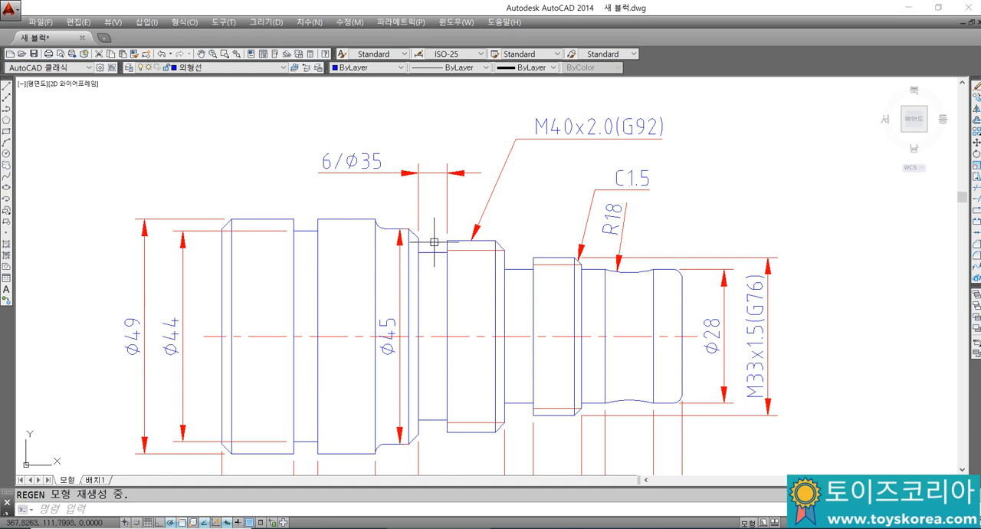
scroll(422, 193, "down", 5)
scroll(402, 193, "up", 3)
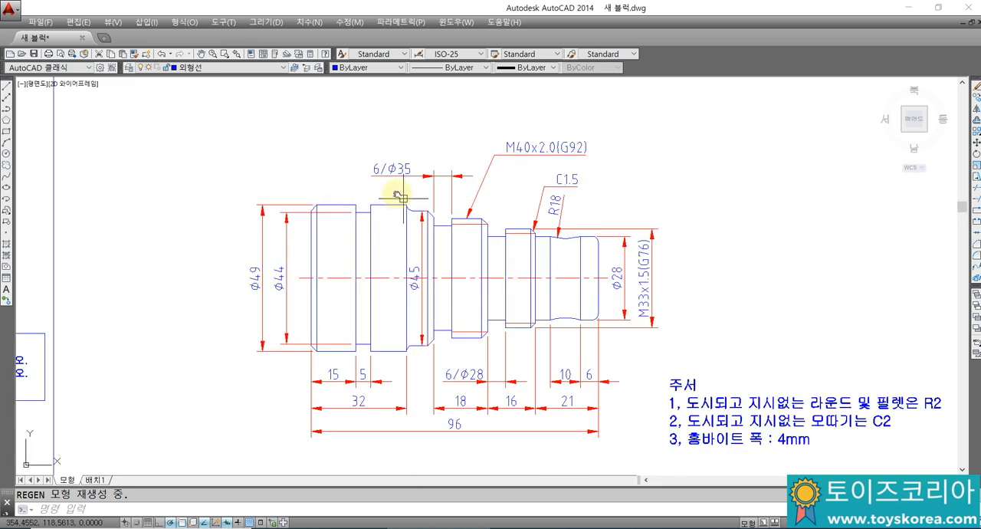
mouse_move(398, 196)
middle_mouse_down()
mouse_move(300, 161)
mouse_move(289, 160)
mouse_move(274, 208)
mouse_move(213, 181)
middle_mouse_up()
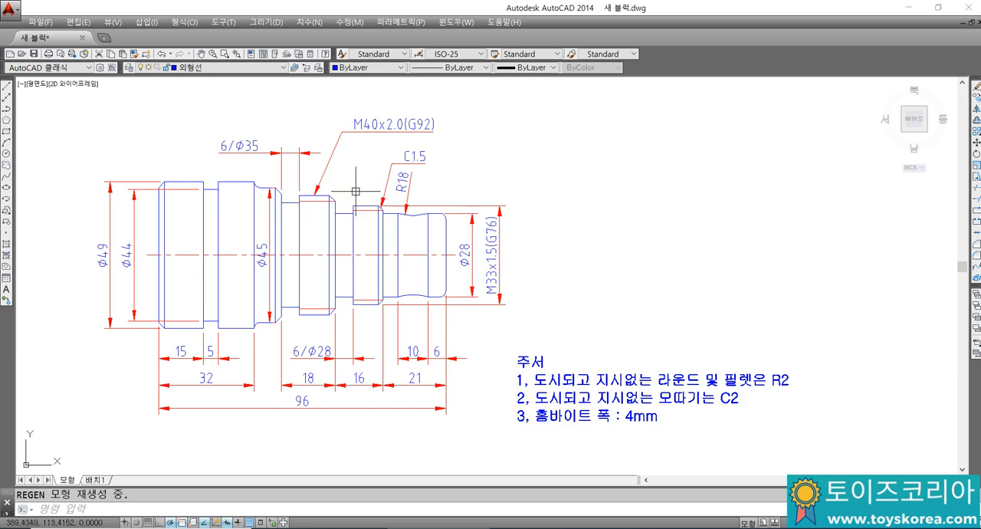
key("alt+Tab")
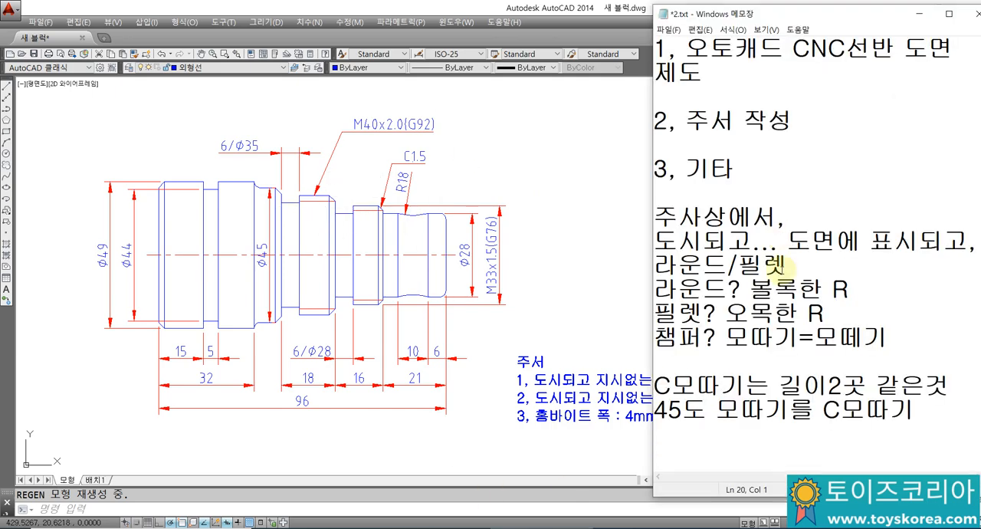
left_click(433, 283)
Step: Move the general notes text to the empty area directly below the shaft's overall length dimension
scroll(433, 284, "down", 2)
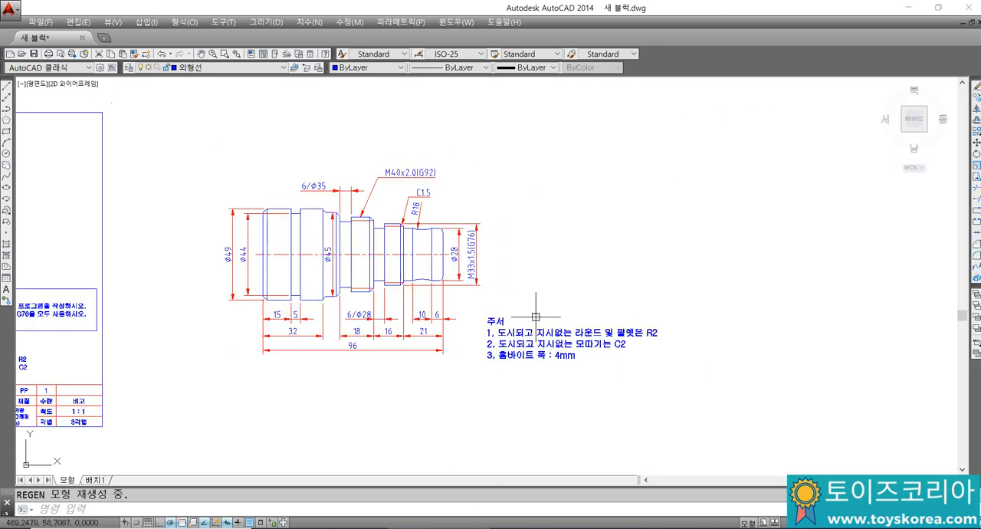
mouse_move(526, 371)
middle_mouse_down()
mouse_move(498, 364)
mouse_move(484, 373)
middle_mouse_up()
left_click(524, 381)
left_click(489, 310)
type("M")
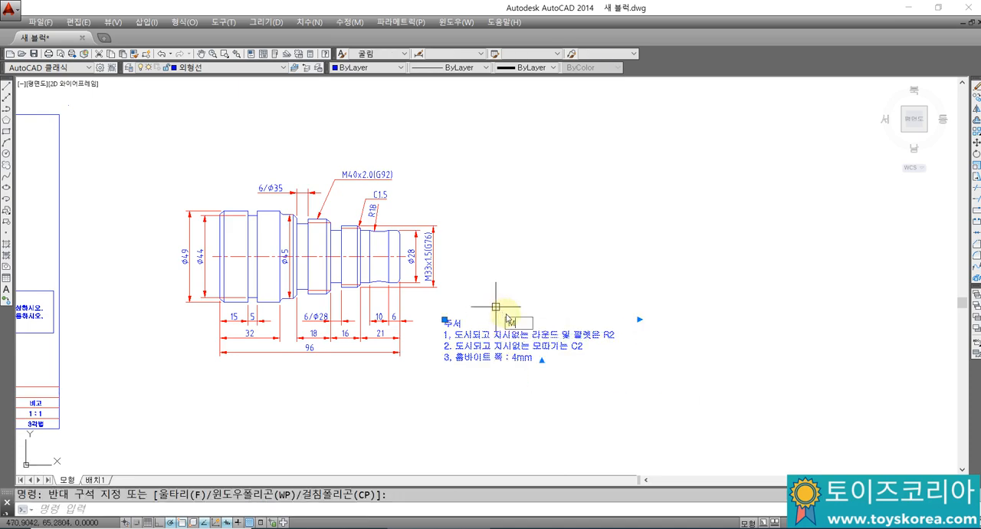
key("Return")
left_click(571, 318)
left_click(313, 369)
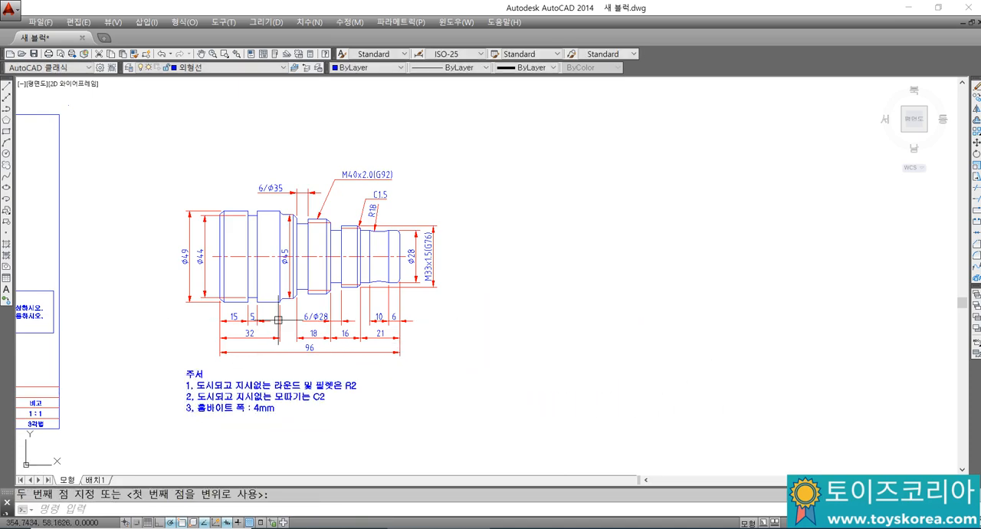
Step: Draw crossing horizontal and vertical construction lines with XLINE in the empty area to the right of the shaft
scroll(400, 274, "up", 3)
type("X")
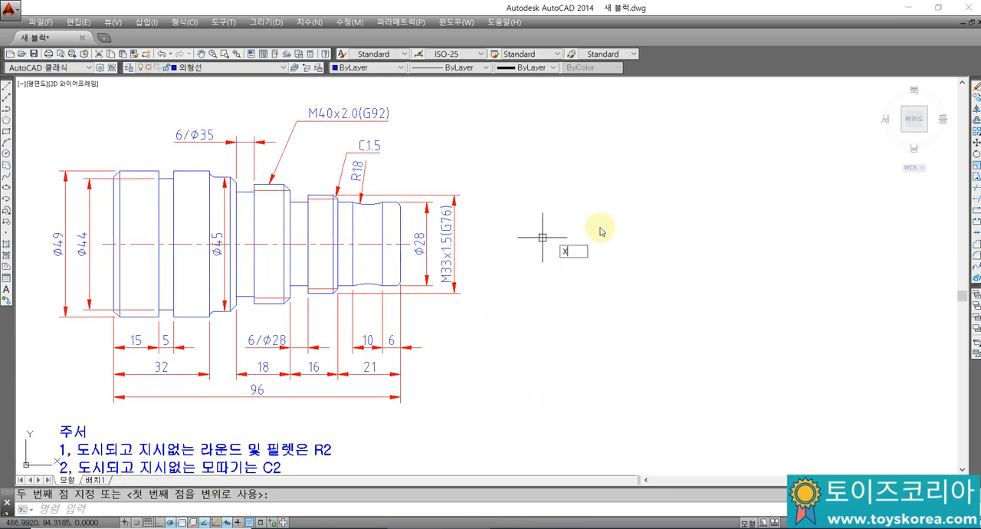
type("L")
key("Return")
type("H")
key("Return")
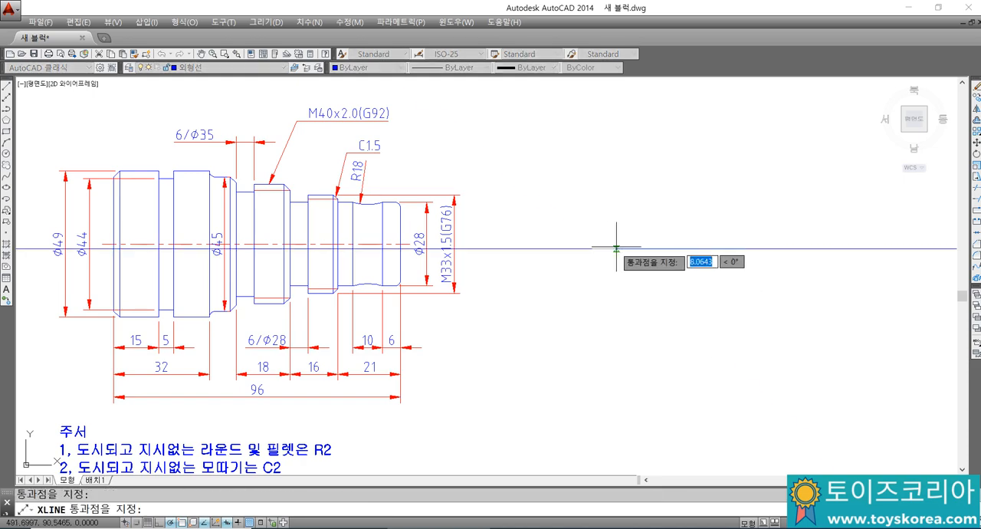
left_click(591, 279)
key("Escape")
Step: Offset the vertical construction line by 96 to the right to mark the shaft's overall length
mouse_move(546, 280)
middle_mouse_down()
mouse_move(518, 284)
mouse_move(522, 260)
middle_mouse_up()
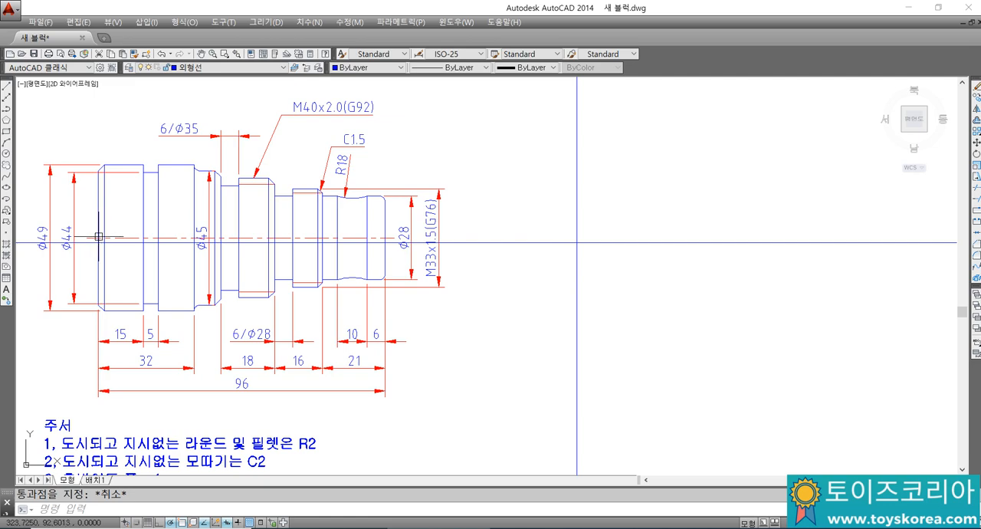
middle_click_drag(519, 261, 521, 277)
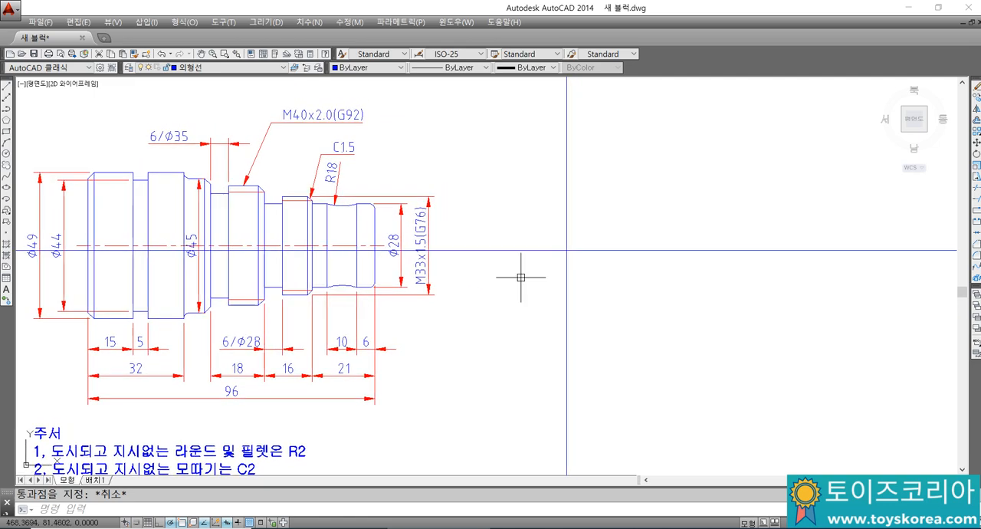
key("Return")
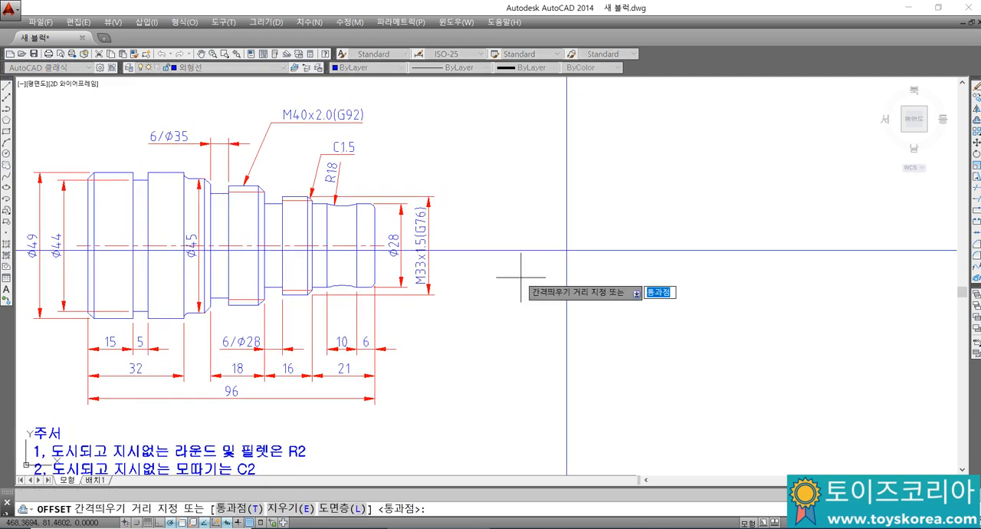
left_click(521, 277)
key("Return")
left_click(566, 280)
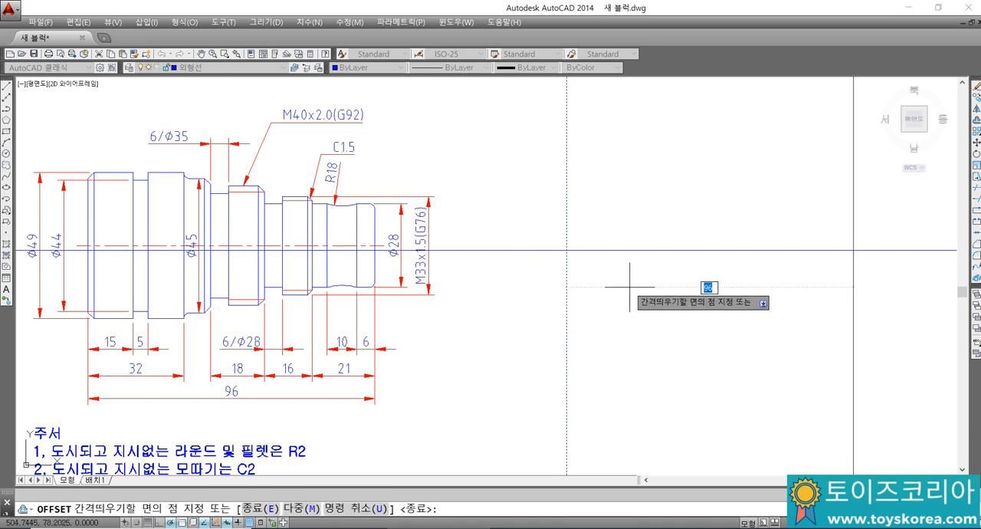
left_click(646, 280)
key("Return")
key("Return")
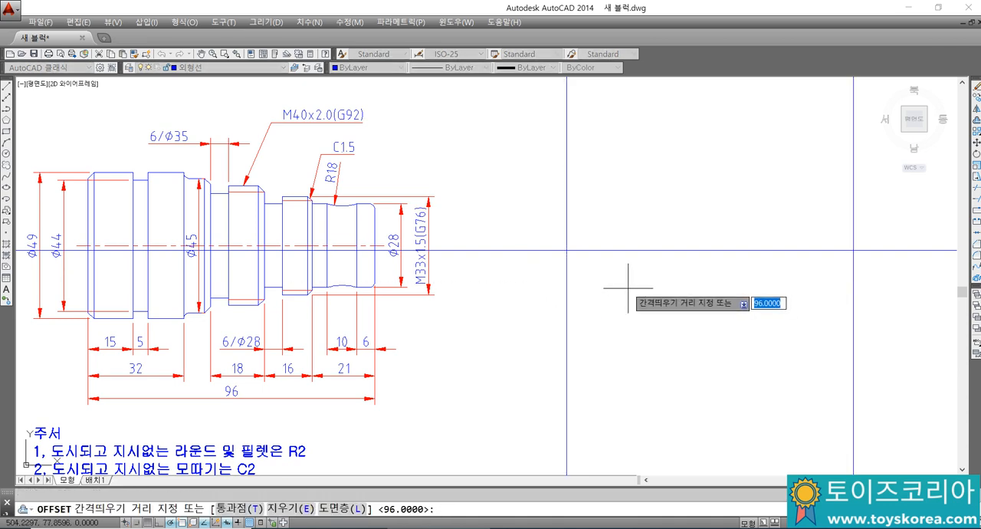
Step: Offset the horizontal construction line upward by 49/2 to mark the radius of the shaft's largest diameter
key("Escape")
right_click(626, 287)
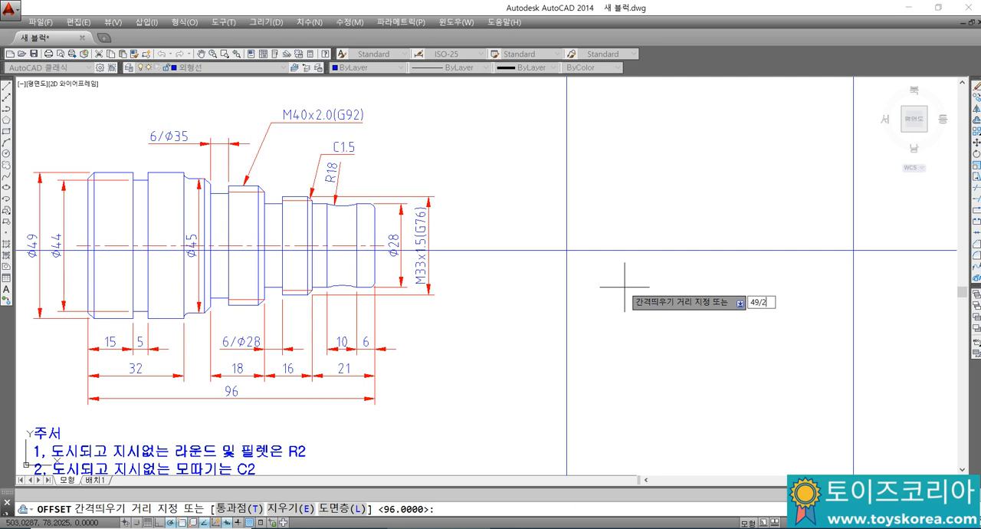
key("Return")
left_click(618, 250)
left_click(599, 209)
key("Escape")
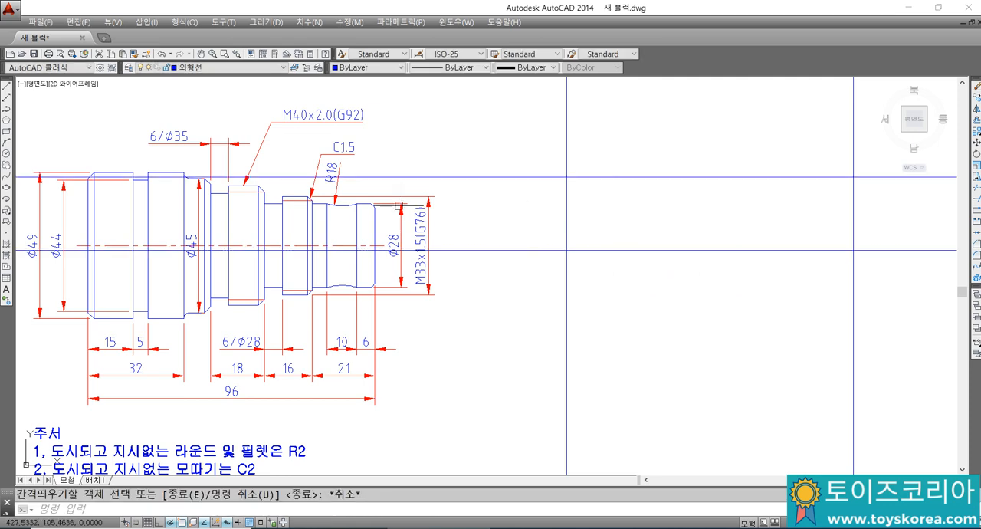
Step: Switch to Notepad and start a new paragraph at the end of the notes with "일반적으로, 기계가공장비는"
left_click(165, 245)
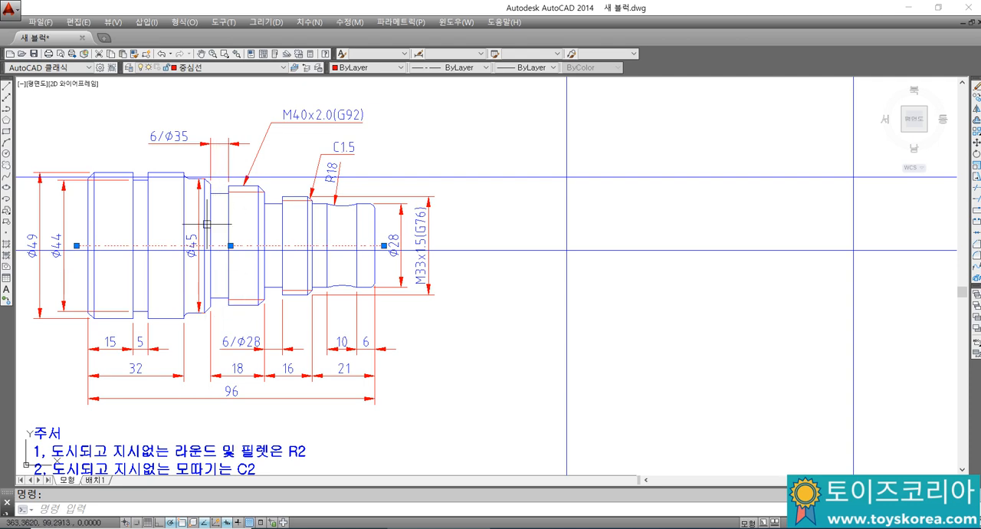
key("alt+Tab")
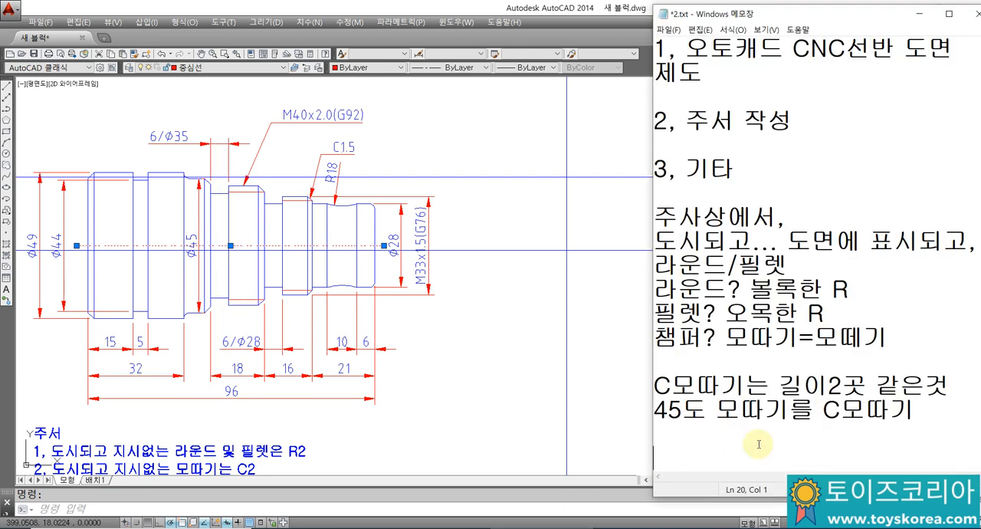
type("ㅇㄹ")
key("BackSpace")
key("BackSpace")
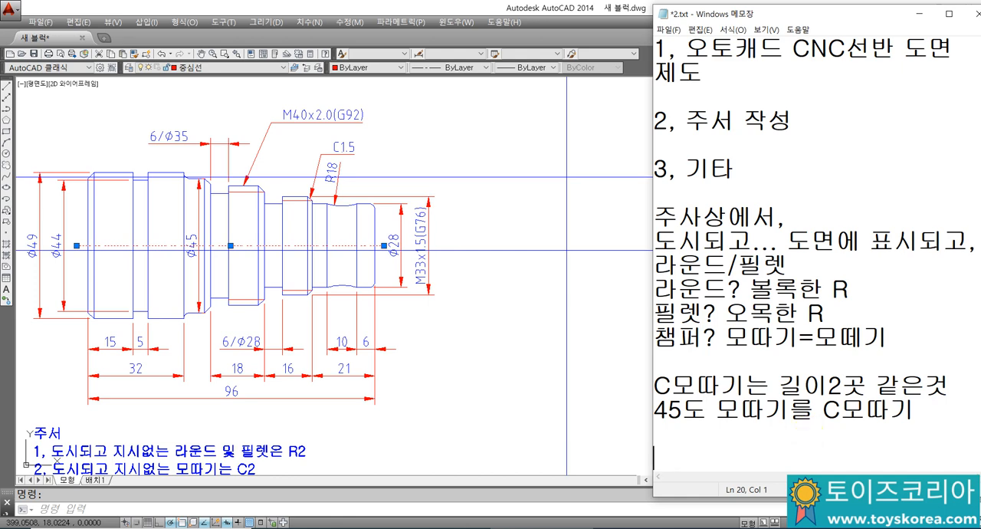
type("ㅇ")
key("BackSpace")
type("일반적이")
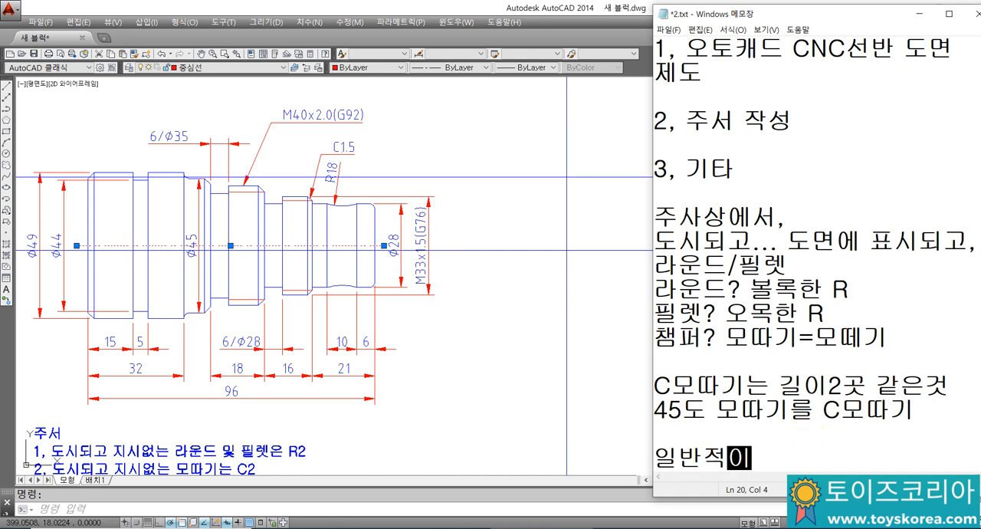
key("BackSpace")
type("으로, 긱")
type("계가")
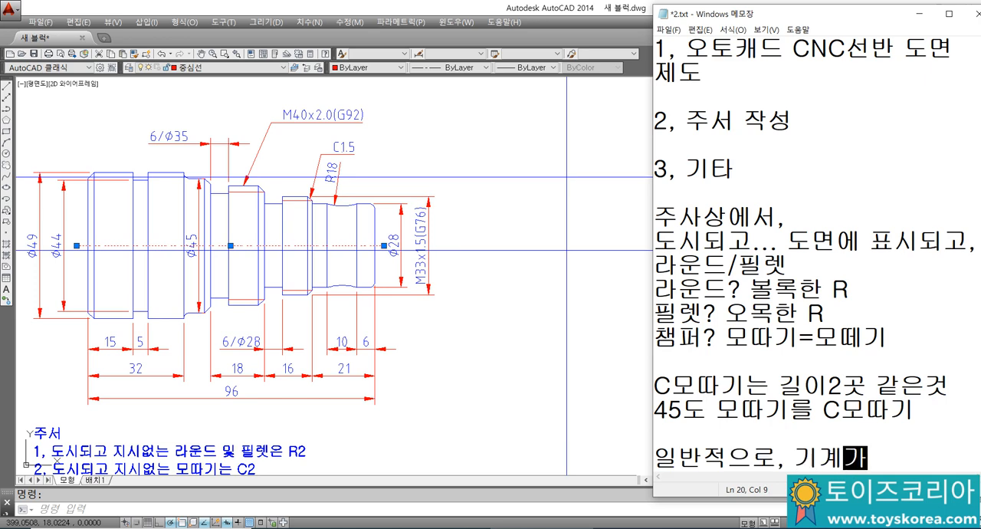
type("공장비는")
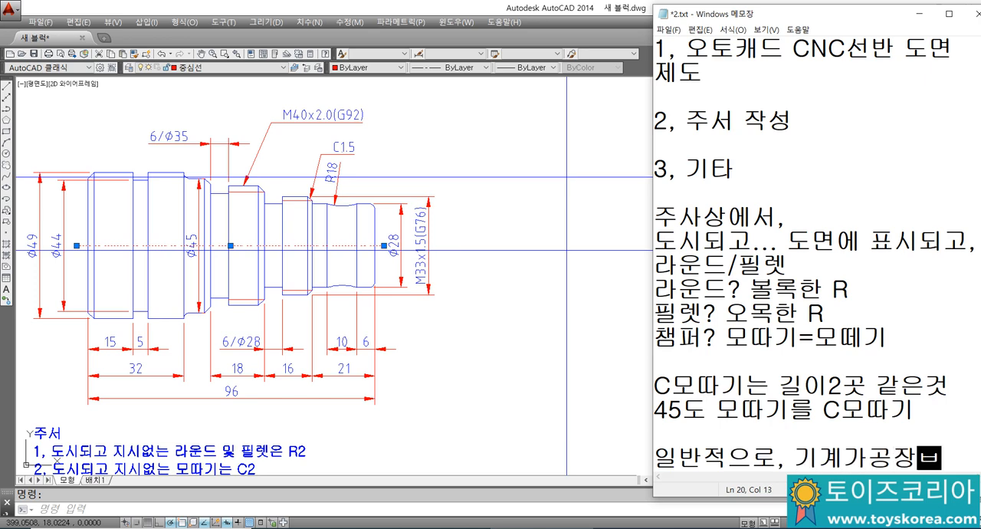
Step: Continue the machining equipment sentence on a new line with "밀링/선반"
key("Return")
type("밀리")
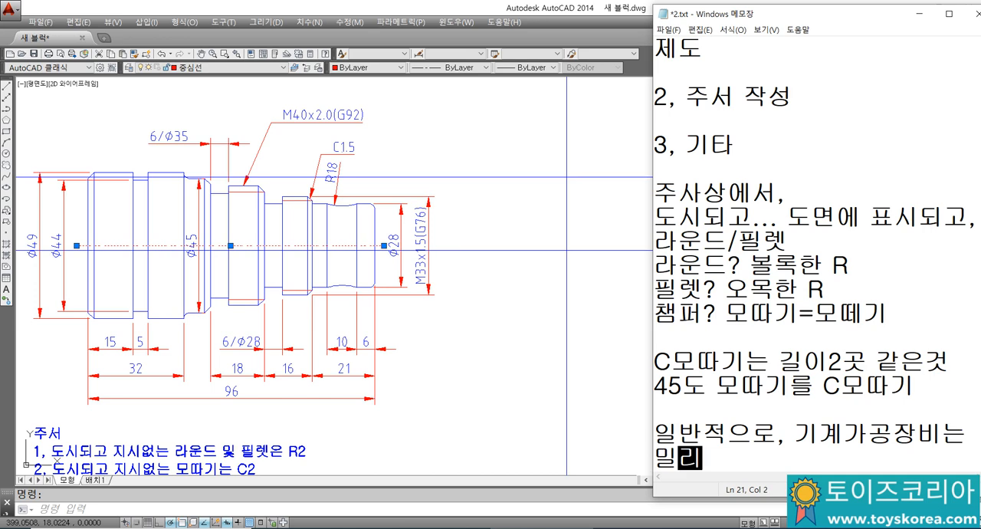
type("/선바")
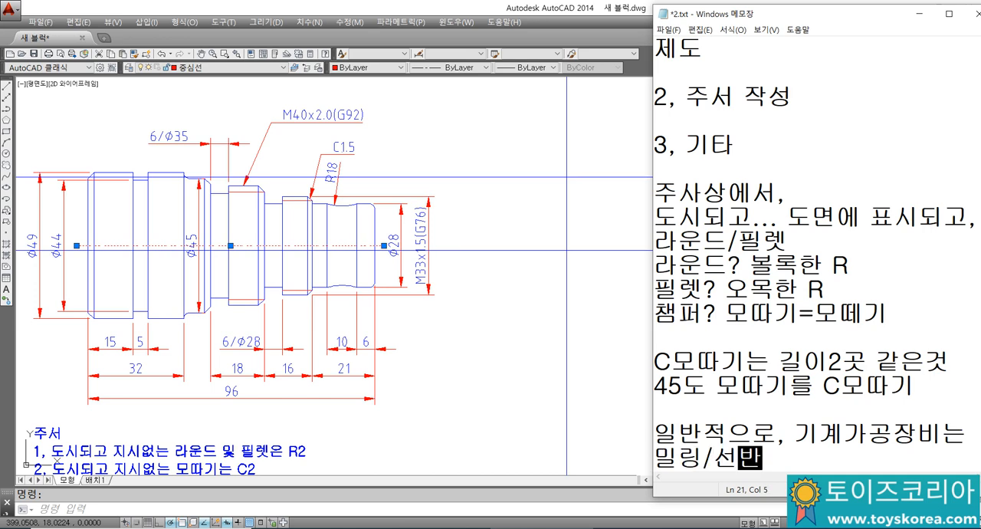
type("/ 용ㅈ")
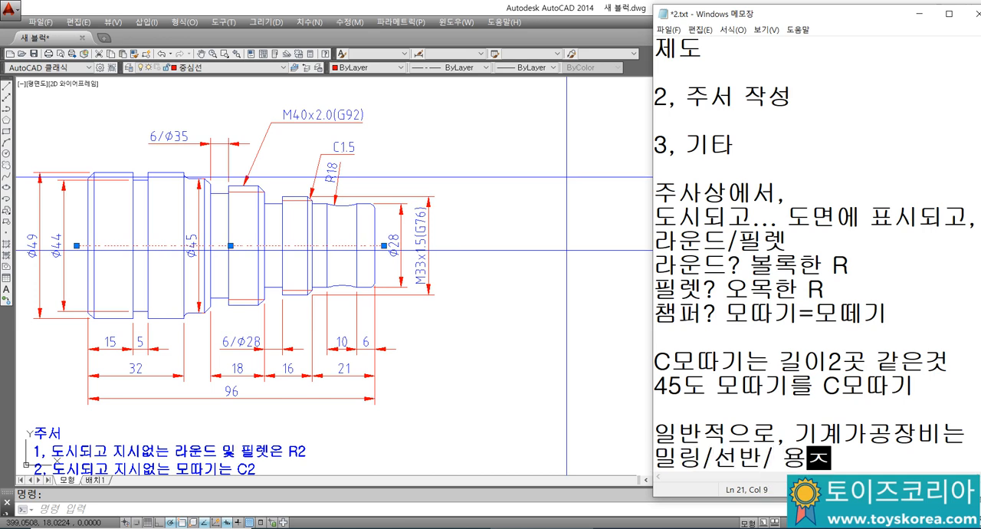
type("/레잇")
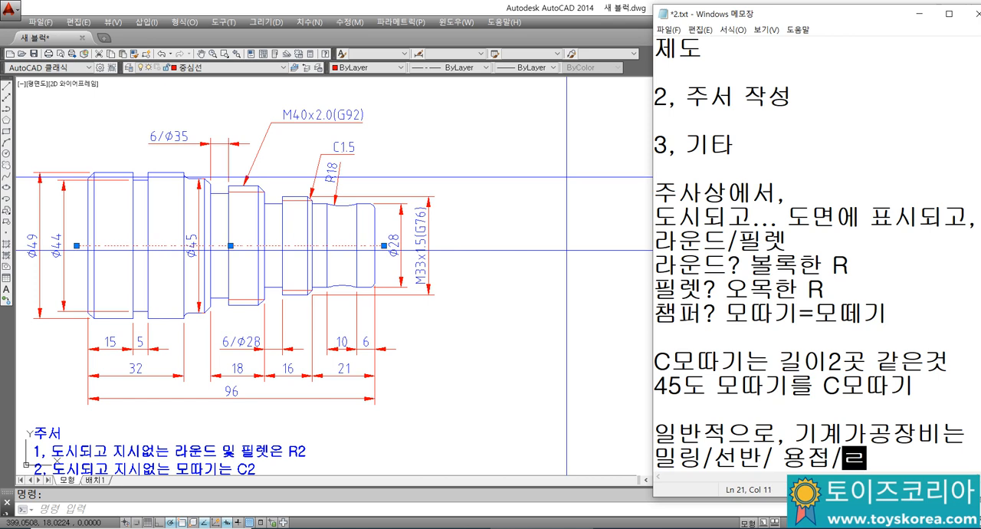
type("저/방전")
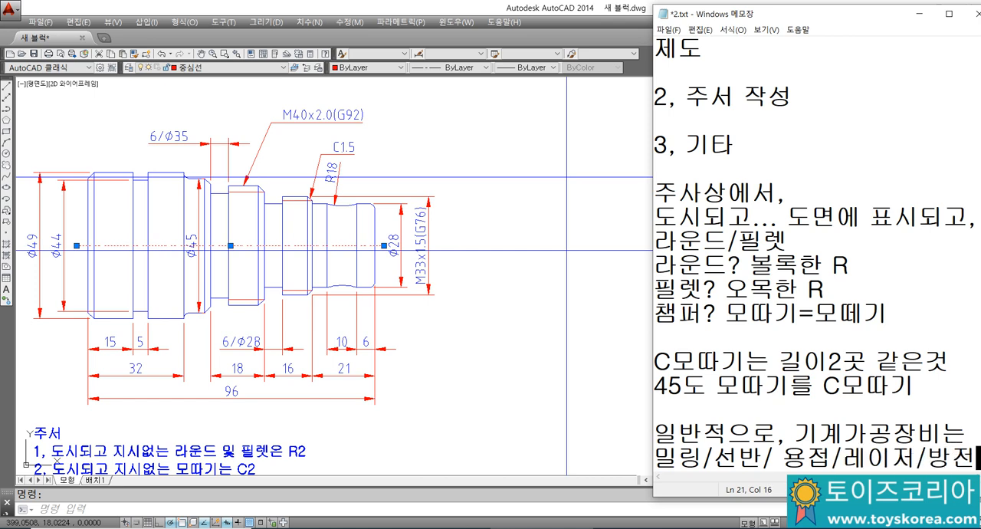
key("Return")
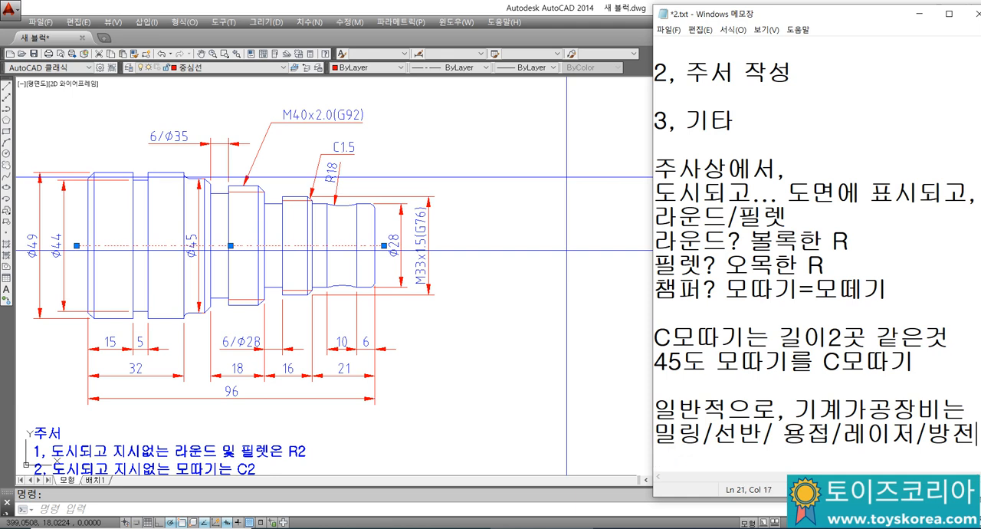
key("BackSpace")
key("BackSpace")
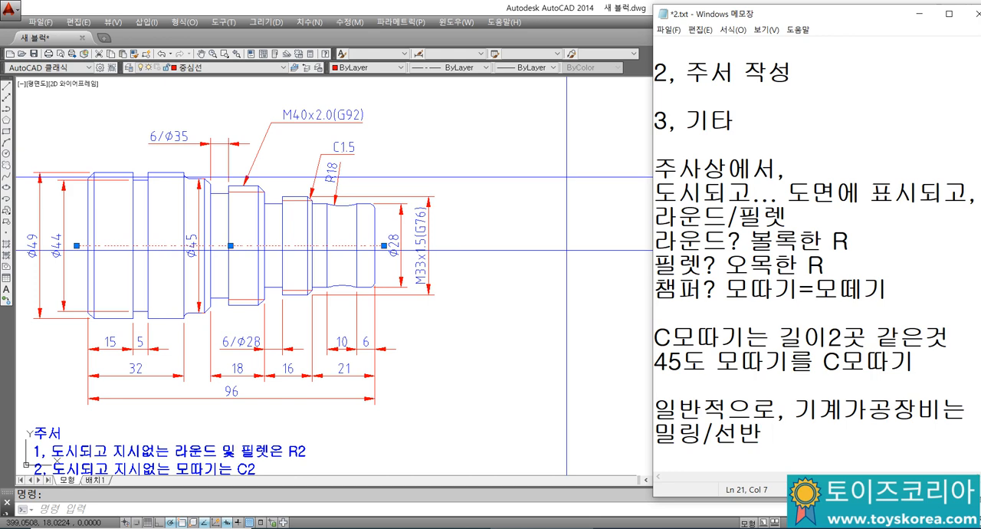
Step: Complete the sentence after "밀링/선반" with "방식으로 가공." and start a new line
type("방식으로 ")
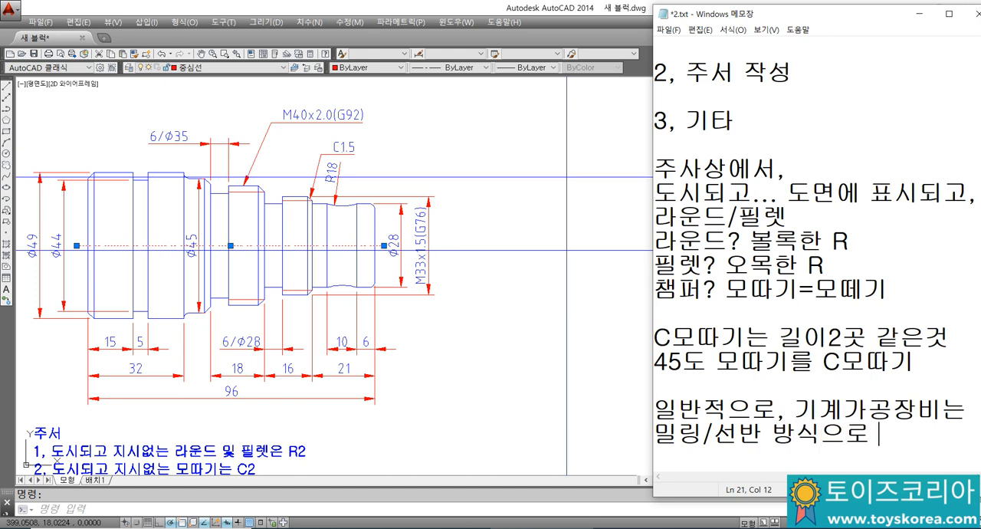
type("가공.")
key("Return")
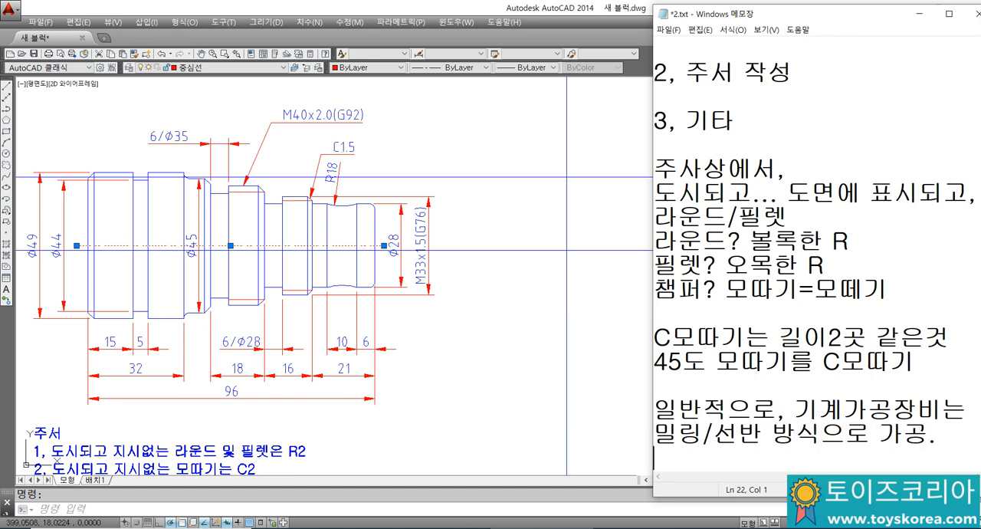
type("기계")
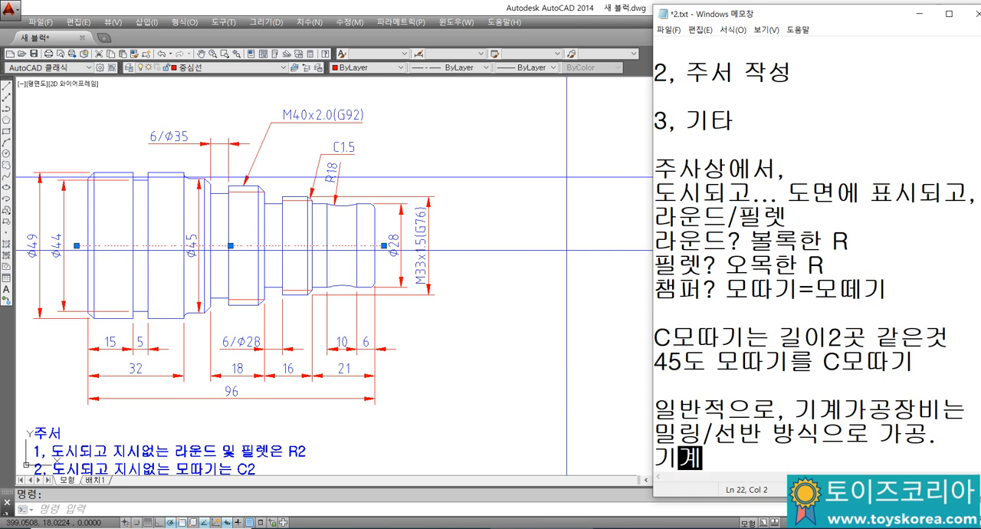
type("붑ㅂ.. ")
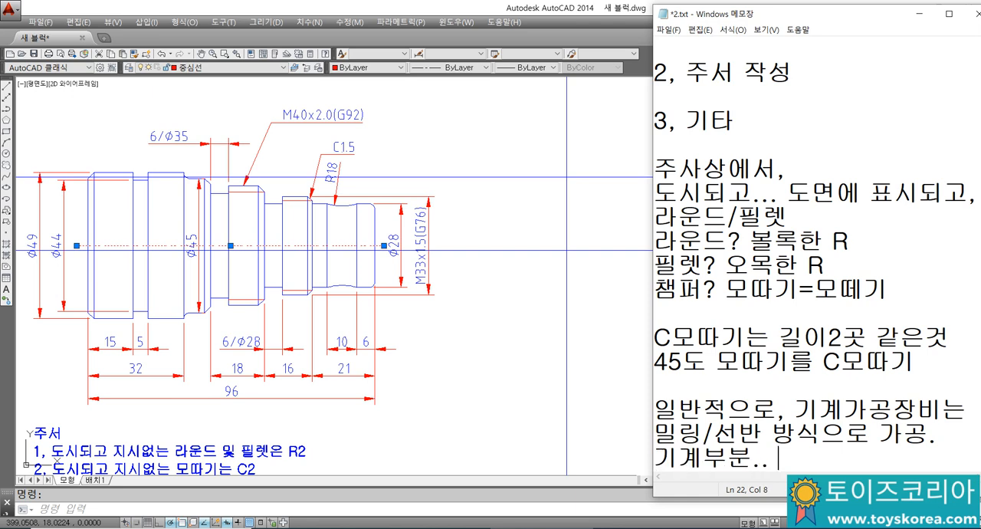
type("미/")
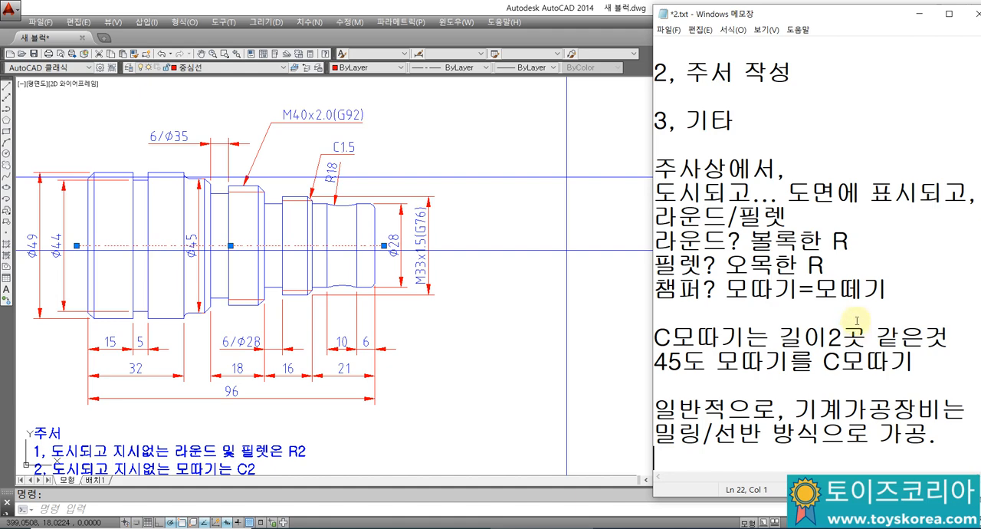
Step: Highlight 선반 in the "오토캐드 CNC선반 도면 제도" topic, then return to the blank lines at the end of the notes
left_click(835, 239)
scroll(837, 234, "up", 2)
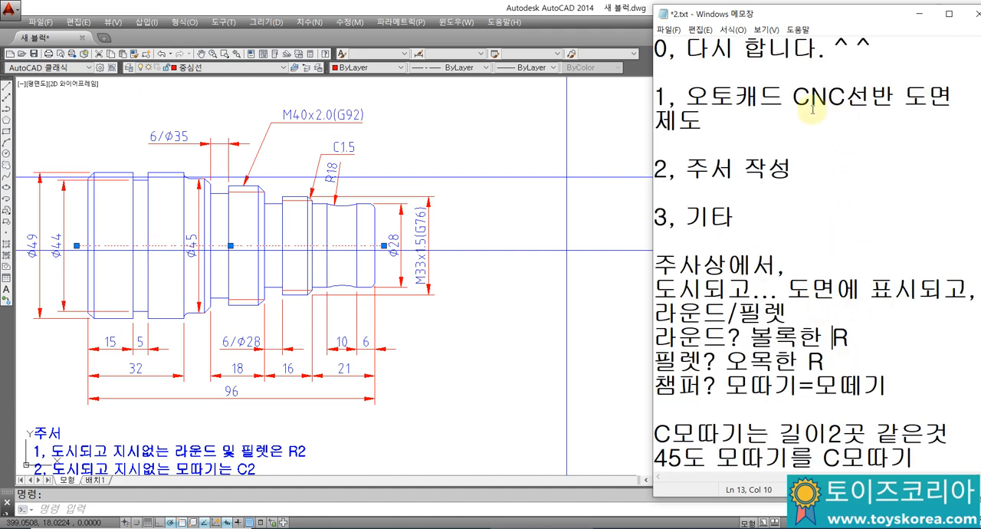
left_click_drag(844, 100, 895, 99)
left_click(868, 124)
scroll(835, 141, "down", 3)
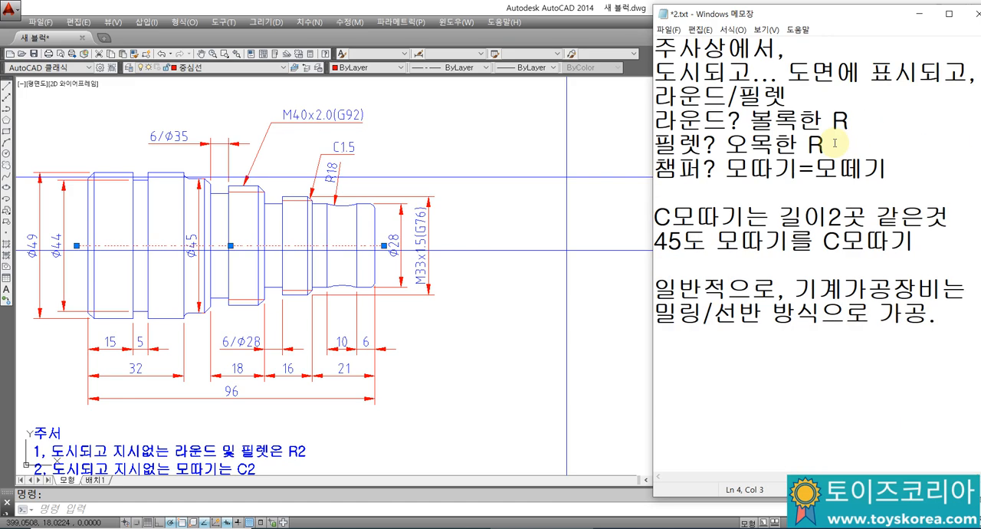
left_click(728, 346)
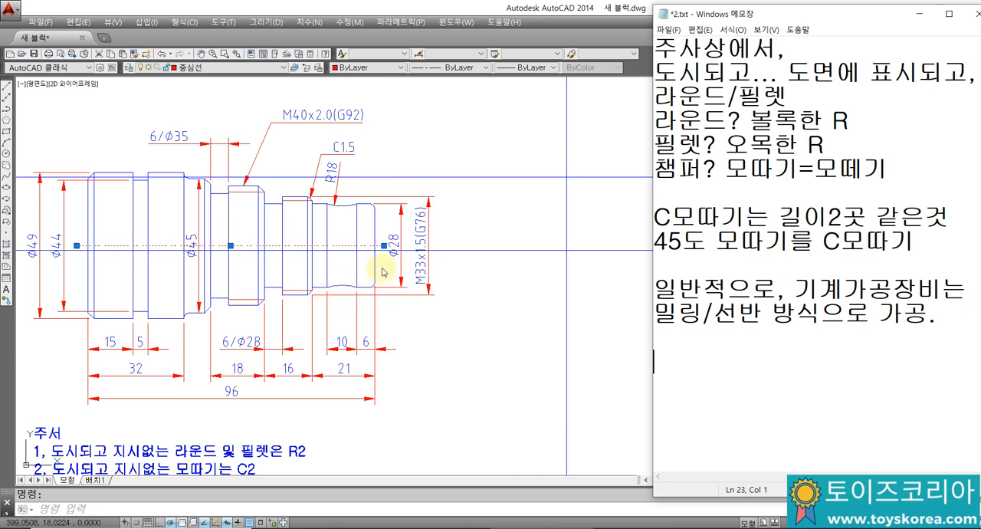
Step: Return to AutoCAD and offset the new drawing's left vertical construction line by 32 to the right
left_click(450, 307)
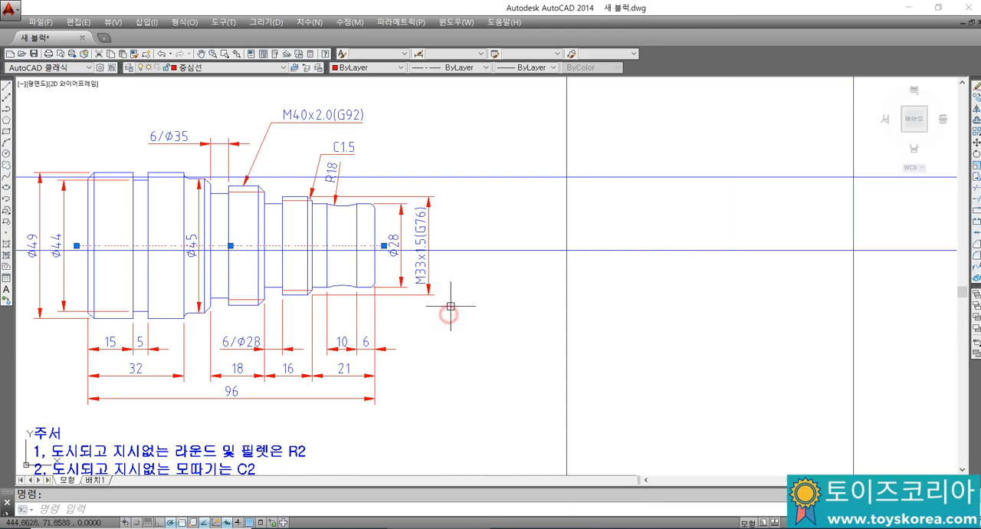
mouse_move(449, 308)
middle_mouse_down()
mouse_move(501, 302)
mouse_move(458, 273)
mouse_move(484, 258)
mouse_move(532, 263)
mouse_move(543, 236)
mouse_move(515, 220)
middle_mouse_up()
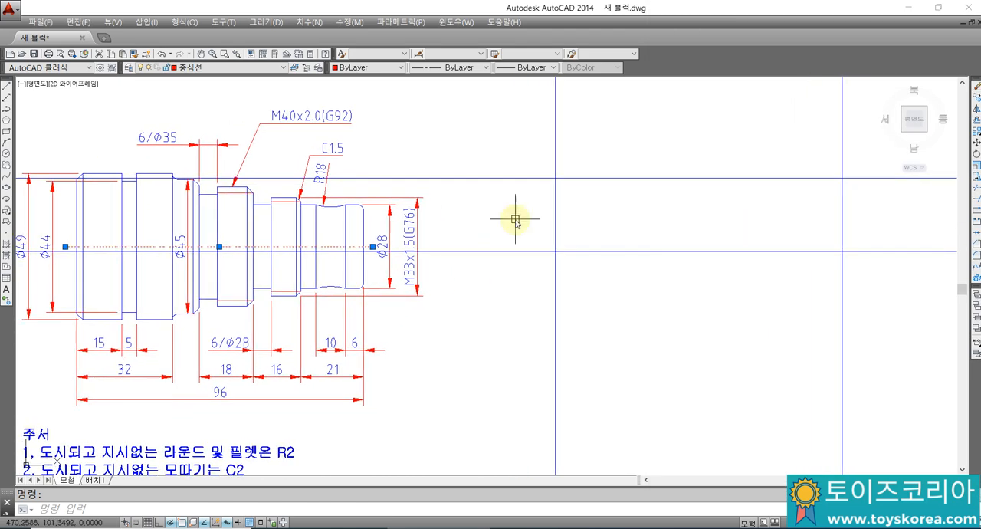
type("o")
key("Return")
type("32")
key("Return")
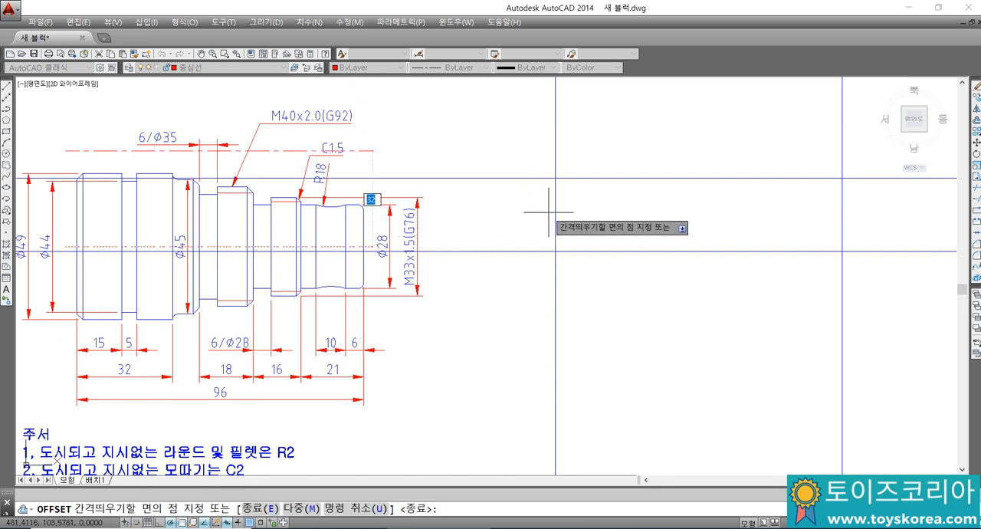
key("Escape")
key("Return")
key("Return")
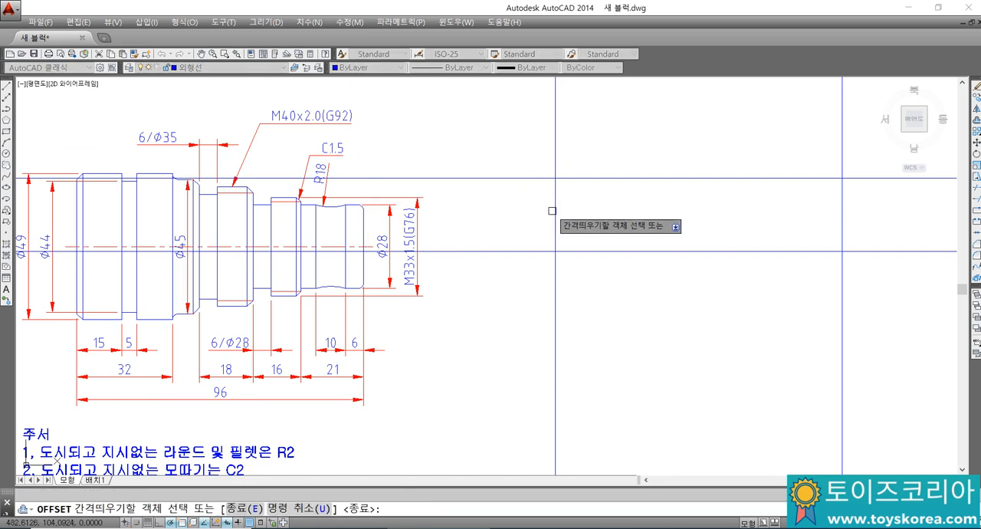
left_click(555, 212)
left_click(579, 214)
key("Escape")
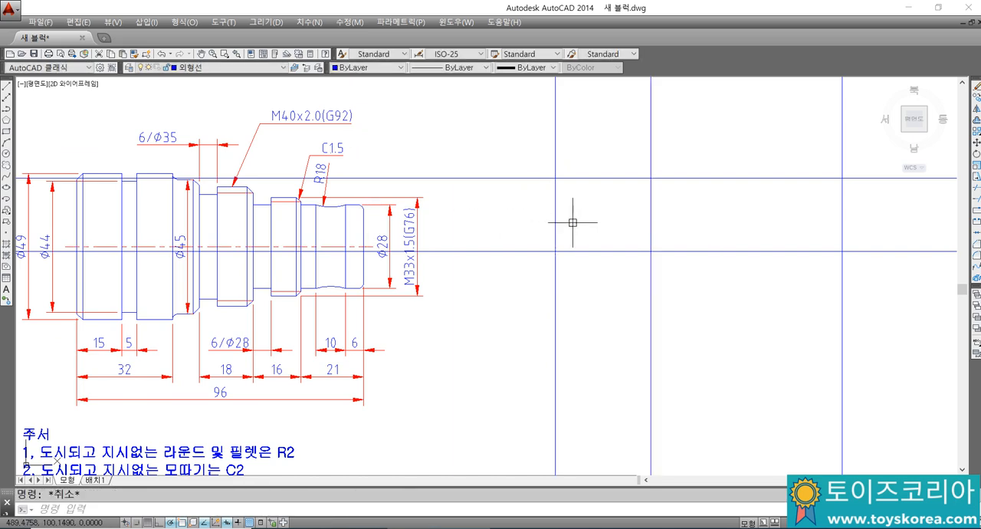
Step: Offset the left vertical construction line by 15 to the right to mark the end of the first shaft section
type("o")
key("Return")
type("15")
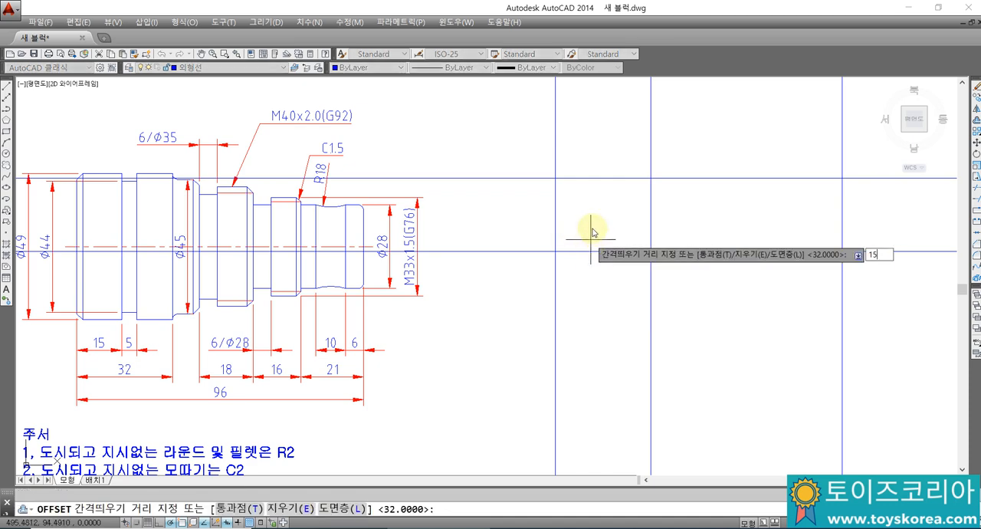
key("Return")
left_click(560, 224)
left_click(575, 224)
key("Return")
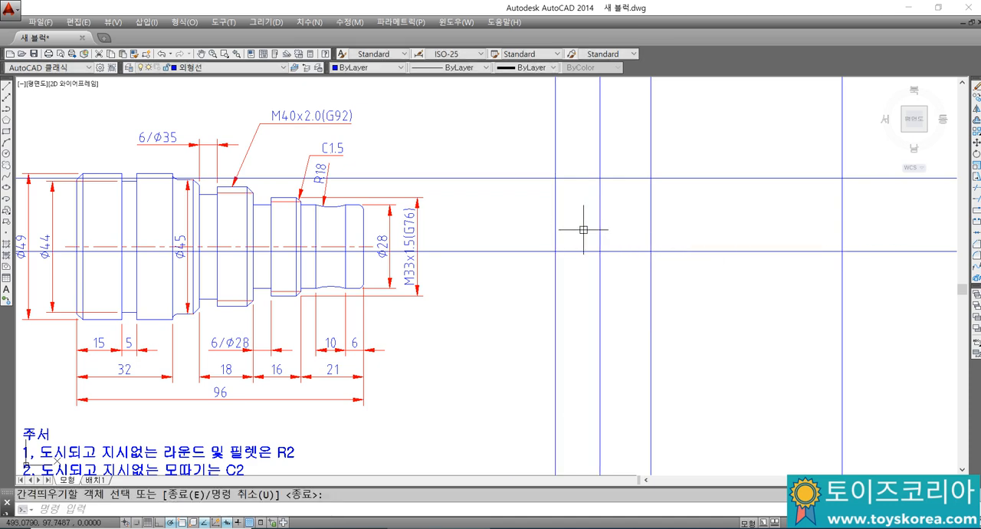
Step: Offset the vertical line at the end of the 15 mm section by 5 to the right for the groove
key("Return")
type("5")
key("Return")
left_click(600, 220)
left_click(613, 222)
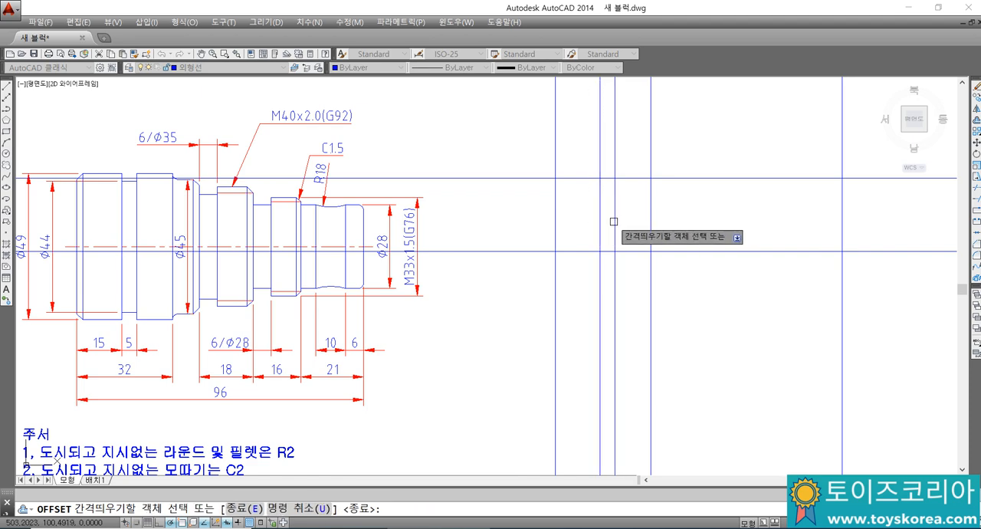
key("Escape")
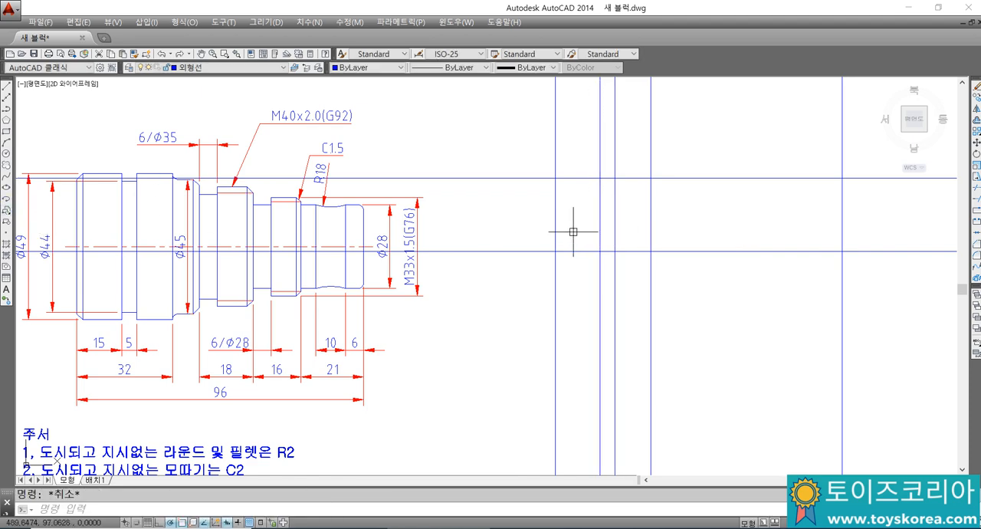
Step: Offset the horizontal centre line upward by half of the Ø44 groove diameter
type("o")
key("Return")
key("Return")
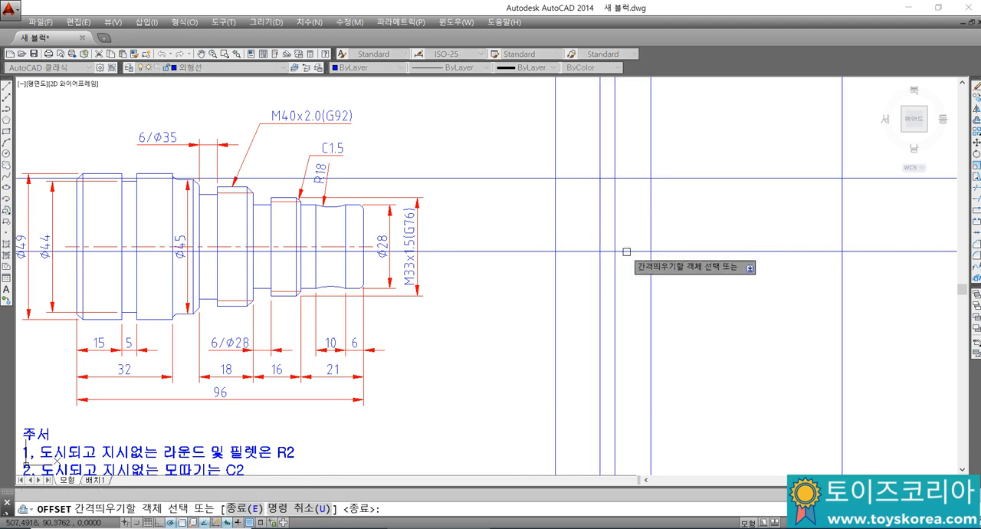
left_click(628, 251)
left_click(624, 227)
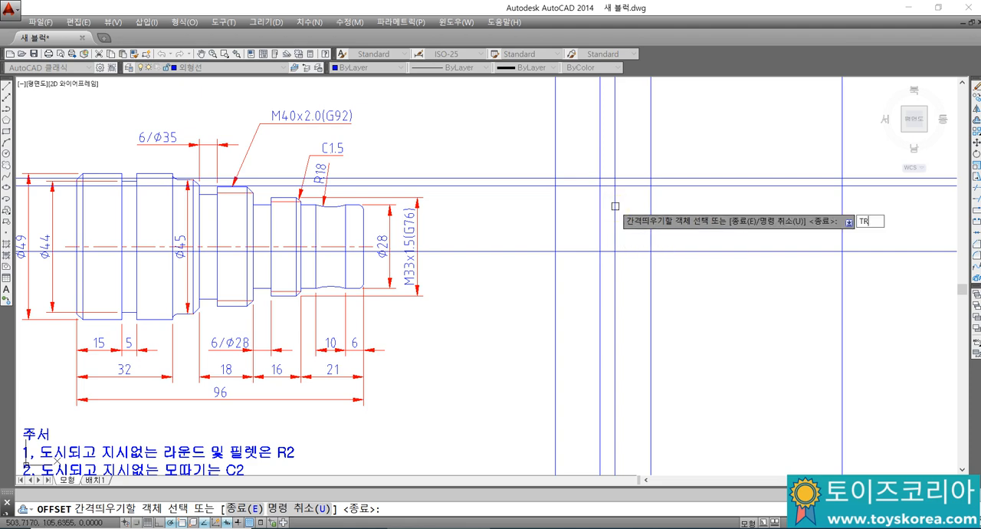
key("Return")
Step: Trim the Ø49 and Ø44 horizontal lines against the vertical lines to form the stepped groove profile
type("tr")
key("Return")
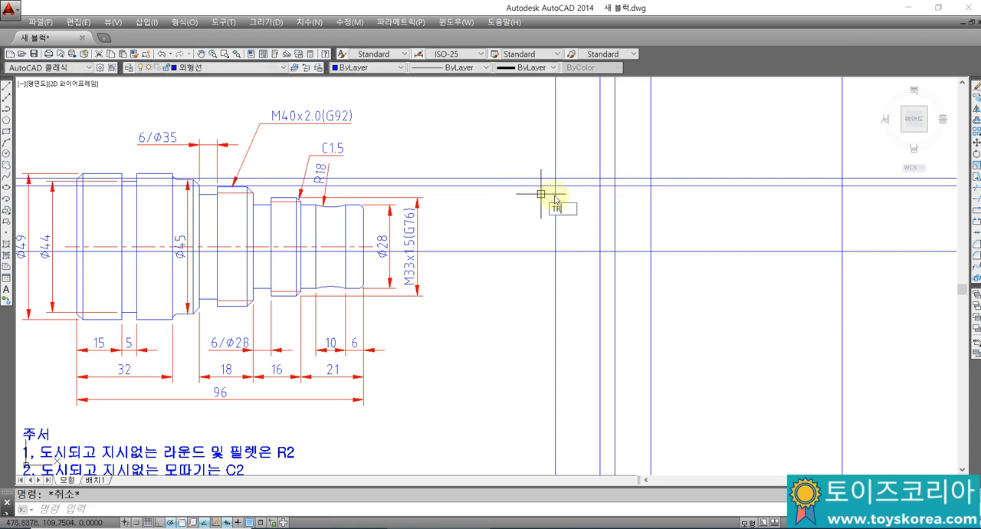
left_click(684, 215)
left_click(566, 175)
key("Return")
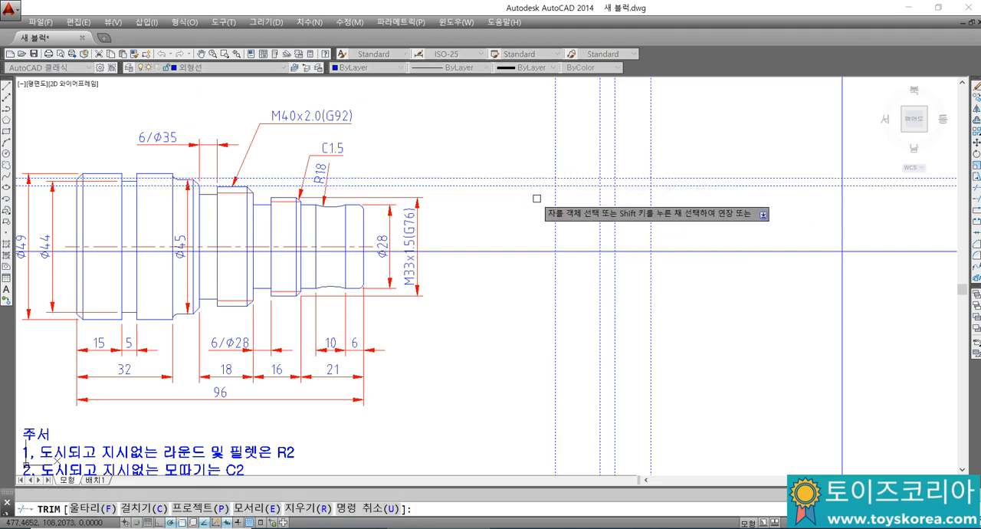
left_click(535, 178)
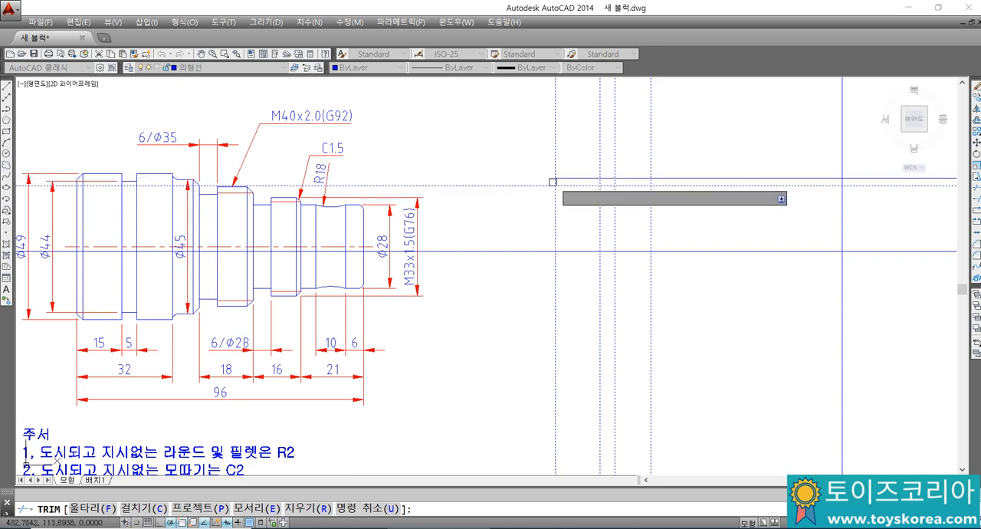
left_click(572, 187)
left_click(608, 177)
left_click(626, 184)
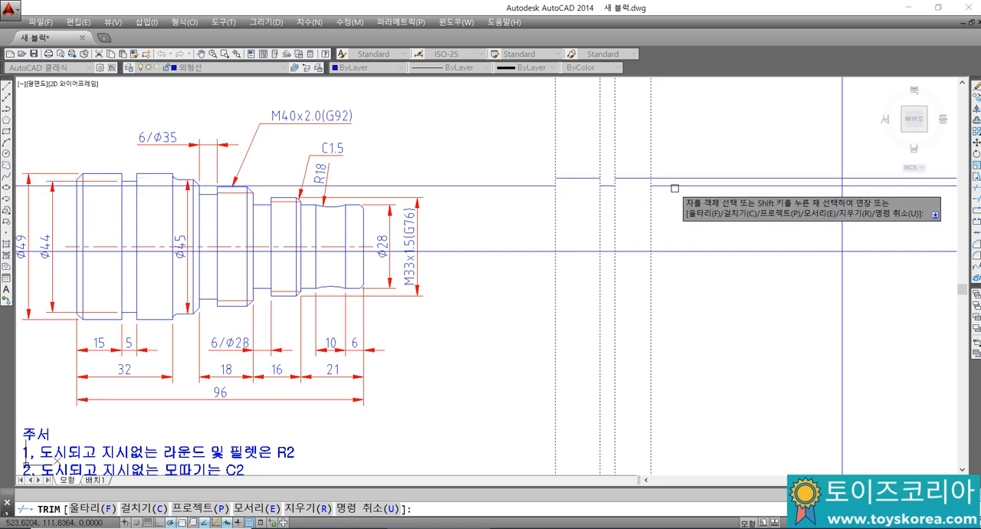
left_click(670, 177)
key("Escape")
Step: Erase the leftover pieces of the Ø44 line on both sides of the groove profile
left_click(662, 190)
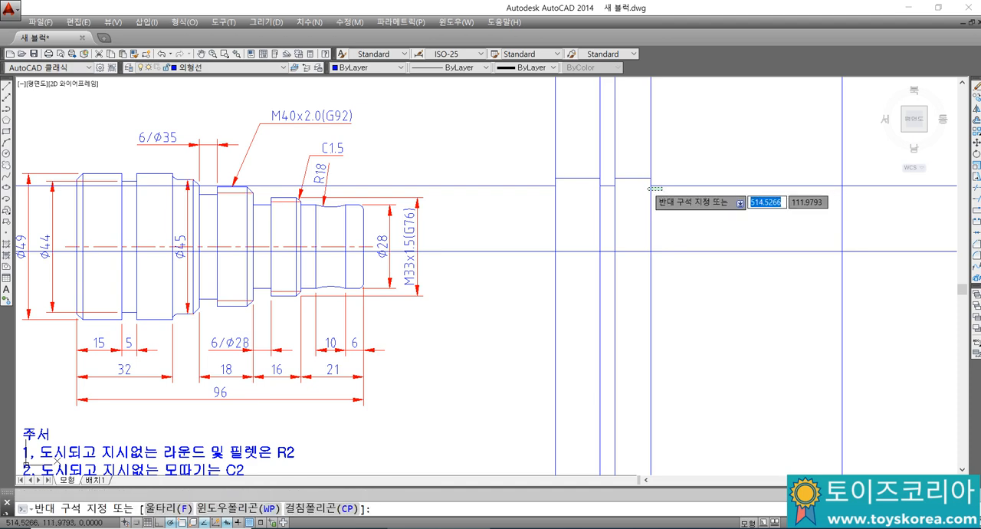
left_click(658, 180)
type("e")
key("space")
left_click(542, 186)
key("Delete")
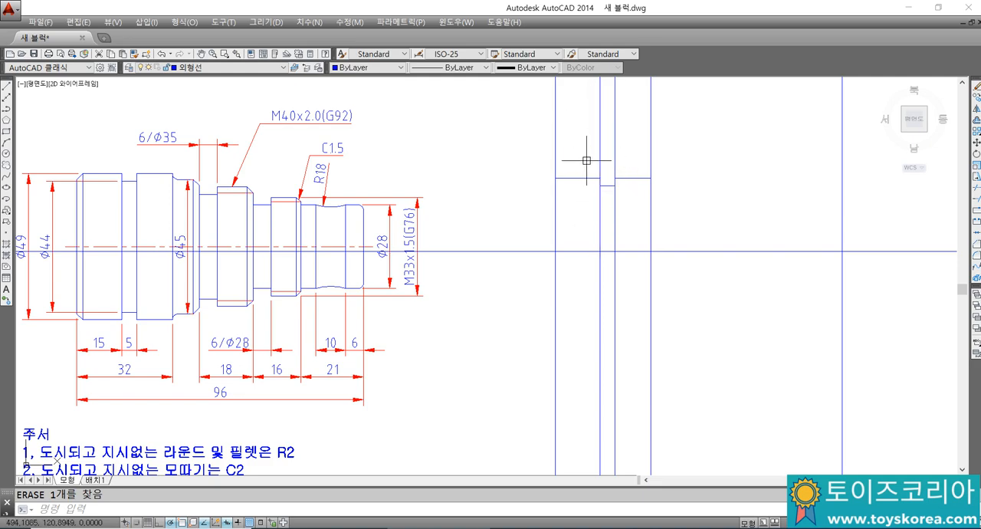
Step: Examine the reference shaft's remaining section lengths and right-end dimensions beside the new outline
middle_click_drag(586, 160, 570, 154)
mouse_move(529, 193)
middle_mouse_down()
mouse_move(547, 181)
mouse_move(556, 197)
middle_mouse_up()
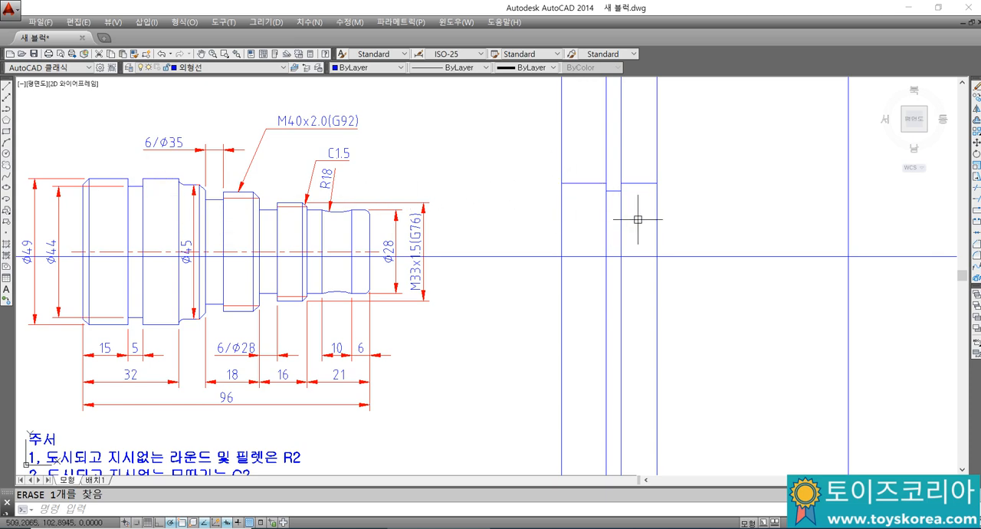
middle_click_drag(644, 226, 580, 230)
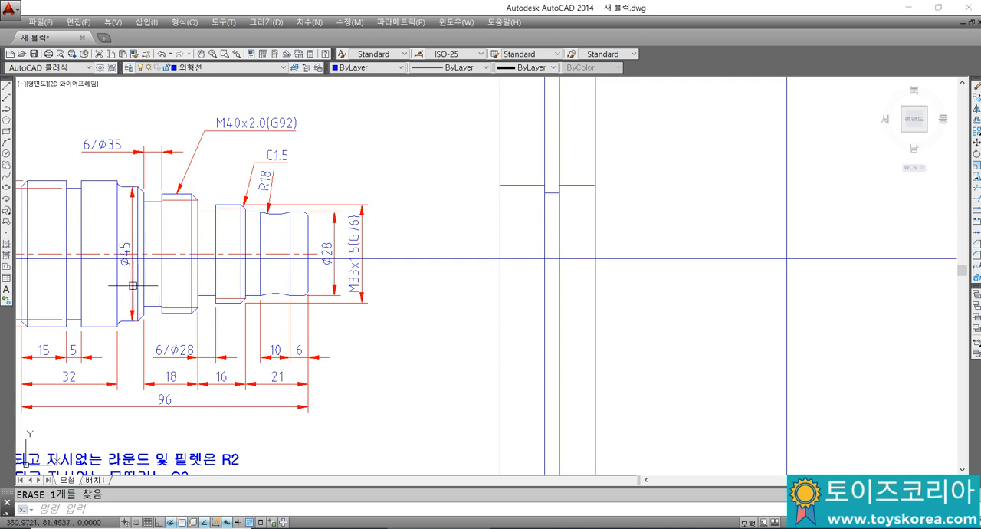
middle_click_drag(168, 263, 248, 246)
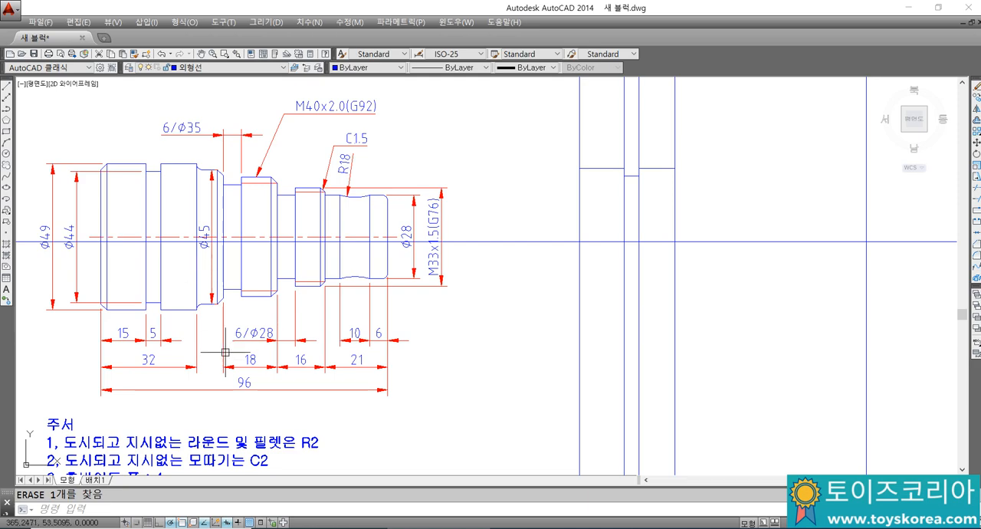
middle_click_drag(613, 193, 595, 208)
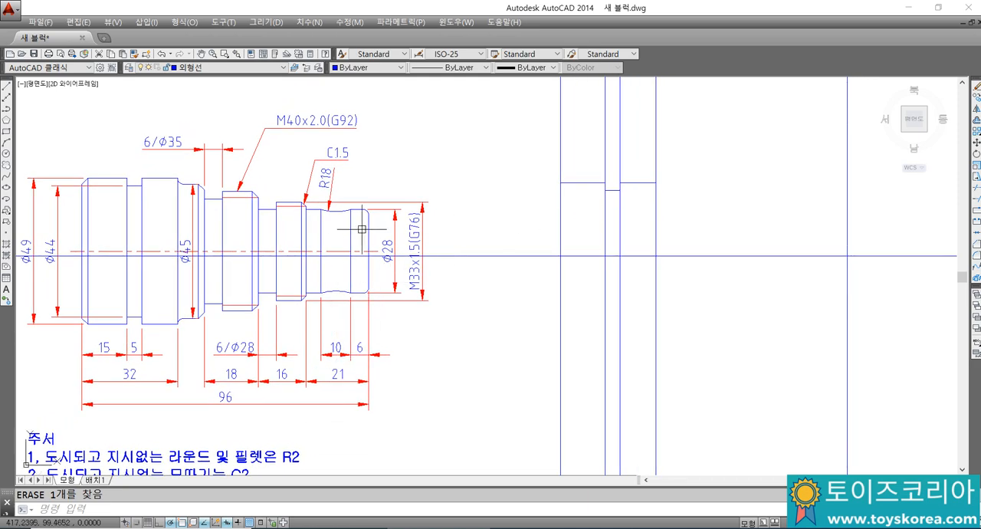
middle_click_drag(562, 208, 494, 201)
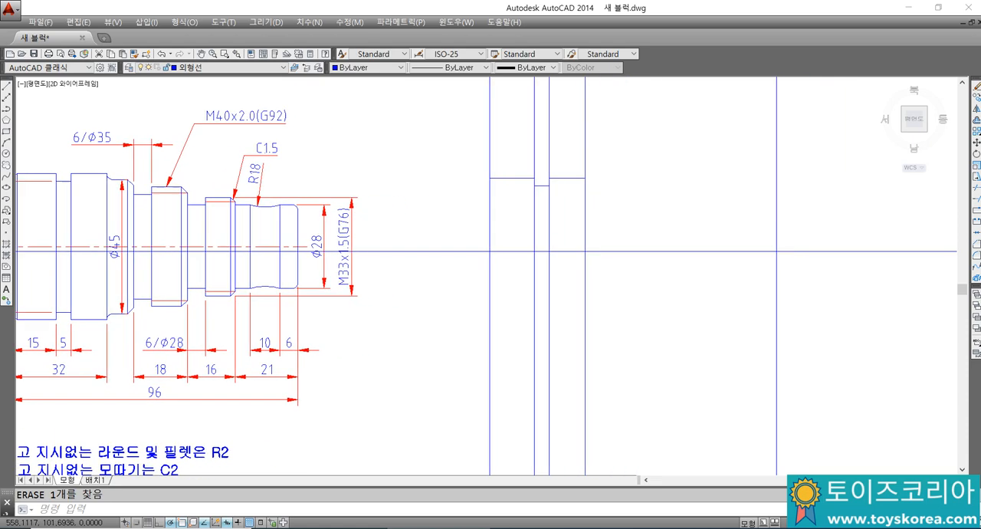
middle_click_drag(619, 202, 573, 204)
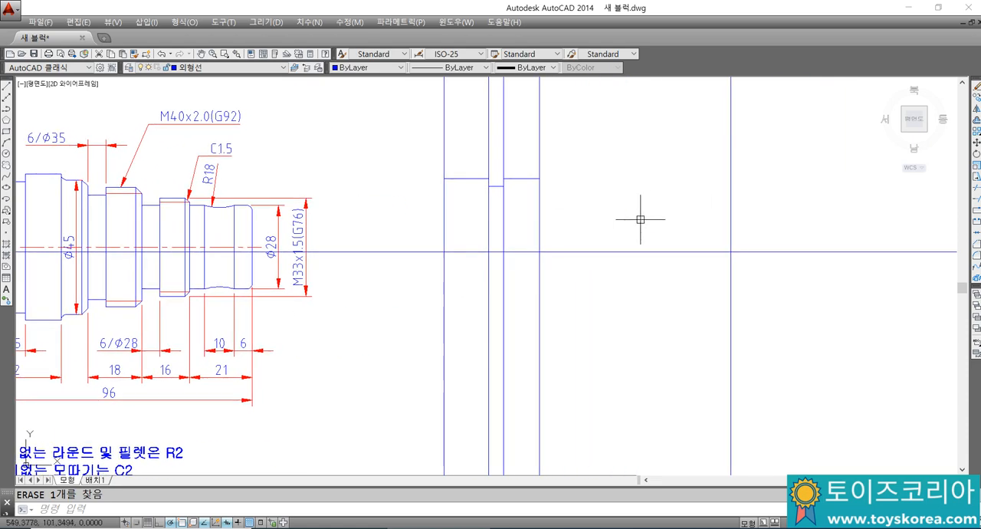
Step: Offset the shaft's right end line by 21 to the left to mark the last section
type("o")
key("Return")
key("Return")
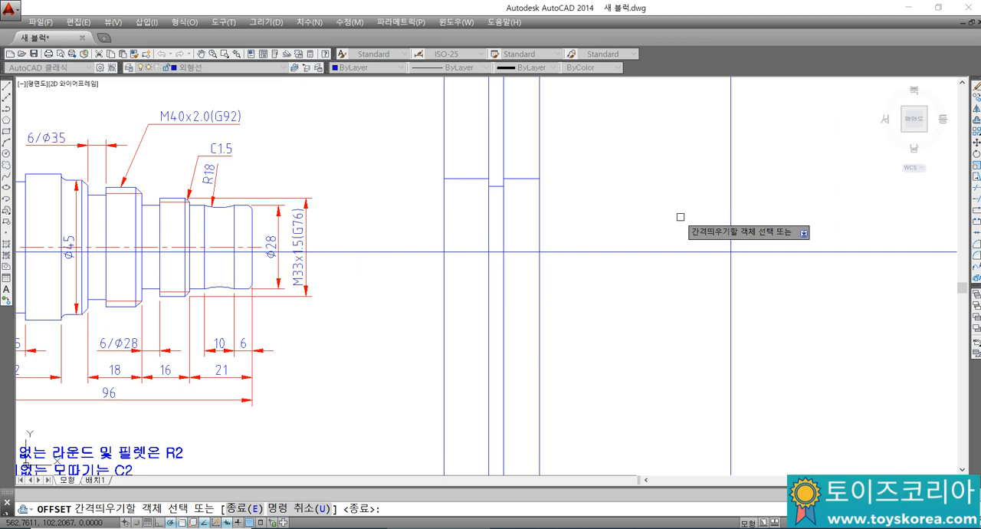
left_click(728, 219)
left_click(687, 227)
key("Escape")
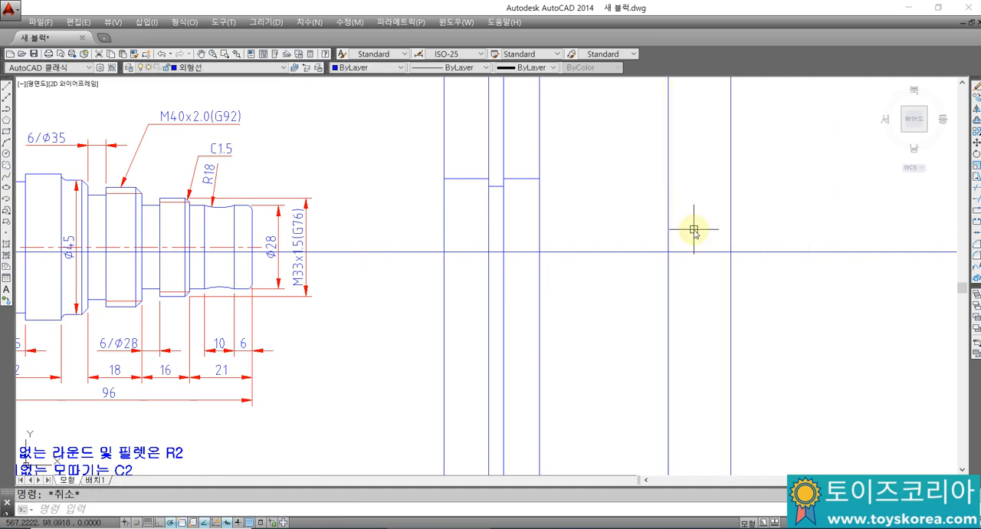
Step: Offset the shaft's right end line by 6 to the left to mark the recess's right edge
key("Return")
key("Return")
left_click(730, 212)
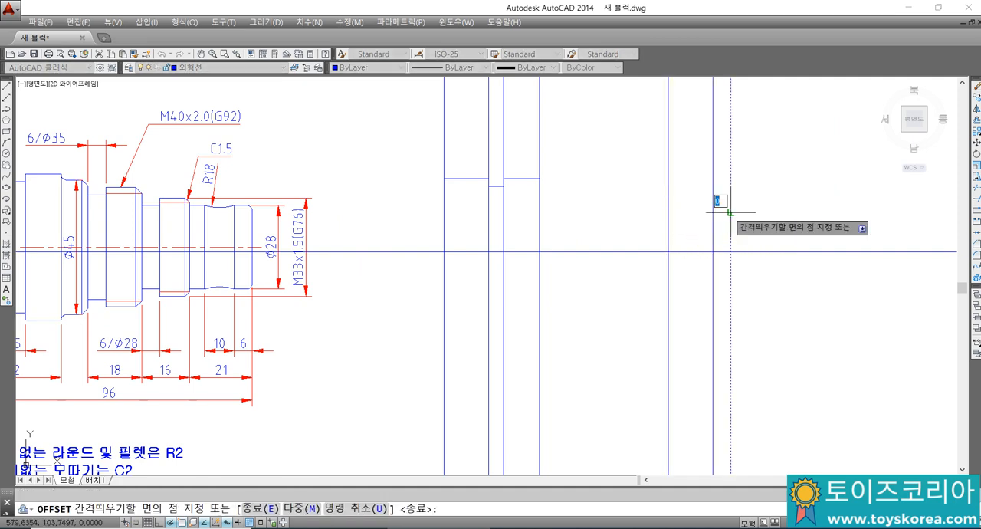
left_click(705, 214)
key("Return")
key("Return")
key("Return")
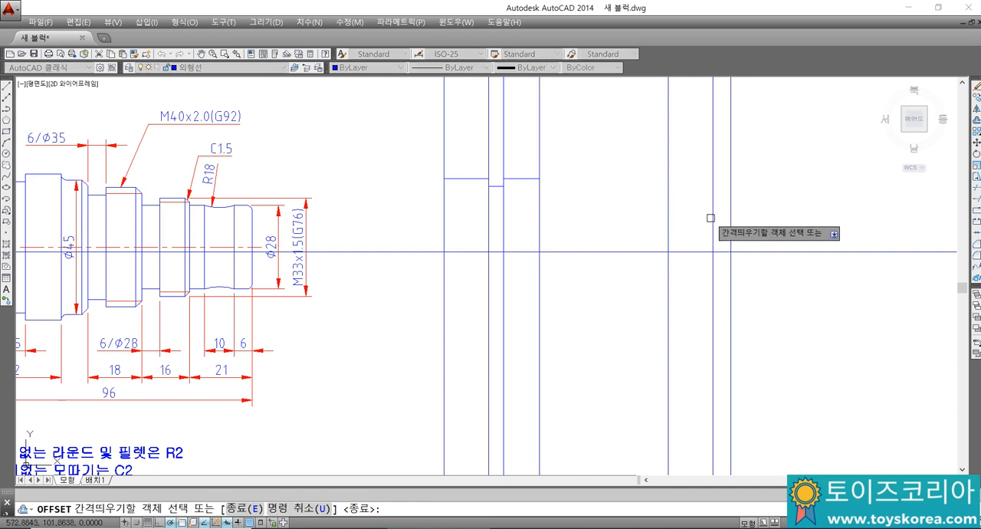
Step: Offset the recess's right edge line by 10 to the left to mark its left edge
left_click(710, 217)
left_click(694, 223)
key("Escape")
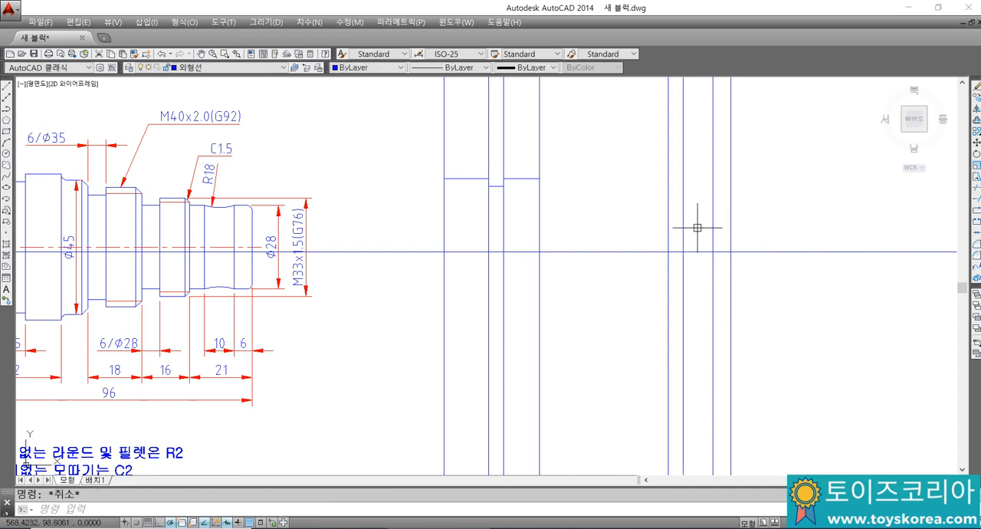
Step: Offset the horizontal centre line upward by 28/2 for the Ø28 end section
key("Return")
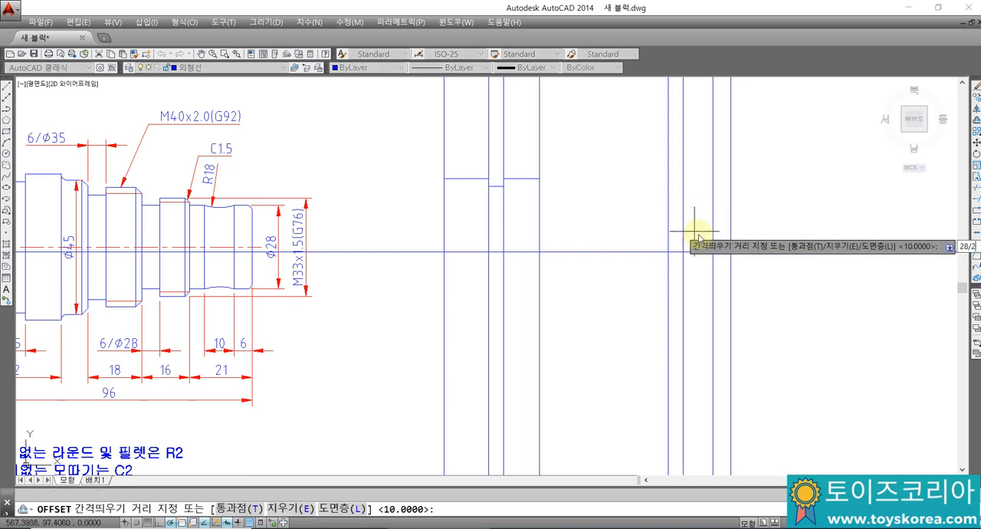
key("Return")
left_click(694, 252)
left_click(694, 225)
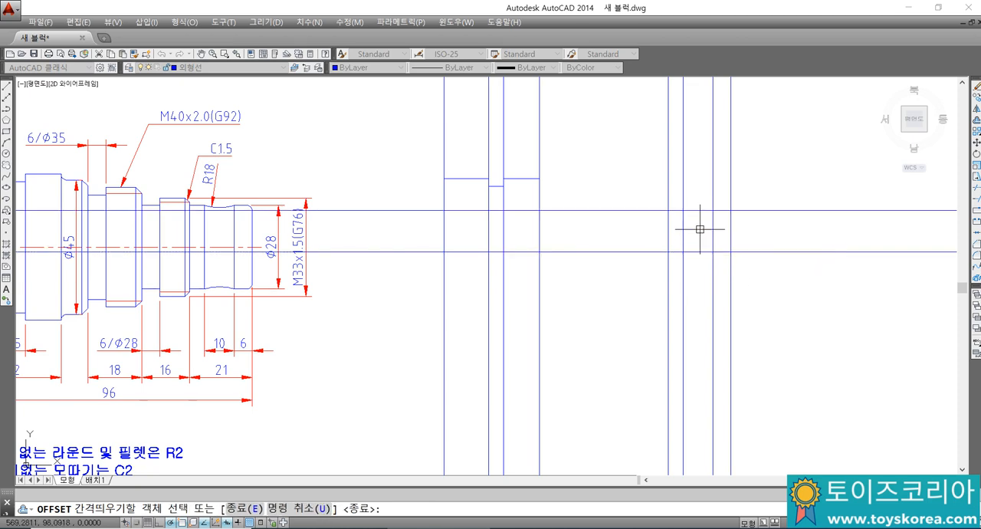
key("Escape")
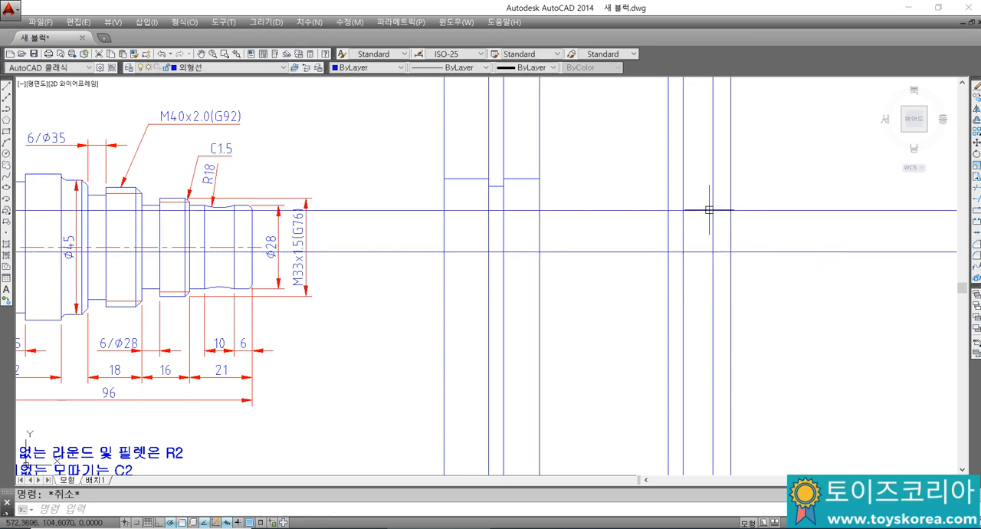
Step: Draw an arc of radius 18 across the 10 mm recess, between its edge lines on the Ø28 line
type("a")
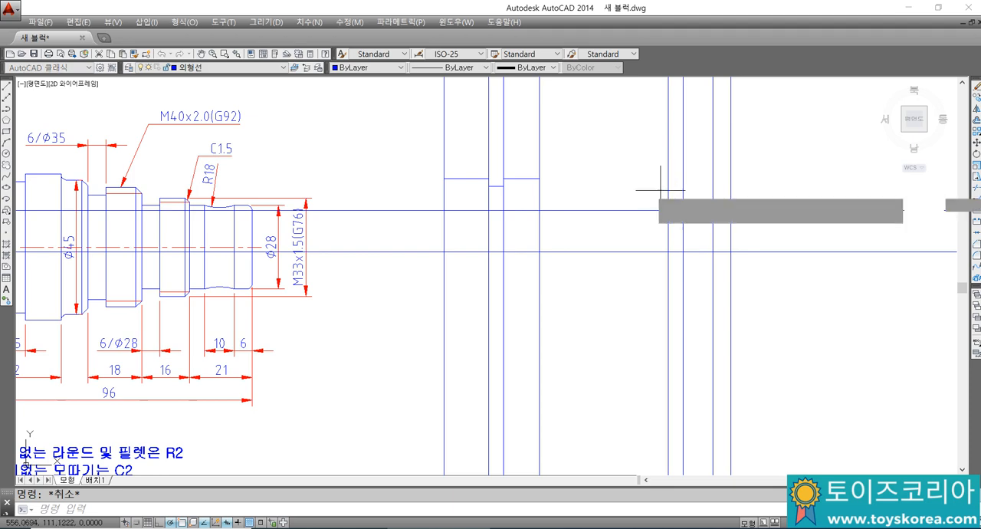
key("Return")
left_click(696, 237)
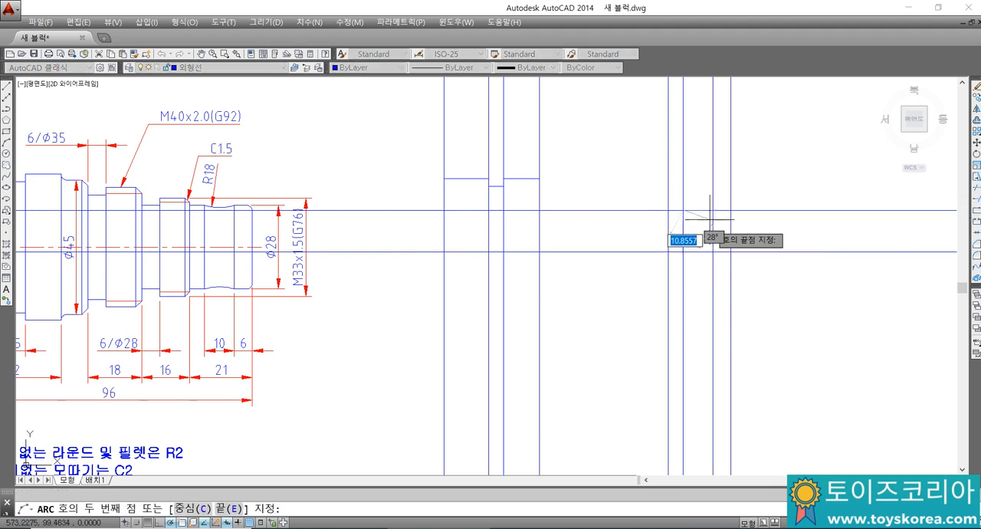
type("e")
key("Return")
left_click(712, 208)
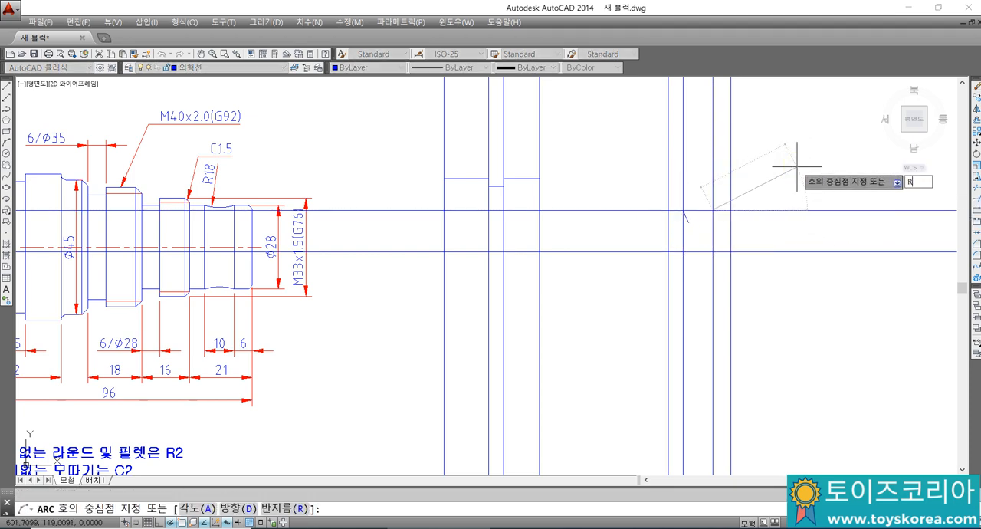
type("r")
key("Return")
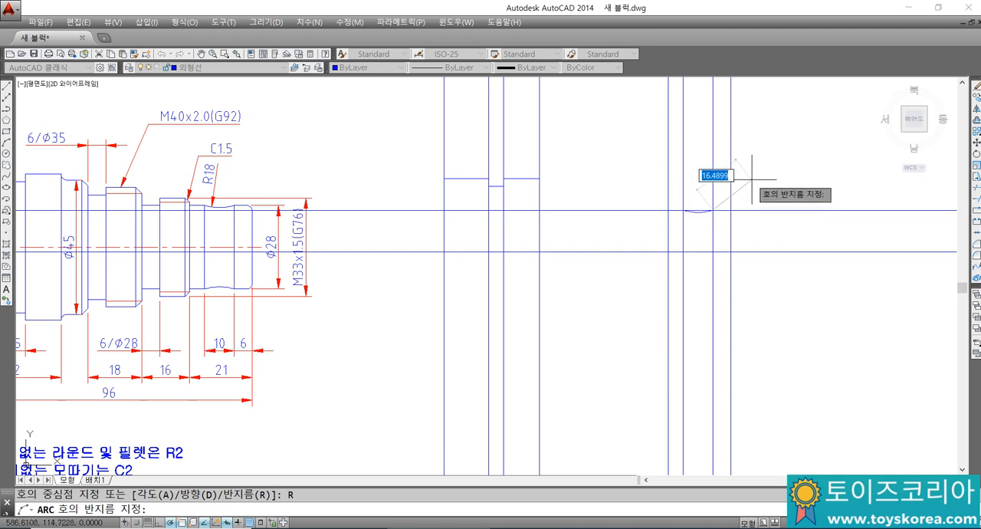
type("18")
key("Return")
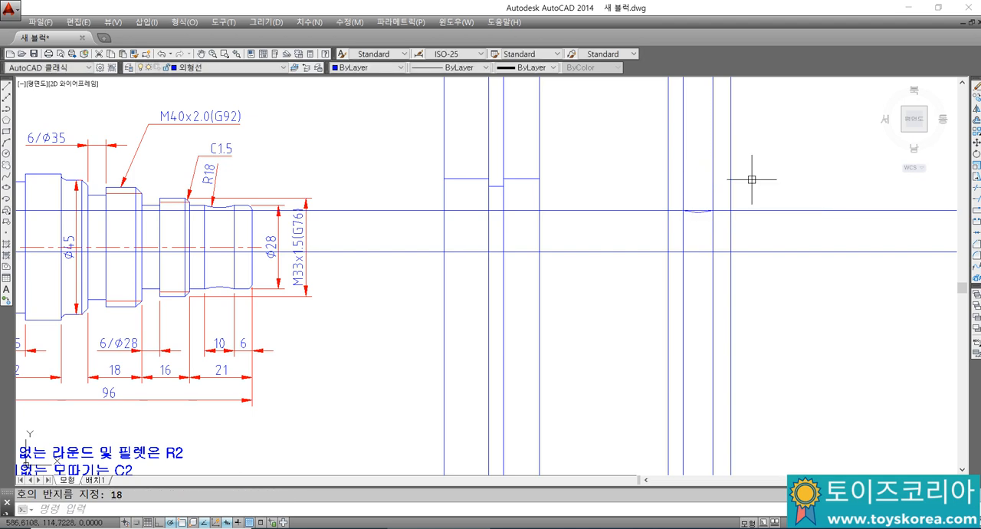
Step: Trim away the Ø28 line segment above the R18 arc, using the arc as the cutting edge
scroll(703, 215, "up", 4)
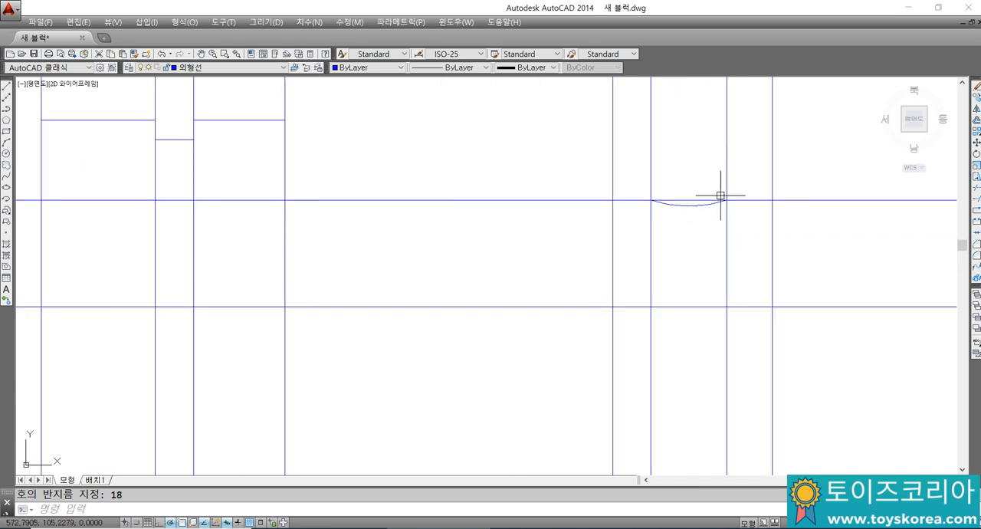
scroll(721, 196, "down", 2)
type("tr")
key("Return")
double_click(706, 204)
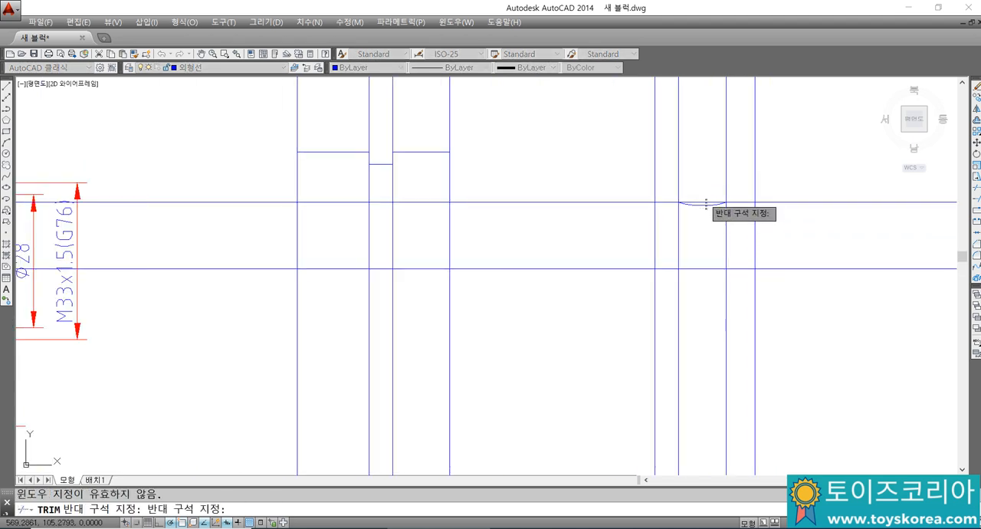
left_click(705, 204)
key("Escape")
key("Return")
left_click(704, 206)
key("Return")
left_click(706, 200)
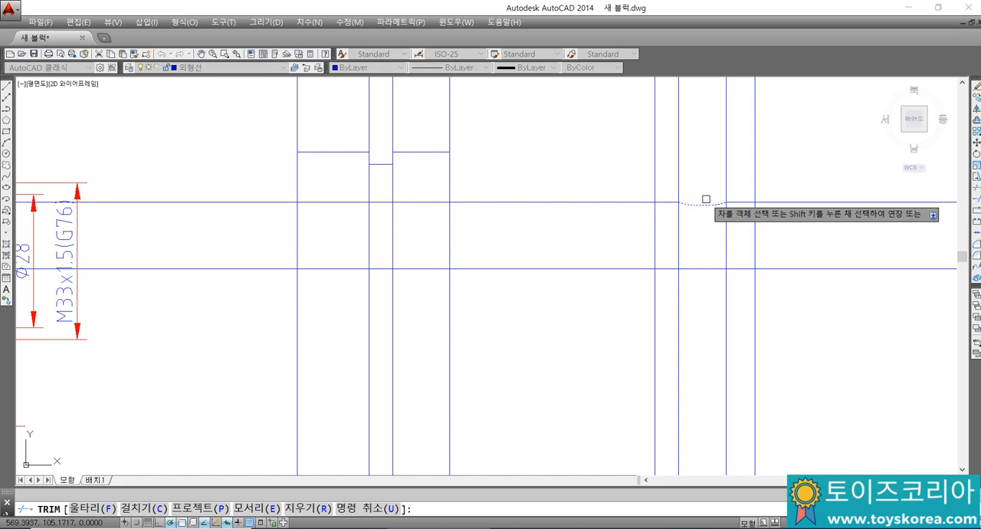
key("Escape")
Step: Trim the Ø28 line outside the 21 mm end section on both sides, using the section's vertical lines as cutting edges
key("Return")
left_click(773, 230)
left_click(635, 217)
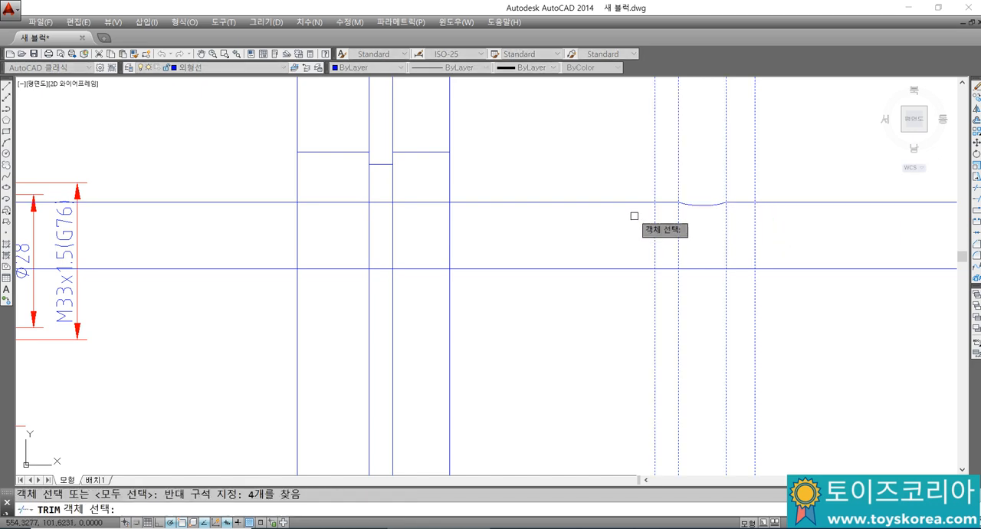
key("Return")
left_click(637, 197)
left_click(627, 212)
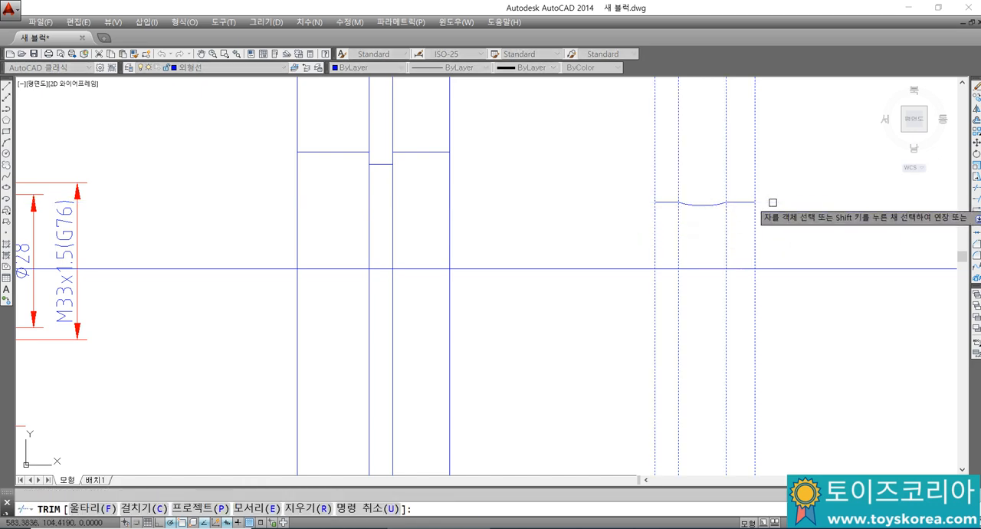
key("Escape")
scroll(755, 193, "down", 2)
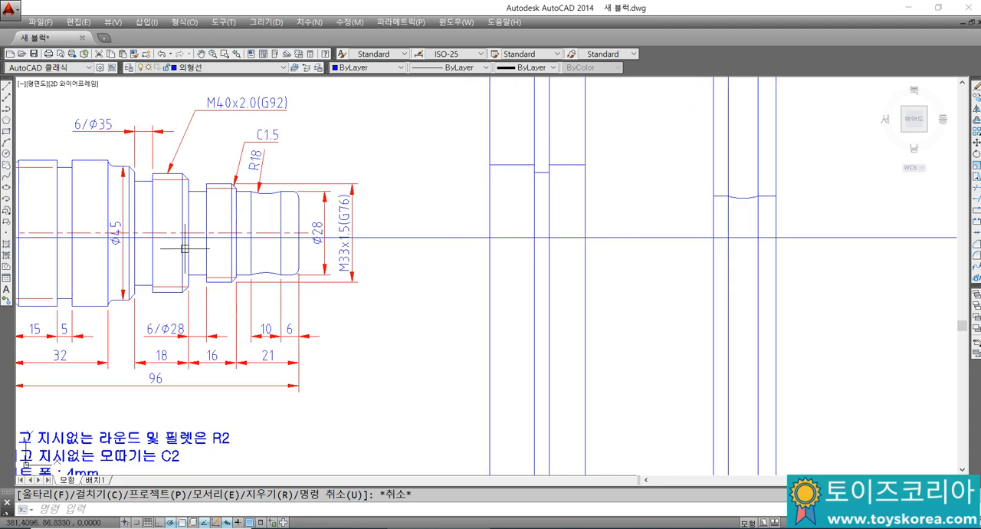
Step: Offset the left edge line of the 21 mm end section leftward by 16 for the M33 section's length
type("o")
key("Return")
type("16")
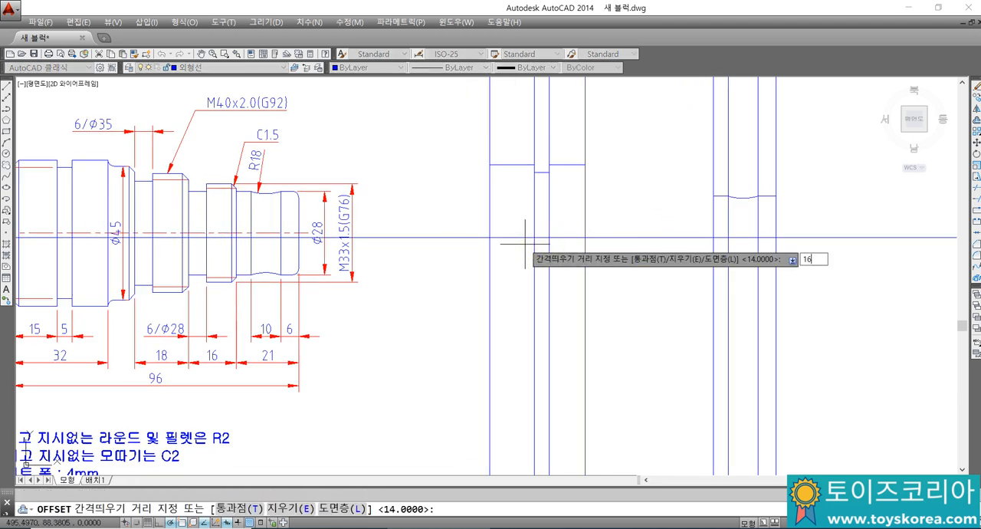
key("Return")
left_click(713, 217)
left_click(695, 211)
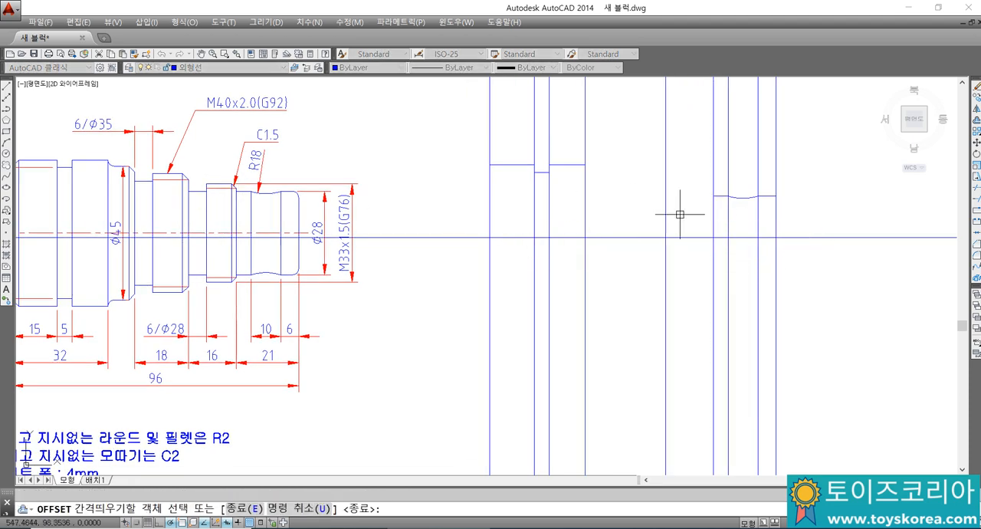
Step: Offset the new left edge line of the 16 mm section rightward by 6 for the Ø28 groove
key("Return")
key("Return")
Step: Offset the horizontal centre line upward by 33/2 for the M33x1.5 thread's outer diameter
key("Return")
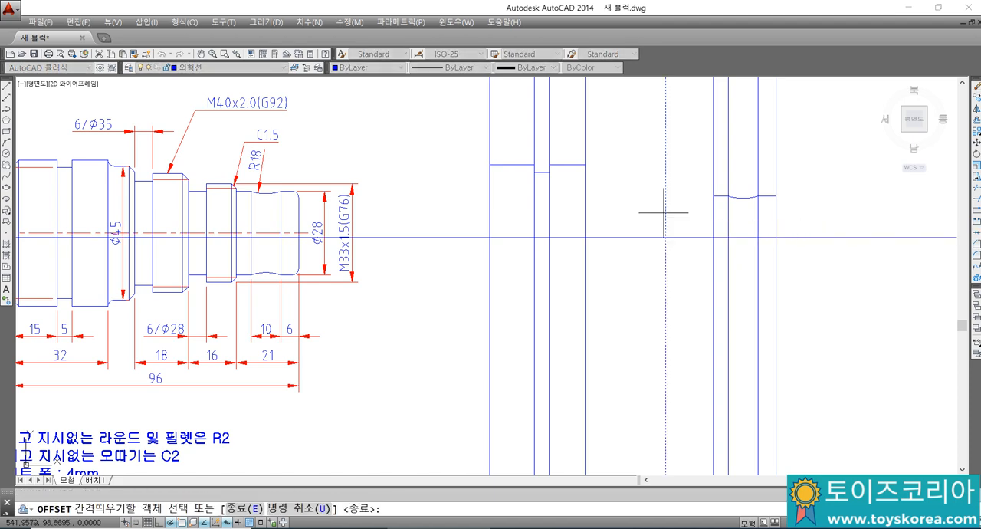
key("Escape")
type("o")
key("Return")
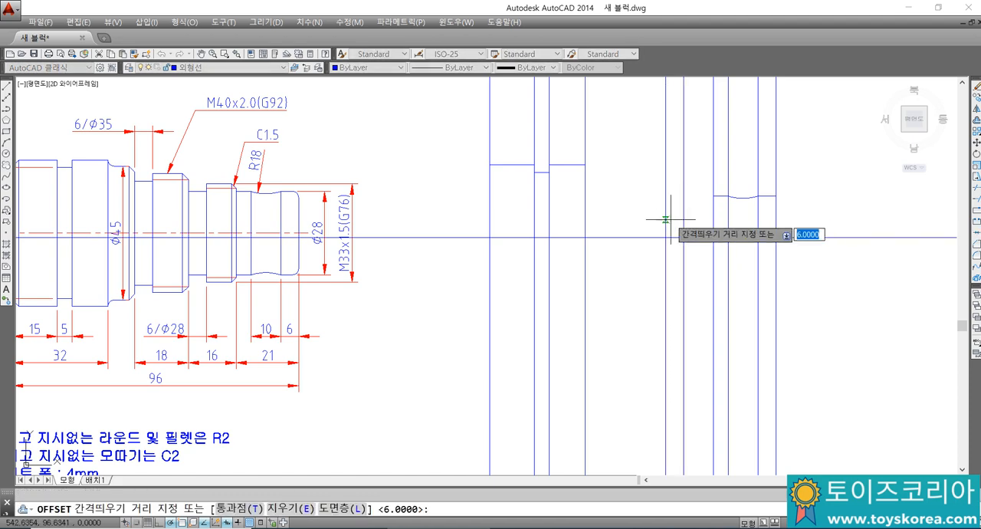
type("3")
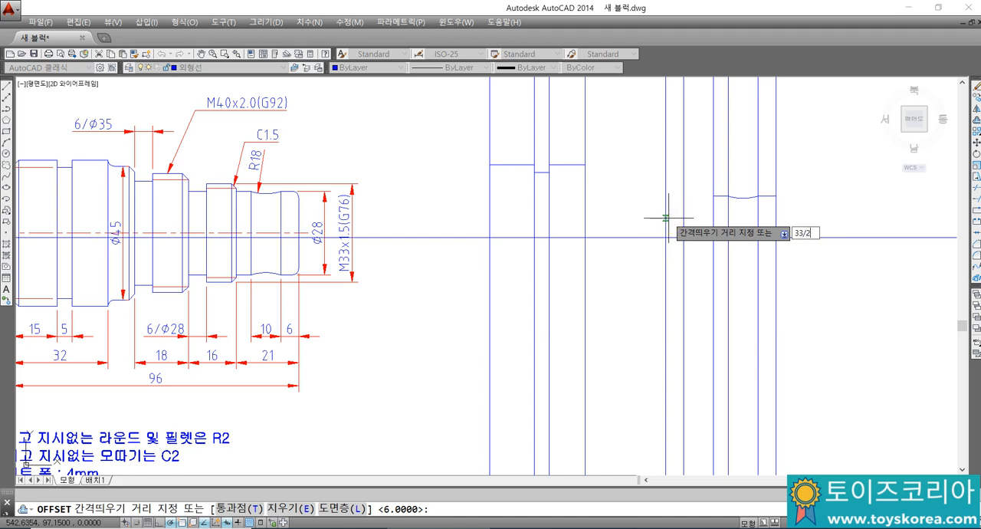
type("3/2")
key("Return")
left_click(696, 238)
left_click(697, 216)
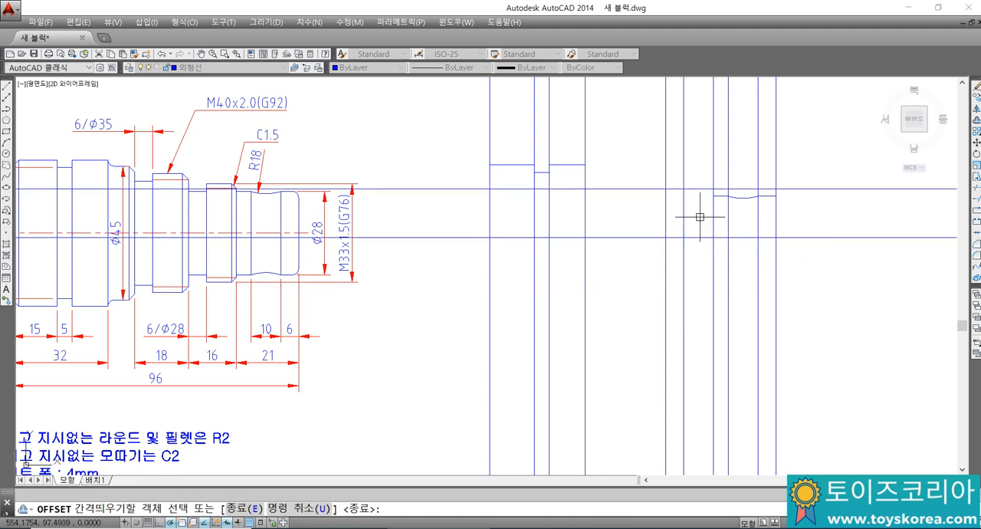
key("Escape")
Step: Offset the horizontal centre line upward by 14 for the Ø28 groove bottom
type("o")
key("Return")
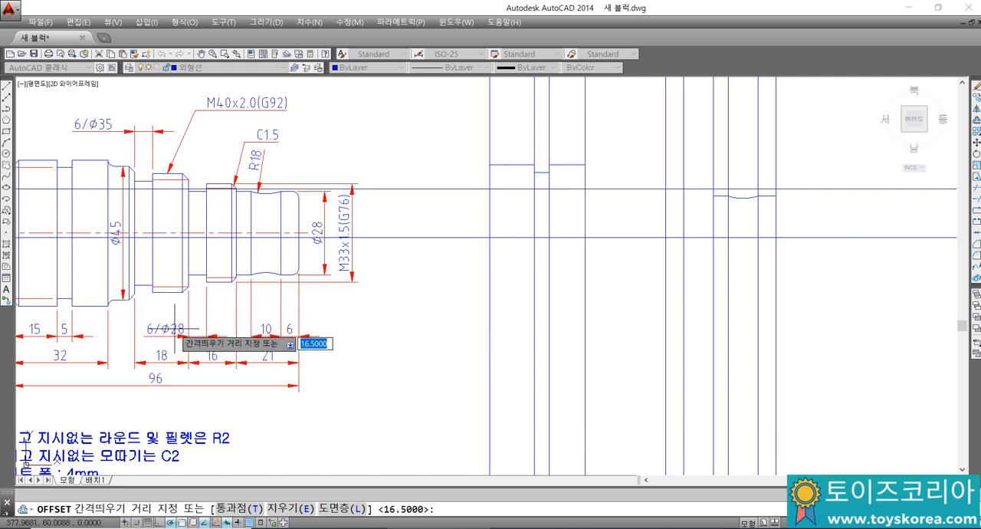
type("16")
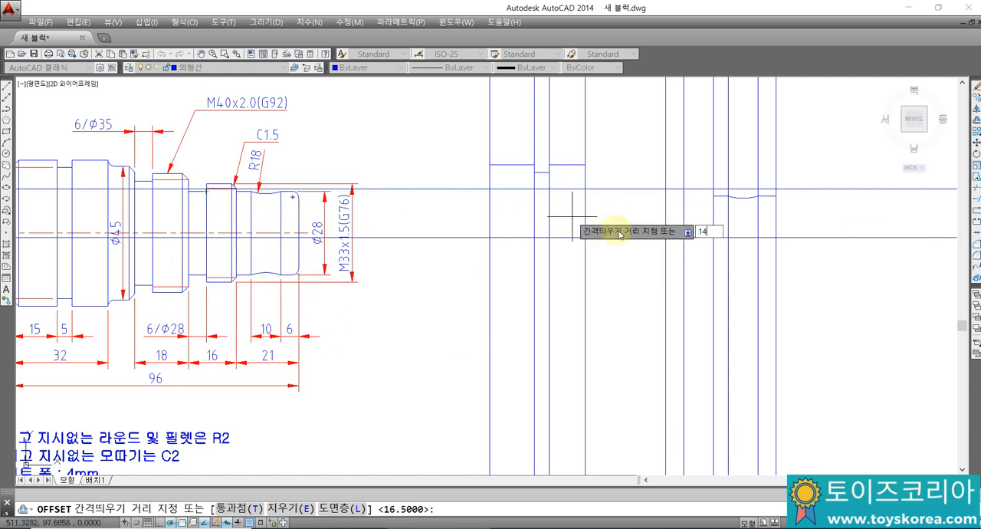
key("Return")
left_click(693, 236)
left_click(692, 215)
key("Escape")
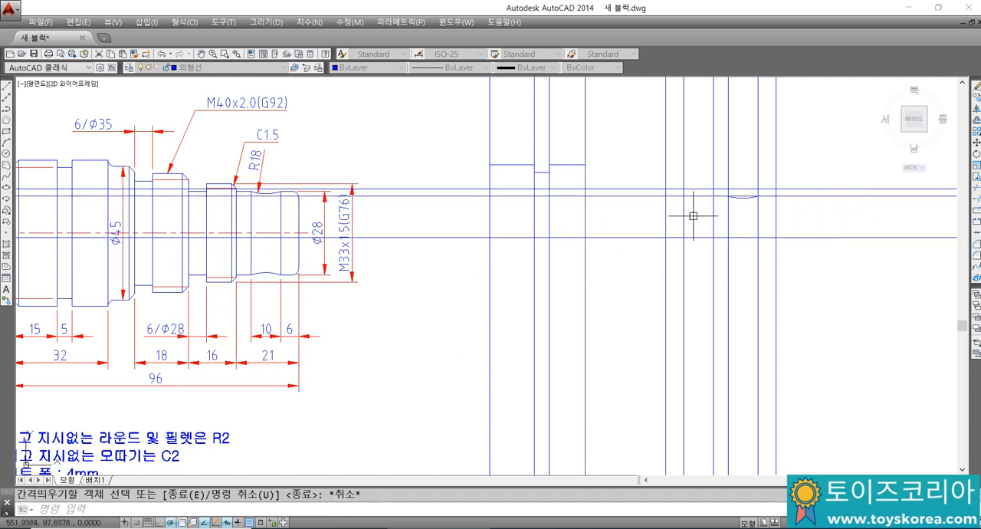
key("Escape")
Step: Trim the Ø28 line on both sides of the 6 mm groove and the M33 line up to the groove's right edge
type("tr")
key("Return")
left_click(691, 219)
left_click(653, 205)
key("Return")
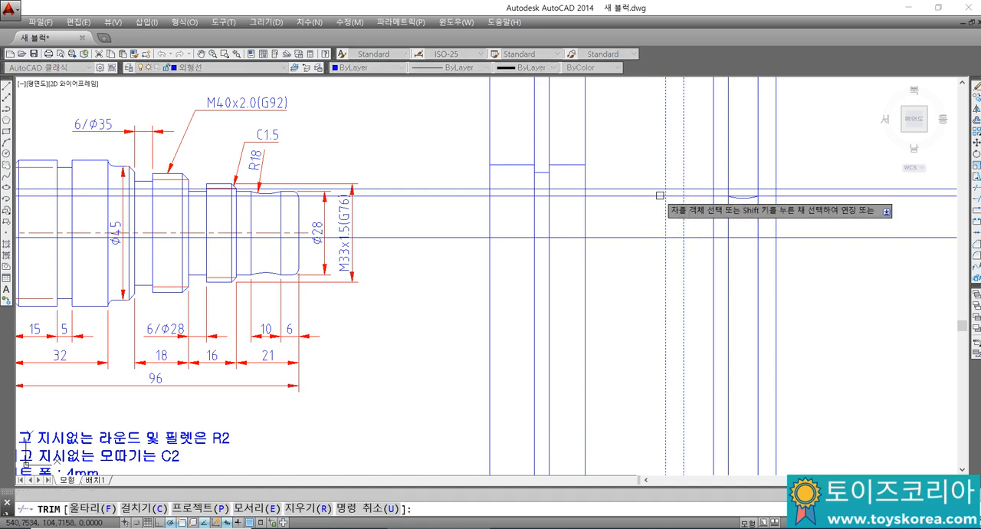
left_click(659, 196)
left_click(700, 197)
left_click(646, 189)
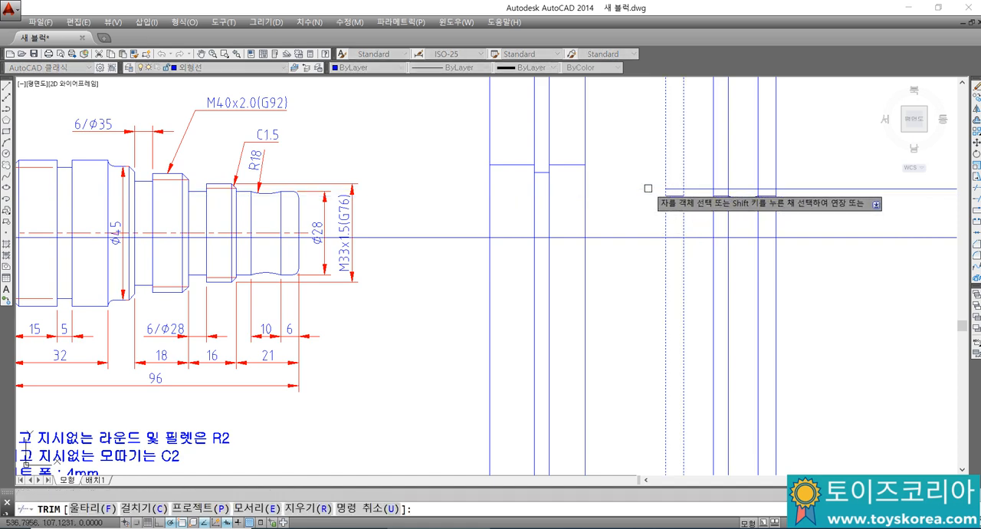
key("Escape")
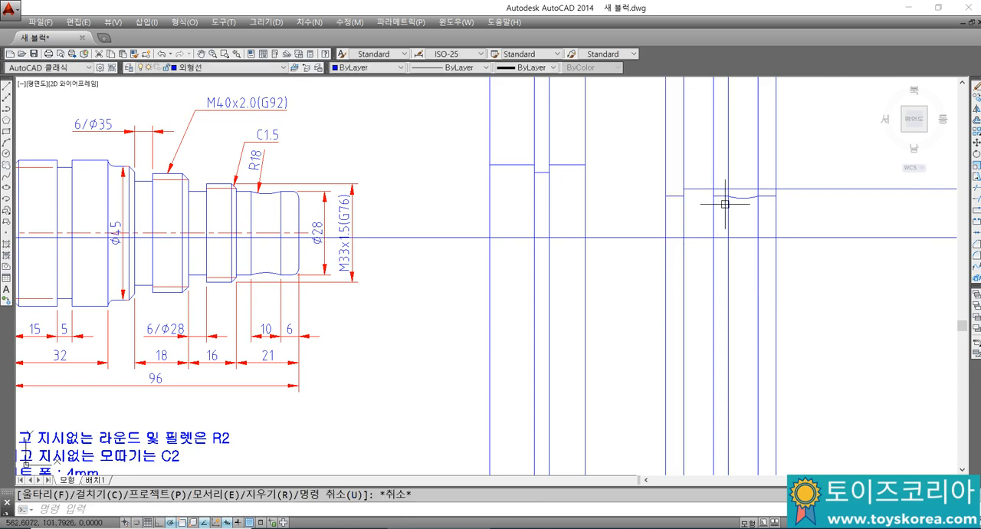
Step: Trim the M33 line beyond the thread section's right edge, using the 21 mm end section's left edge as the cutting edge
scroll(713, 184, "up", 4)
key("space")
key("Return")
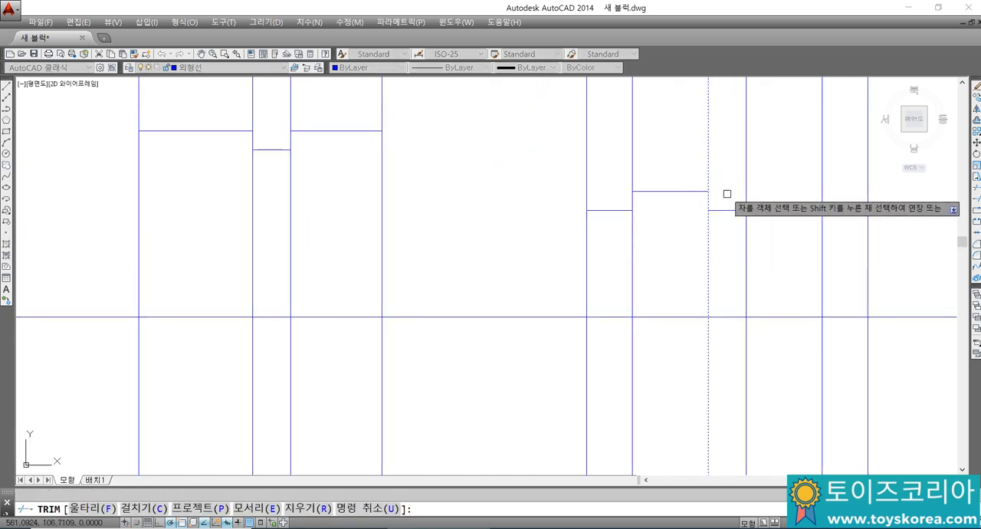
key("Escape")
Step: Examine the threaded sections and the 6/Ø28 groove between them on the reference shaft drawing
scroll(632, 212, "down", 5)
middle_click_drag(635, 204, 643, 219)
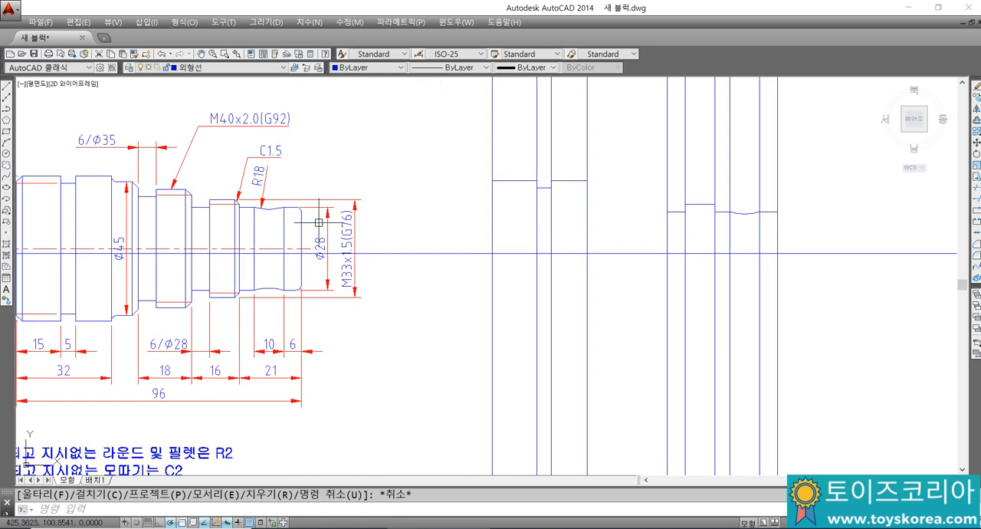
scroll(176, 218, "up", 2)
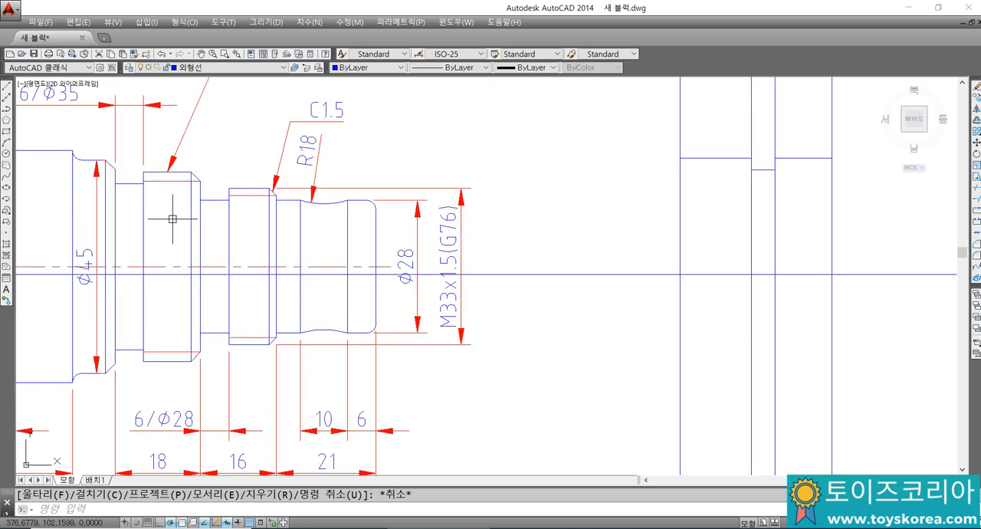
middle_click_drag(221, 217, 270, 213)
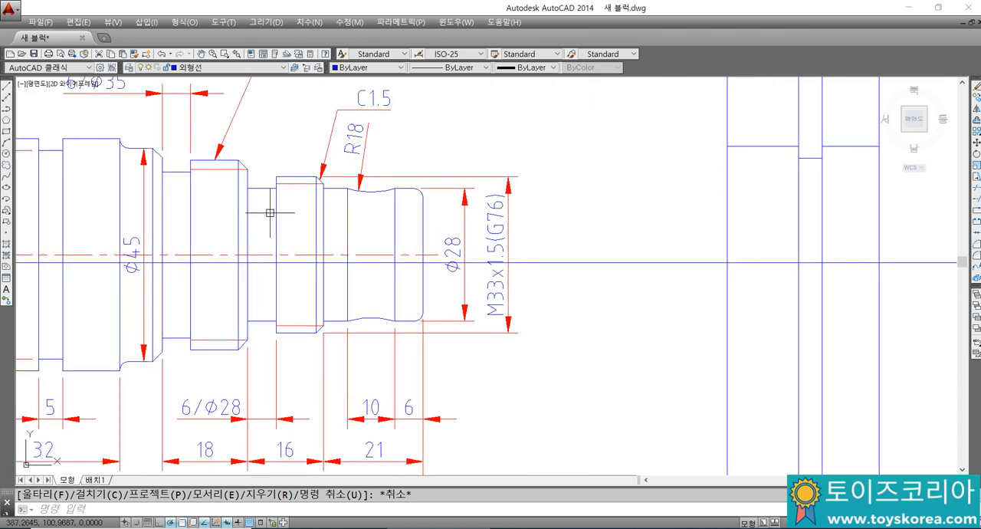
left_click(230, 198)
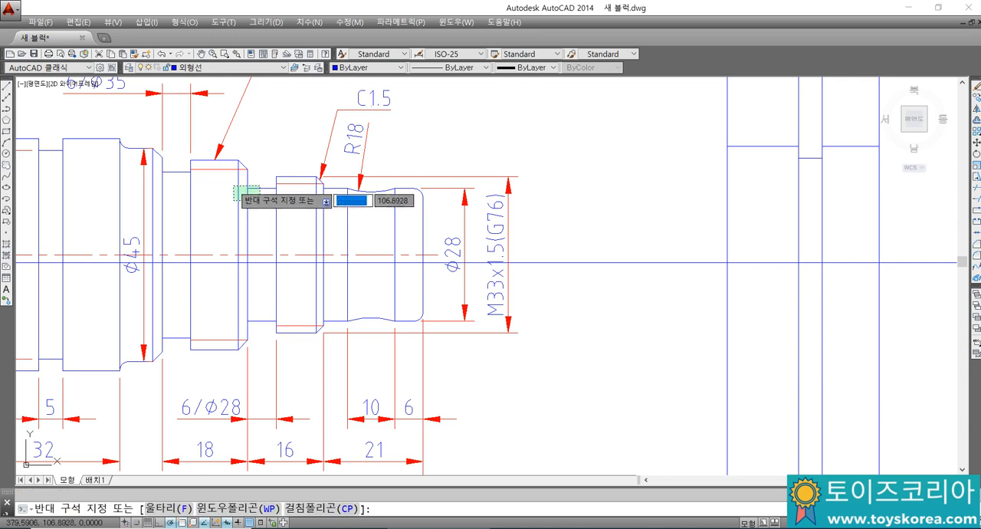
key("Escape")
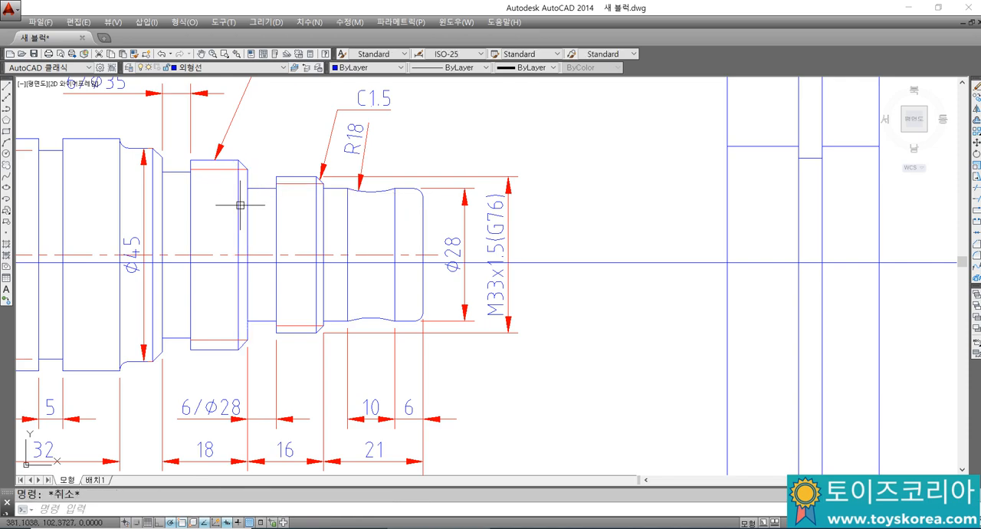
middle_click_drag(230, 192, 243, 186)
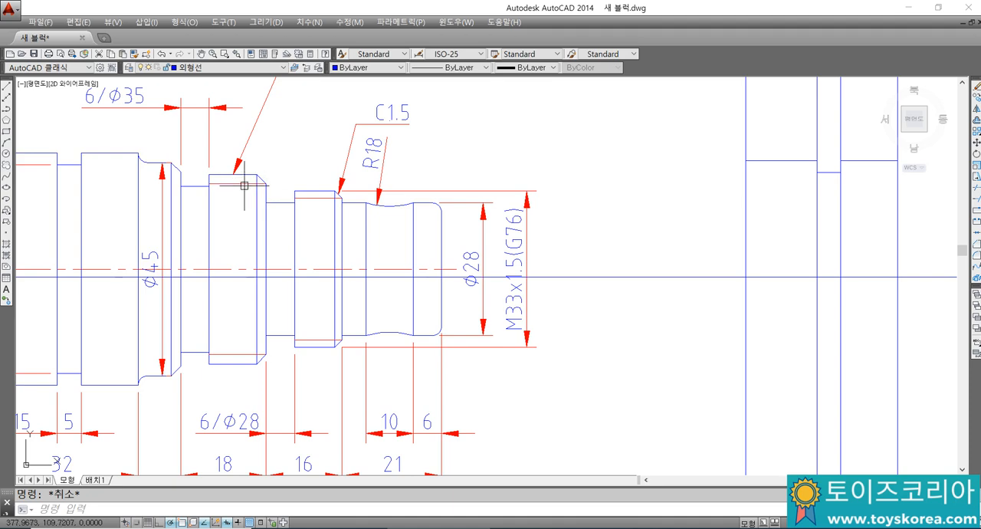
Step: Toggle the lineweight display to compare thick and thin lines, leaving it switched on
left_click(238, 522)
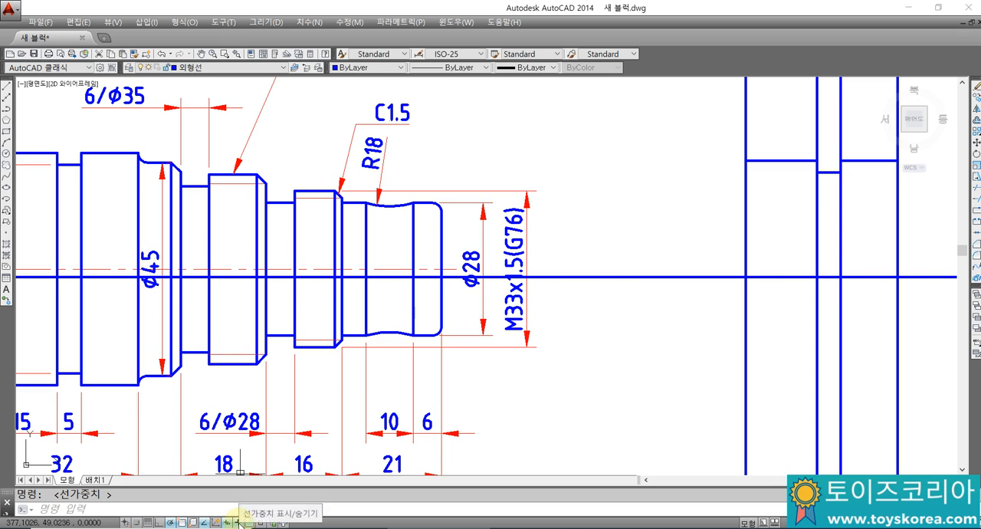
left_click(237, 523)
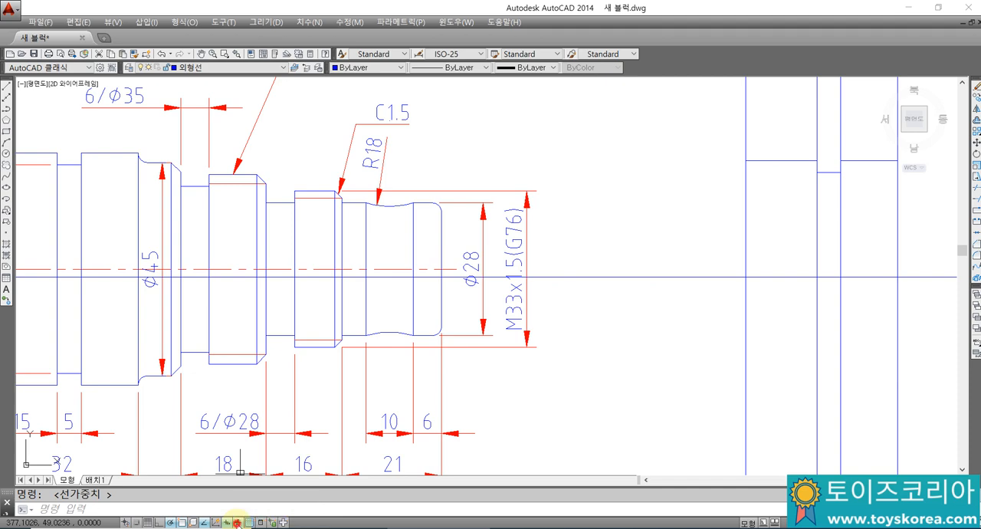
left_click(237, 522)
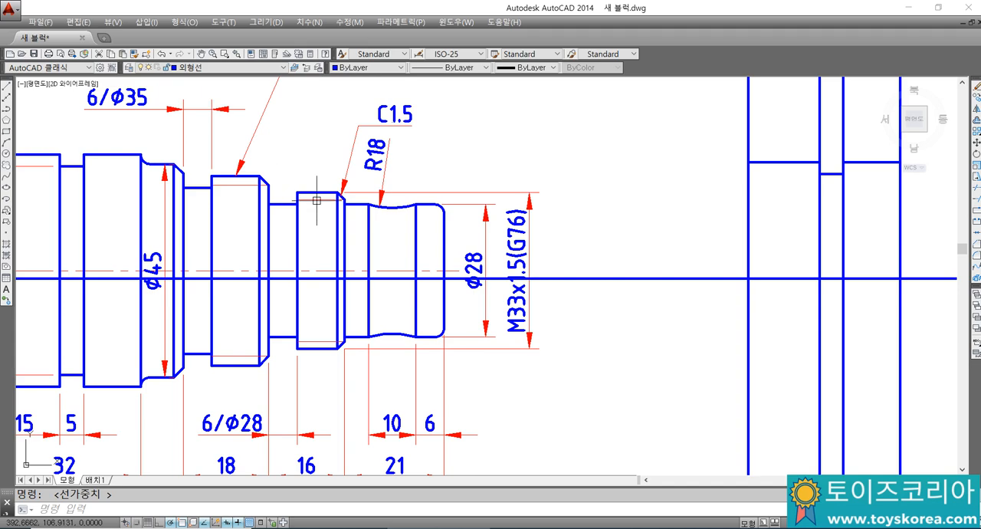
Step: Draw a zigzag line of V-shaped teeth between the outer line and the thin root line of the M33x1.5 thread
scroll(313, 201, "up", 4)
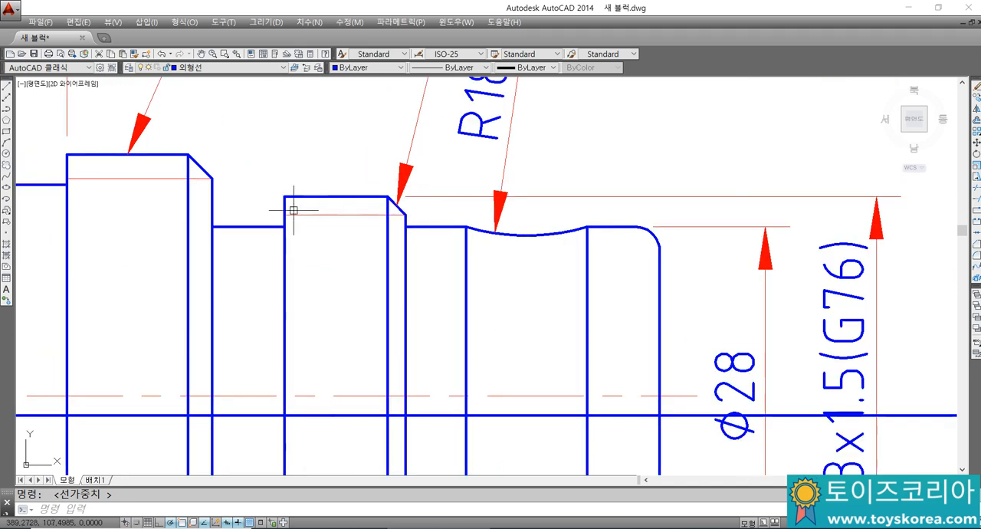
type("l")
key("Return")
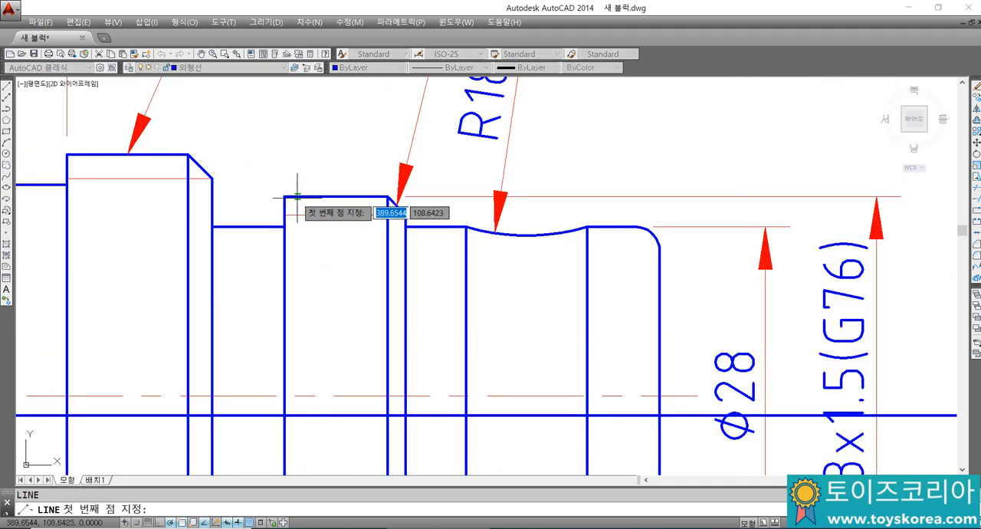
left_click(285, 197)
left_click(306, 216)
left_click(324, 197)
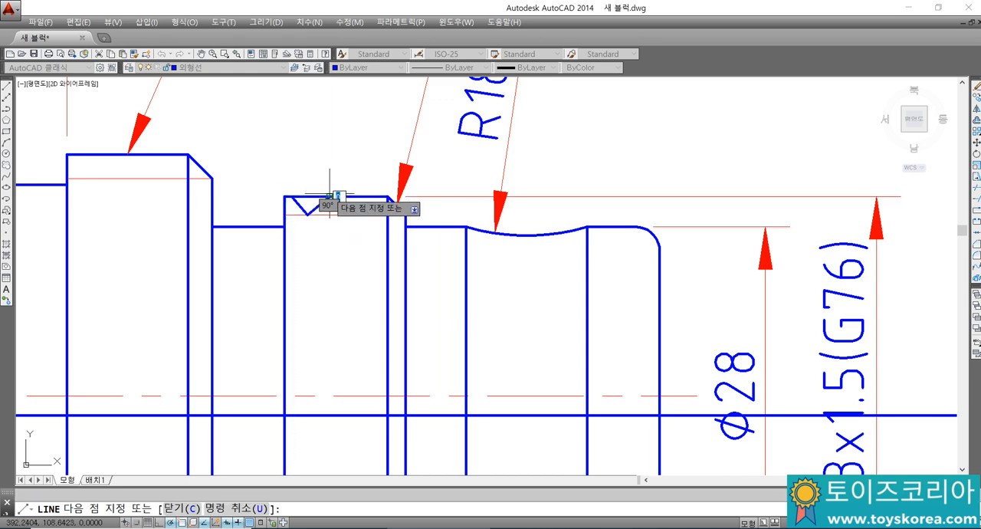
left_click(345, 215)
left_click(363, 196)
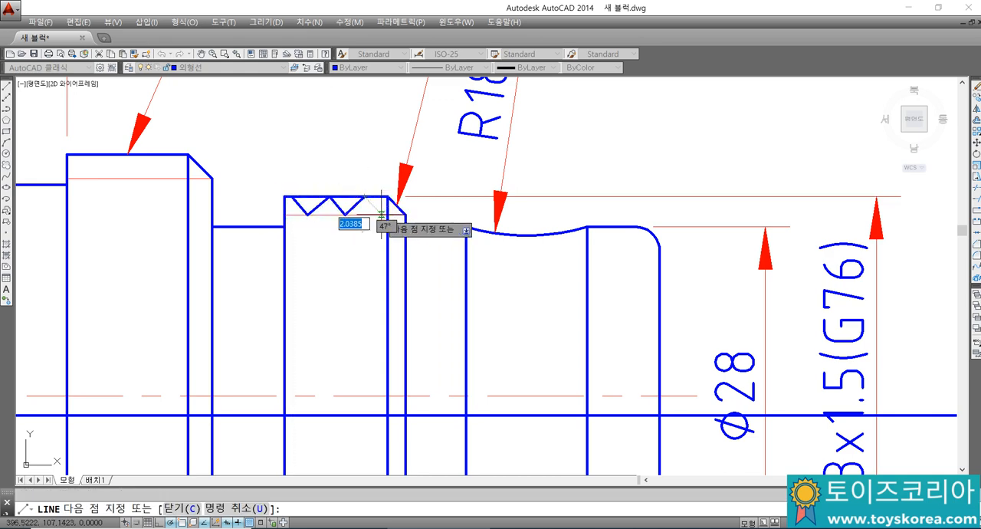
left_click(382, 216)
key("Escape")
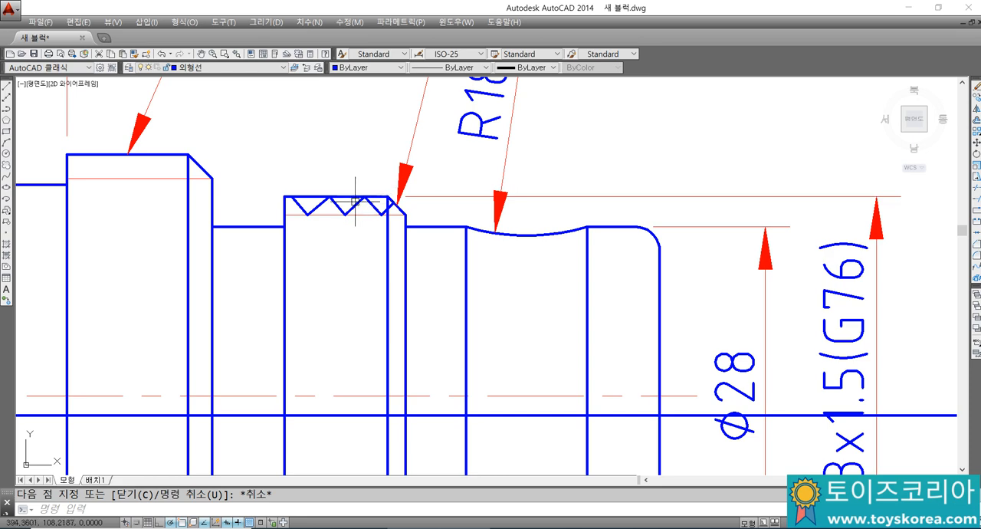
Step: Trim the M33 thread's outer line above the first two V notches, using the zigzag lines as cutting edges
type("tr")
key("space")
left_click(302, 206)
left_click(318, 204)
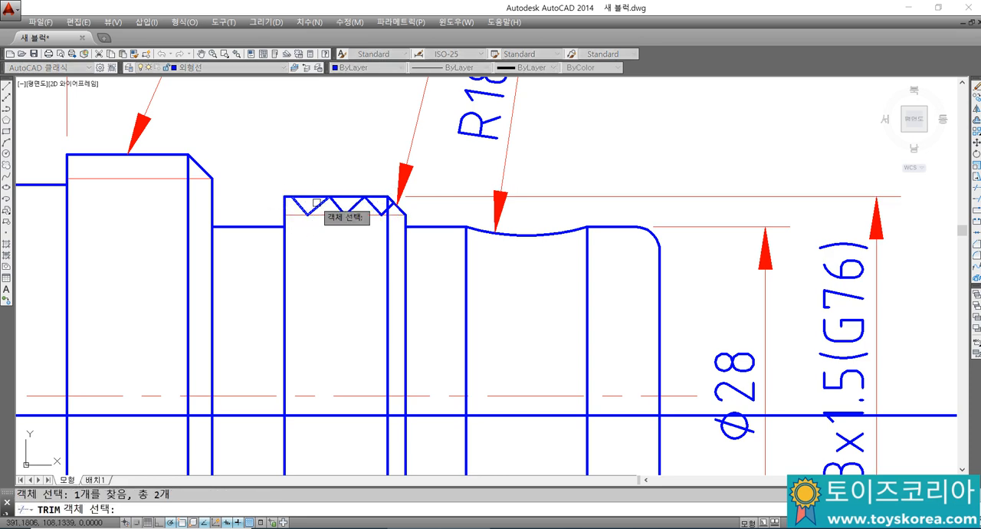
key("space")
left_click(311, 198)
key("space")
left_click(340, 204)
left_click(334, 211)
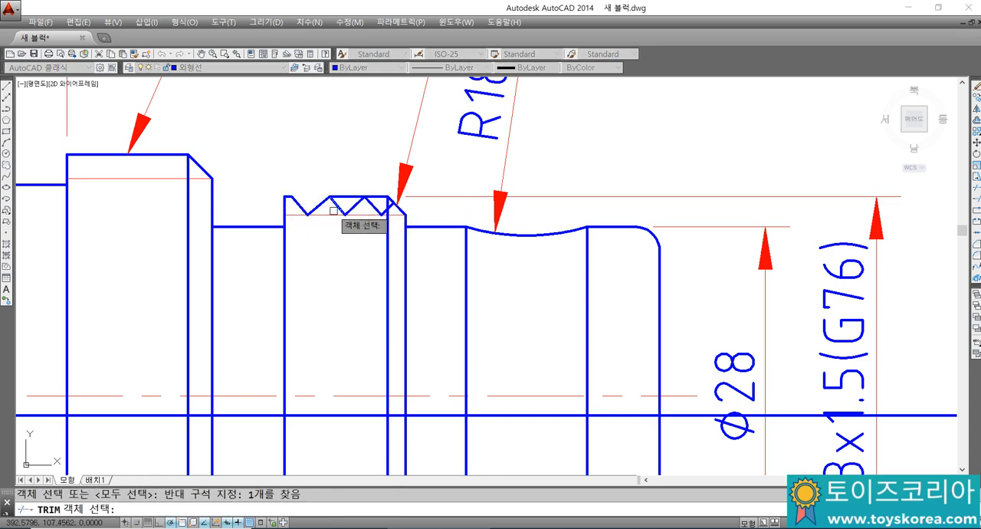
left_click(354, 207)
key("space")
left_click(350, 198)
key("Escape")
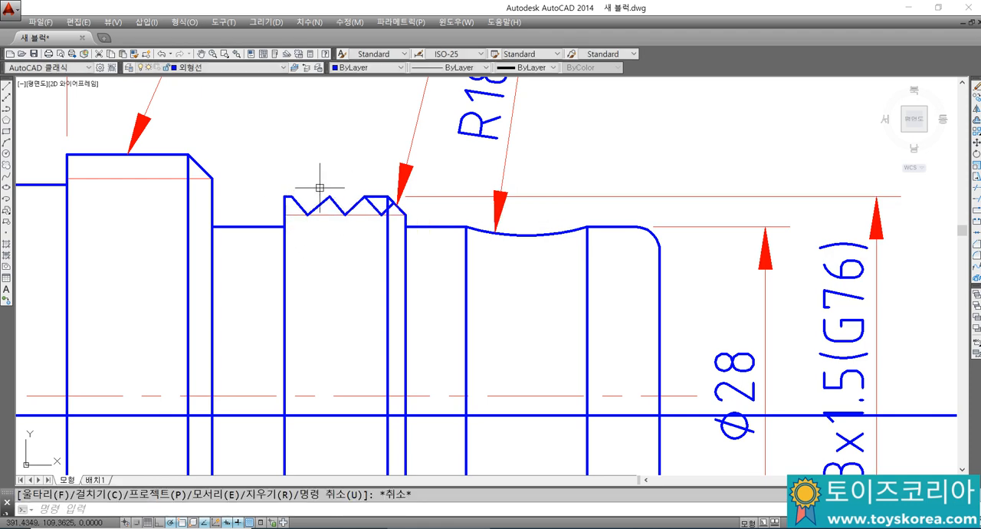
Step: Undo the trims and the zigzag tooth lines on the M33 thread of the reference drawing
key("Escape")
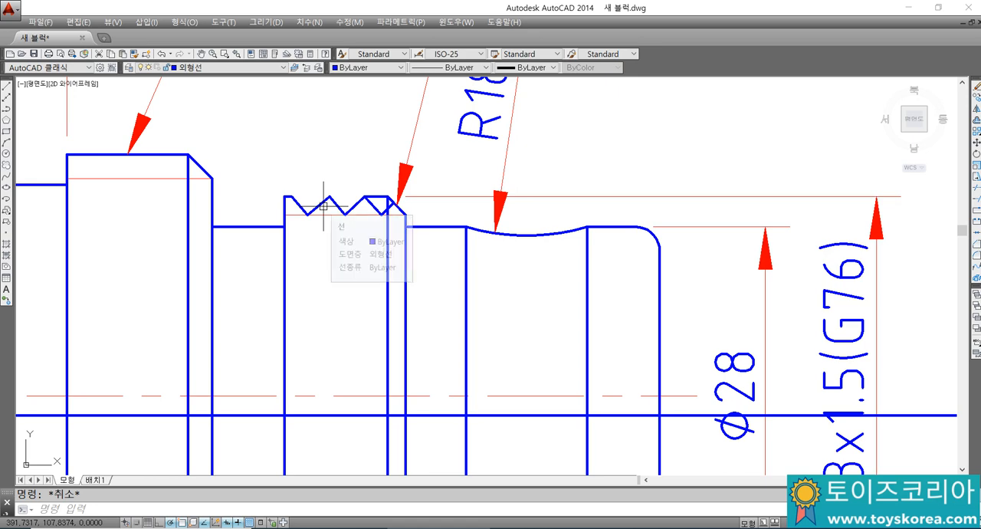
key("ctrl+z")
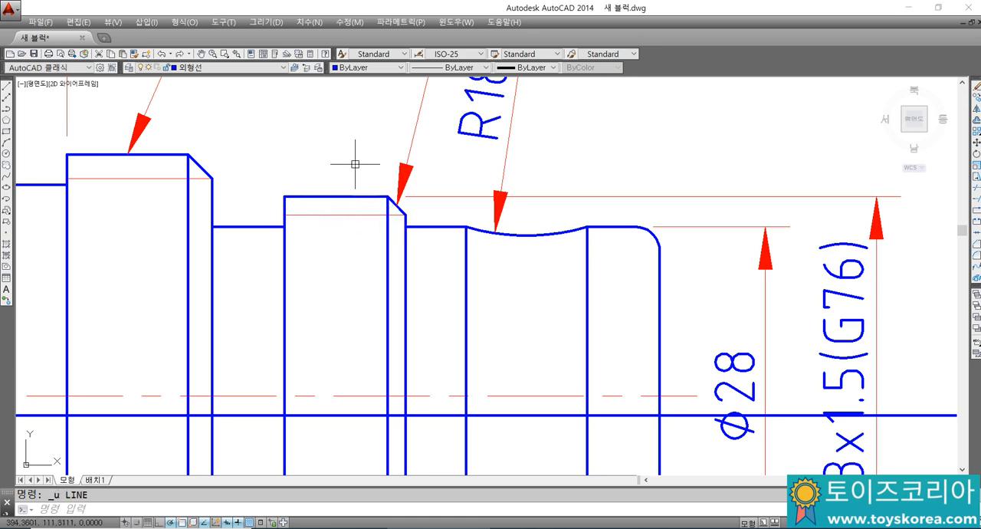
Step: Switch to the Notepad notes and add the line "약도법... 중요하지 않아요." below the machining note
key("alt+Tab")
type("약톱")
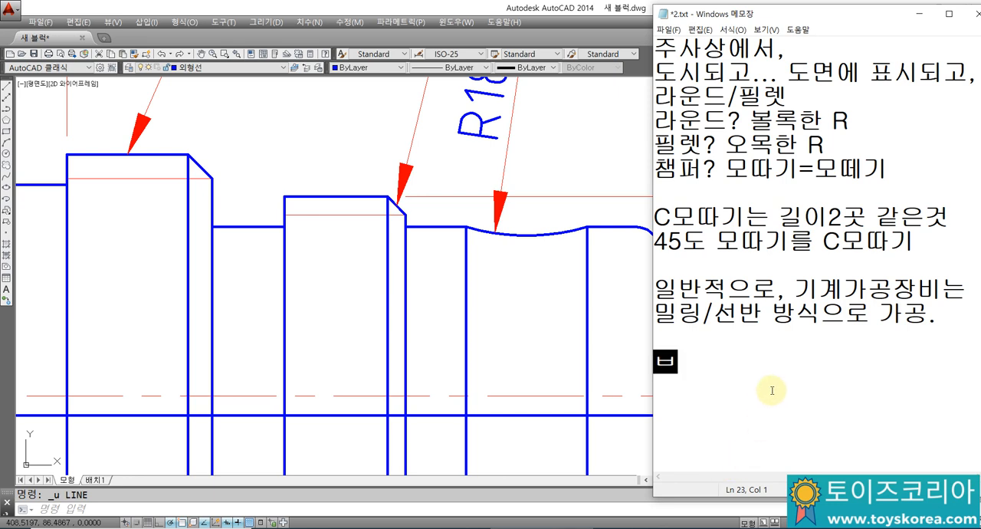
type("법.")
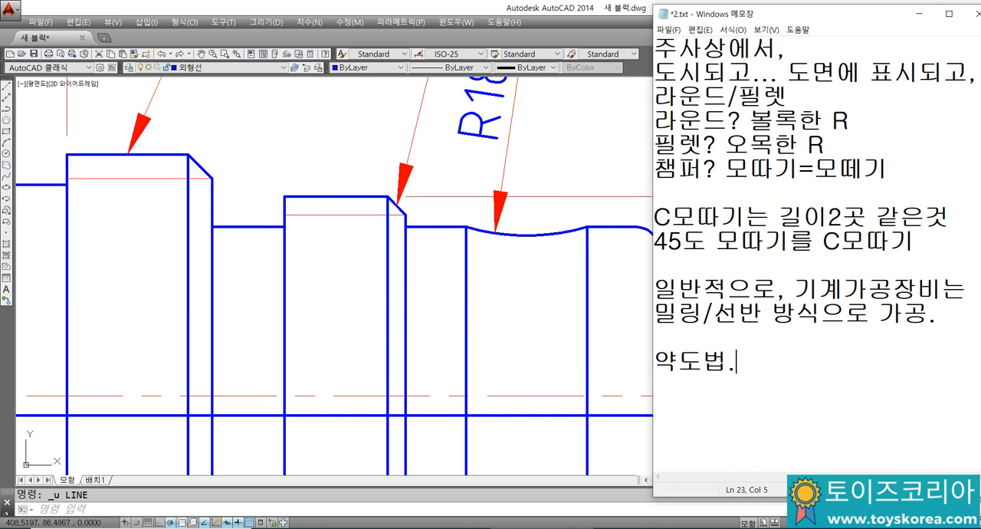
type(".. 중요하")
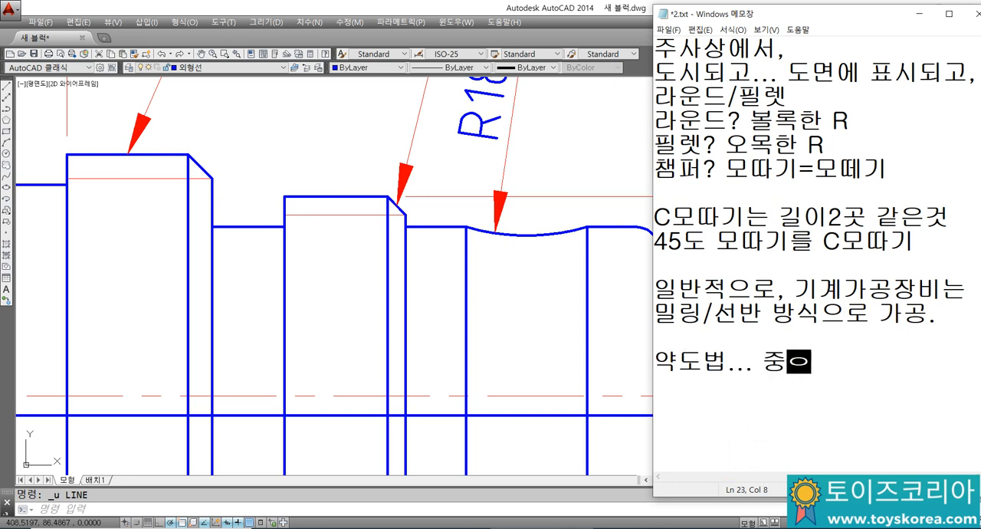
type("지 않아ㅛ.")
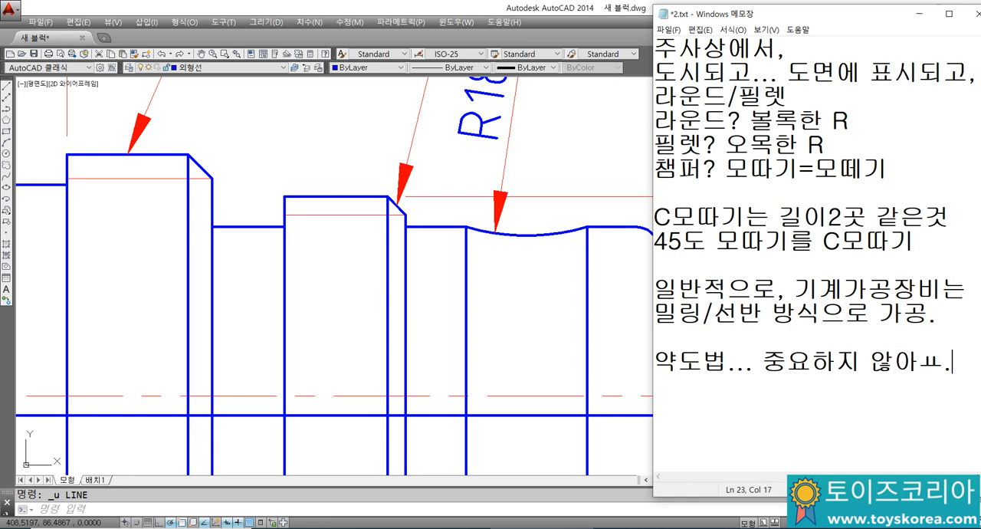
key("BackSpace")
type("요ㅋ")
key("Return")
type("기법")
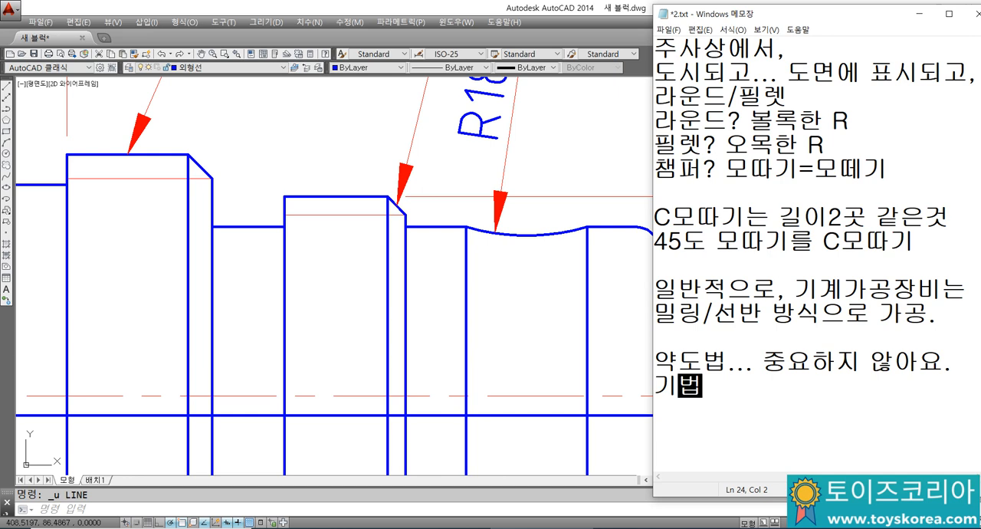
key("BackSpace")
key("BackSpace")
key("BackSpace")
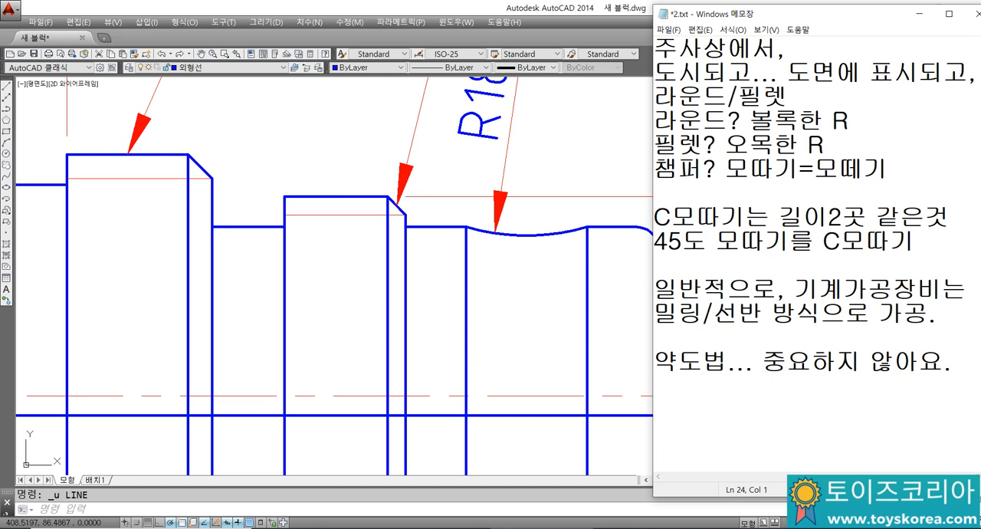
Step: Write "구분짓는방법이 더 중요." on the line beneath the 약도법 note
type("ㄱ")
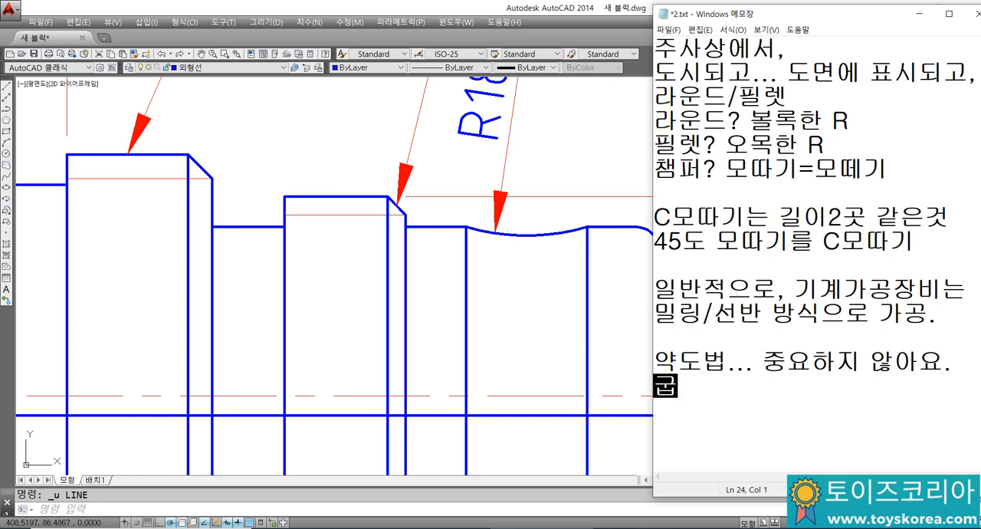
type("분짓ㄴ는방법ㅇ")
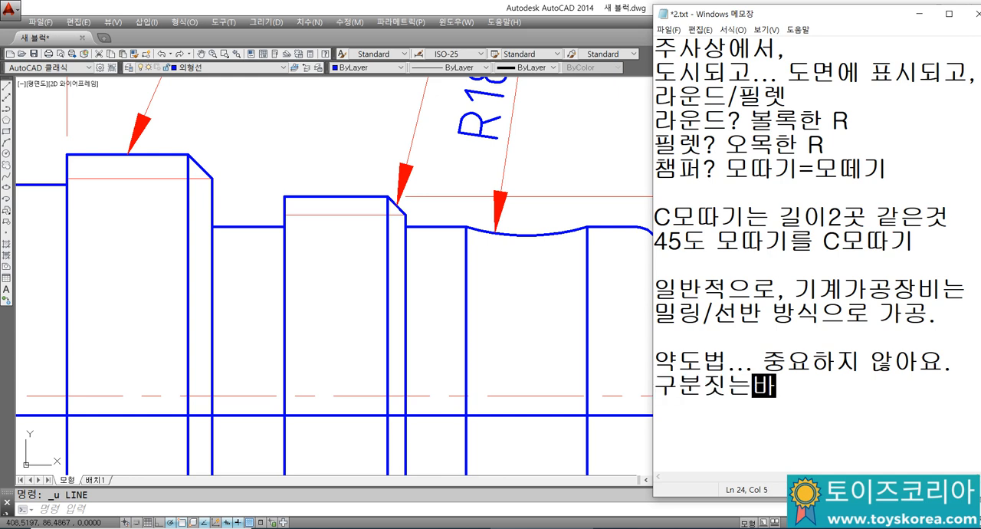
type("이 더 중요.")
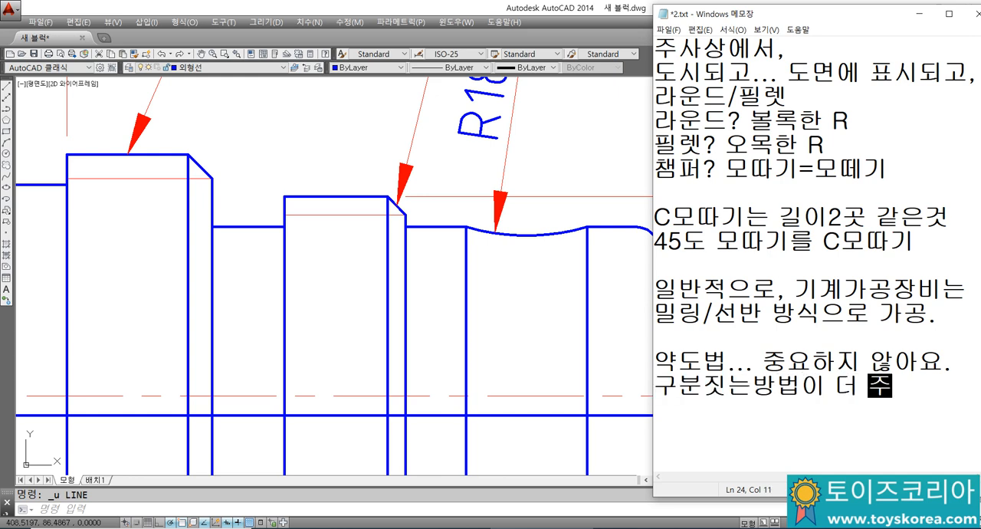
key("Return")
Step: Add a new paragraph of two lines: "도면은... 현장의 용어." and "현장의 커뮤니케이션 수단."
type("도면으")
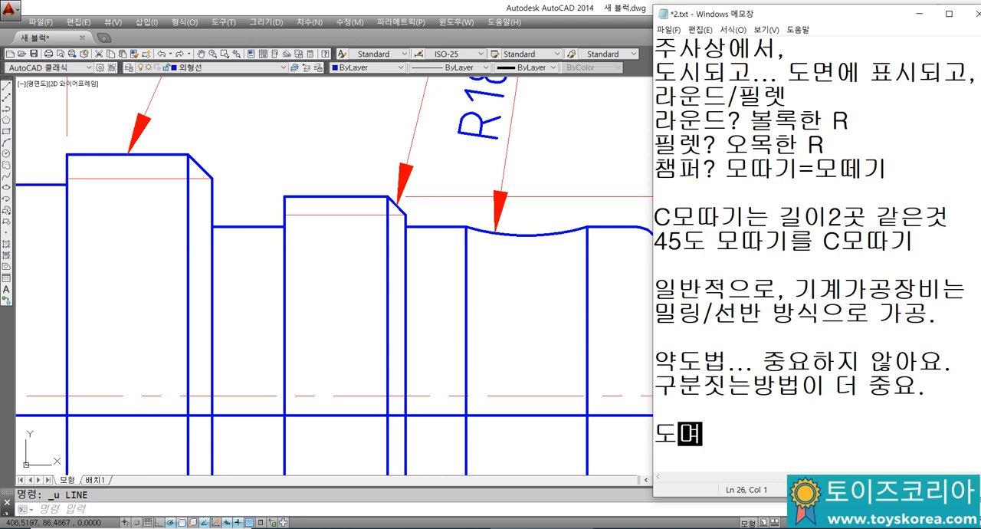
type("은..")
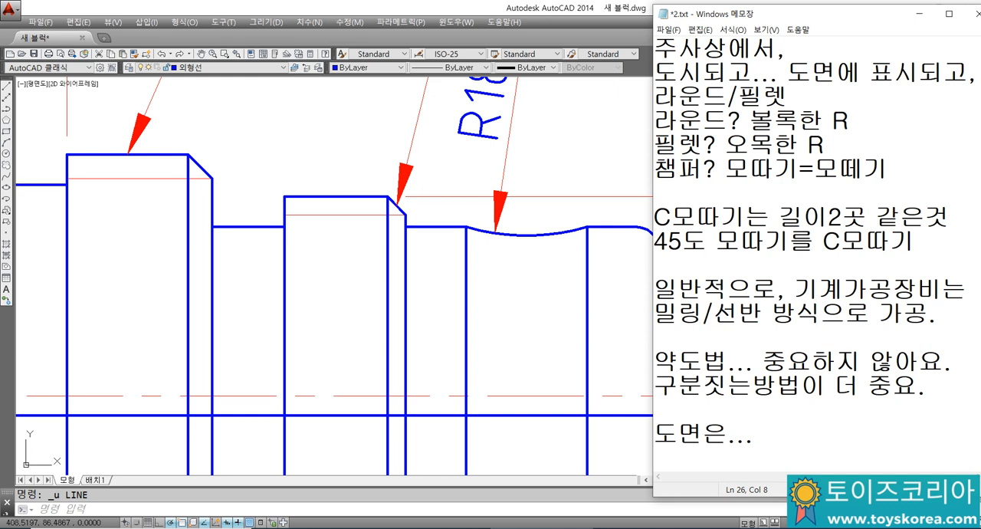
type(". 혀")
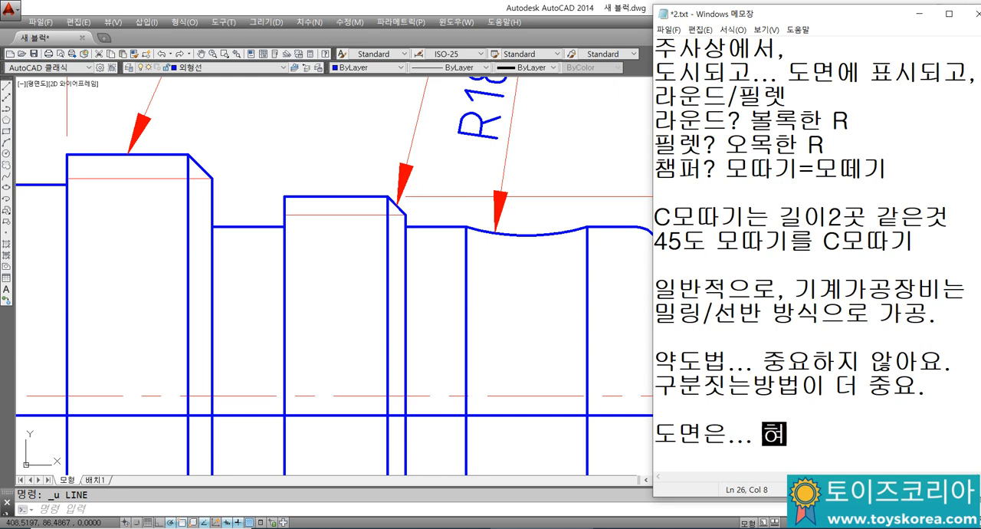
type("현장의 용어")
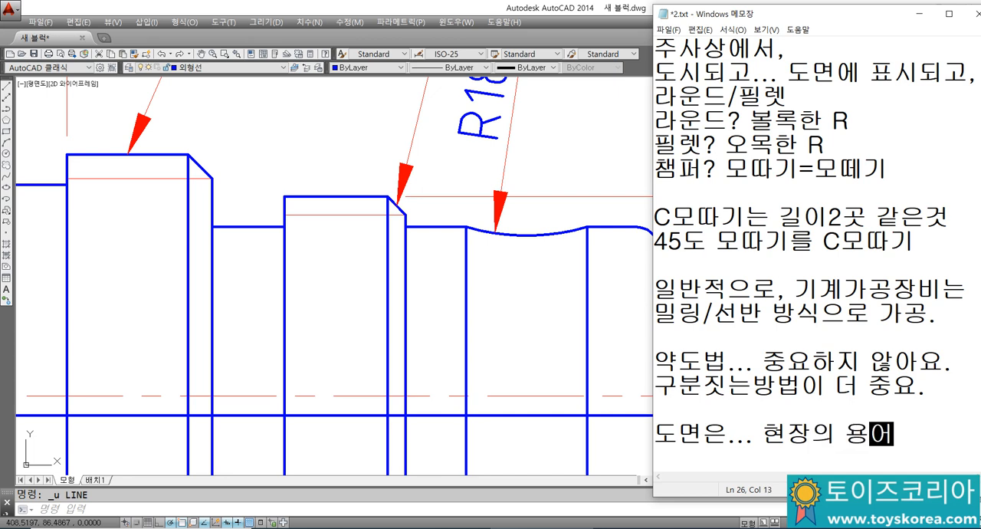
type(".현장의 ㄱ")
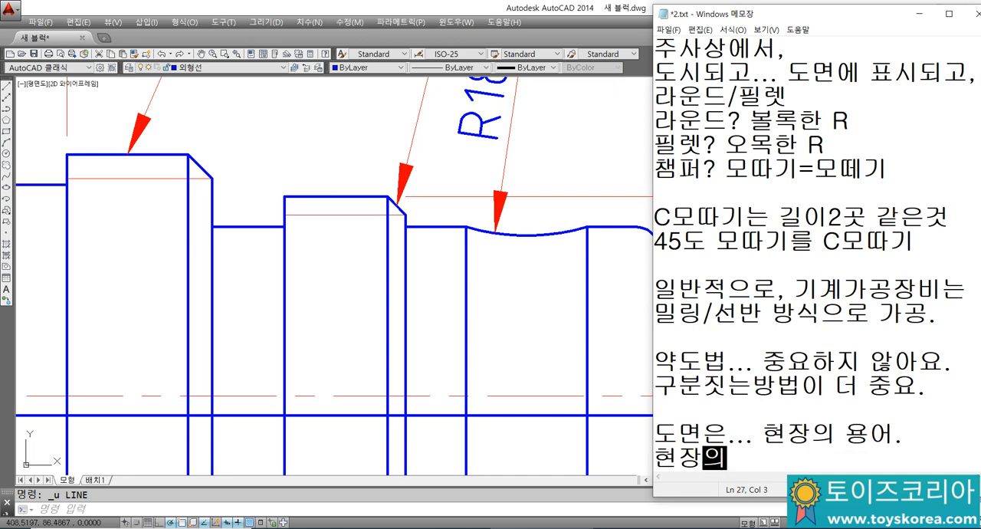
key("BackSpace")
type("커")
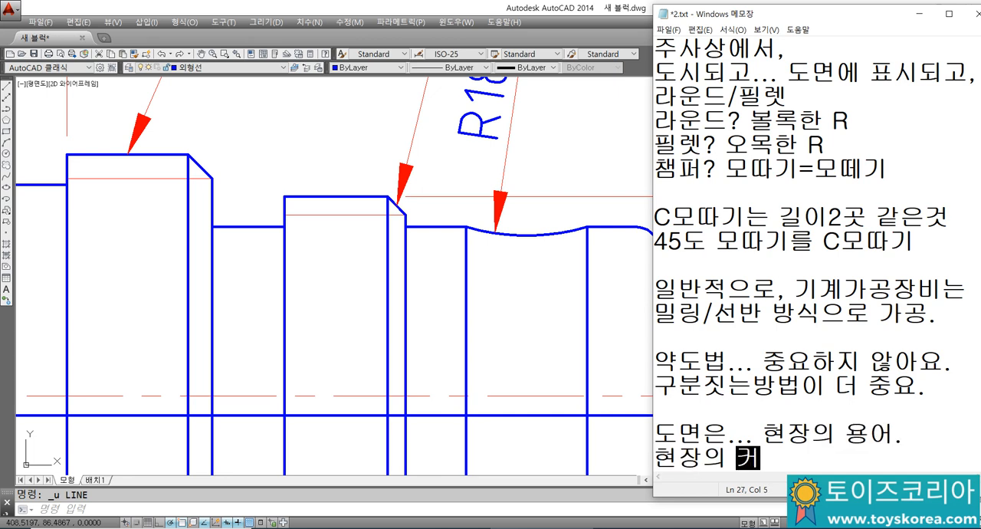
type("뮤니케이션 수단.")
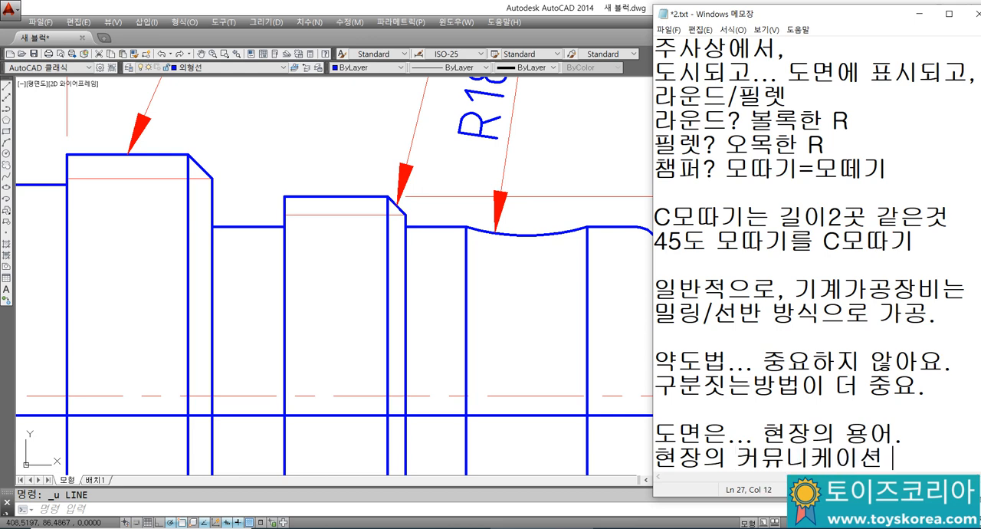
key("Return")
key("Return")
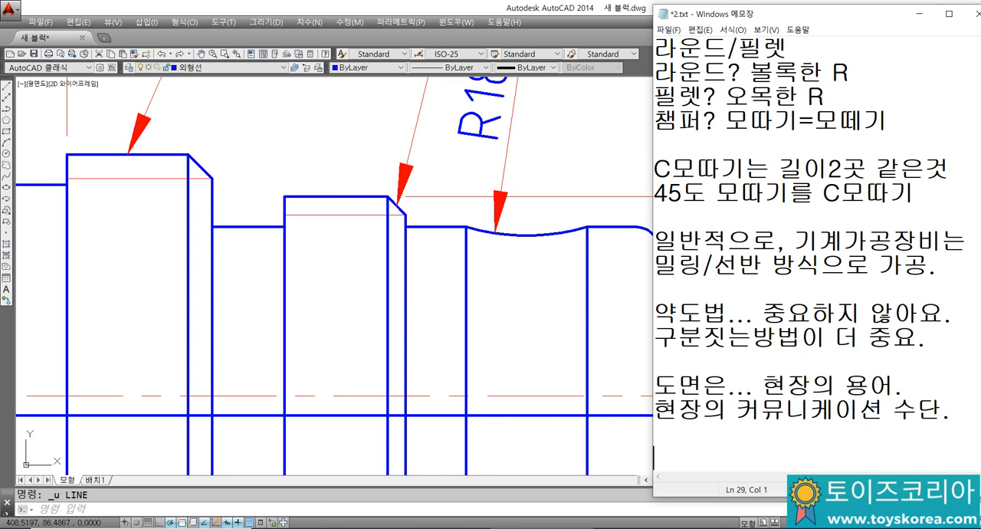
Step: Add the line "영어.. 무역영어.." as a separate paragraph at the end of the notes
type("영.")
type("어.. ㅂ")
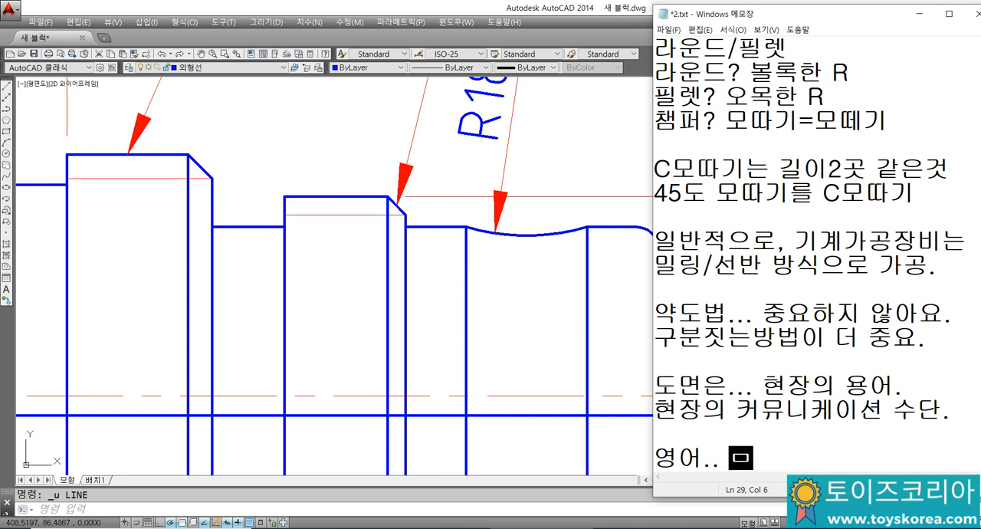
type("ㅜ역ㅇㅕㅇㅓ..")
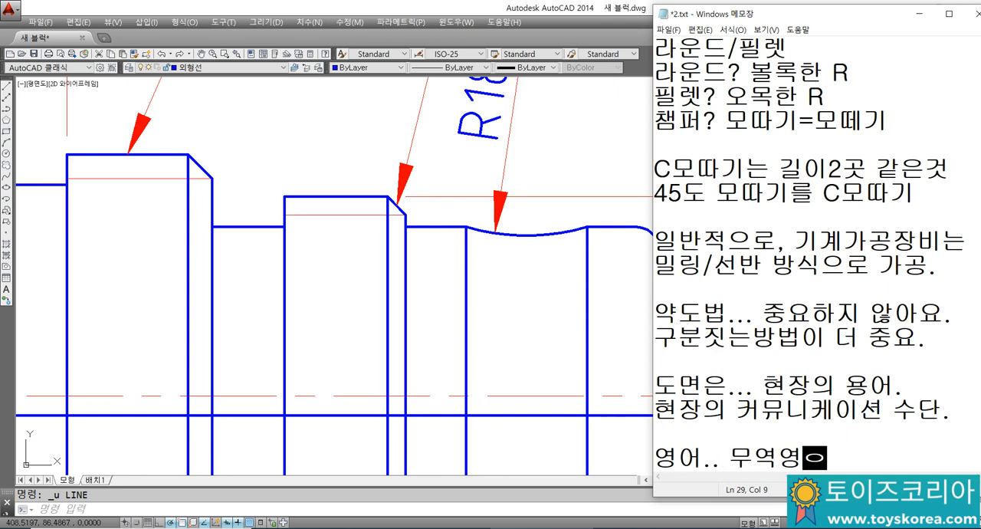
key("Return")
key("Return")
type("ㄹ")
key("BackSpace")
key("BackSpace")
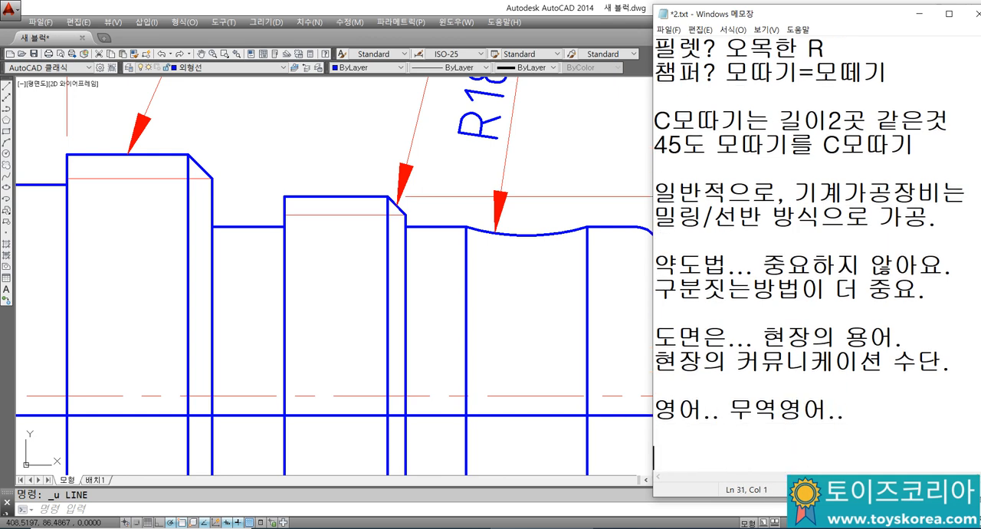
Step: Start a new paragraph in the notes with the line "도면... 통해서 설득."
type("도면...")
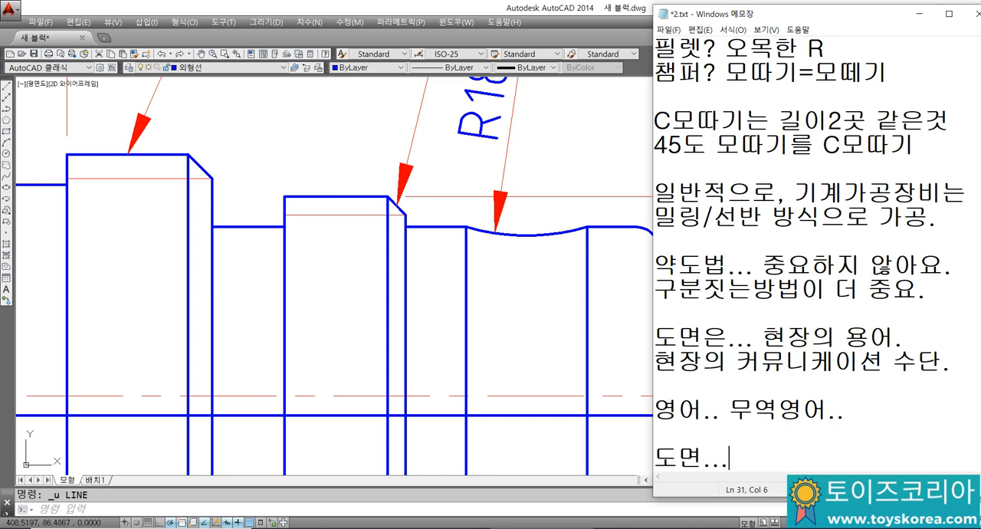
type(" 통해서 ㅅ")
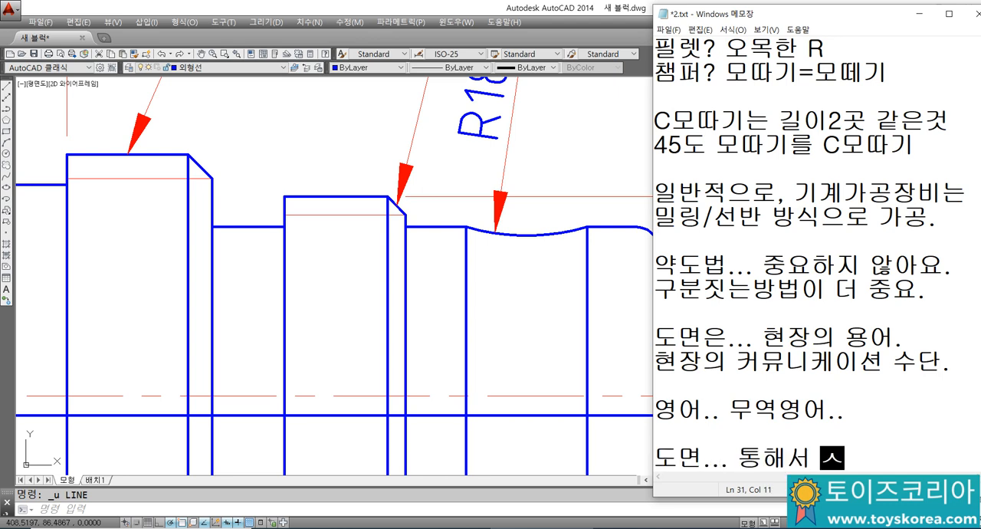
type("ㅓㄹ득.")
key("Return")
Step: Continue the paragraph with the lines "납득을 시켜야 하고," and "이해해야 되고...", followed by a blank line
type("ㄴ")
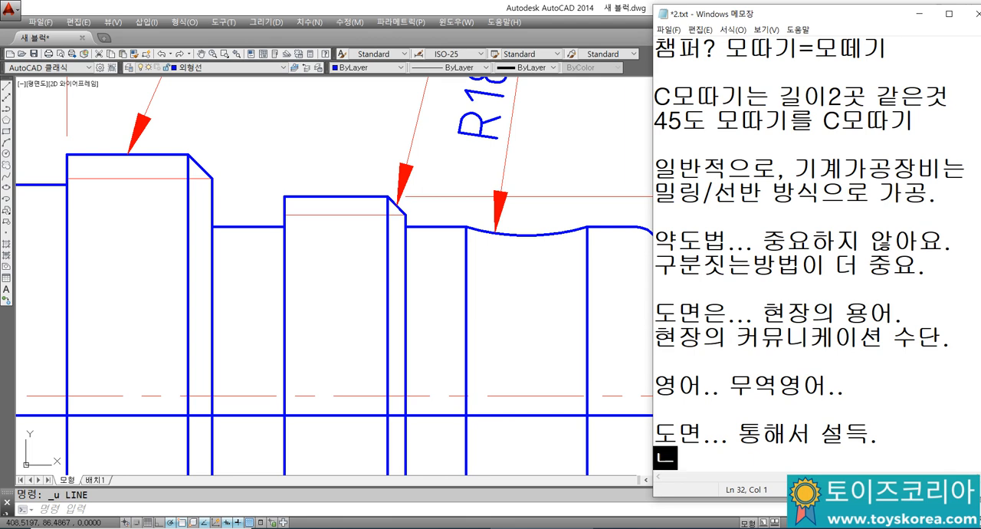
type("ㅏㅂㄷㅡㄱ을 ")
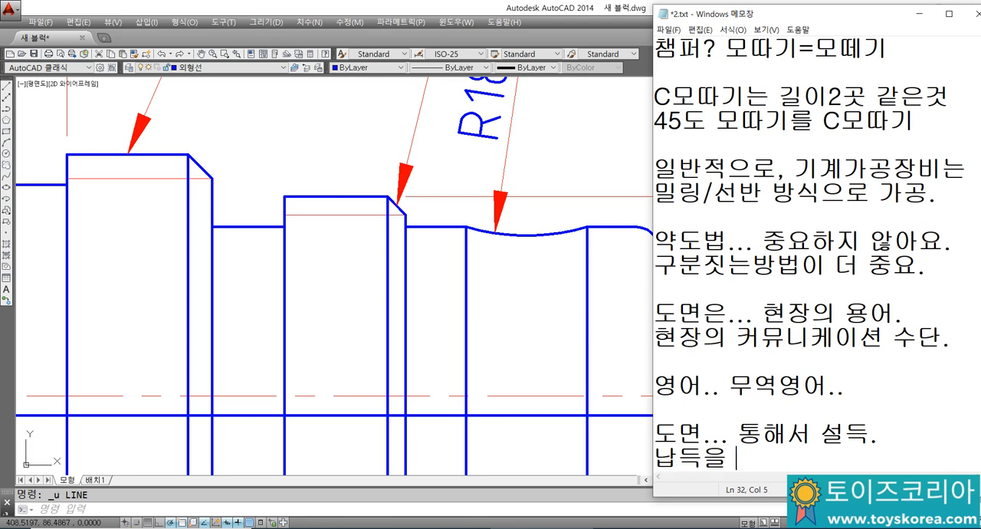
type("시켜야 하고,")
key("Return")
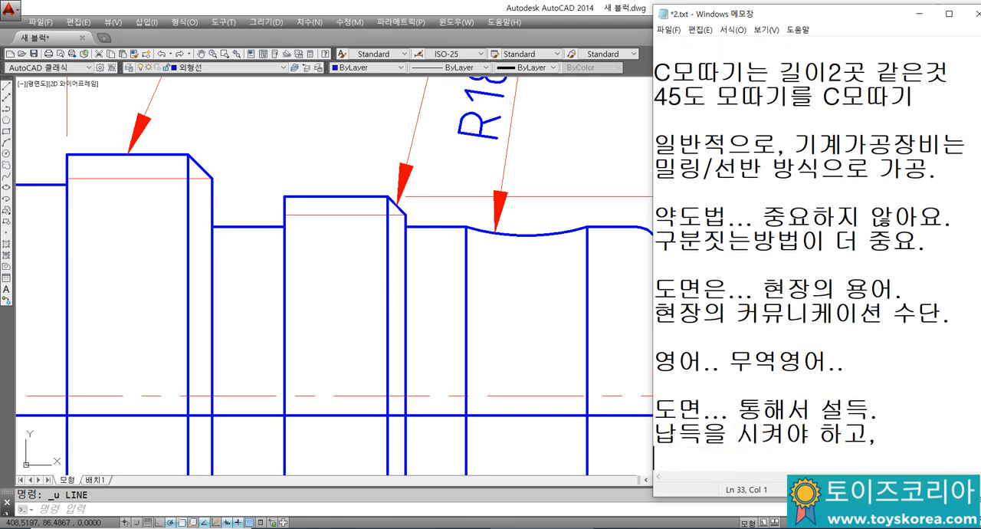
type("이해해야 되고.")
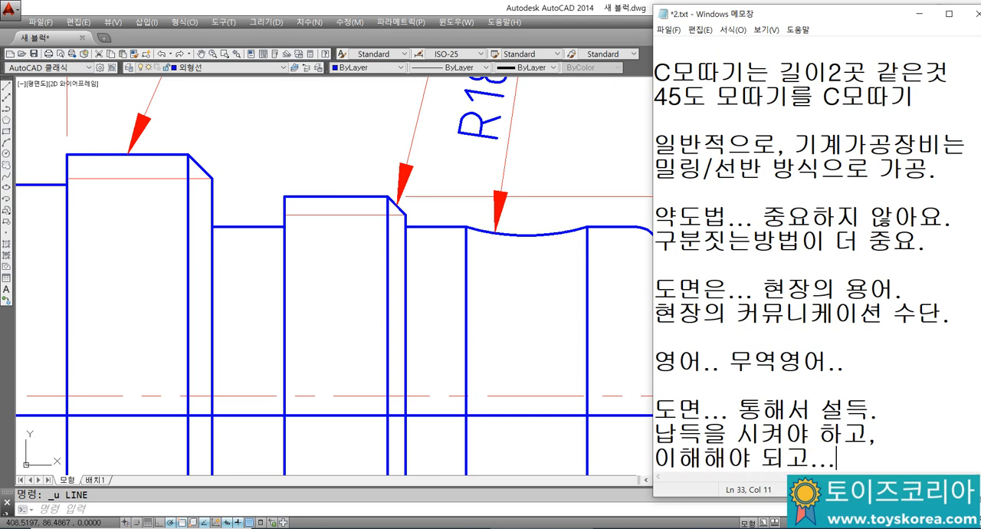
type("..")
key("Return")
key("Return")
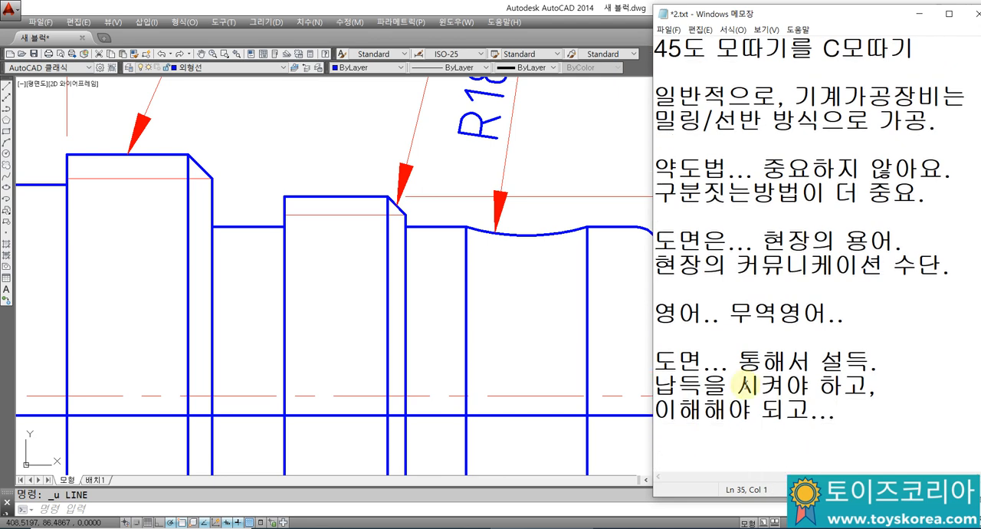
Step: Return to AutoCAD and select the M33 thread's outer line and thin root line in turn to compare their layers
left_click(399, 298)
key("Escape")
mouse_move(354, 242)
middle_mouse_down()
mouse_move(317, 242)
mouse_move(378, 238)
middle_mouse_up()
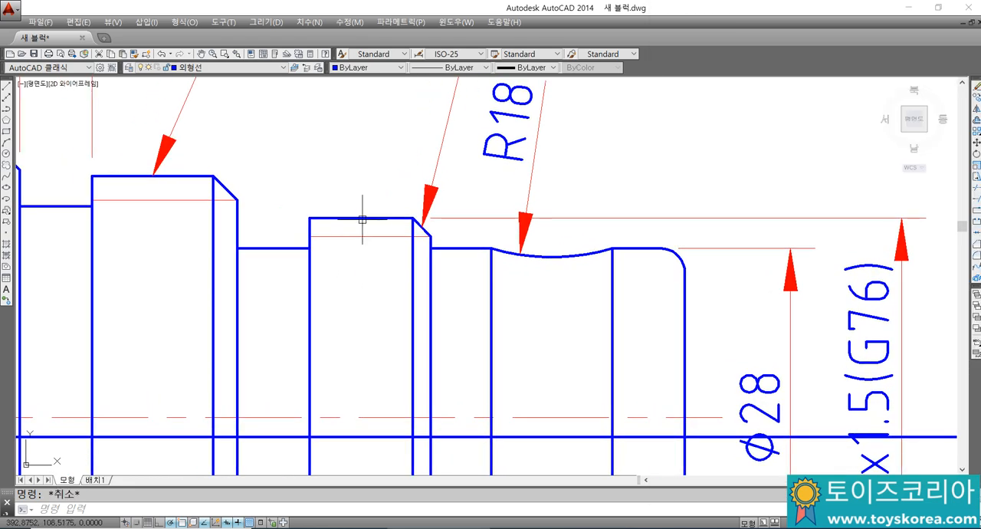
left_click(314, 219)
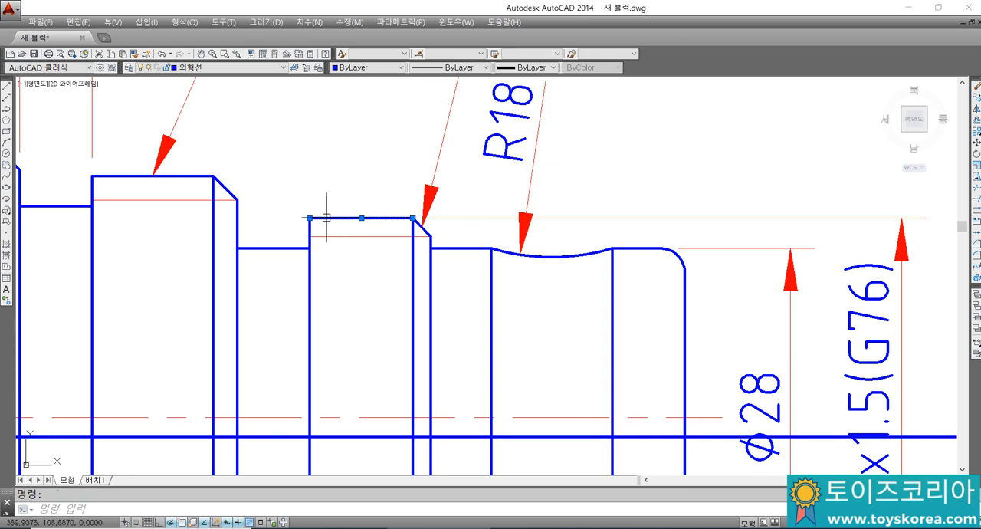
key("Escape")
left_click(385, 236)
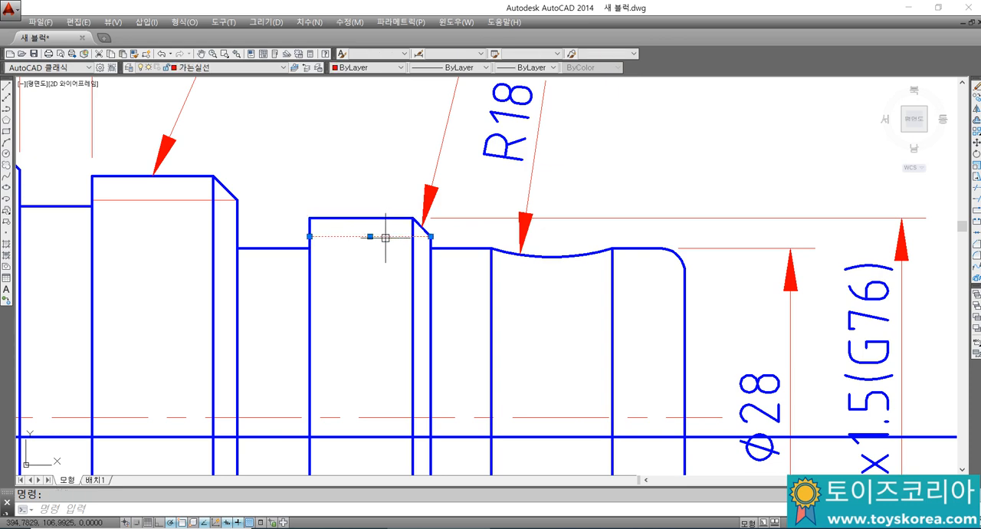
key("Escape")
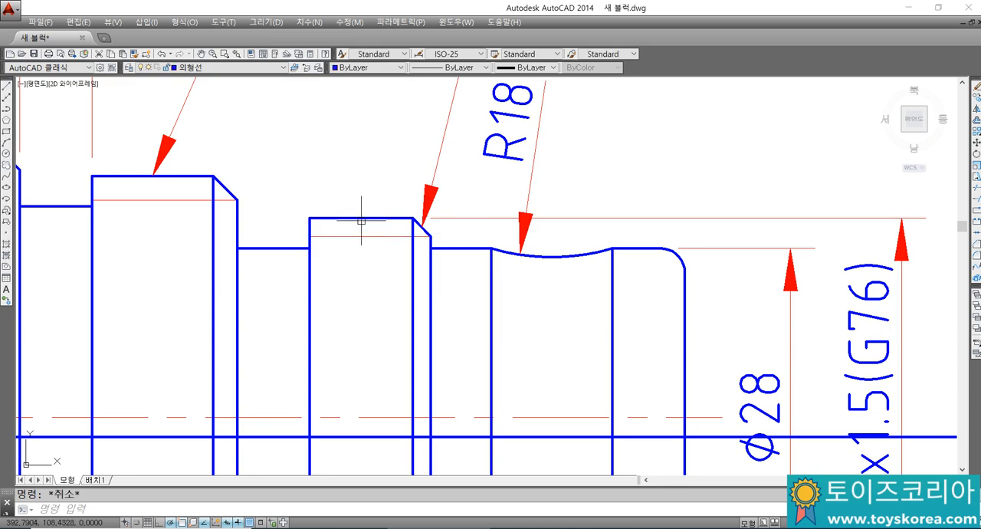
scroll(362, 221, "down", 2)
scroll(365, 225, "up", 2)
middle_click_drag(360, 230, 384, 204)
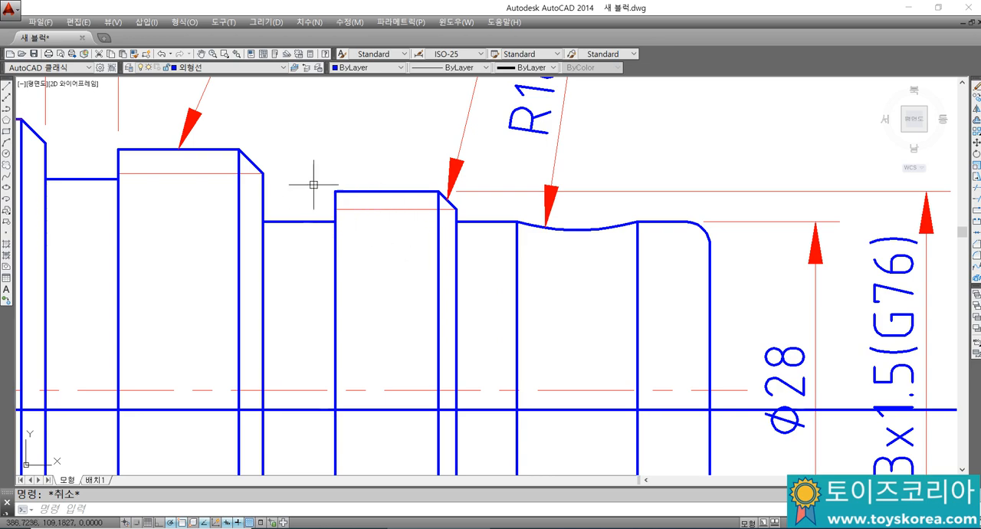
Step: Start a plot of the drawing with Microsoft Print to PDF as the printer
scroll(332, 226, "down", 5)
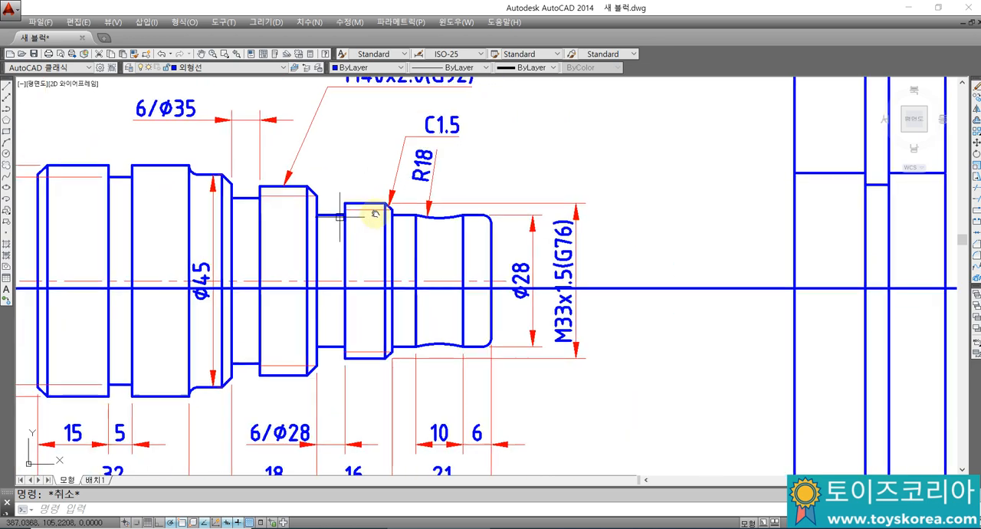
middle_click_drag(340, 218, 376, 213)
key("ctrl+p")
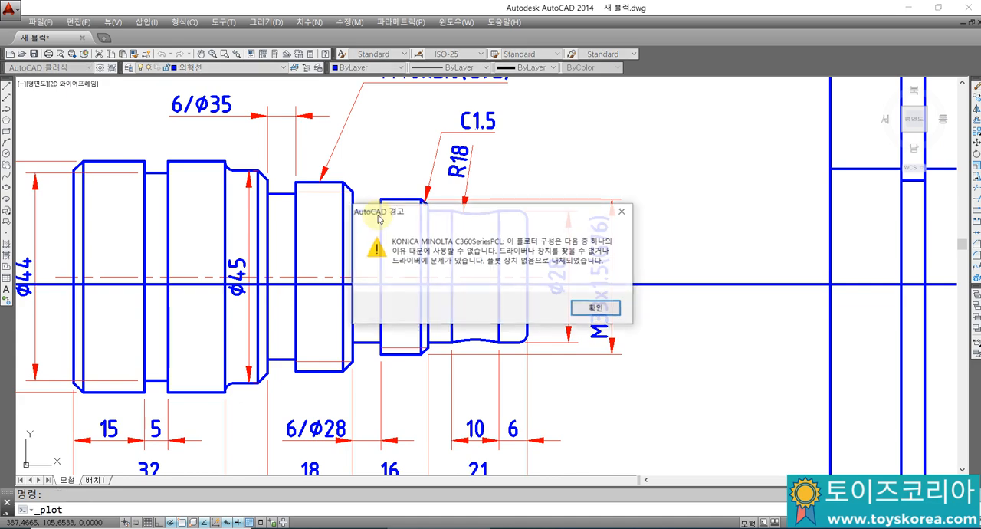
key("Return")
left_click(360, 185)
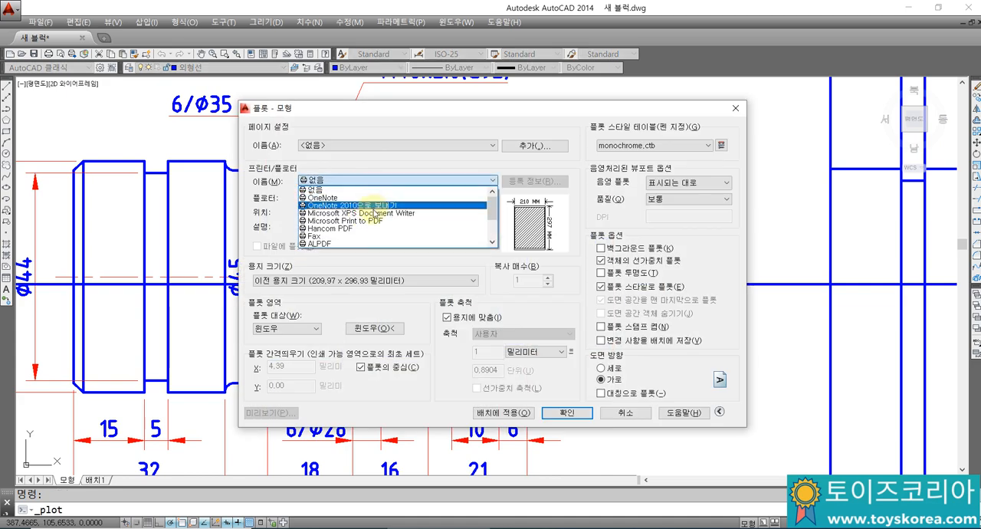
left_click(371, 225)
Step: Window the dimensioned shaft as the plot area, preview the plot, and examine the line thicknesses of the two threaded sections
left_click(373, 327)
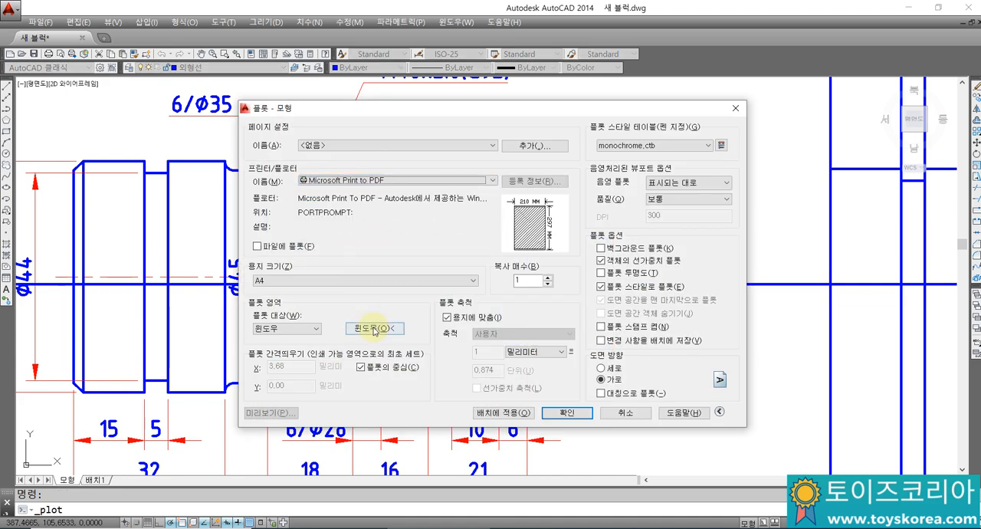
scroll(322, 291, "down", 5)
left_click(256, 170)
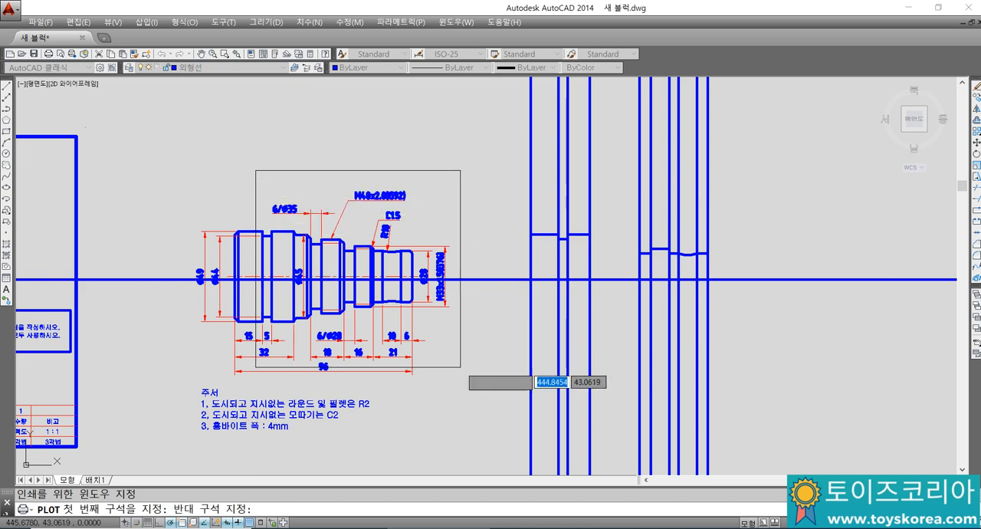
left_click(467, 391)
left_click(270, 413)
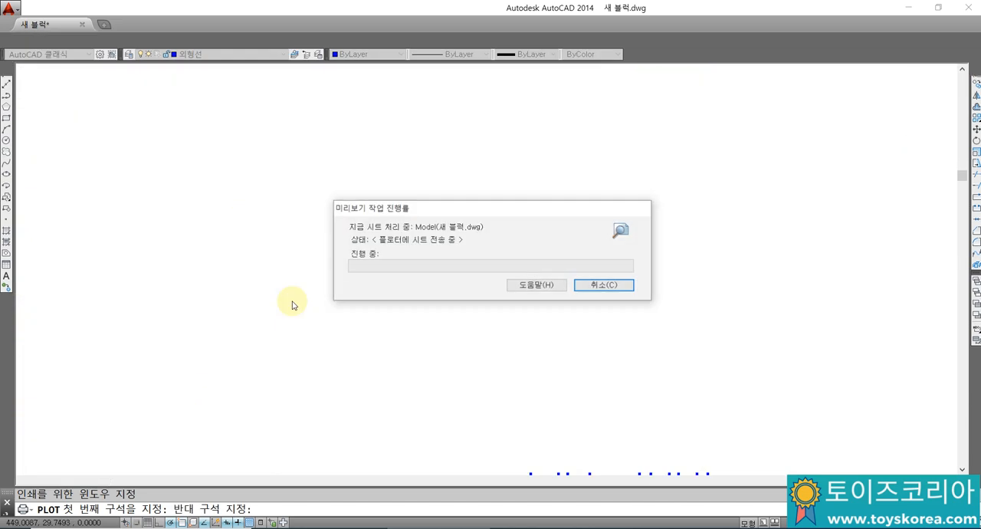
scroll(401, 219, "up", 5)
scroll(531, 263, "up", 2)
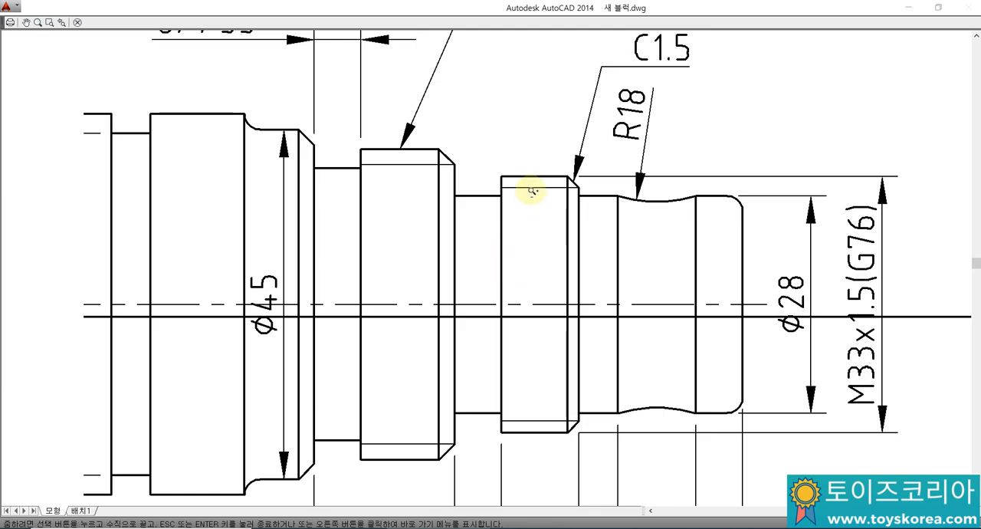
left_click_drag(532, 210, 562, 139)
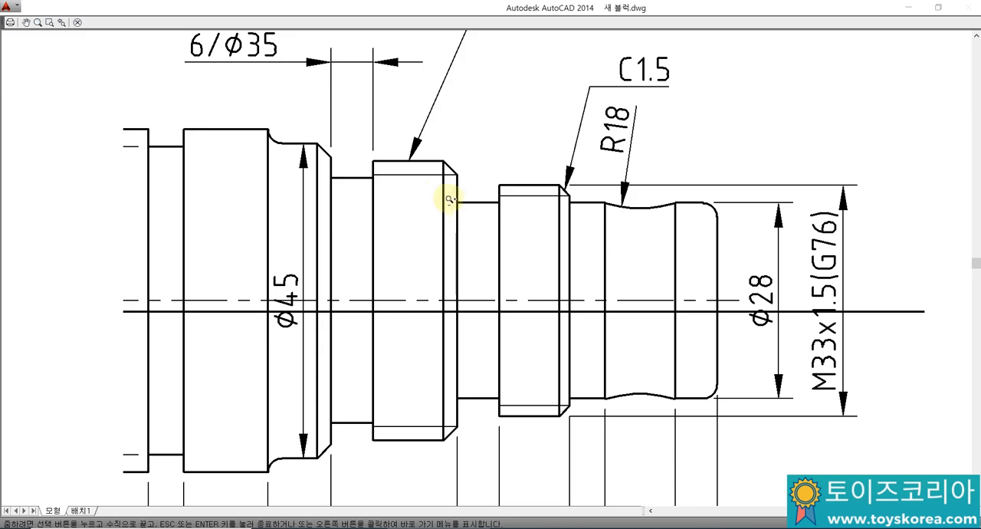
mouse_move(407, 168)
left_mouse_down()
mouse_move(415, 111)
mouse_move(440, 107)
left_mouse_up()
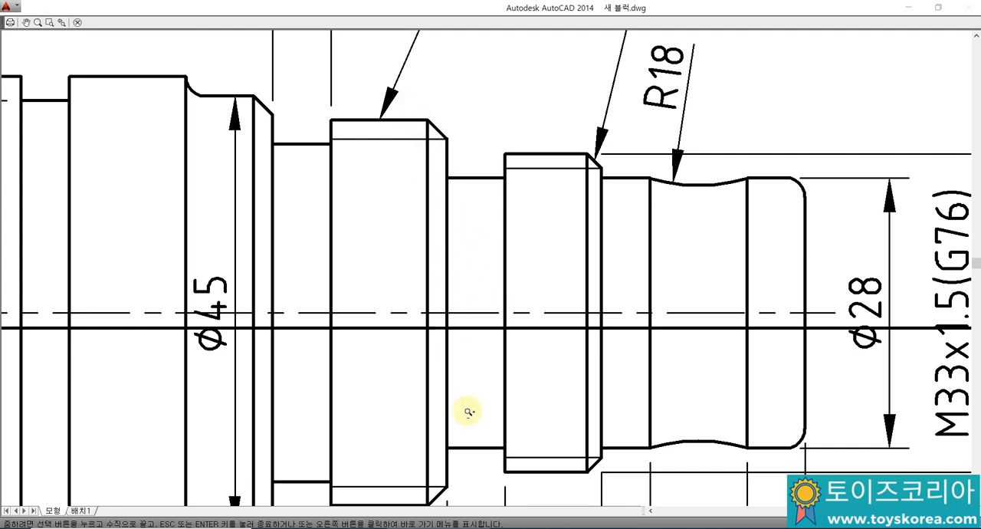
Step: Switch to Notepad and add the line "레이어는 설명..." as a separate paragraph at the end of the notes
key("alt+Tab")
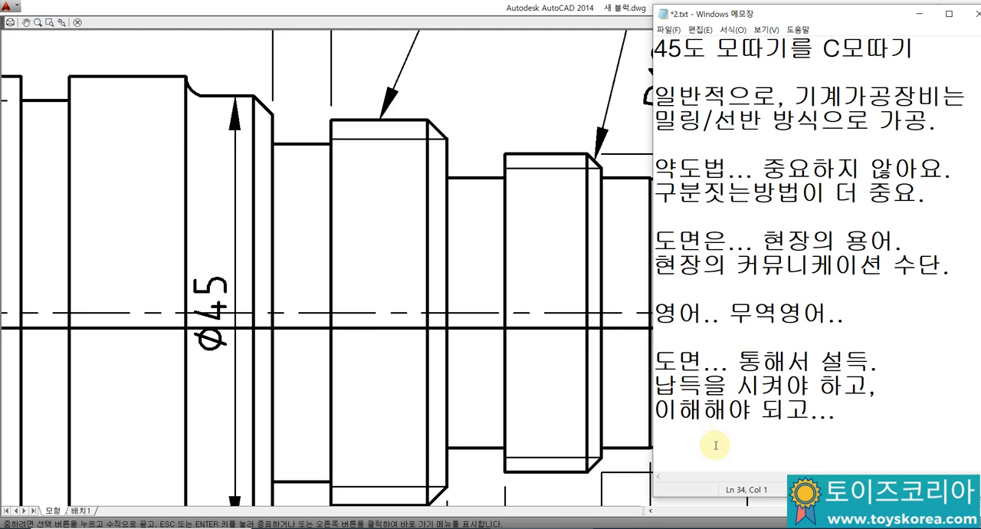
key("Return")
type("레이서")
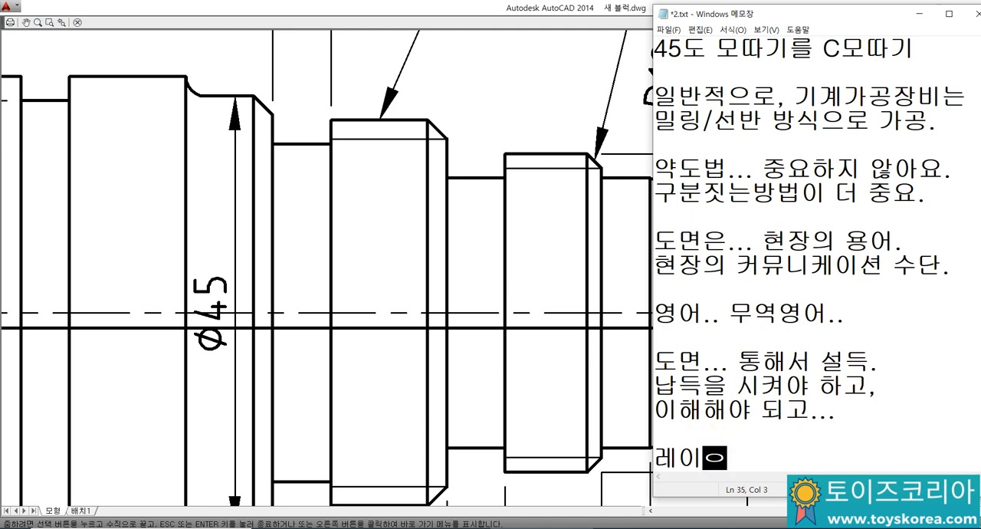
type("는 설명.")
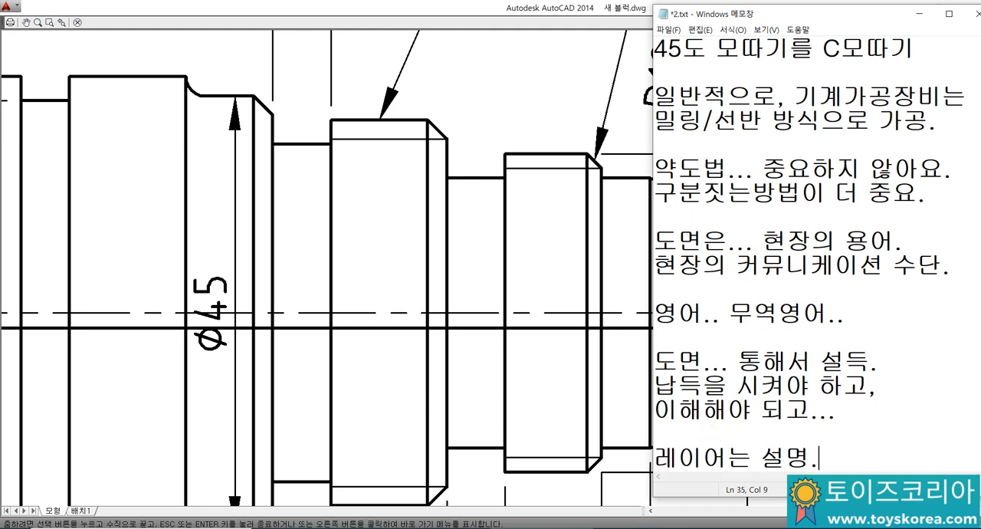
type("..")
key("Return")
key("Return")
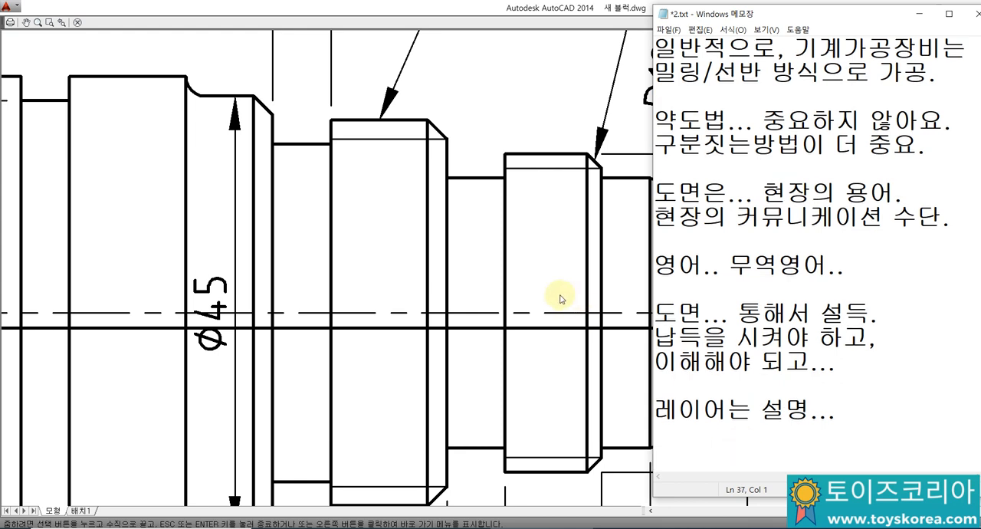
Step: Return to AutoCAD and leave the plot preview and the Plot dialog without plotting
left_click(459, 239)
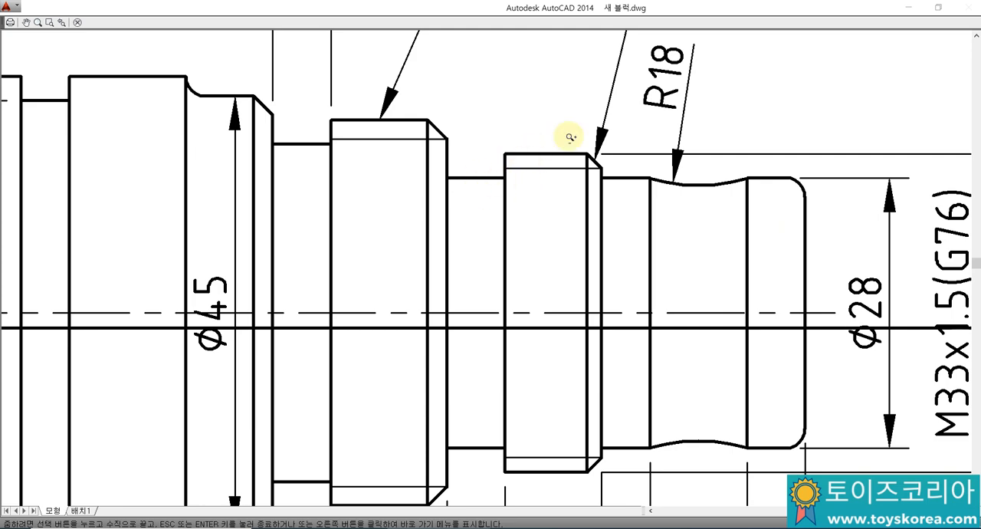
key("Escape")
key("Escape")
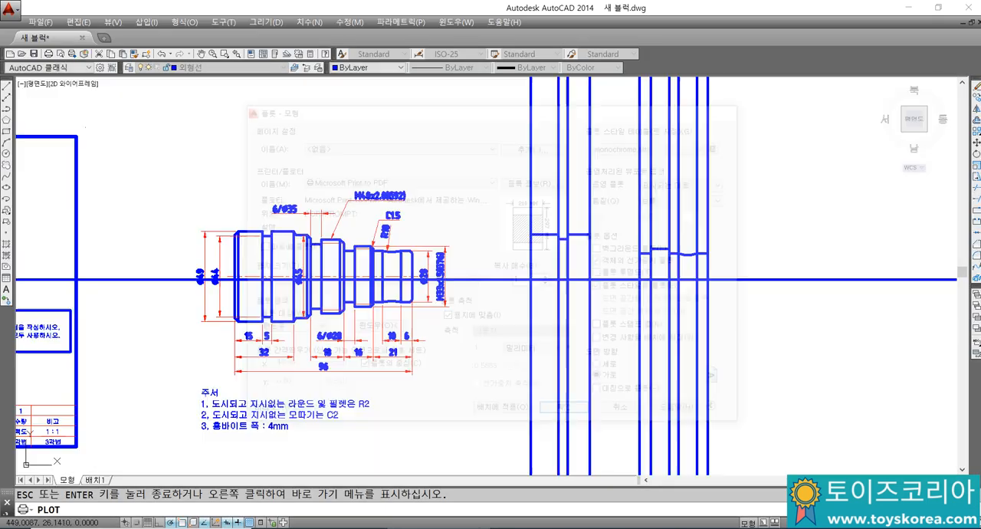
Step: Turn off the lineweight display so the reference drawing and the redrawn profile show thin lines
scroll(314, 322, "up", 1)
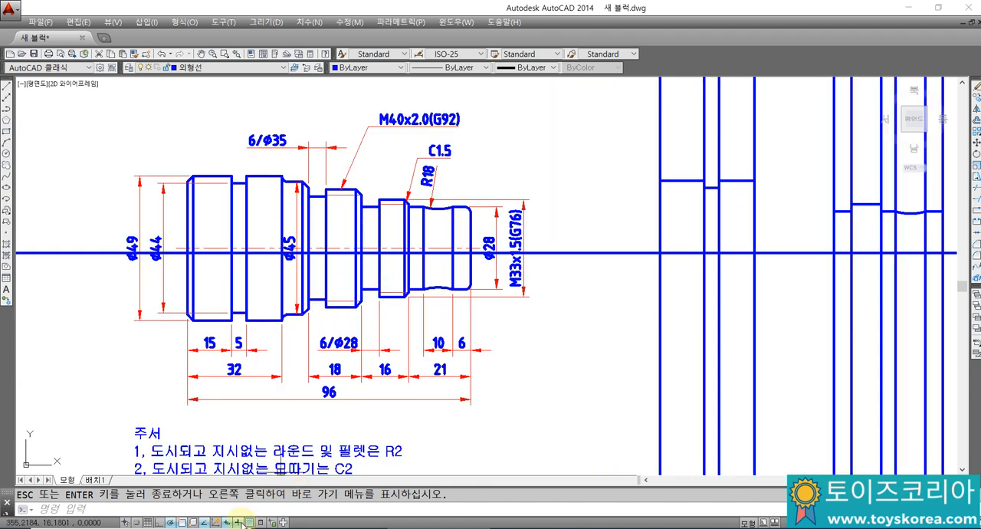
left_click(237, 522)
mouse_move(440, 223)
middle_mouse_down()
mouse_move(375, 216)
mouse_move(418, 197)
mouse_move(342, 236)
middle_mouse_up()
scroll(652, 215, "up", 2)
scroll(268, 334, "down", 2)
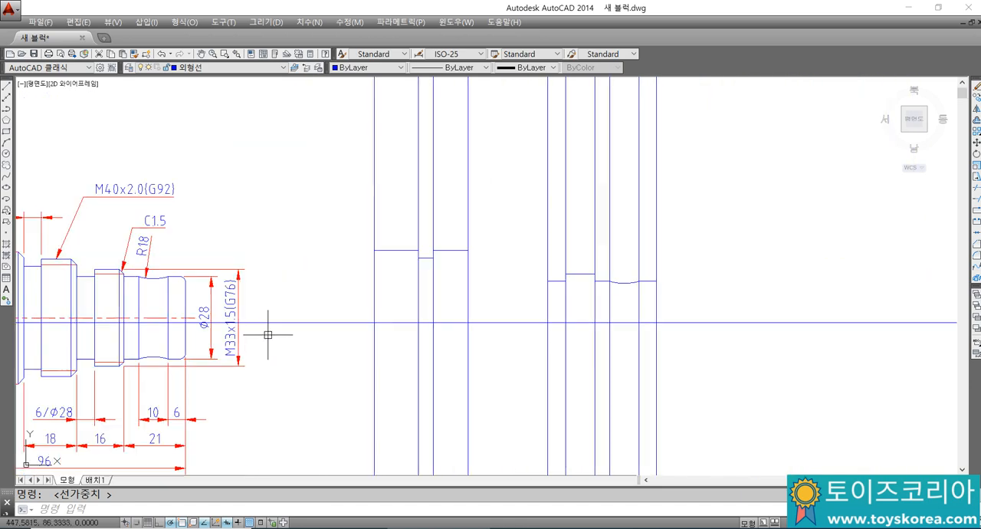
middle_click_drag(220, 347, 395, 271)
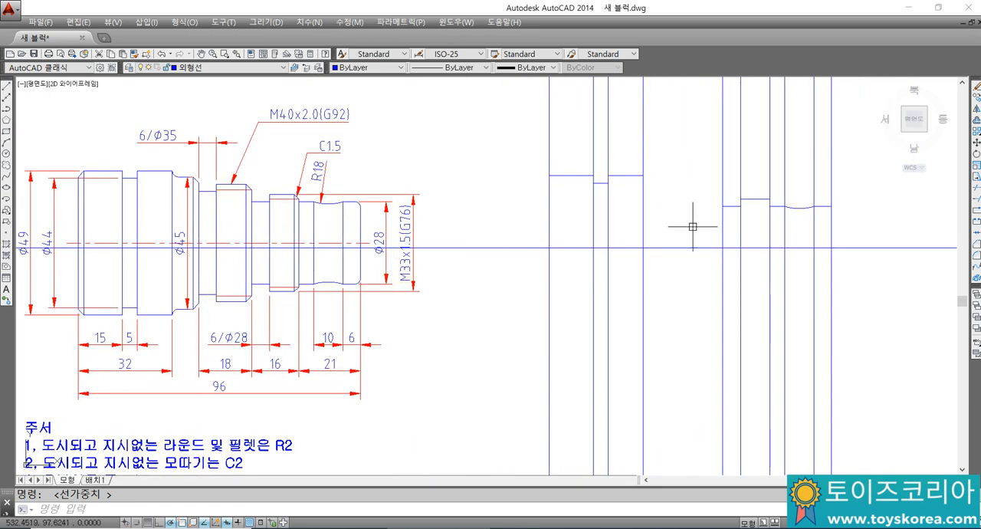
Step: Offset the leftmost vertical line of the redrawn right-hand sections 18 mm to the left
key("o")
key("Return")
Step: Offset the horizontal centre line 20 mm upward for the outer line of the M40 thread
key("Return")
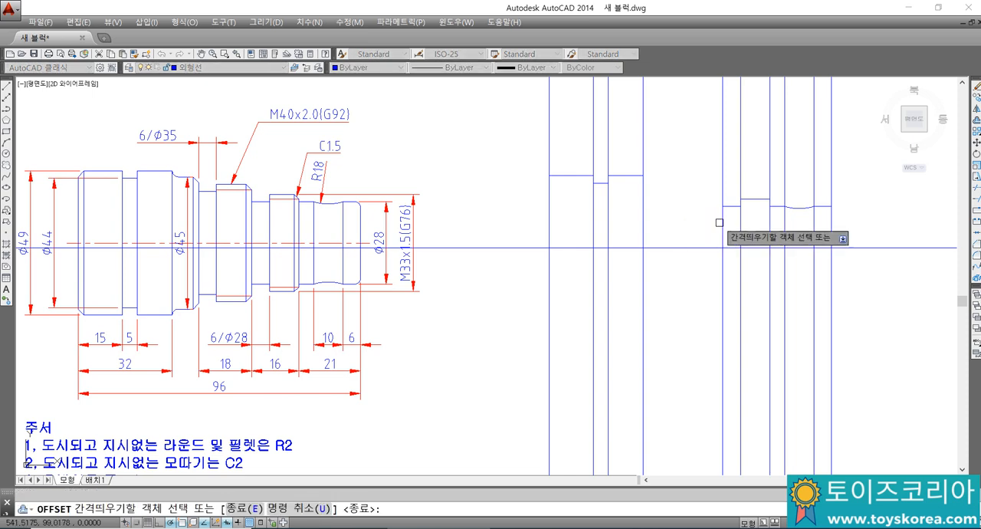
left_click(721, 219)
left_click(700, 231)
key("Escape")
type("o")
key("Return")
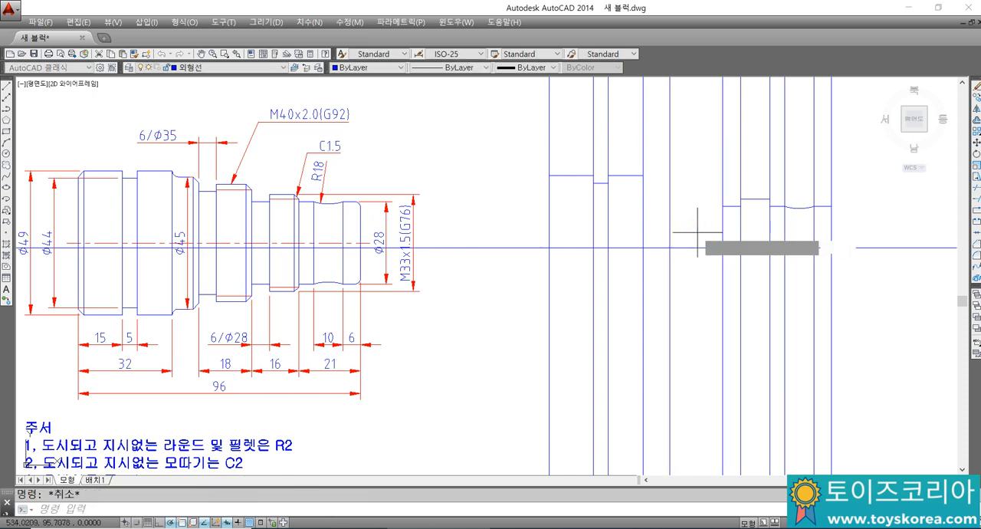
type("20")
key("Return")
left_click(693, 247)
left_click(693, 215)
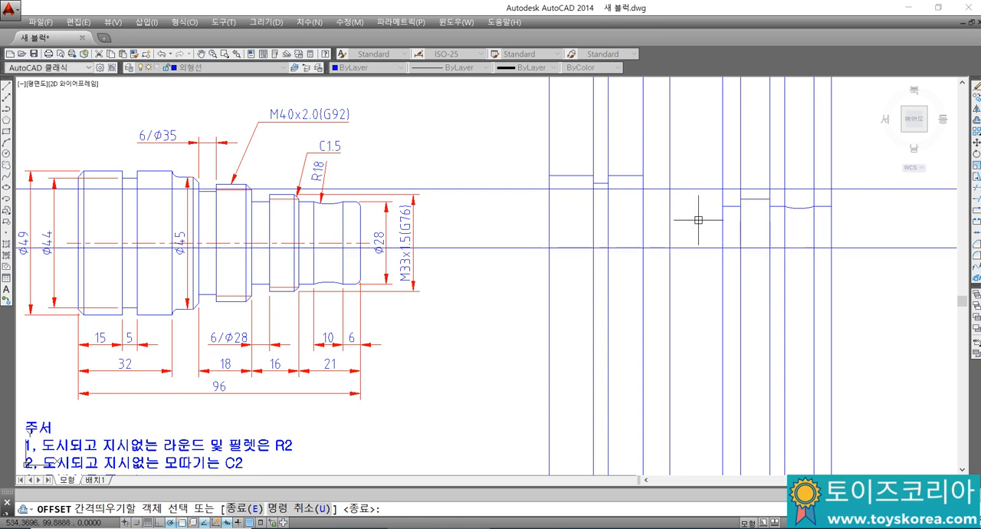
key("Escape")
Step: Offset the vertical line at the start of the 18 mm section 6 mm to the right for the groove width
type("o")
key("Return")
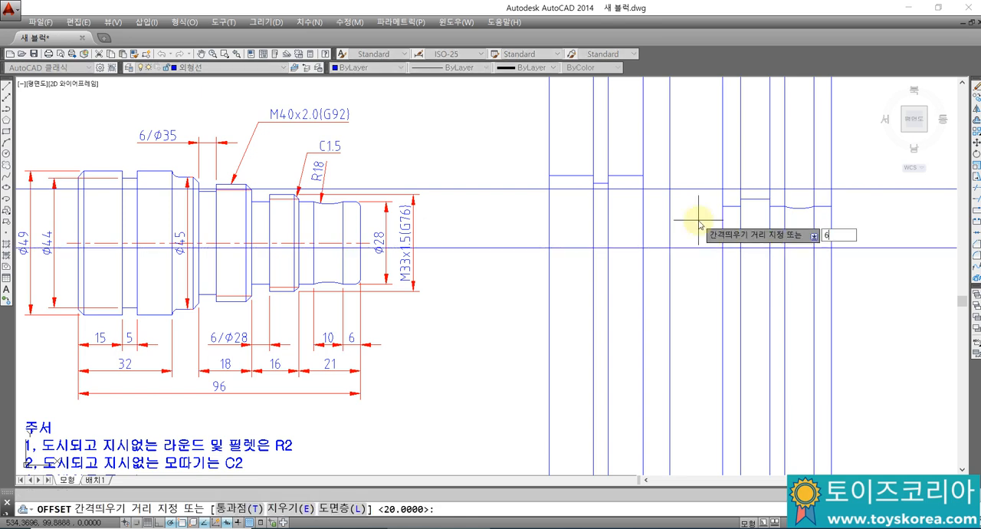
key("Return")
left_click(670, 222)
left_click(693, 222)
key("Escape")
Step: Offset the centre line upward by 35/2 for the Ø35 groove
type("o")
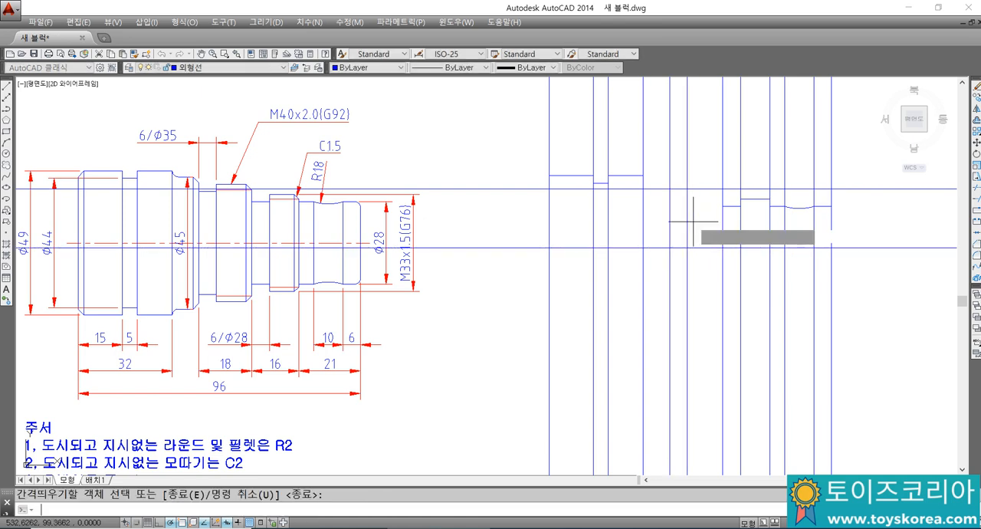
key("Return")
type("35/")
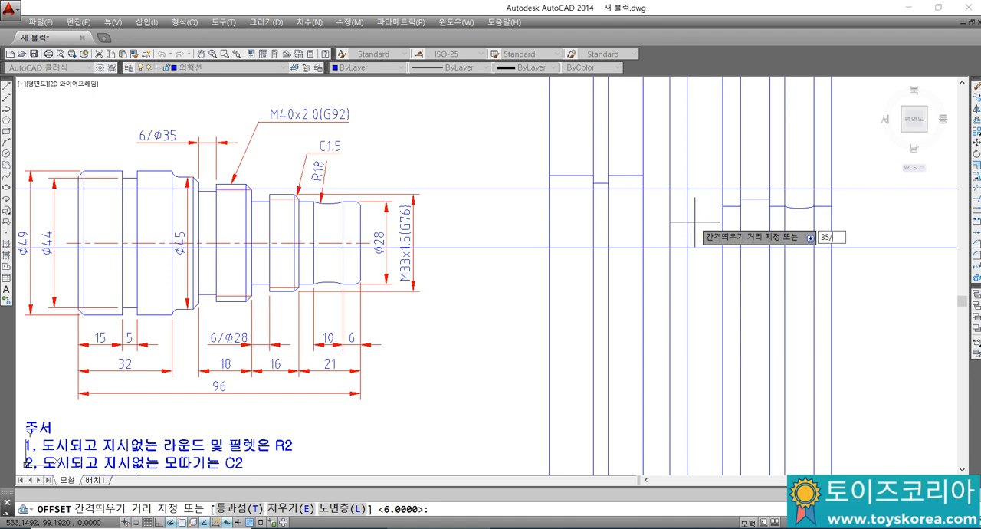
key("Return")
left_click(692, 247)
left_click(700, 217)
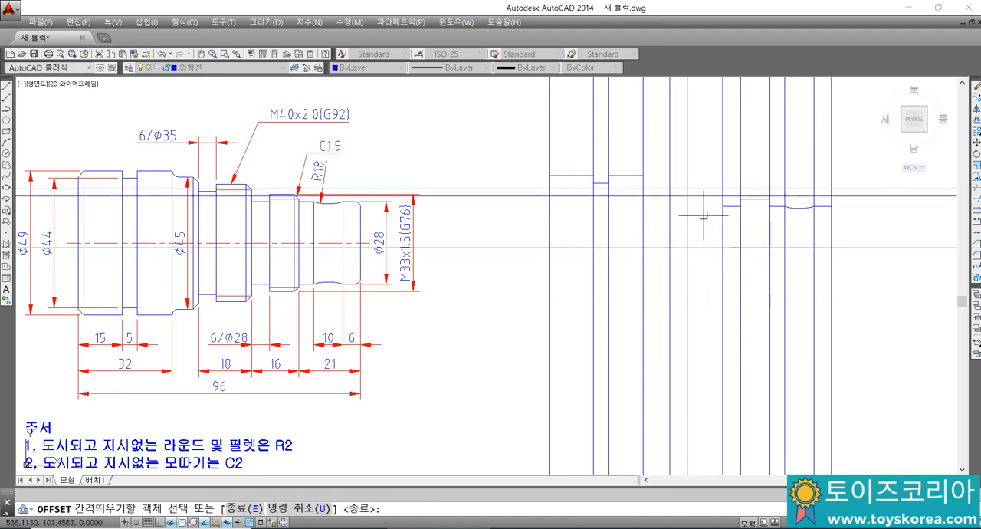
key("Escape")
Step: Trim the M40 thread's outer line beyond the vertical line at the thread's right end
scroll(691, 196, "up", 2)
type("tr")
key("Return")
left_click(742, 200)
key("Return")
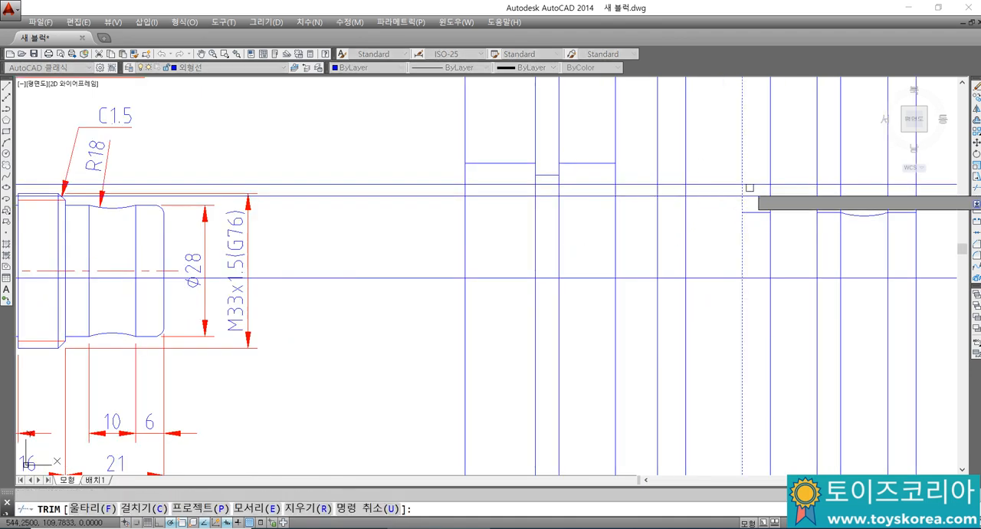
left_click(749, 185)
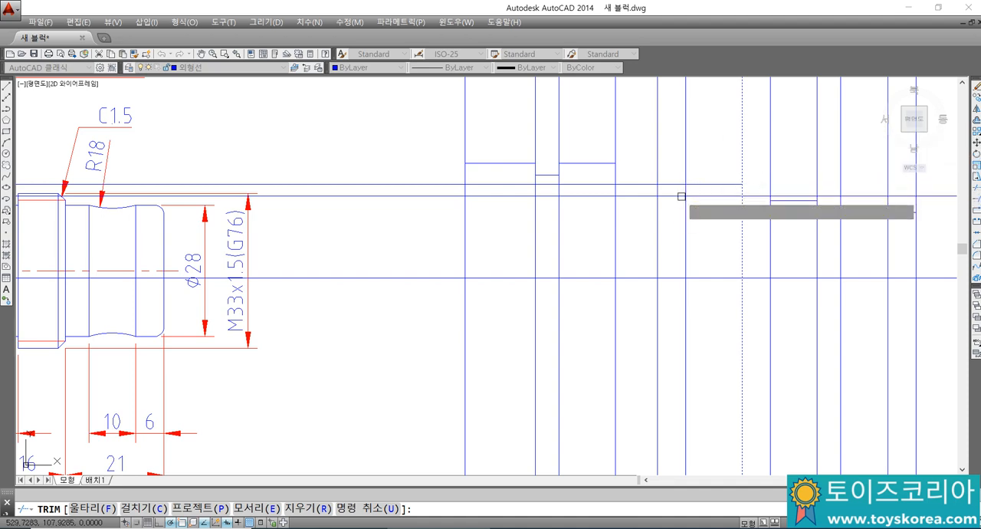
left_click(693, 213)
key("Escape")
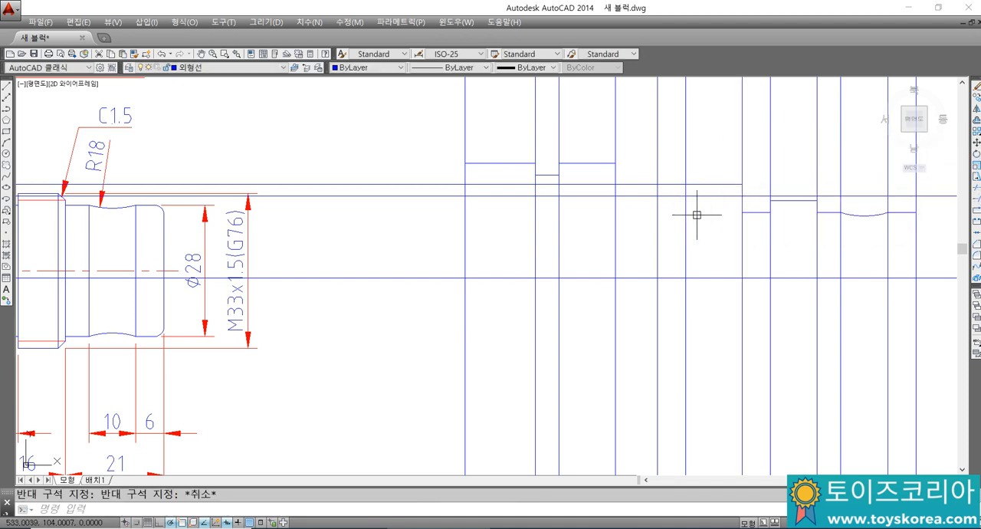
Step: Trim the M40 outer line and the Ø35 groove line against the groove's two vertical lines, leaving only their own sections
key("Return")
left_click(696, 214)
left_click(650, 181)
key("Return")
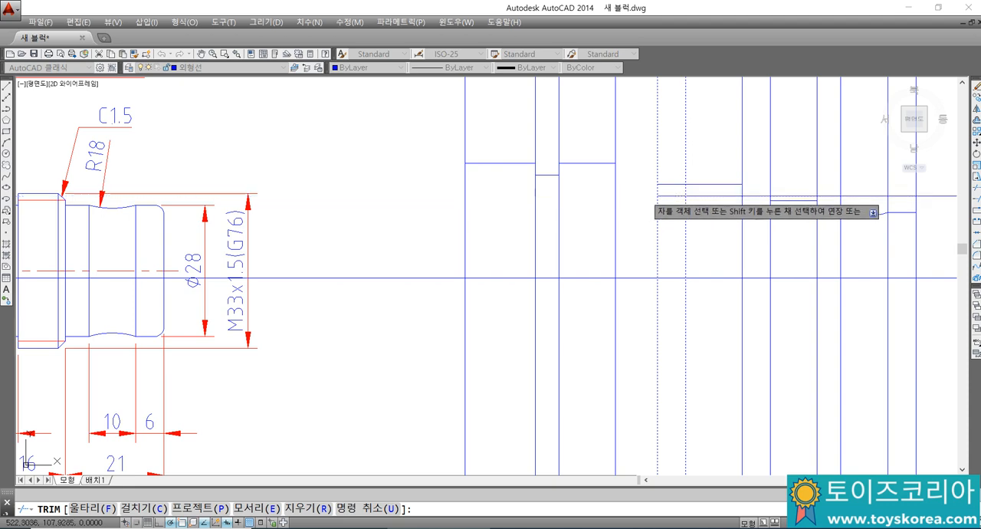
left_click(674, 184)
left_click(692, 196)
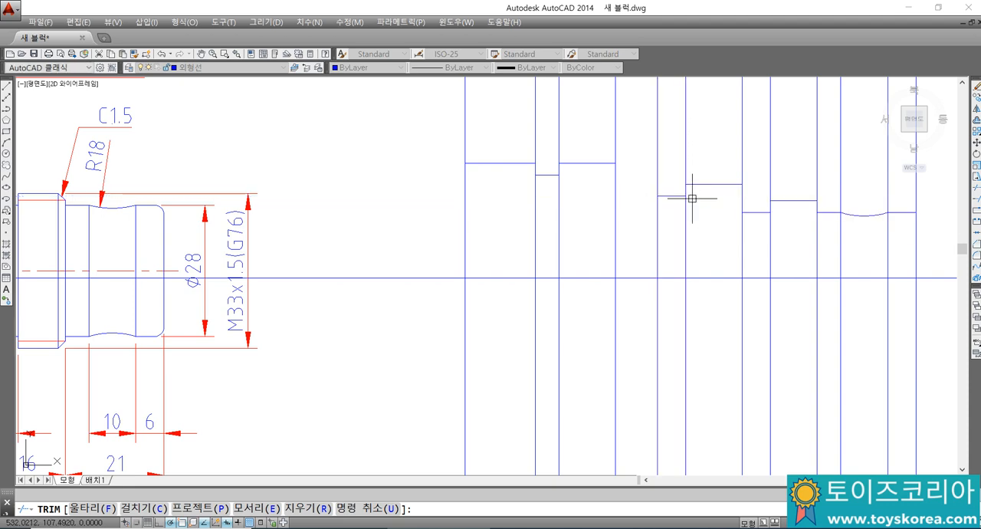
key("Escape")
Step: Offset the centre line upward by 45/2 for the Ø45 section
scroll(674, 192, "down", 2)
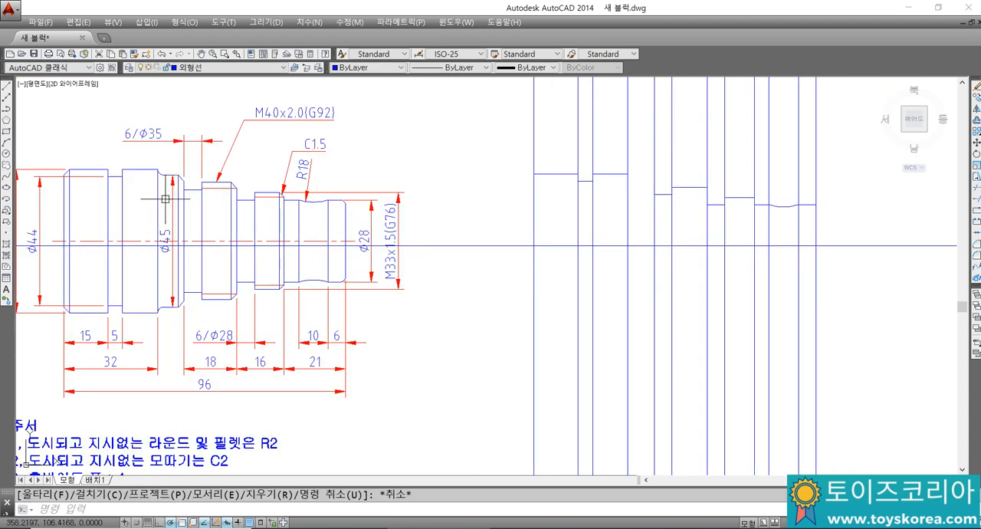
type("o")
key("Return")
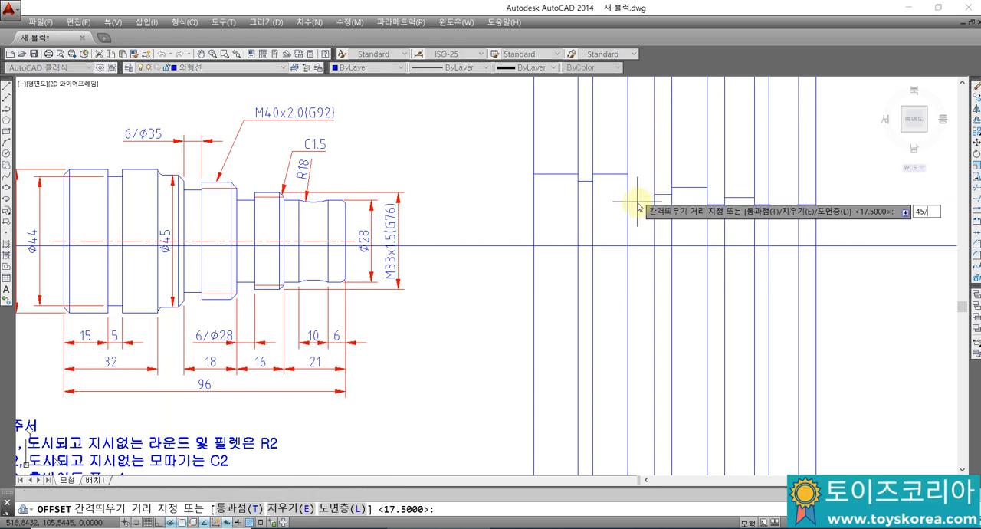
key("Return")
left_click(642, 246)
left_click(639, 215)
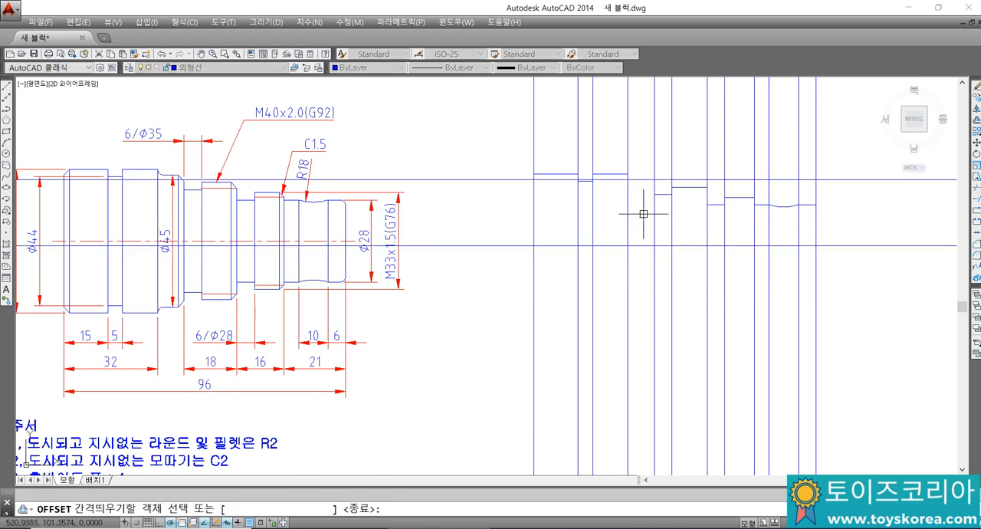
Step: Trim the Ø45 line on both sides so it only spans the gap between the 32 mm section and the Ø35 groove
scroll(642, 180, "up", 2)
key("Return")
type("tr")
key("Return")
left_click(676, 194)
left_click(600, 183)
key("Return")
left_click(595, 180)
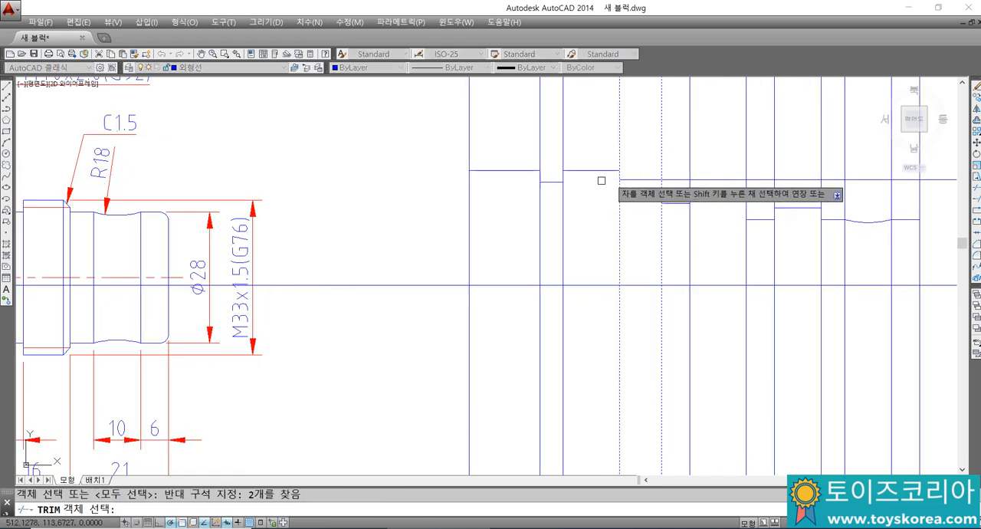
left_click(667, 179)
key("Escape")
scroll(564, 248, "down", 3)
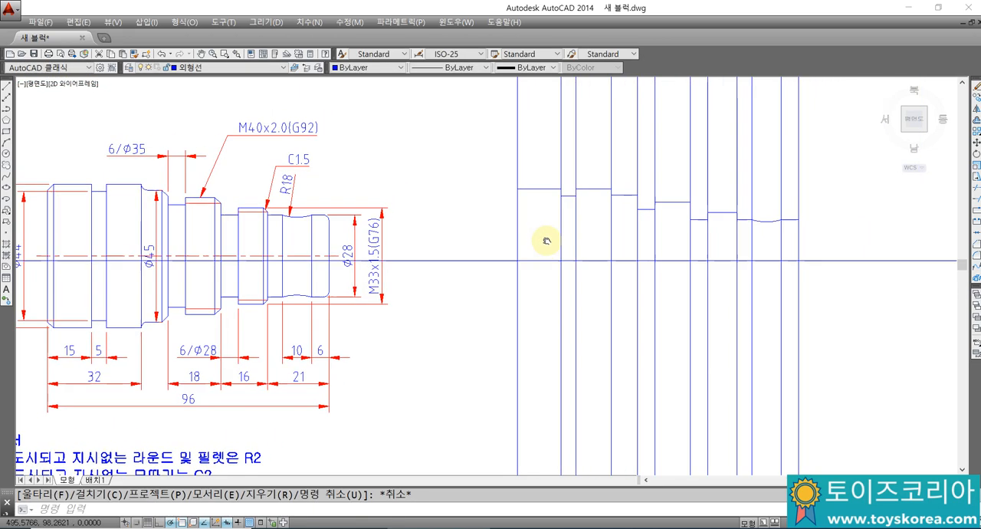
Step: Chamfer the outer corner at the left end of the redrawn profile with both distances set to 2
middle_click_drag(591, 196, 613, 182)
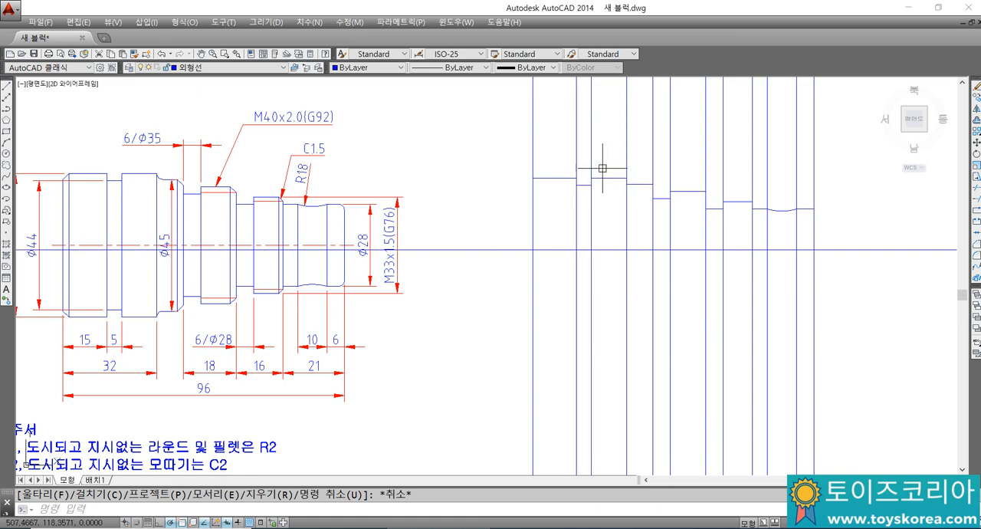
middle_click_drag(623, 181, 626, 190)
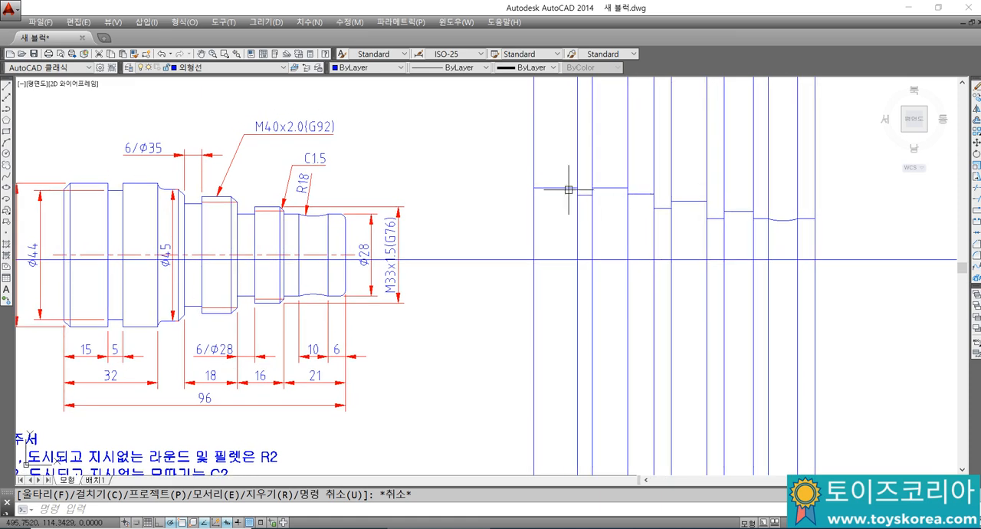
mouse_move(545, 208)
middle_mouse_down()
mouse_move(540, 223)
mouse_move(547, 220)
middle_mouse_up()
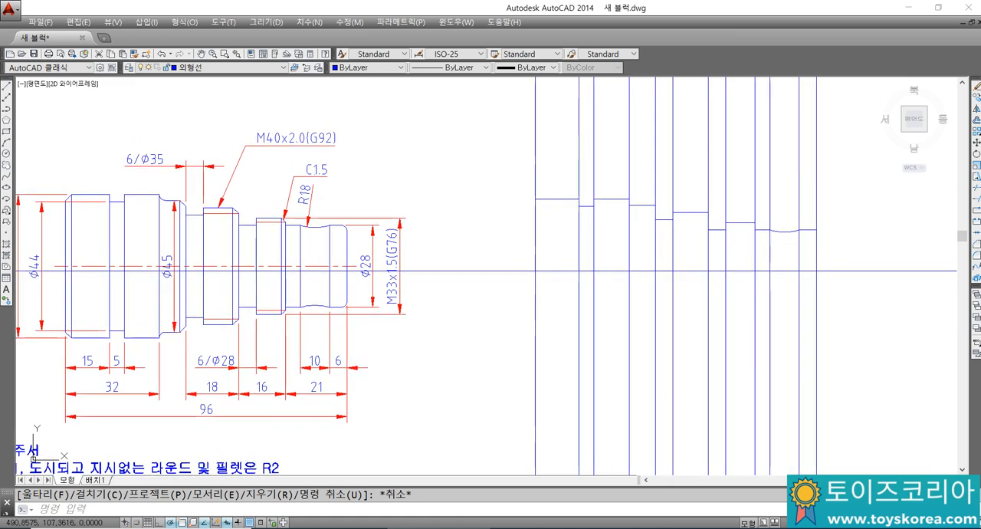
type("cha")
key("Return")
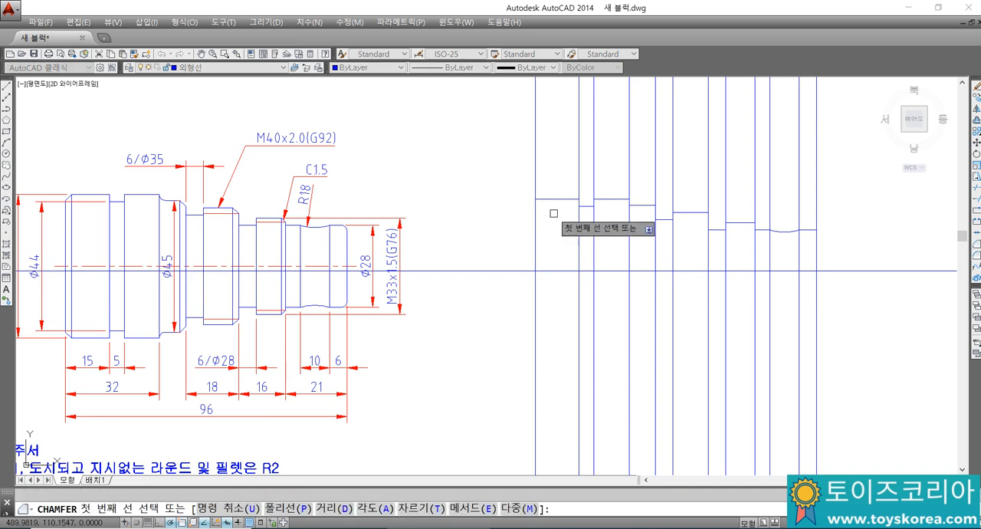
type("D")
key("Return")
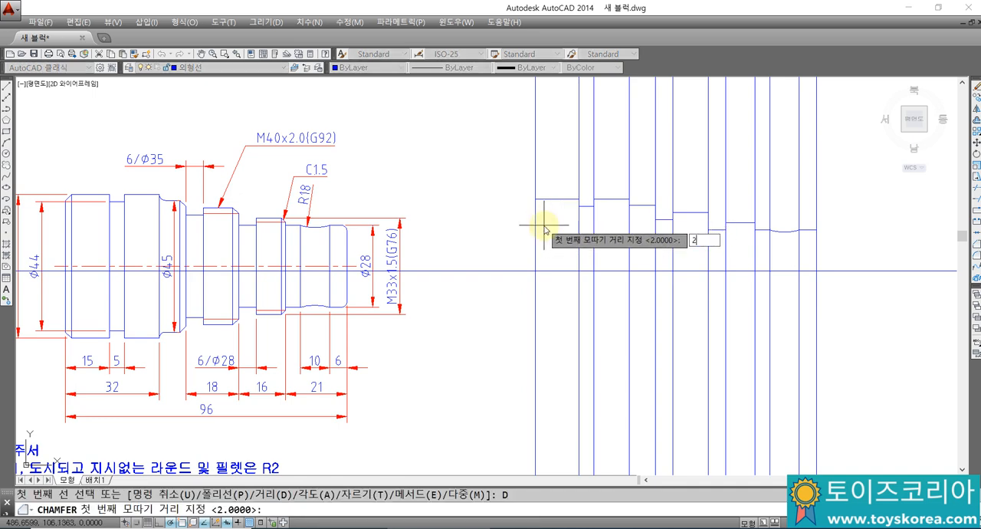
type("2")
key("Return")
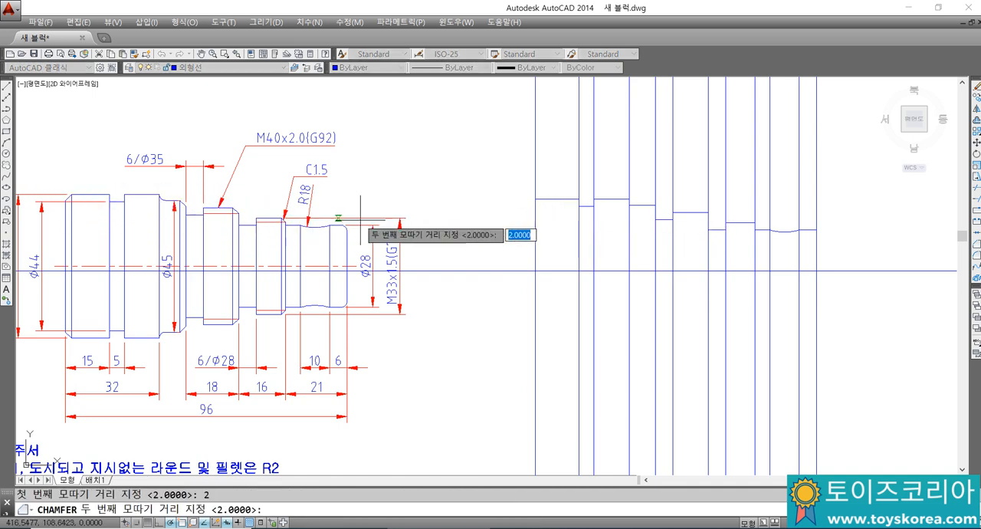
key("Return")
left_click(534, 209)
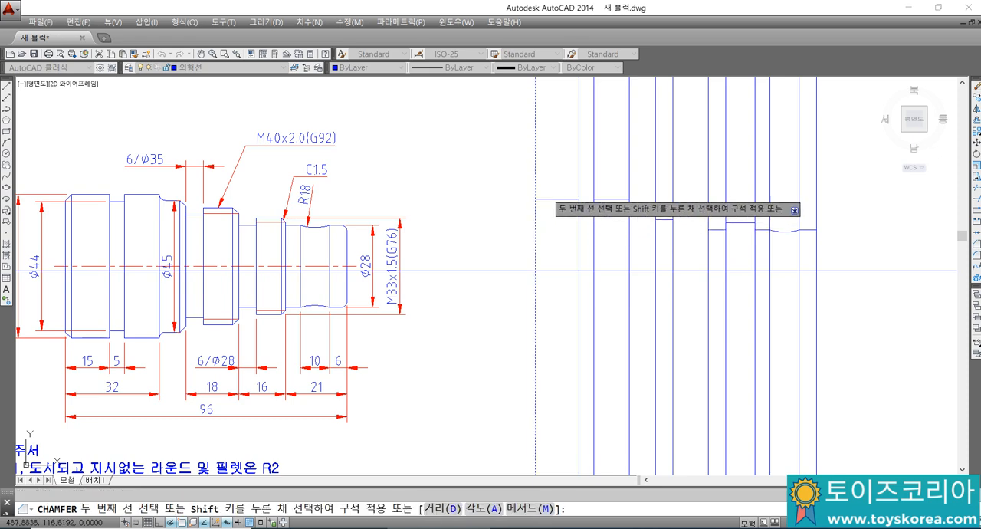
left_click(547, 199)
key("Escape")
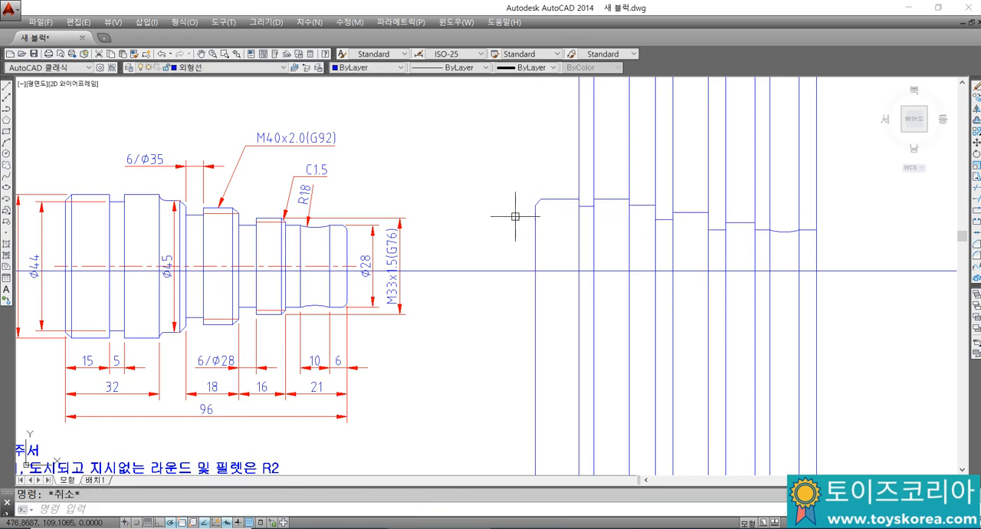
Step: Sketch a short vertical line down from the fillet's end on the reference drawing's Ø45 section, and delete it
scroll(170, 206, "up", 5)
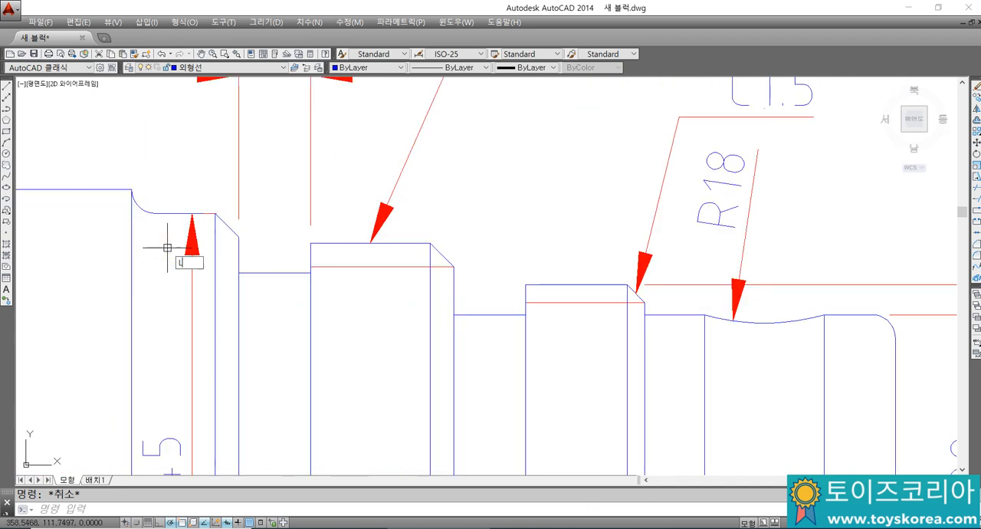
key("Return")
left_click(156, 214)
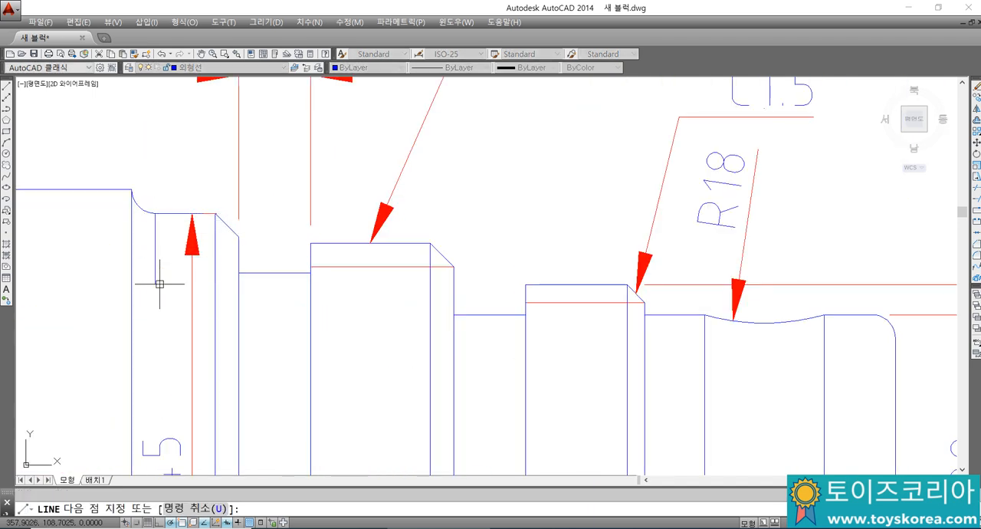
key("Escape")
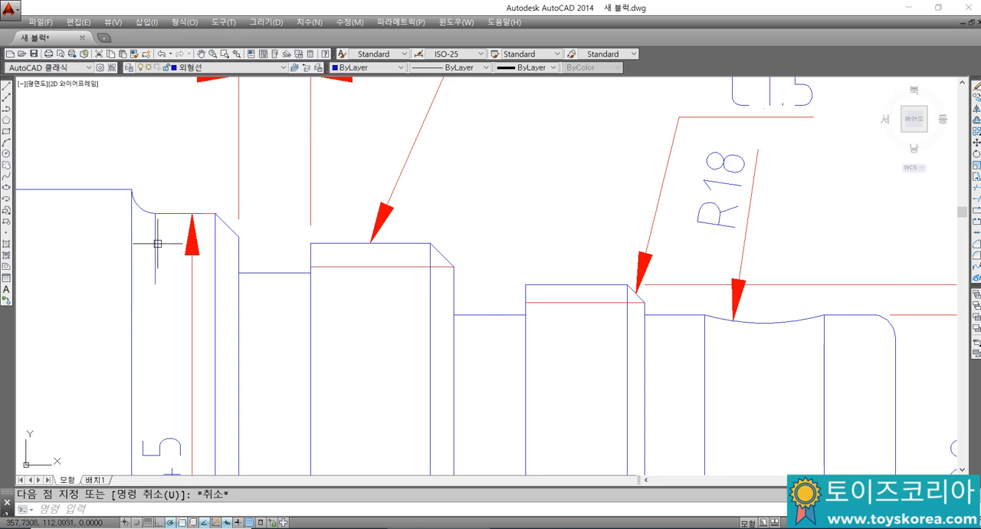
left_click(156, 245)
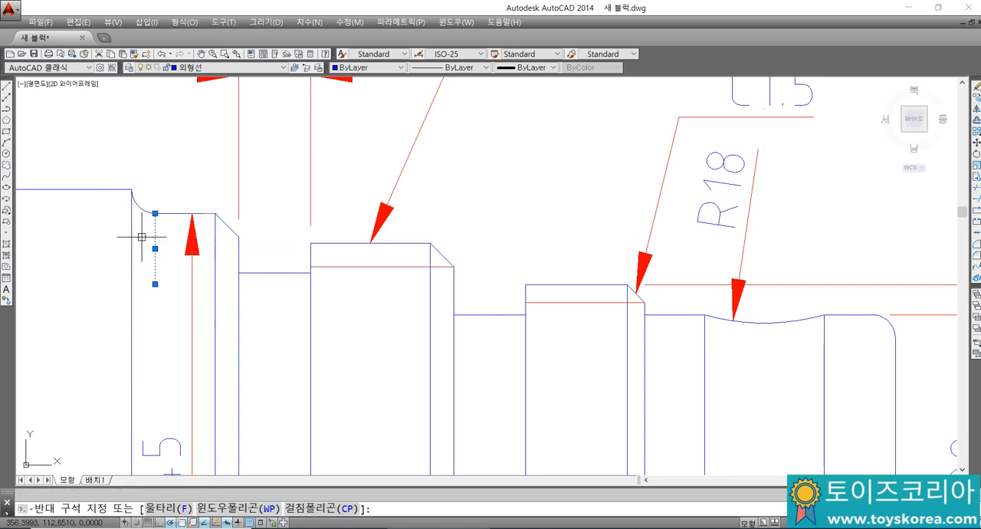
key("Delete")
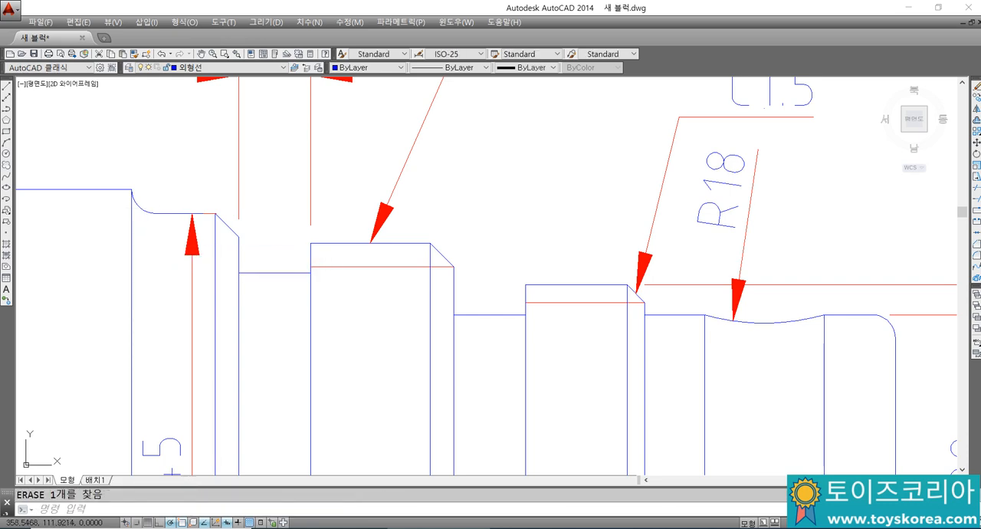
key("Escape")
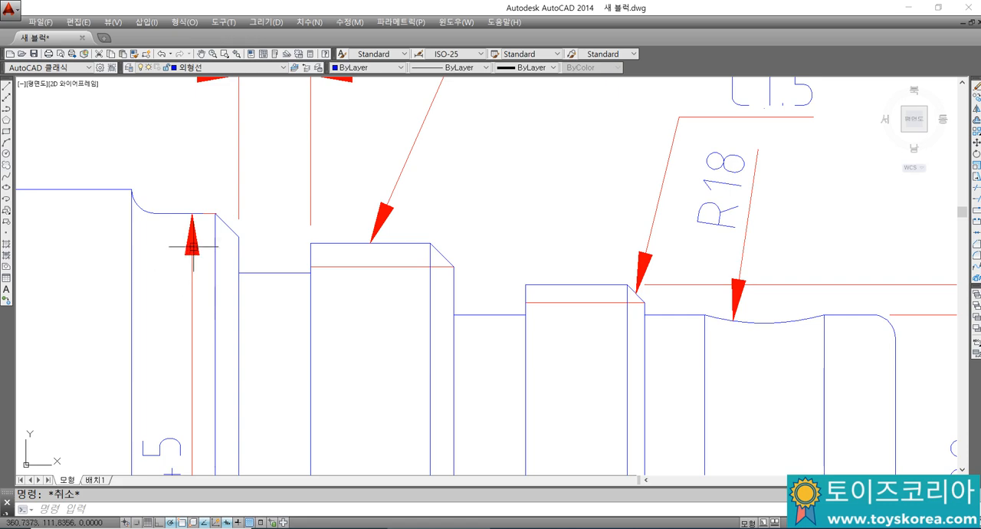
Step: Draw the short vertical demonstration line again from the point where the fillet meets the Ø45 outline
scroll(193, 246, "down", 2)
mouse_move(160, 259)
middle_mouse_down()
mouse_move(208, 226)
mouse_move(246, 219)
middle_mouse_up()
scroll(247, 215, "up", 2)
type("l")
key("Return")
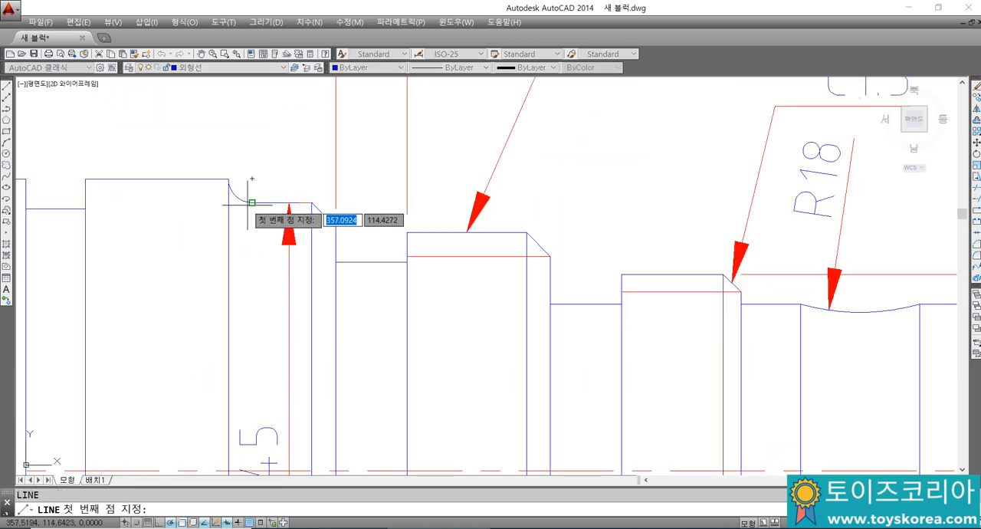
left_click(252, 203)
left_click(252, 290)
key("Escape")
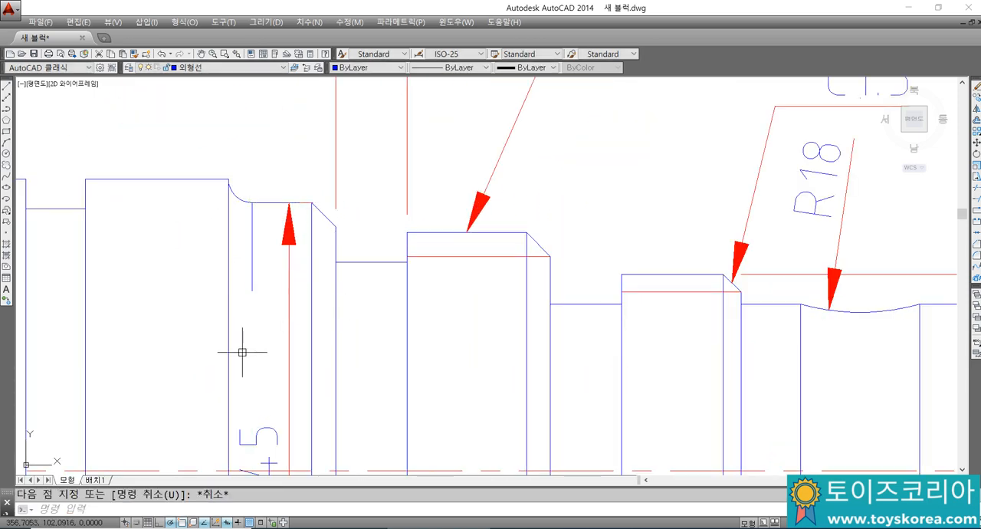
Step: Erase the short vertical demonstration line below the fillet's end
left_click(259, 238)
left_click(238, 226)
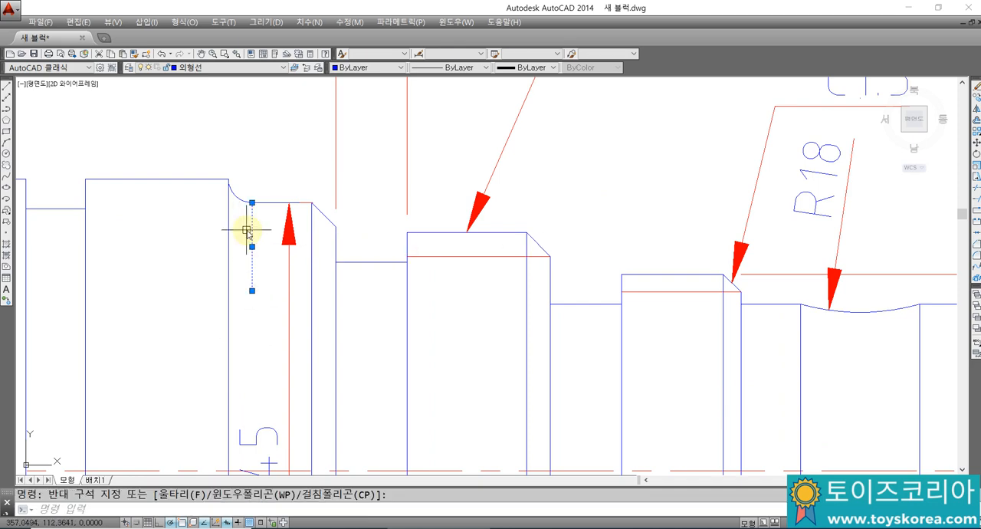
type("e")
key("Return")
Step: Highlight the vertical edge line at the reference shaft's left chamfer and compare it with the fillet at the Ø45 shoulder
middle_click_drag(233, 250, 481, 188)
mouse_move(101, 174)
middle_mouse_down()
mouse_move(296, 197)
mouse_move(288, 231)
middle_mouse_up()
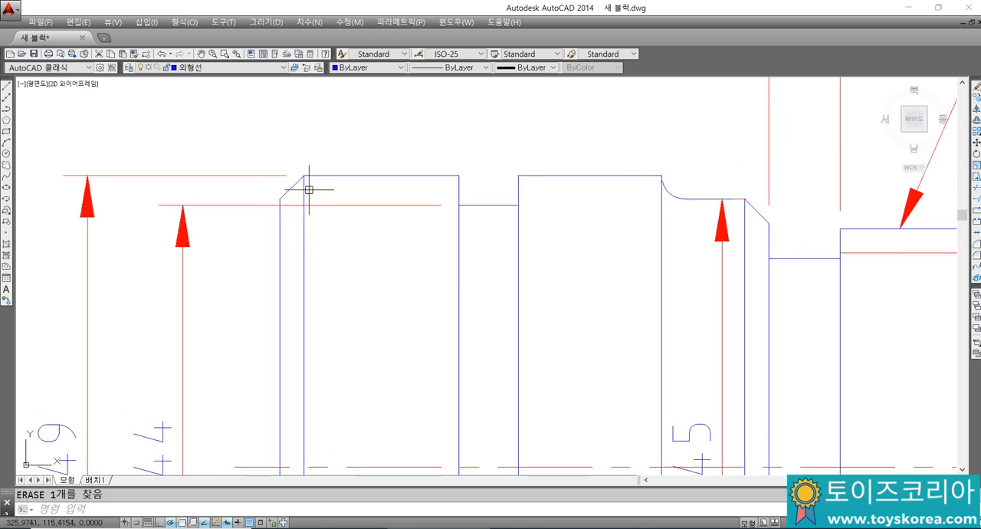
left_click(306, 214)
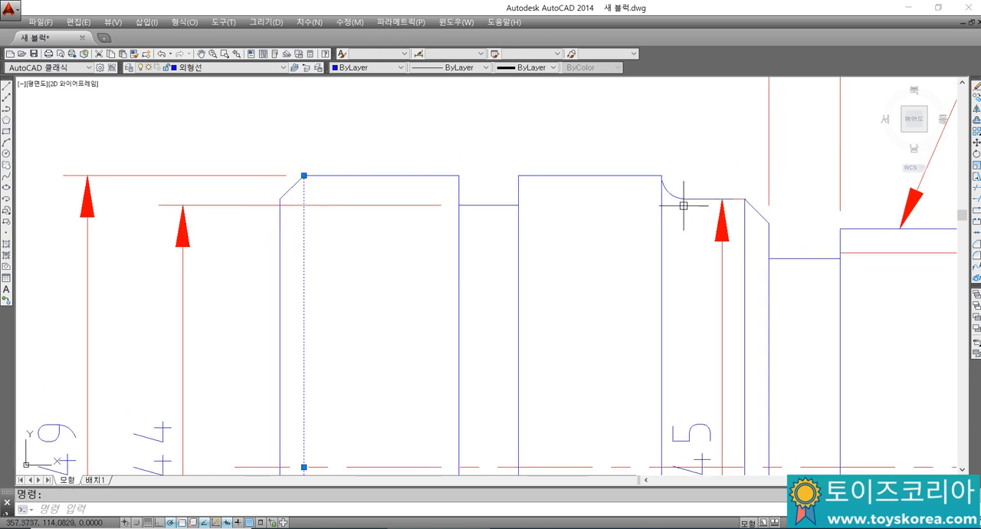
key("Escape")
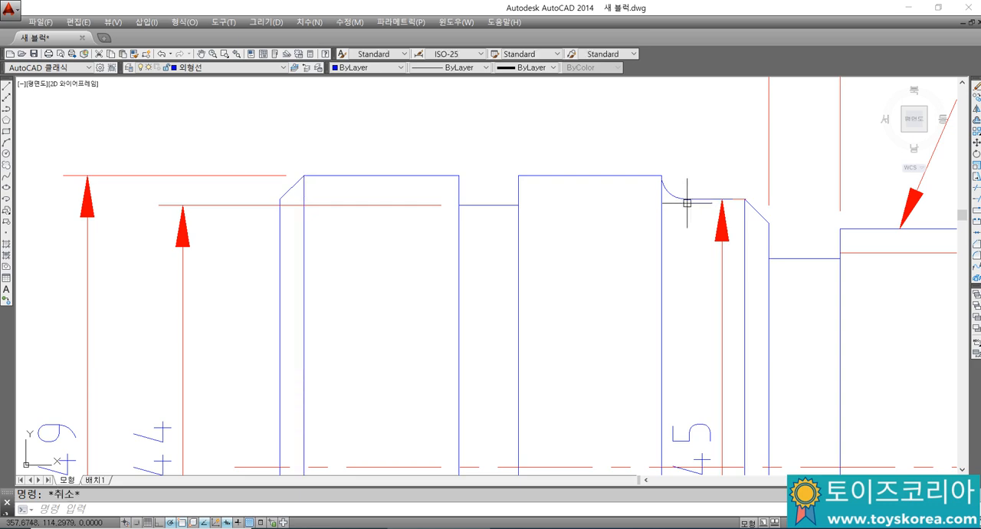
middle_click_drag(665, 200, 654, 205)
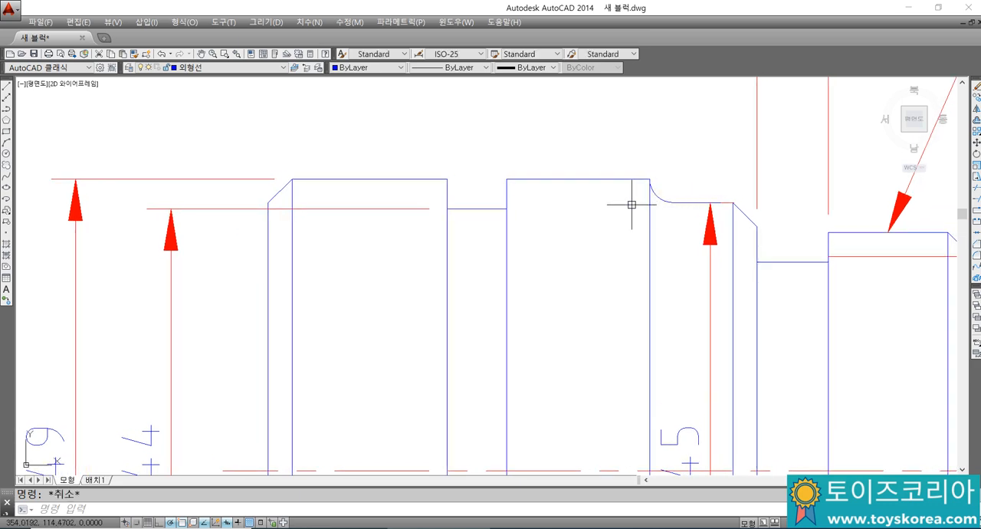
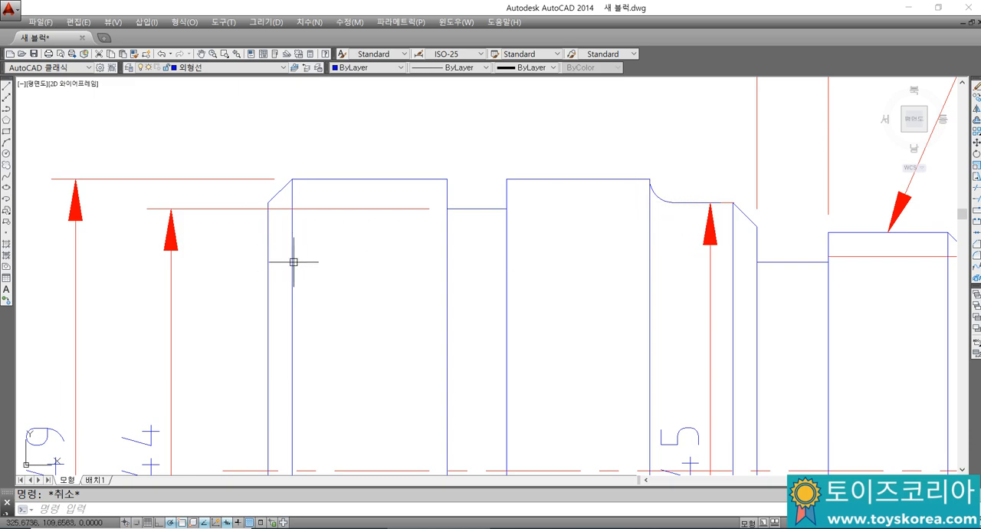
Step: Place a vertical construction line through the upper end of the redrawn shaft's left chamfer and delete the stray slanted line
scroll(303, 235, "down", 5)
scroll(503, 263, "up", 1)
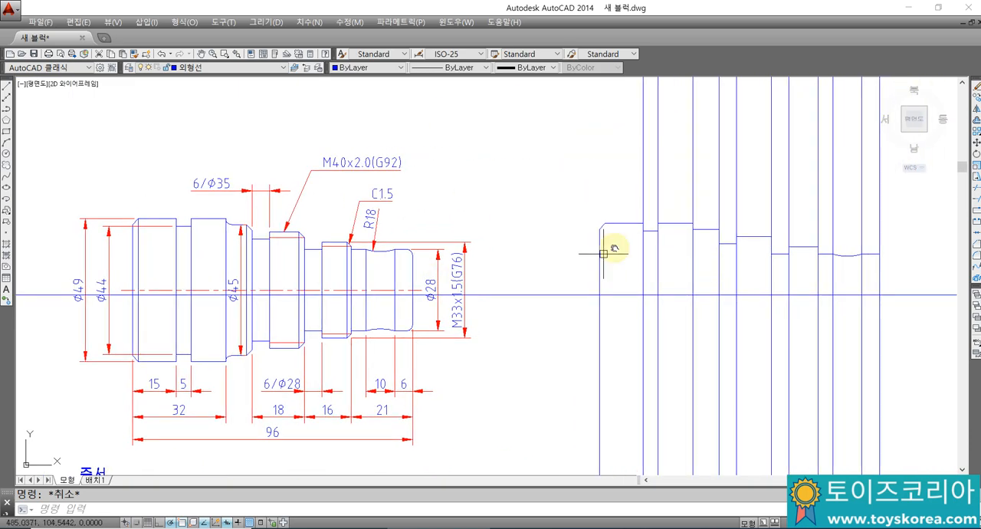
scroll(613, 255, "up", 4)
type("xl")
key("Return")
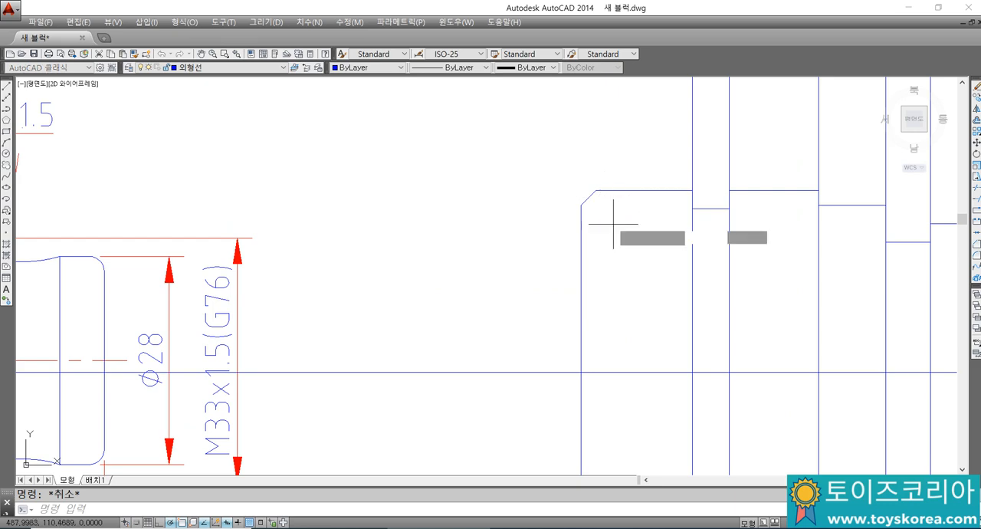
left_click(595, 191)
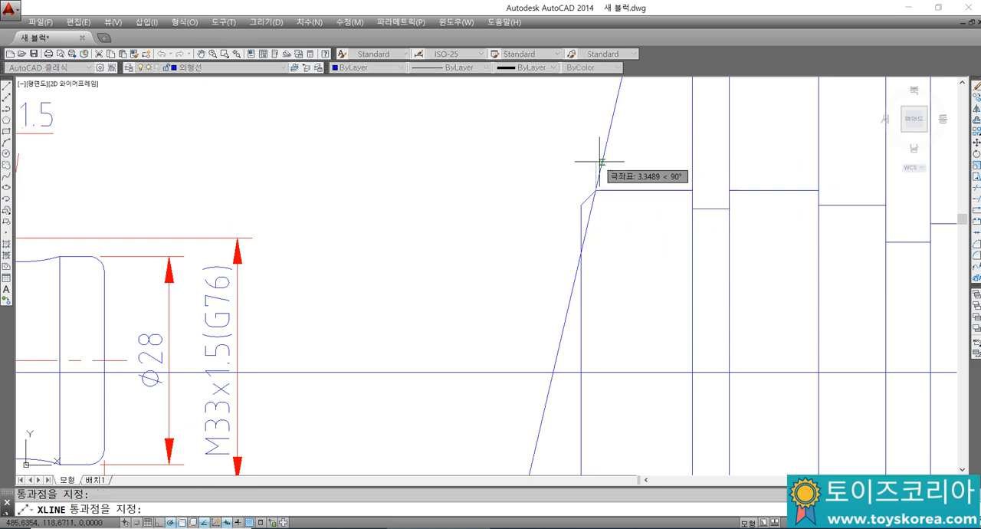
key("Escape")
left_click(597, 157)
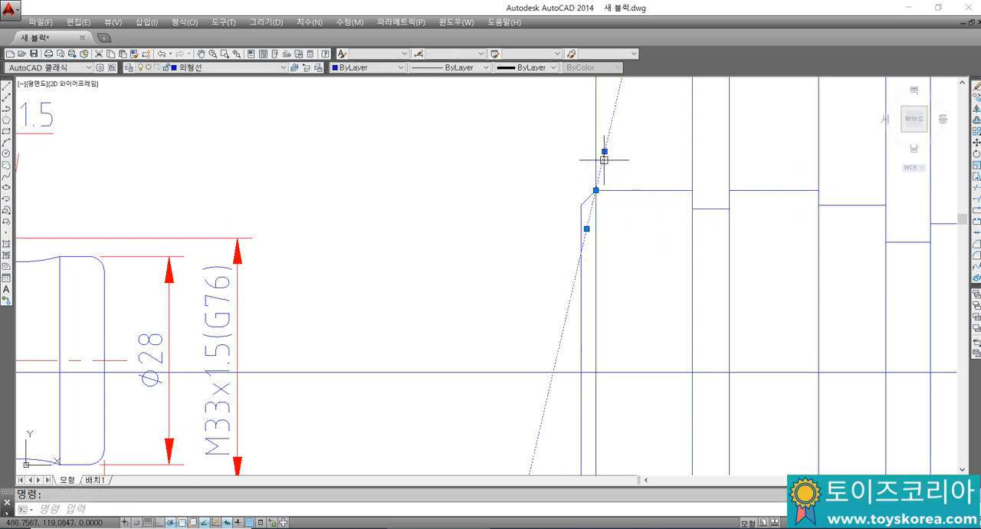
key("Delete")
scroll(586, 230, "down", 3)
middle_click_drag(586, 230, 570, 257)
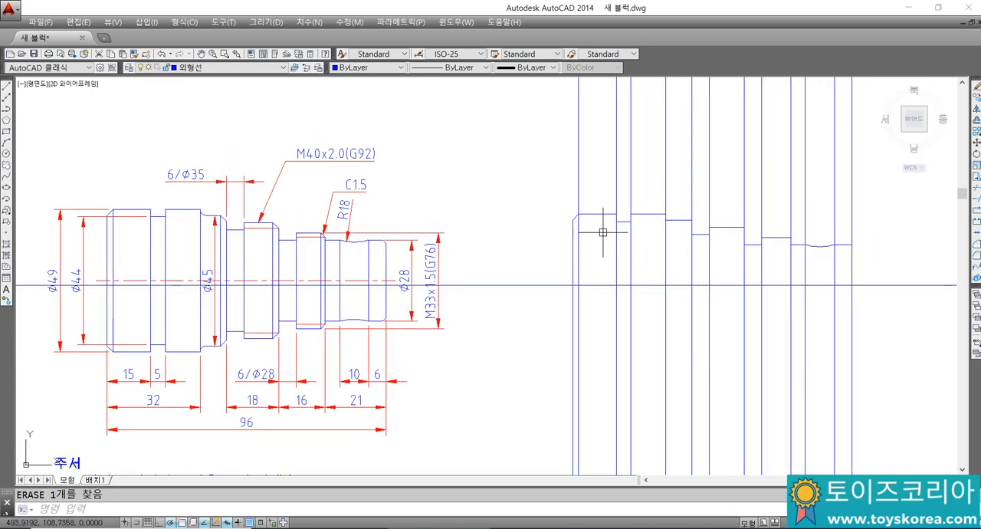
Step: Trim the vertical lines above the Ø49 outline at the left chamfer and at both sides of the groove
type("tr")
key("Return")
scroll(632, 212, "up", 2)
left_click(639, 214)
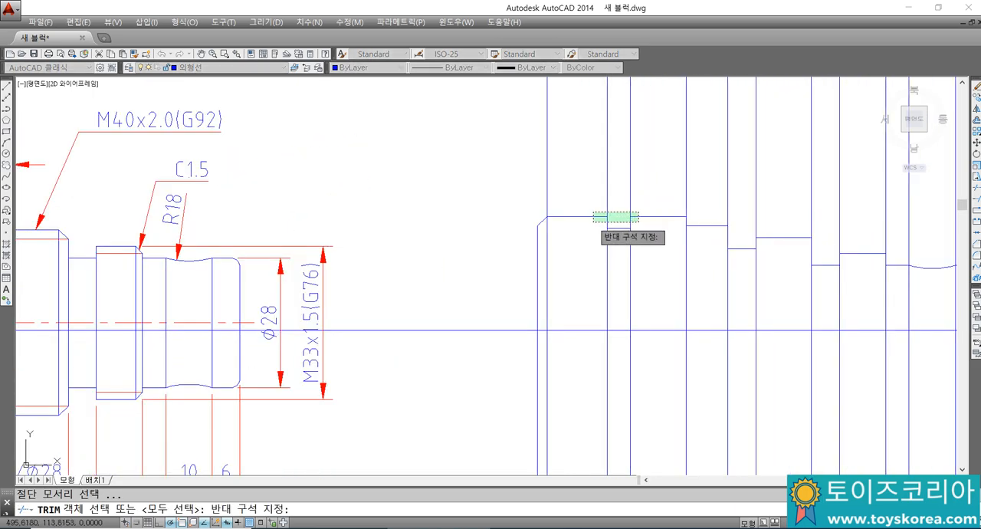
left_click(593, 222)
key("Return")
left_click(630, 198)
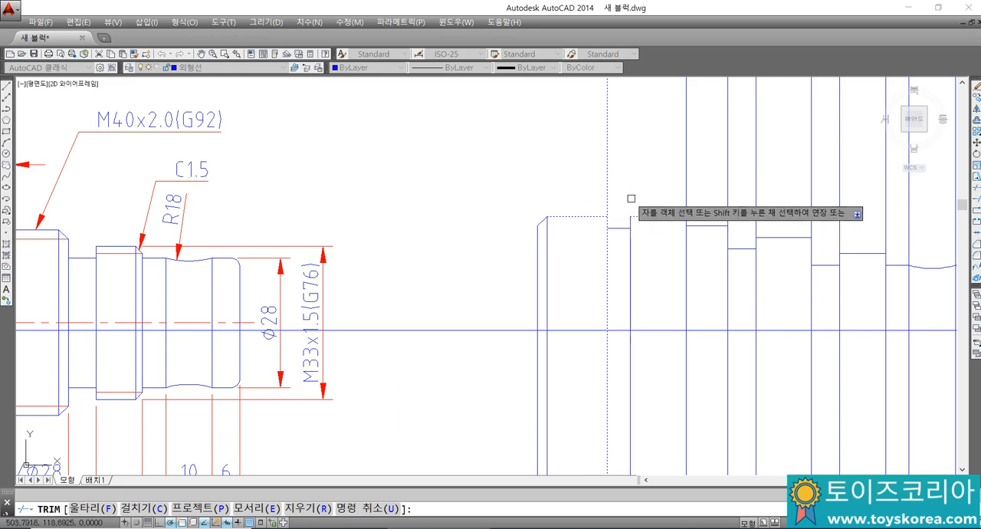
left_click(602, 192)
left_click(616, 200)
key("Escape")
scroll(629, 201, "down", 2)
middle_click_drag(631, 208, 659, 217)
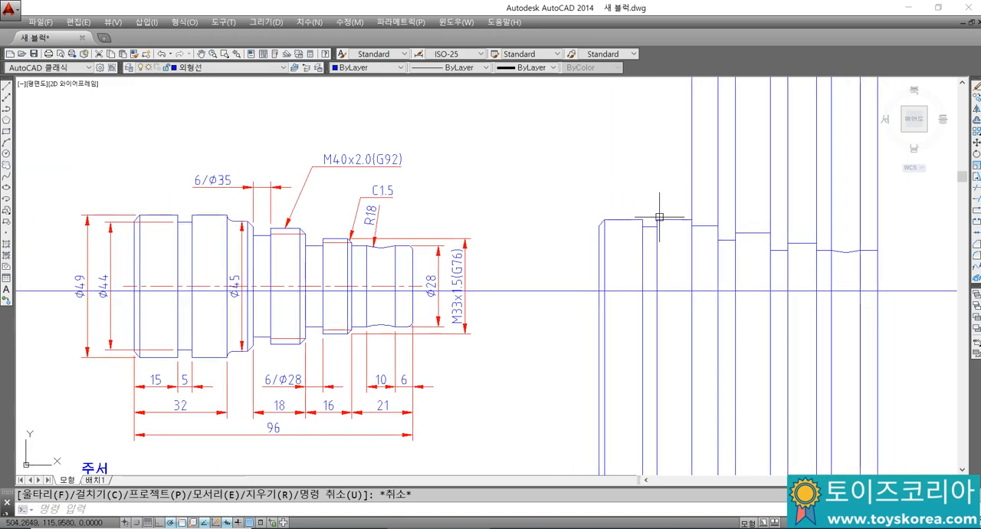
Step: Try to fillet the corner between the Ø45 outline and the Ø49 shoulder's vertical line, and undo the fillet
scroll(699, 226, "up", 2)
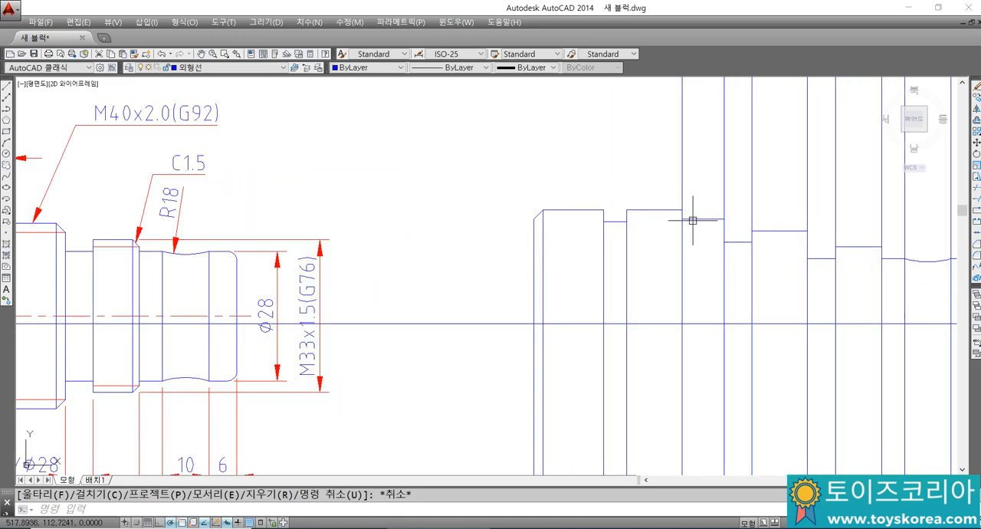
key("Return")
type("r")
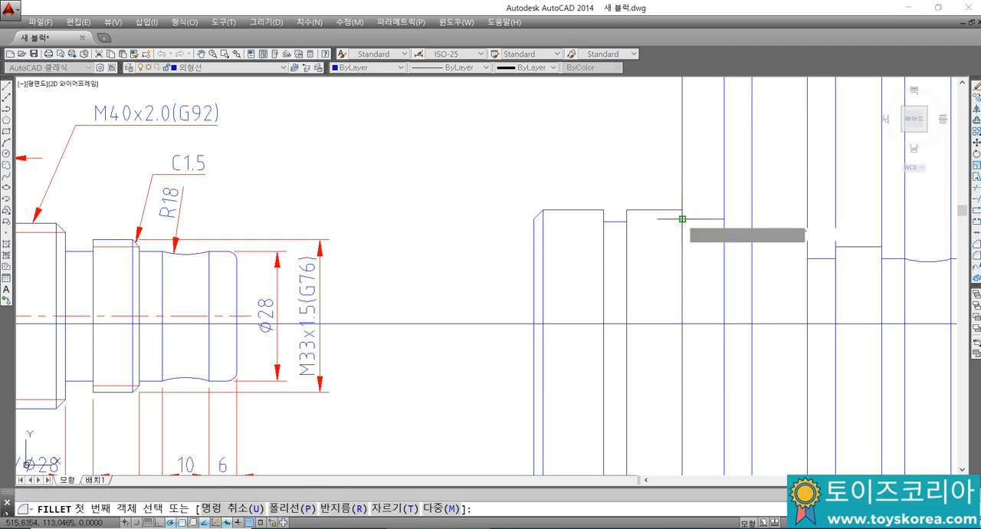
key("Return")
key("Return")
scroll(687, 217, "up", 4)
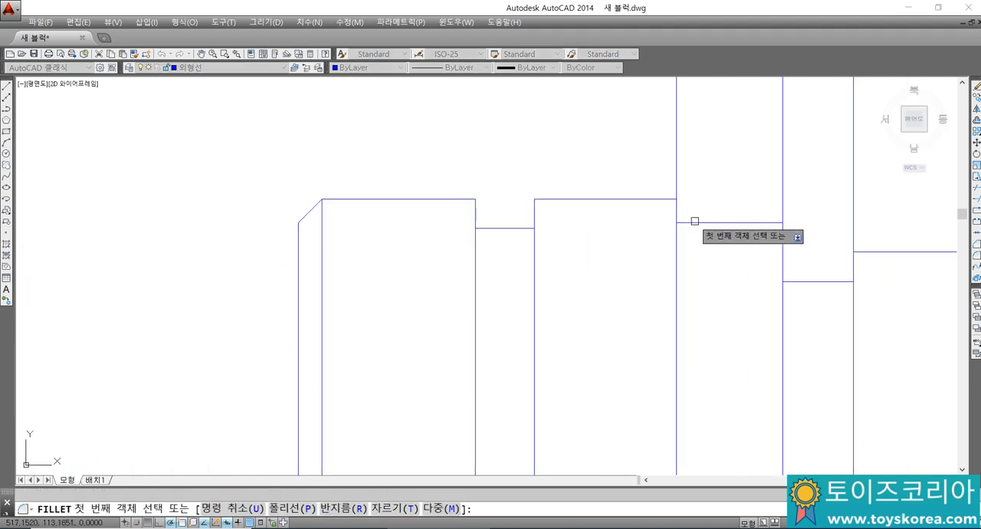
left_click(693, 216)
left_click(676, 208)
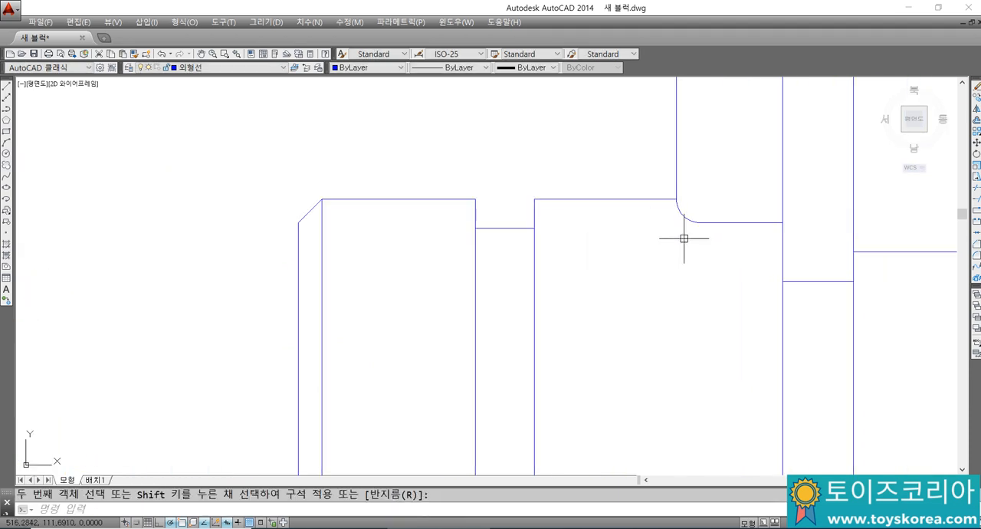
key("ctrl+z")
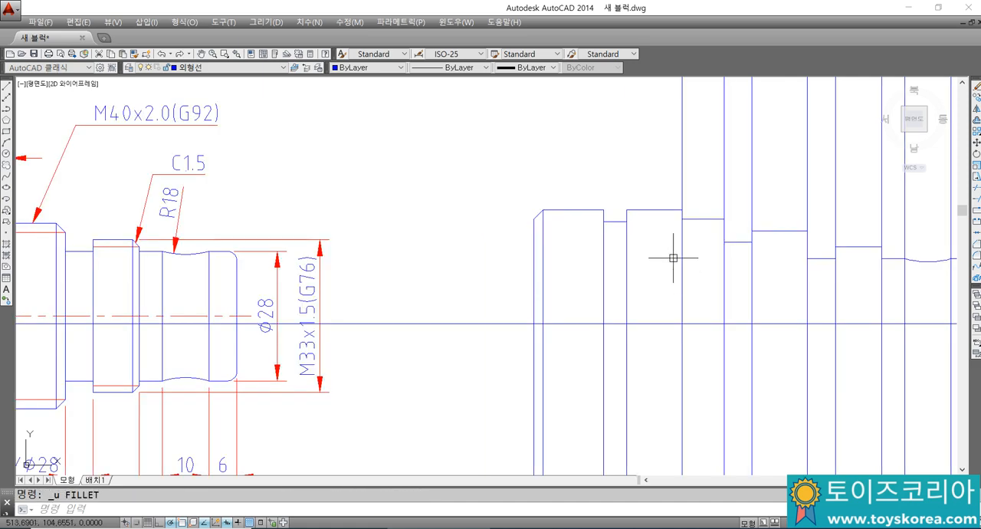
Step: Fillet the corner between the Ø45 outline and the Ø49 shoulder's vertical line in No trim mode, keeping the current radius
scroll(674, 226, "up", 4)
middle_click_drag(674, 278, 601, 218)
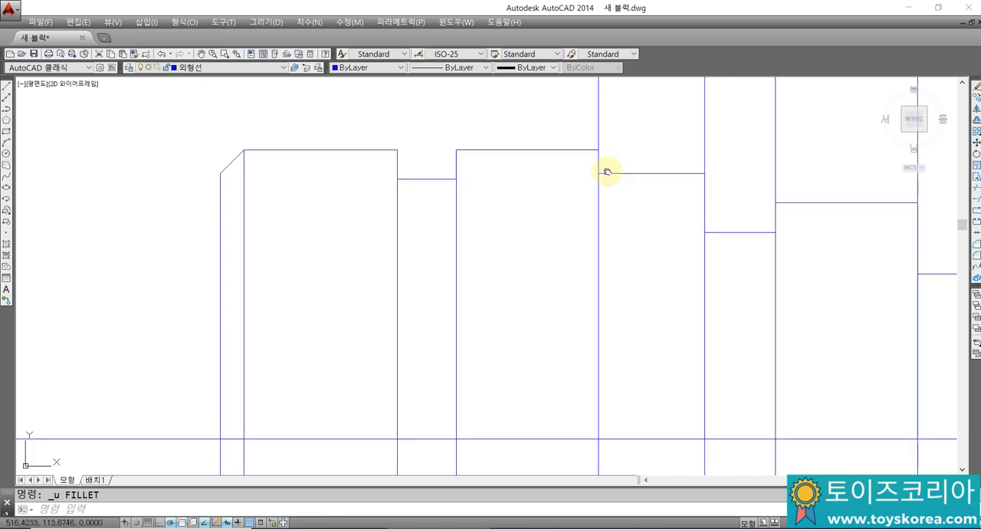
middle_click_drag(604, 167, 603, 174)
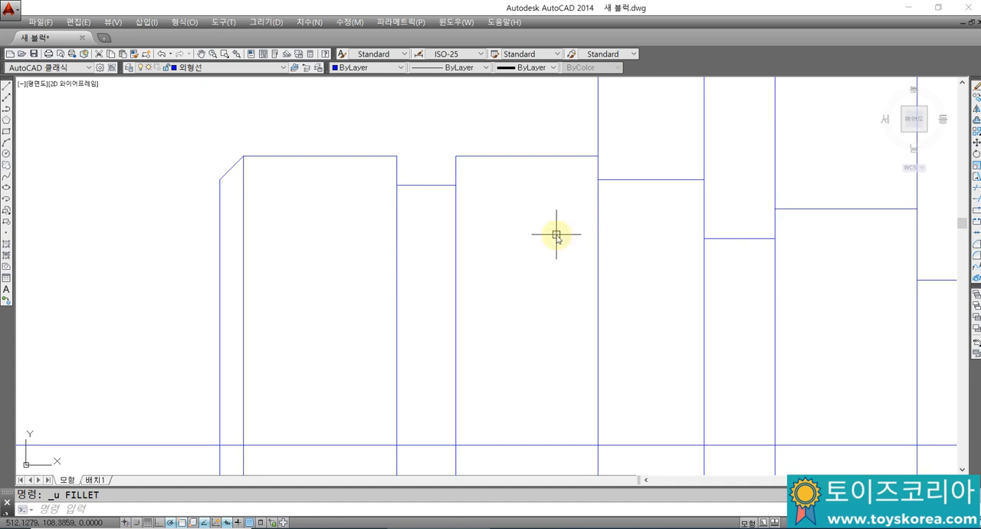
type("f")
key("Return")
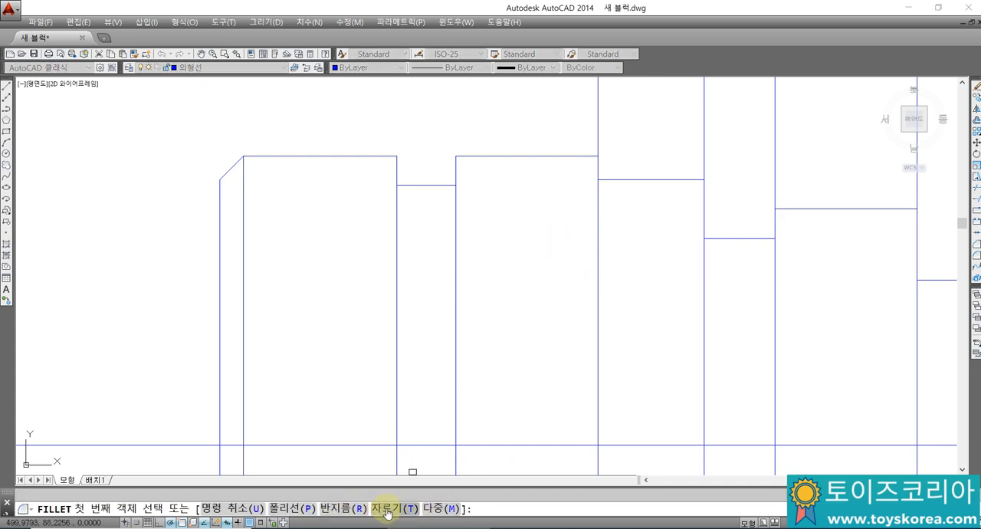
type("t")
key("Return")
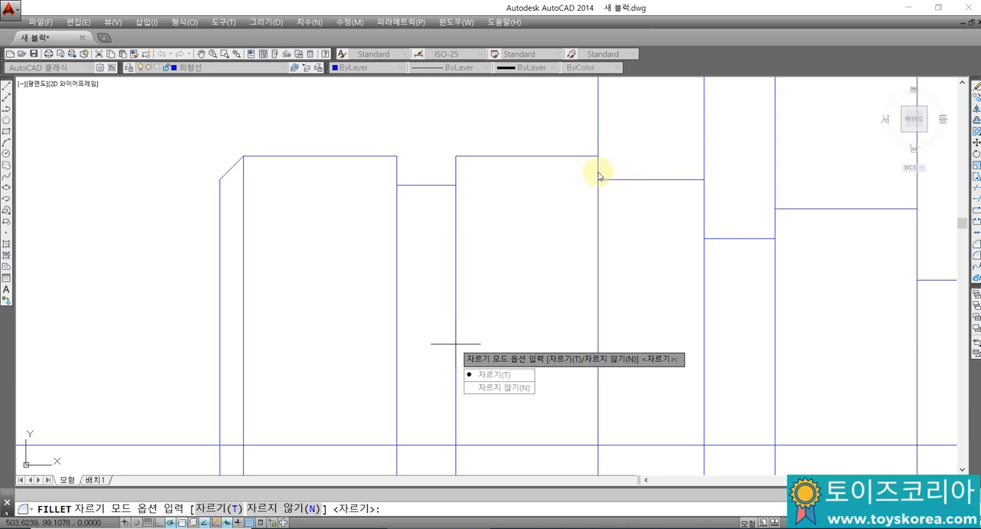
left_click(505, 389)
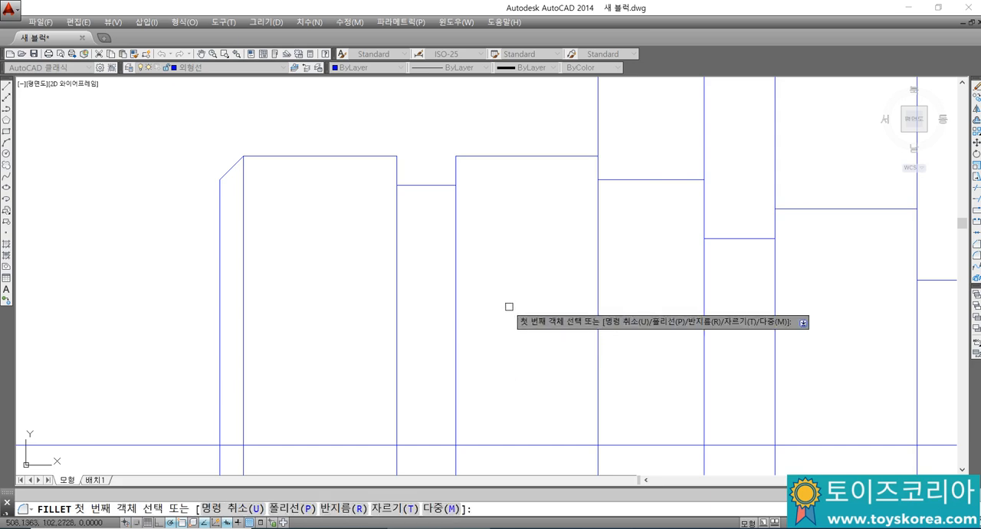
type("r")
key("Return")
key("Return")
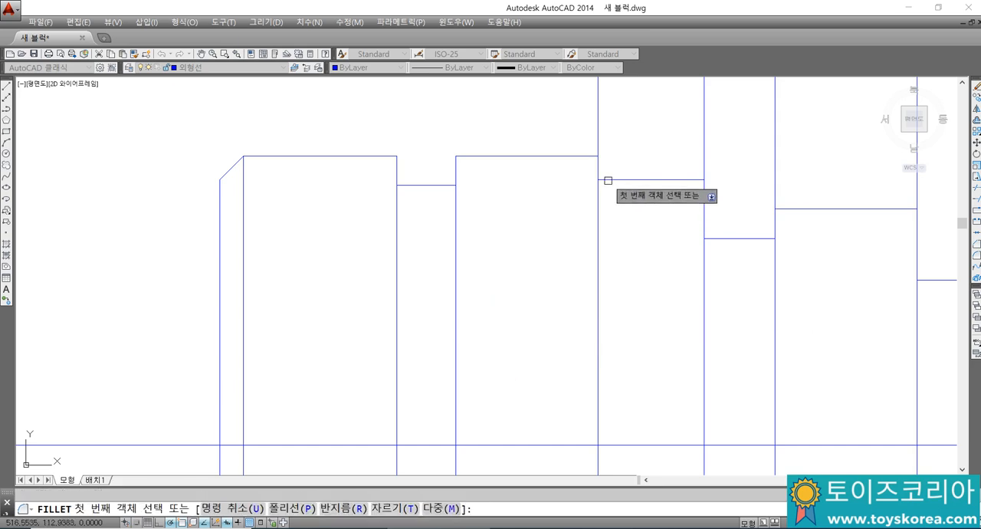
left_click(605, 179)
left_click(600, 164)
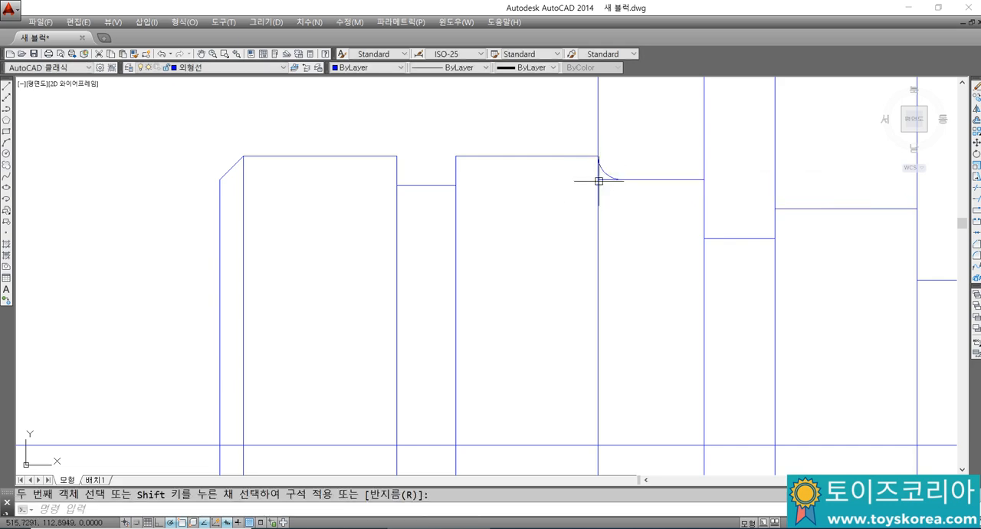
Step: Trim the leftover piece of the Ø45 outline beneath the new fillet, using the fillet arc as the cutting edge
scroll(603, 184, "up", 2)
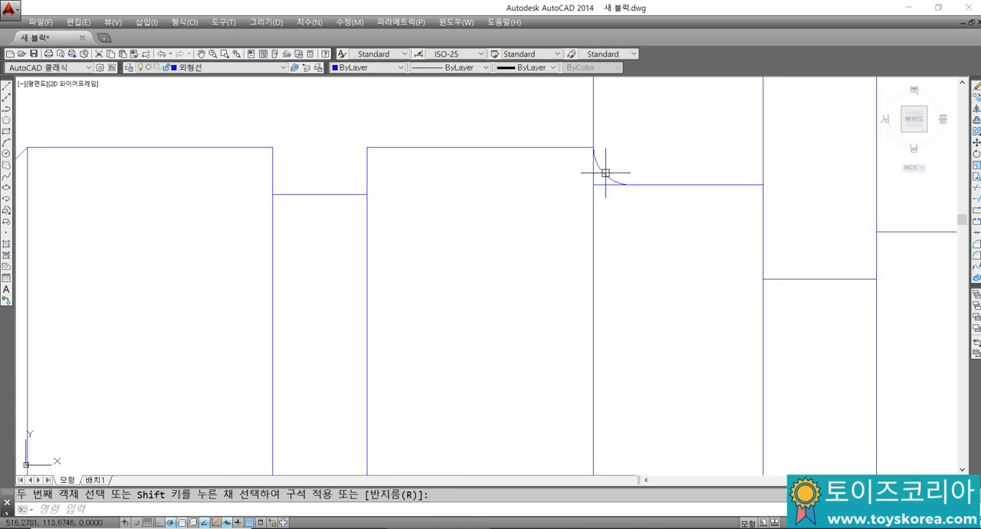
key("Return")
left_click(601, 182)
key("Return")
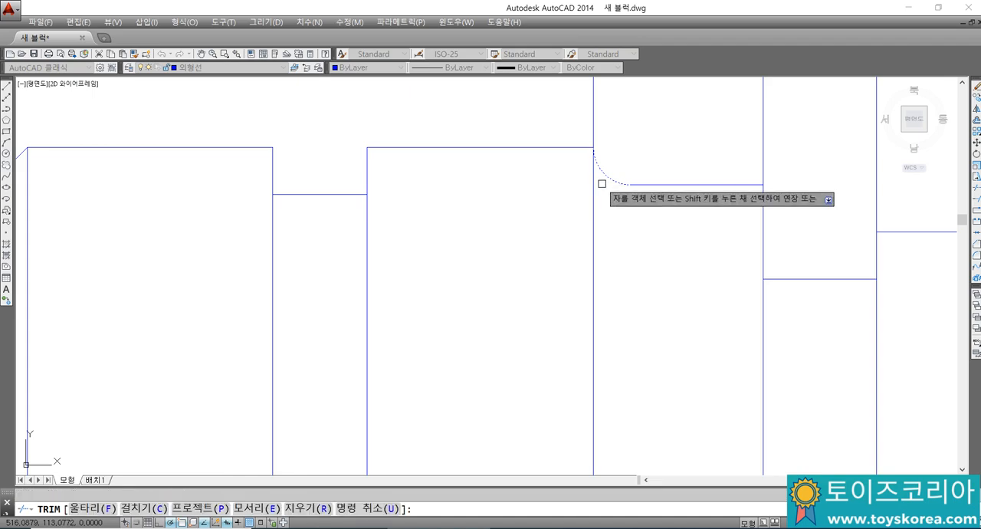
scroll(602, 184, "down", 2)
key("Escape")
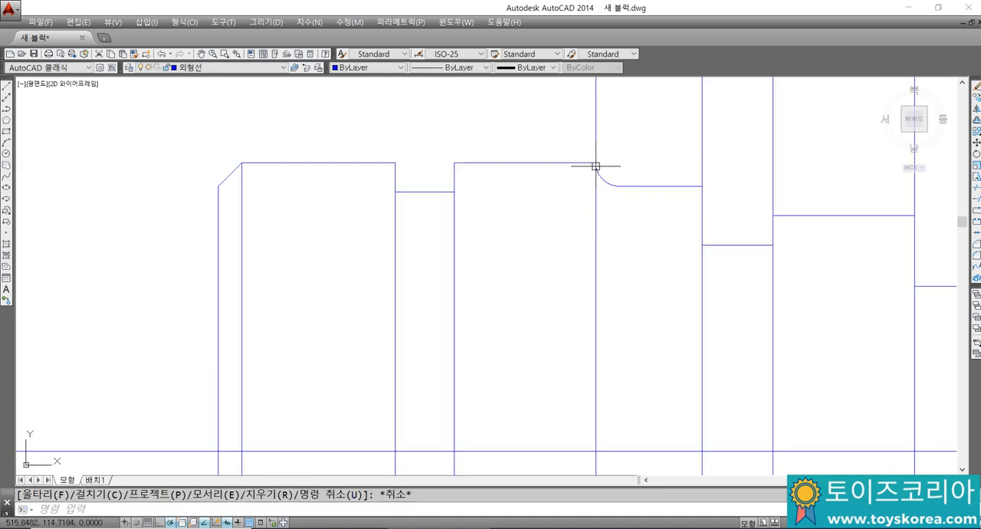
Step: Trim the part of the filleted shoulder's vertical line that extends above the Ø49 outline
scroll(596, 166, "down", 2)
middle_click_drag(662, 234, 349, 275)
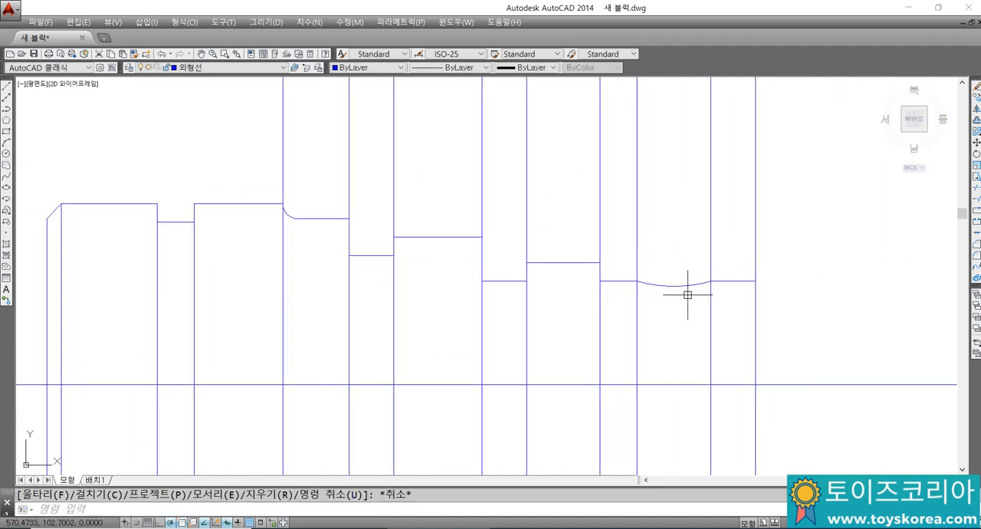
scroll(687, 295, "down", 3)
scroll(286, 251, "up", 4)
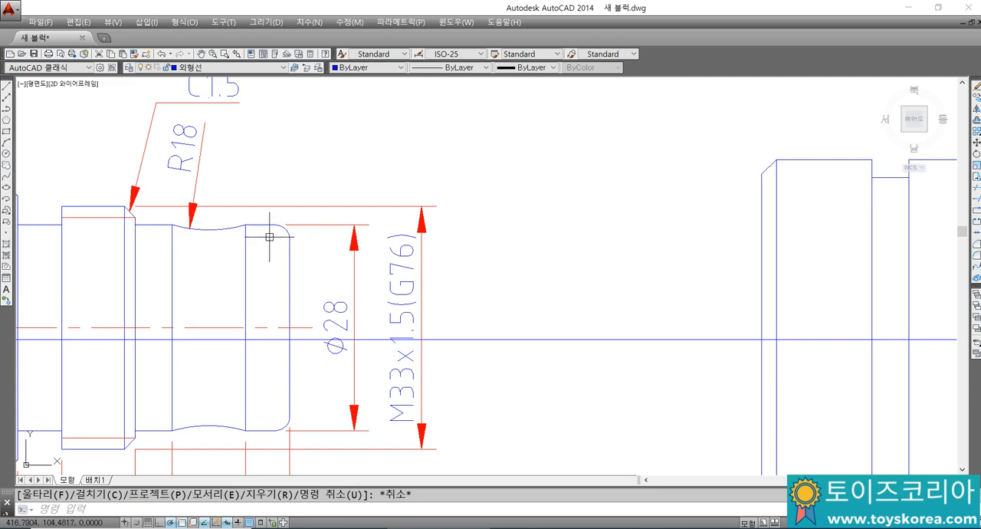
scroll(291, 226, "down", 4)
scroll(481, 230, "down", 3)
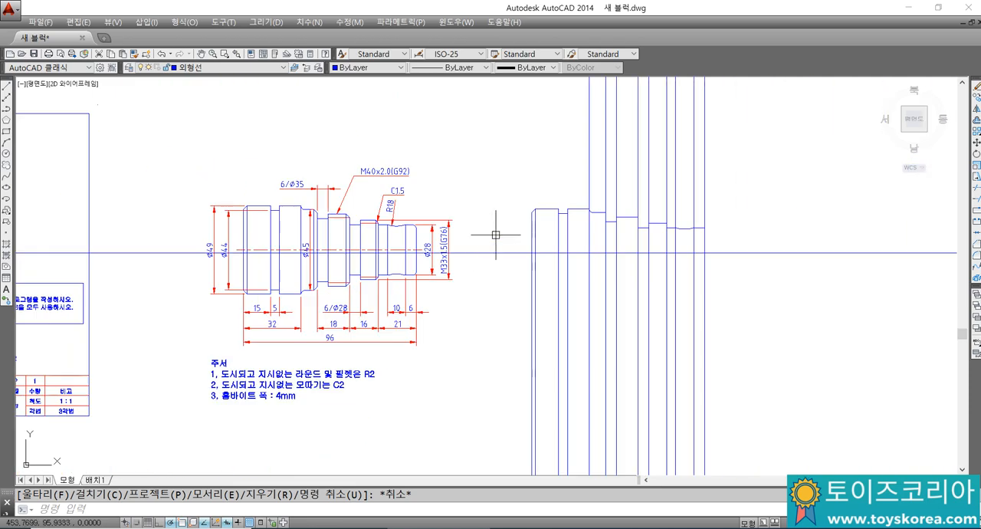
scroll(613, 220, "up", 2)
scroll(576, 202, "up", 4)
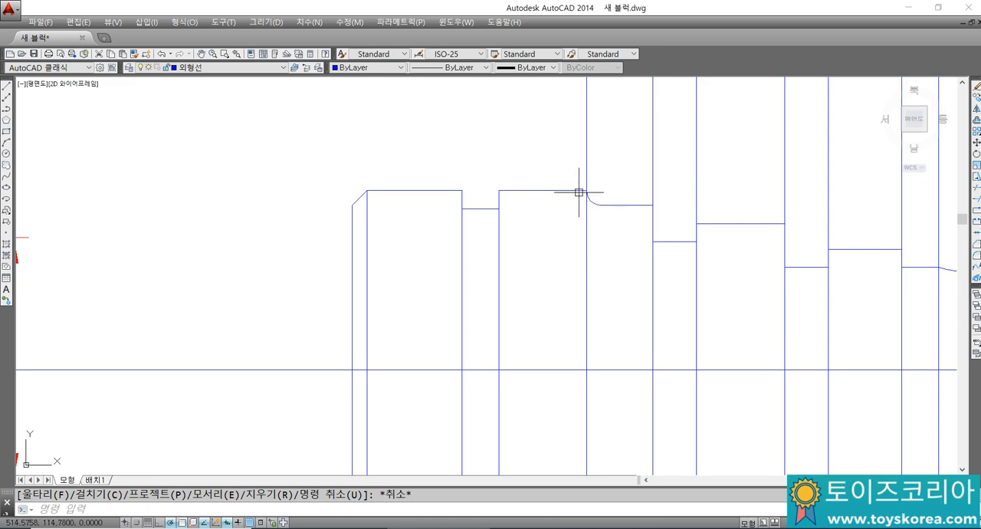
type("tr")
key("space")
left_click(582, 188)
key("space")
left_click(586, 184)
key("Escape")
key("Escape")
scroll(655, 212, "down", 2)
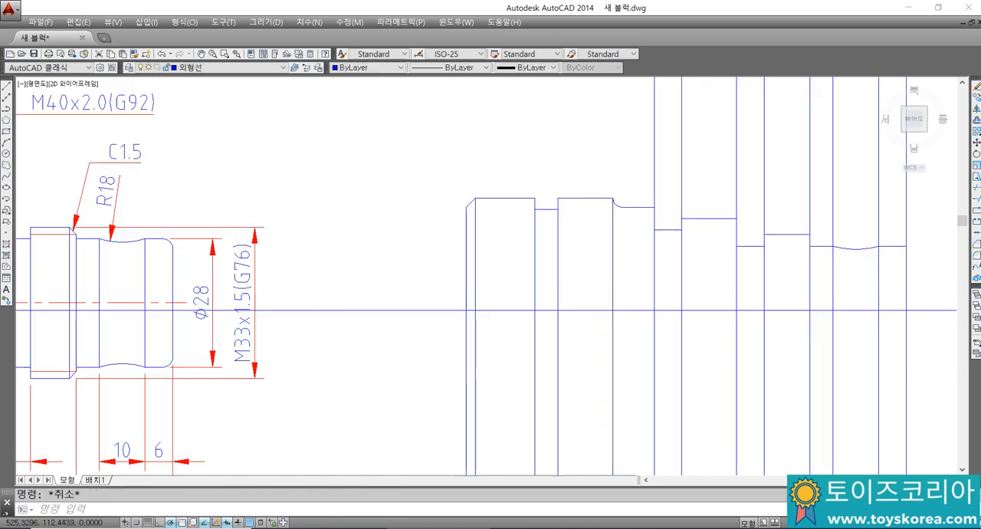
Step: Try to chamfer the right end of the Ø45 section without trimming, and erase the chamfer line
scroll(646, 225, "down", 2)
scroll(692, 208, "up", 2)
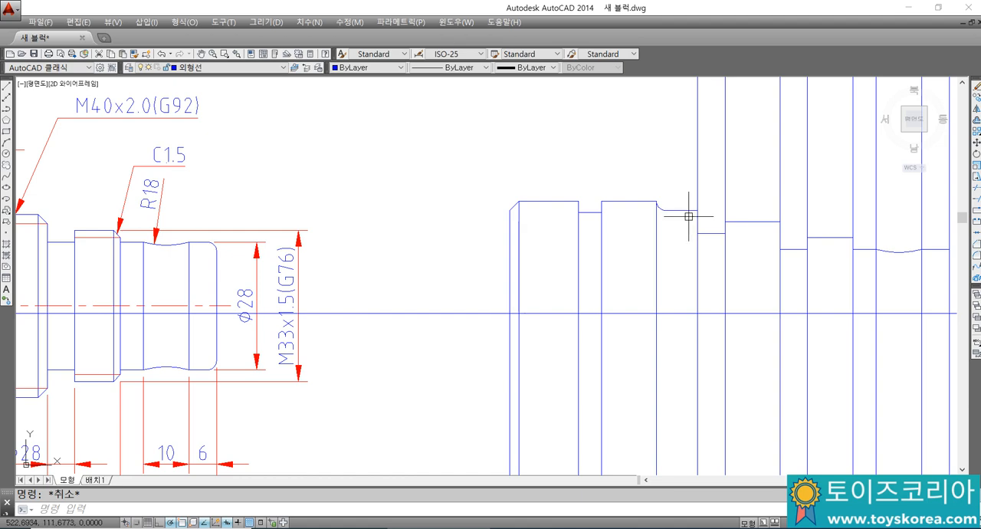
key("space")
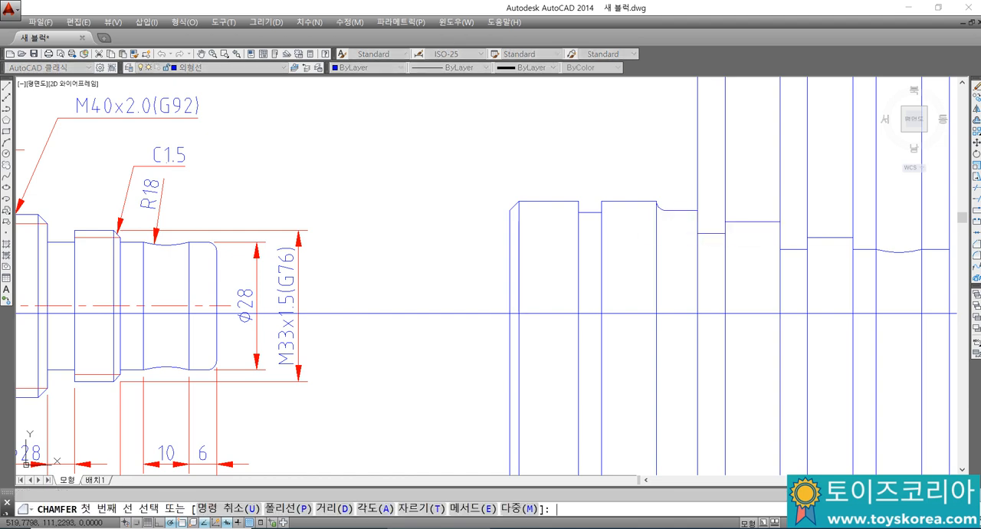
left_click(682, 209)
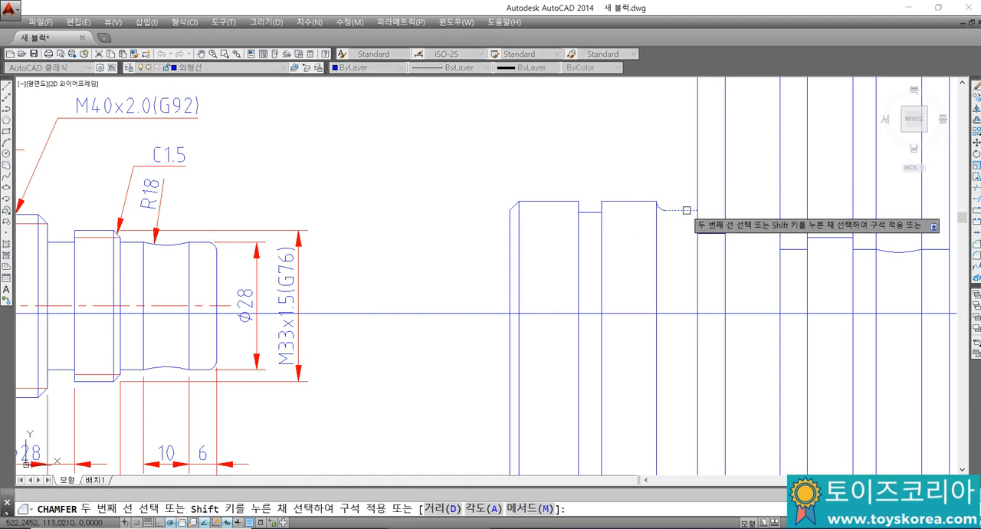
left_click(697, 220)
scroll(689, 223, "up", 2)
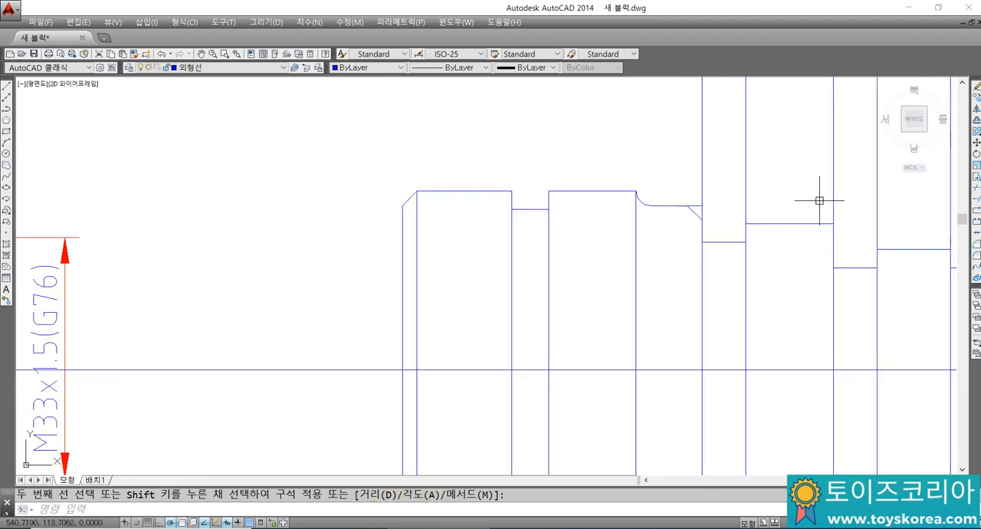
left_click(694, 213)
type("e")
key("space")
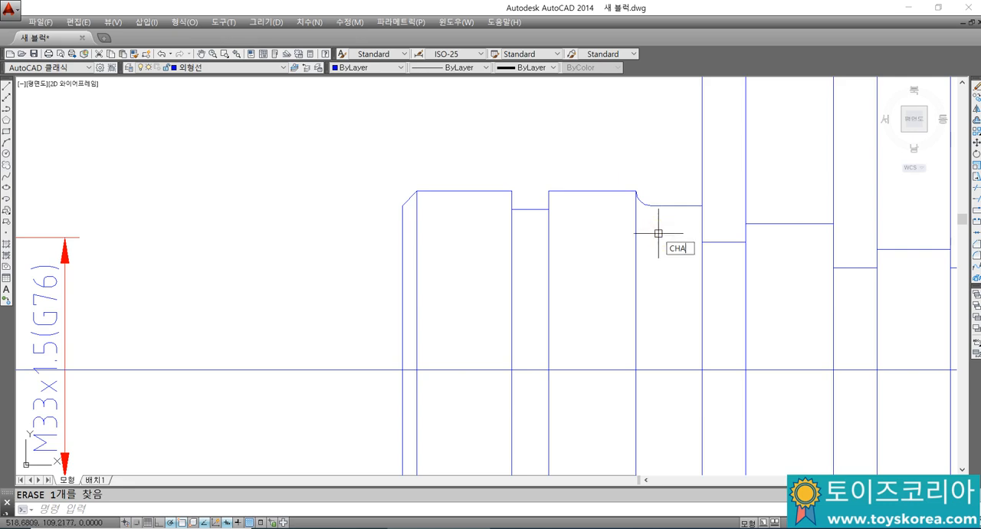
type("CHA")
key("space")
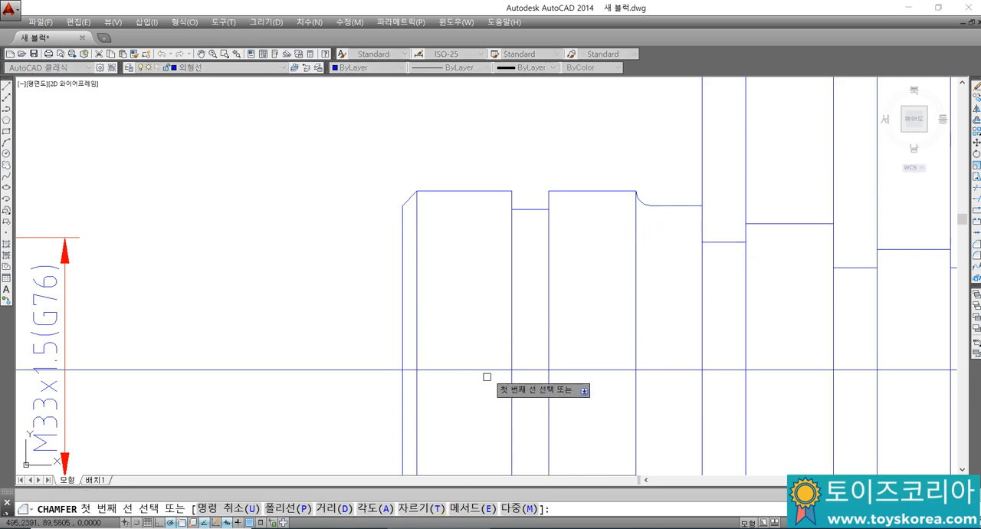
type("t")
key("space")
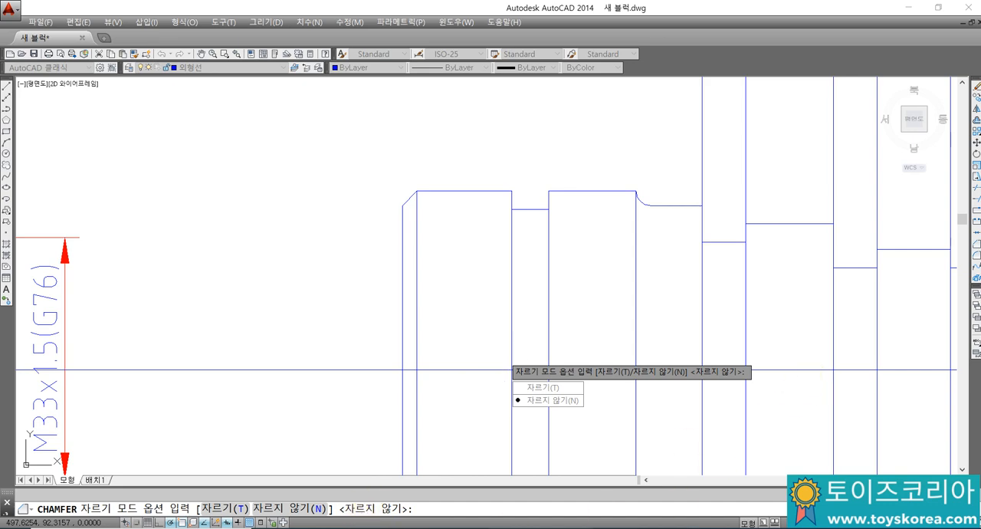
Step: Switch to the Notepad notes and add the lines "필렛하고 챔퍼의 자르기는" and "서로 공유되어 있습니다."
left_click(511, 527)
type("필렛")
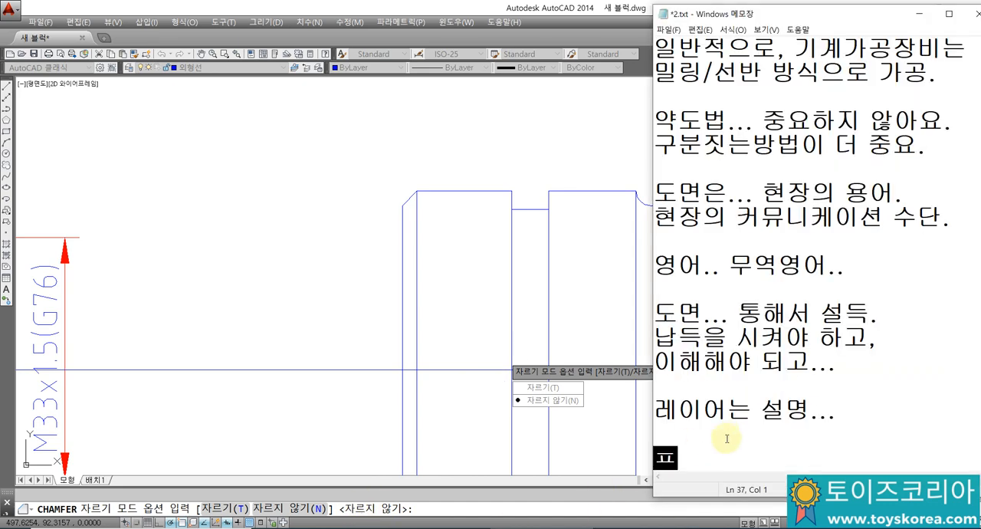
type("하고")
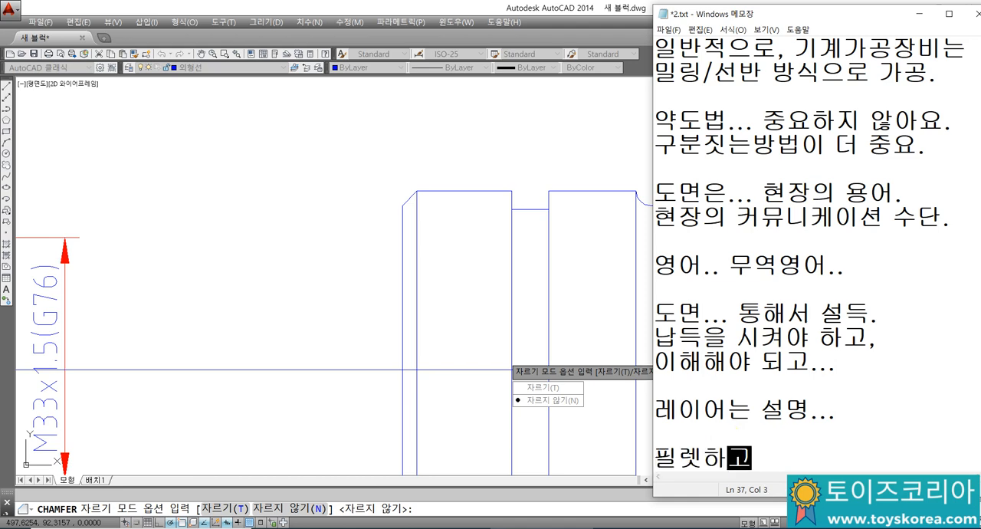
type(" ㅊ퍼")
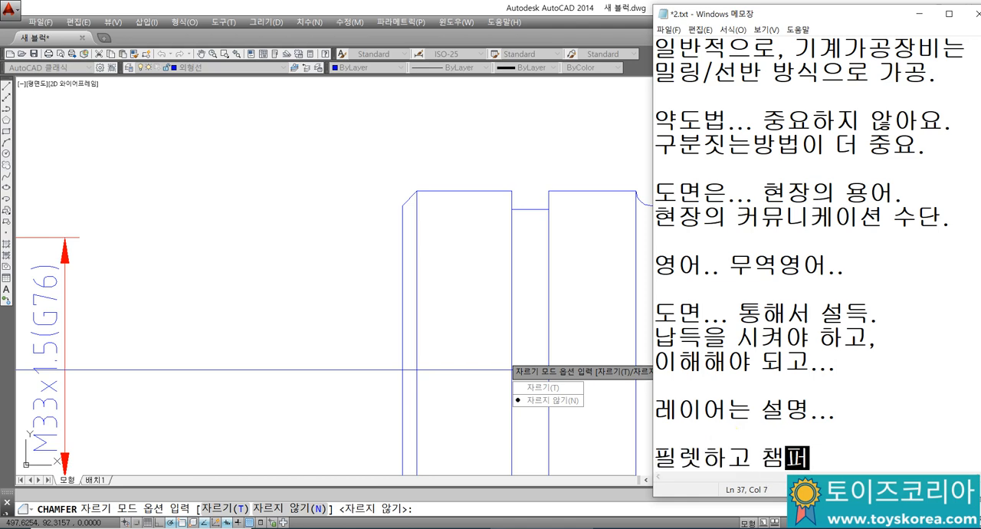
type("의 자르기는")
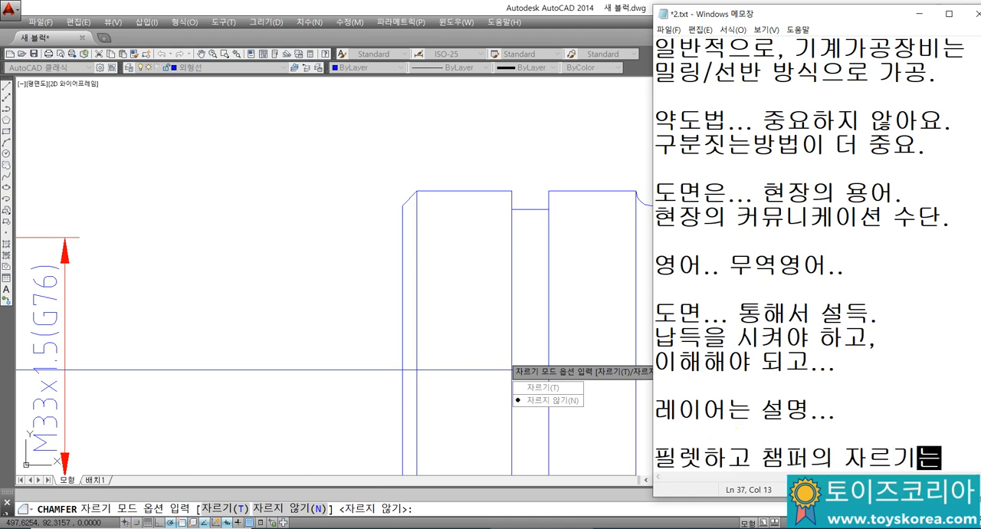
key("Return")
type("서로 공")
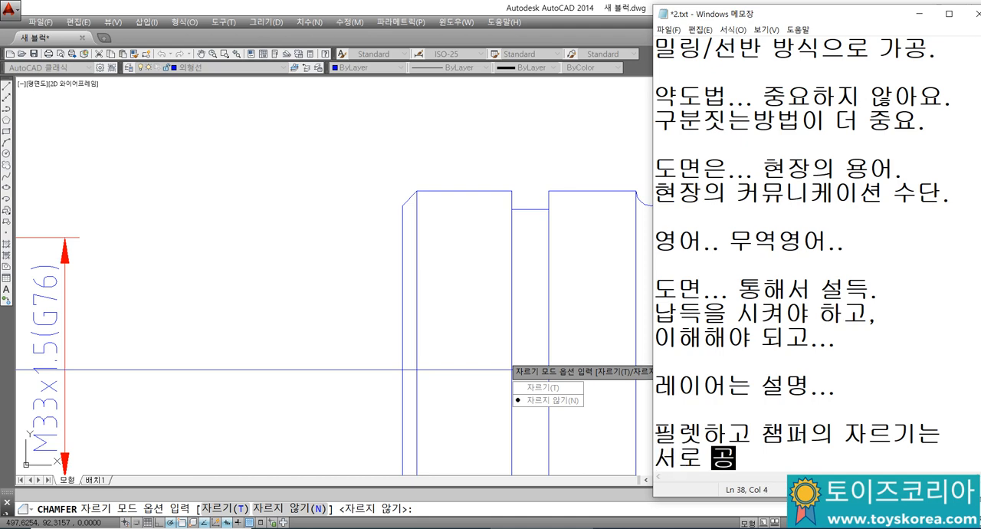
type("유됭어 있습니다.")
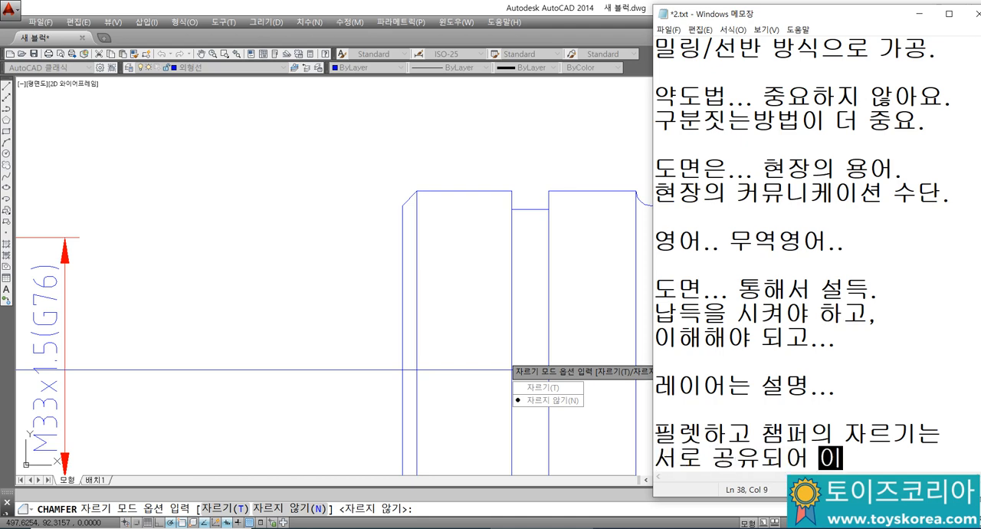
Step: Add the note lines "자르기나 자르지 않기는" and "저는, 자르기를 놓고 씁니다.", followed by blank space
key("Return")
type("자")
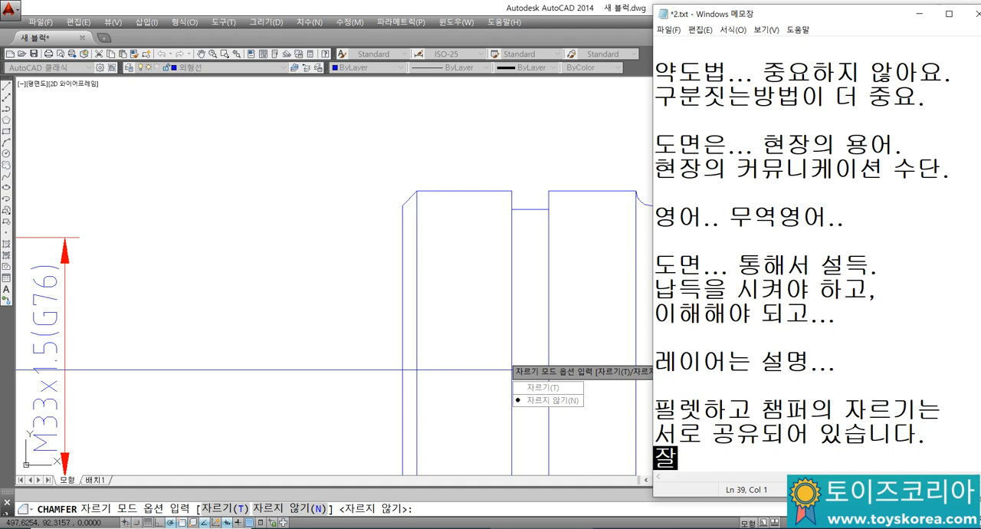
type("르기ㅏ ")
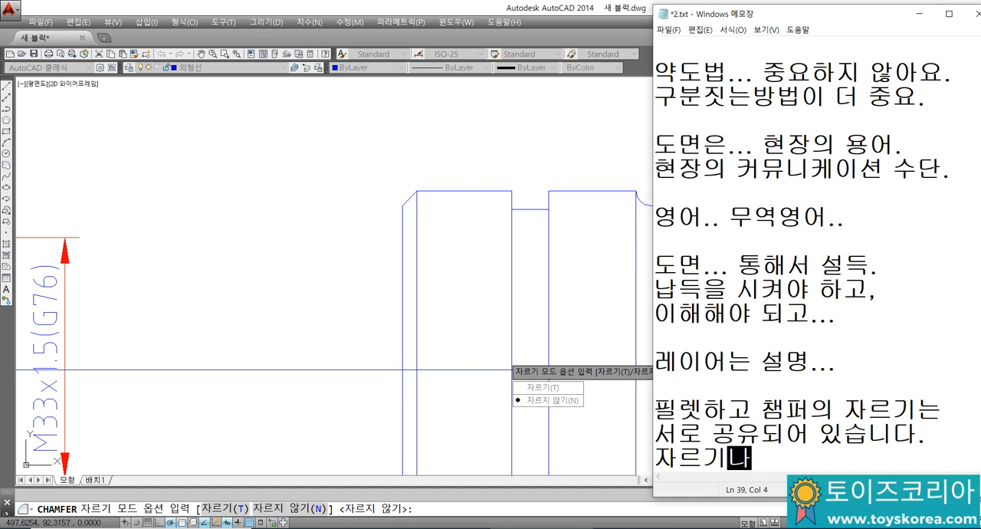
type(" 자르지 않기")
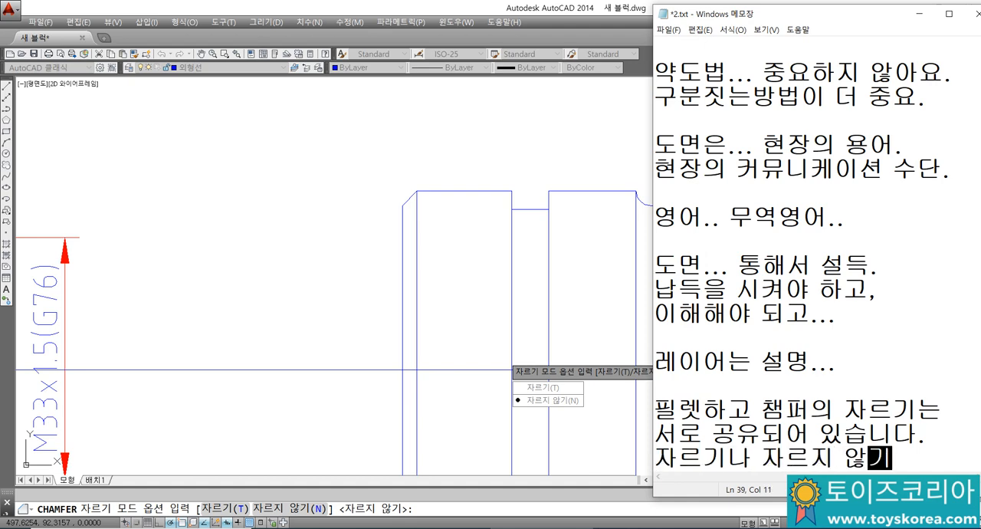
type("ㄴ")
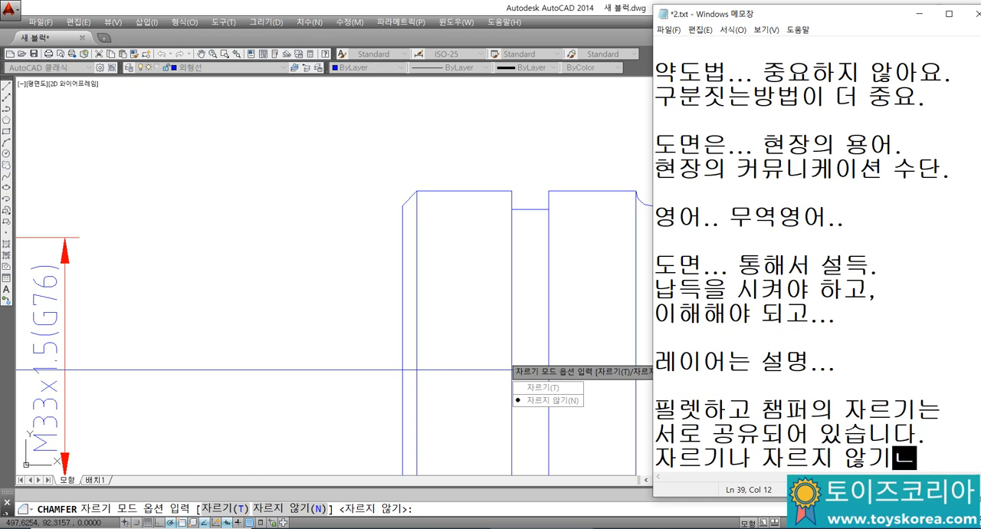
key("Return")
type("저는, 자르길")
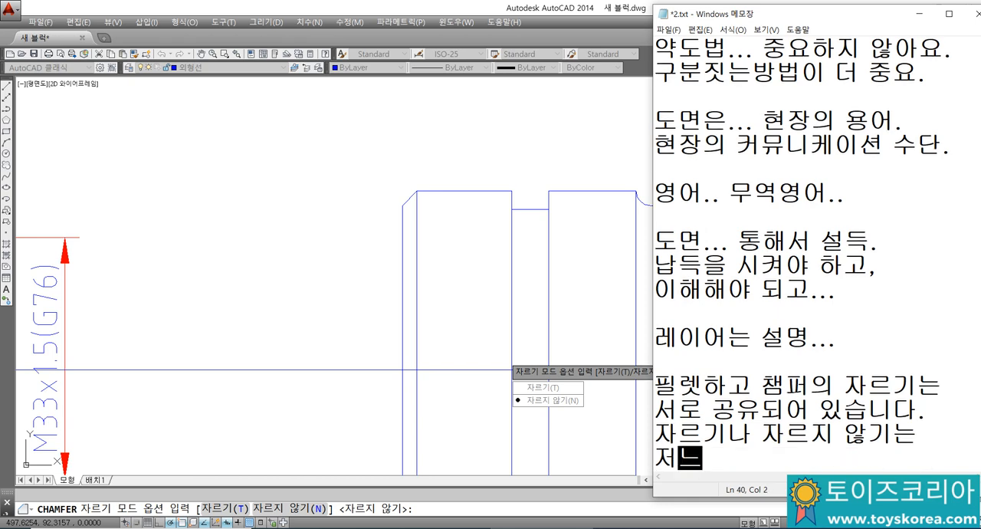
type("를 놓고")
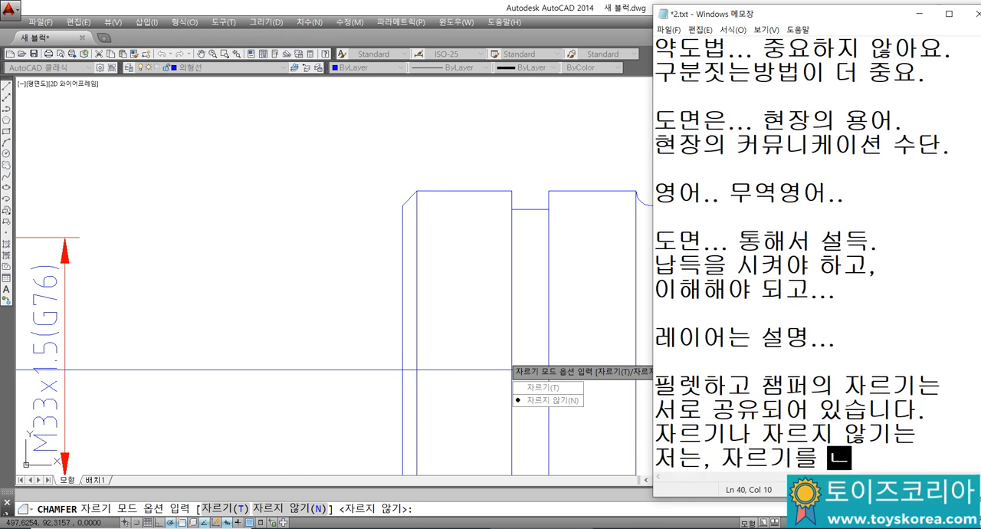
type(" 씁니다.")
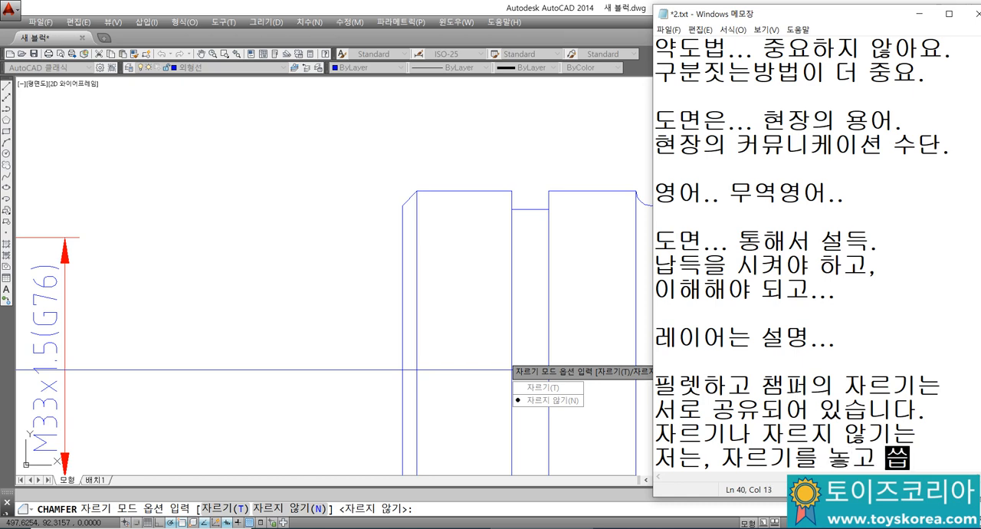
key("Return")
key("Return")
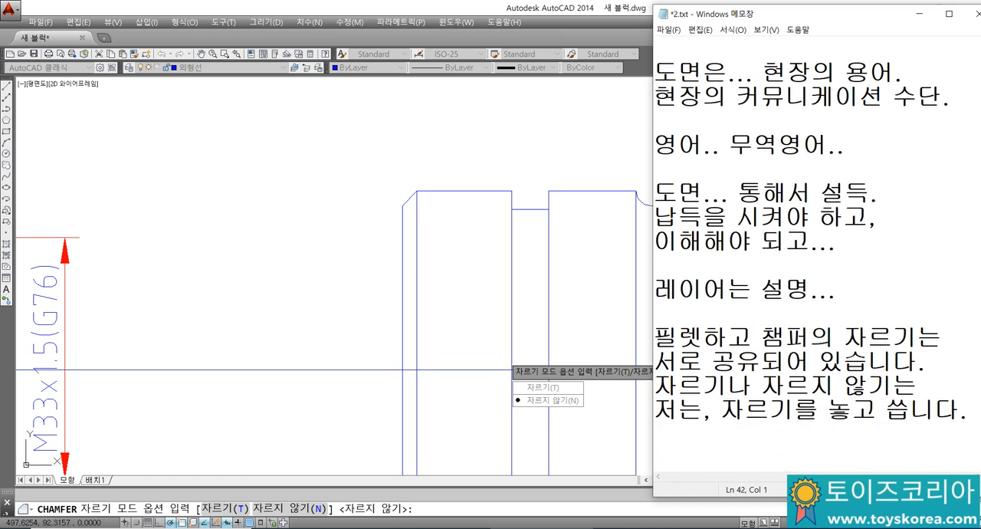
Step: Switch back to AutoCAD and cancel the pending chamfer command
left_click(474, 305)
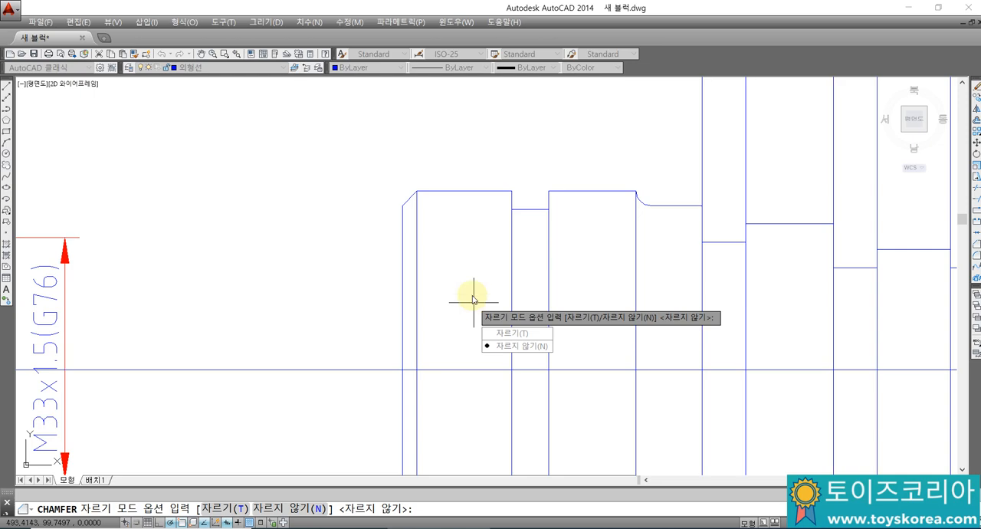
key("Escape")
scroll(472, 295, "down", 4)
middle_click_drag(501, 299, 575, 278)
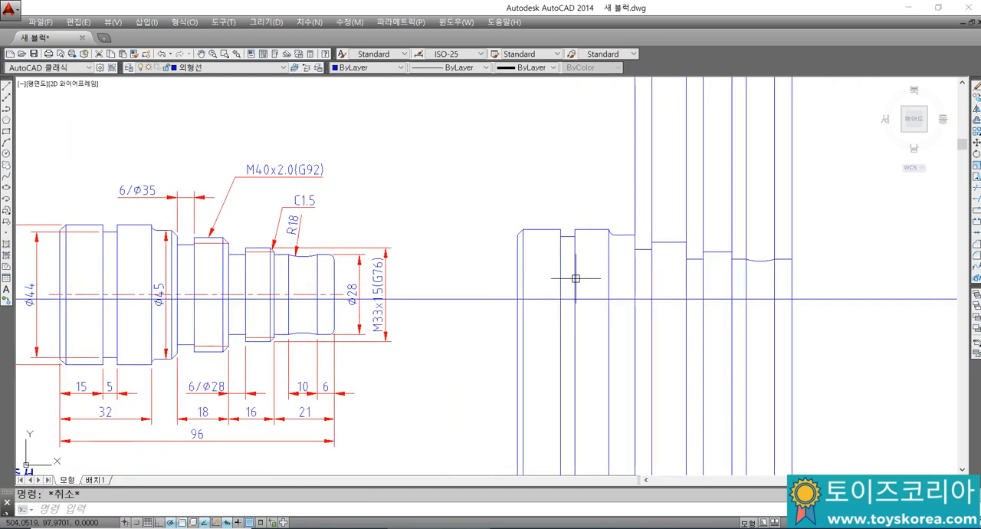
scroll(576, 278, "up", 2)
scroll(618, 247, "down", 3)
scroll(618, 247, "up", 3)
Step: Chamfer the outer corner at the right end of the Ø45 section in Trim mode, keeping the current distances
type("c")
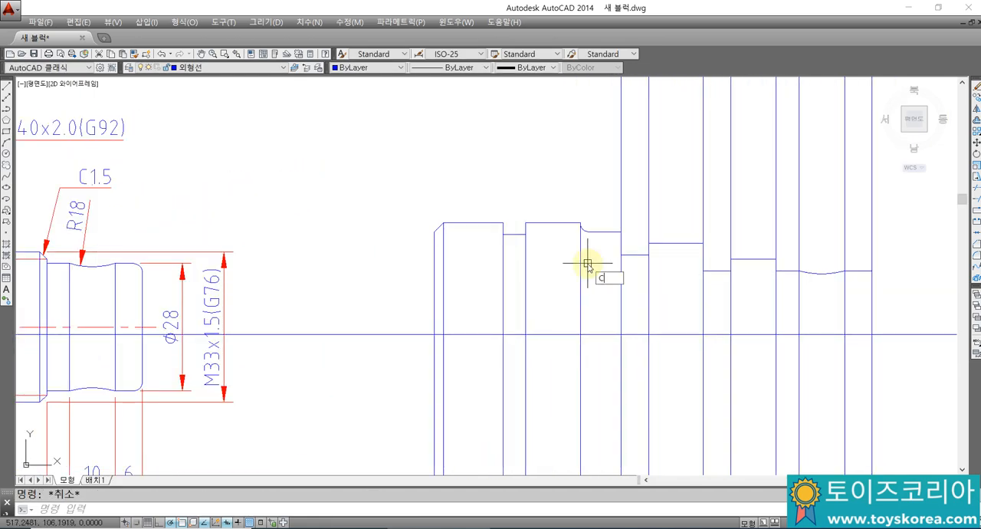
type("ha")
key("Return")
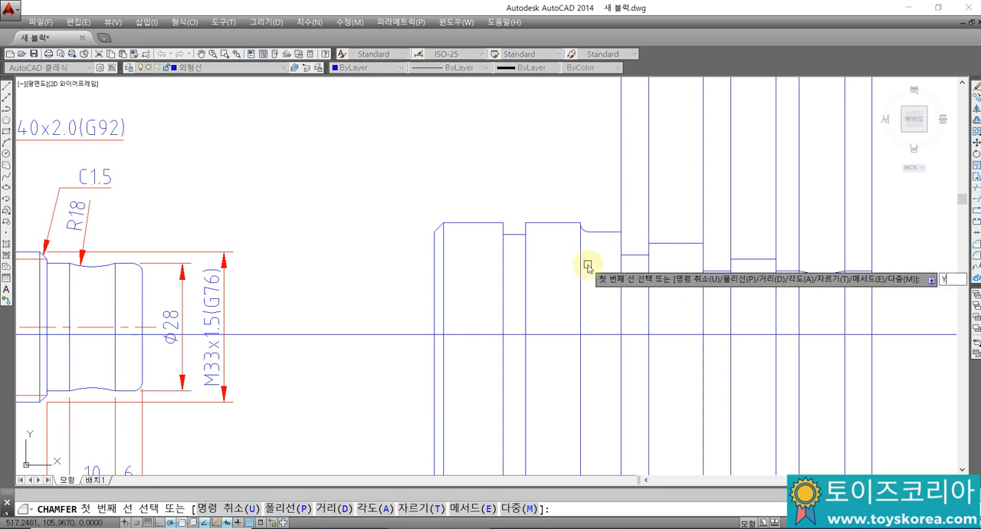
type("t")
key("Return")
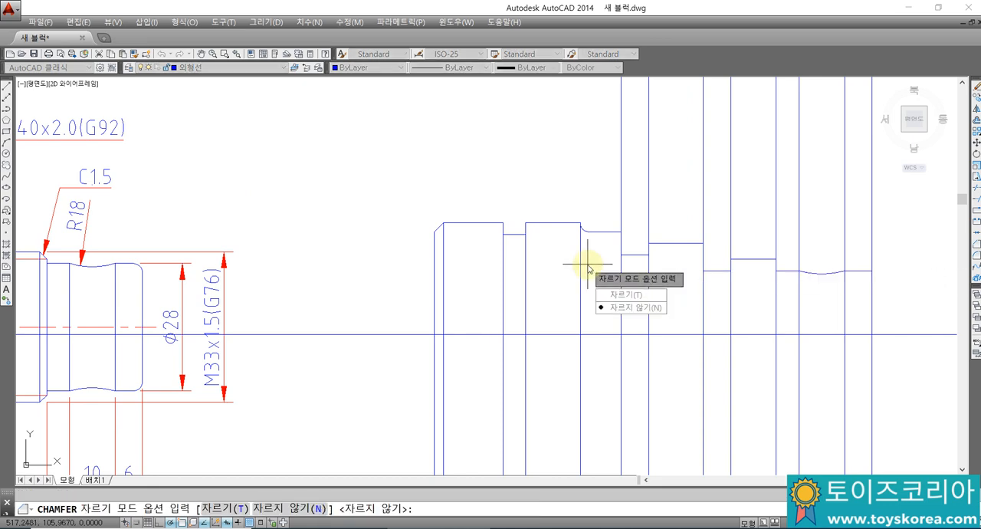
type("t")
key("Return")
type("d")
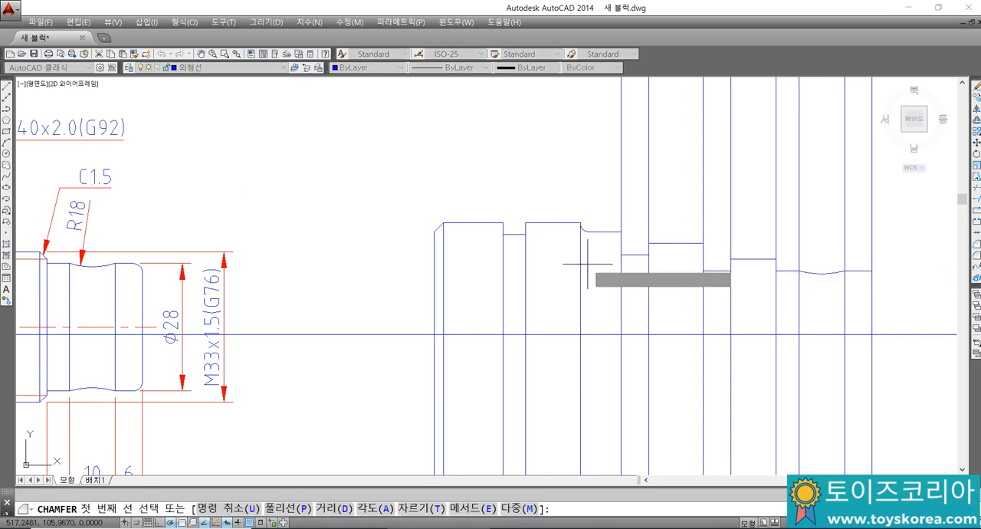
key("Return")
key("Return")
key("Return")
left_click(620, 227)
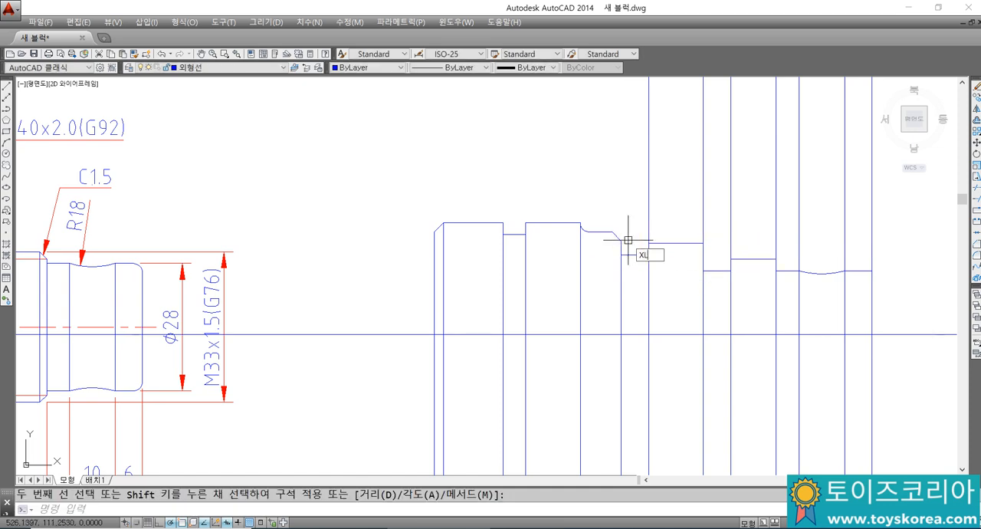
Step: Draw a vertical construction line through the upper start point of the Ø45 section's chamfer
key("Return")
left_click(613, 226)
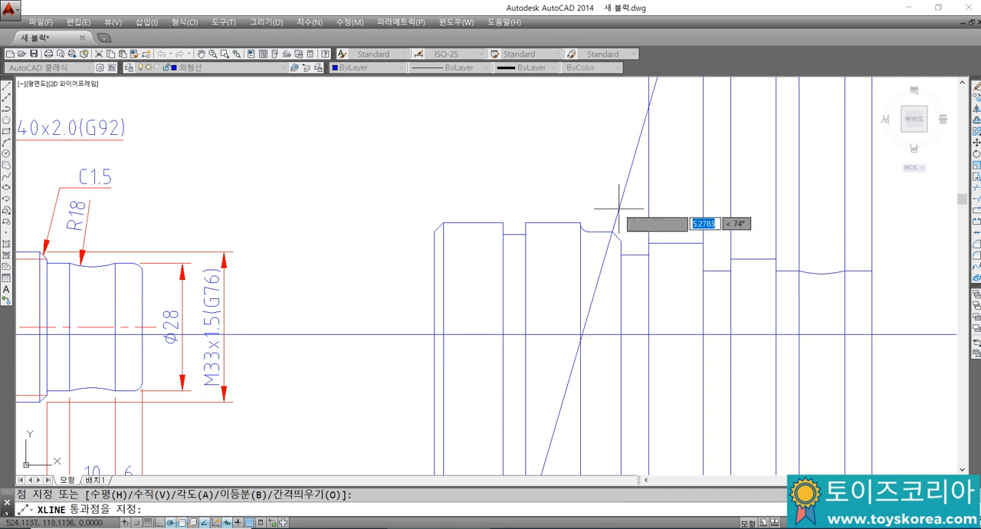
left_click(611, 202)
key("Escape")
Step: Trim the part of the new chamfer edge line above the Ø45 outline, using that outline as the cutting edge
type("tr")
key("Return")
left_click(608, 229)
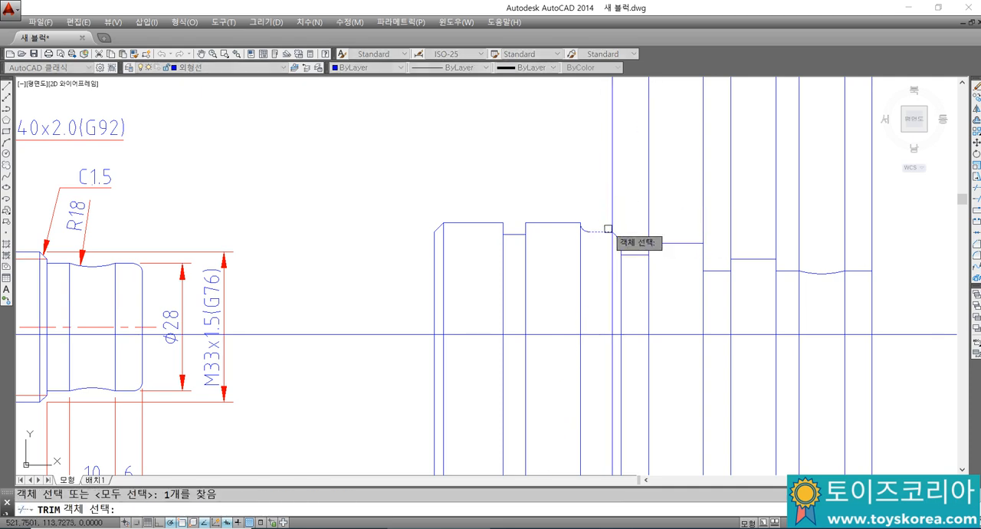
key("Return")
scroll(606, 219, "down", 2)
key("Escape")
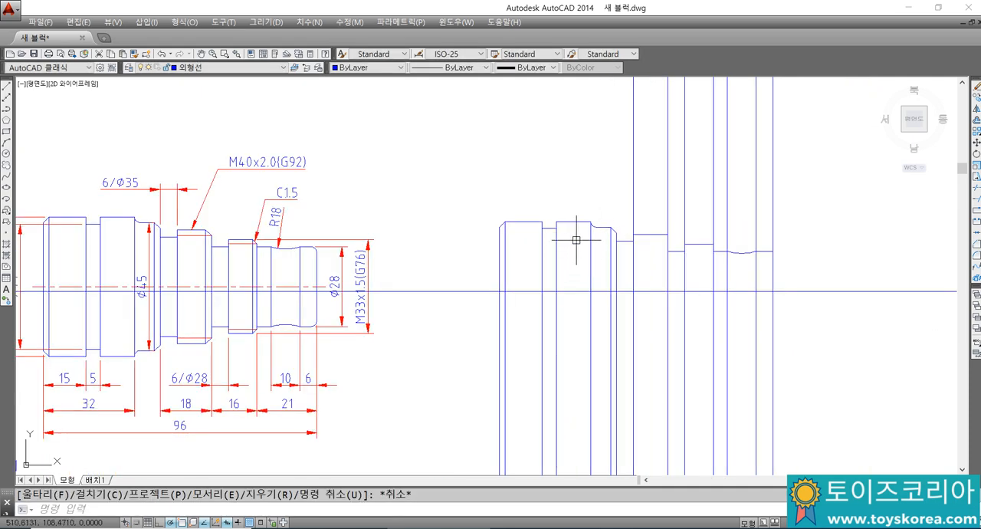
Step: Trim the M40 section's left vertical line above its outline, using the M40 outline as the cutting edge
key("Return")
left_click(646, 235)
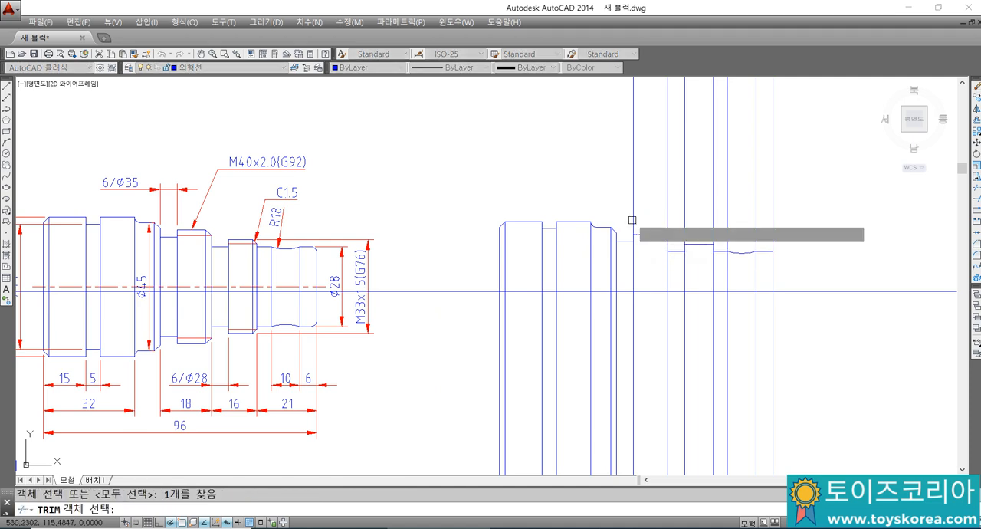
key("Return")
left_click(633, 220)
key("Escape")
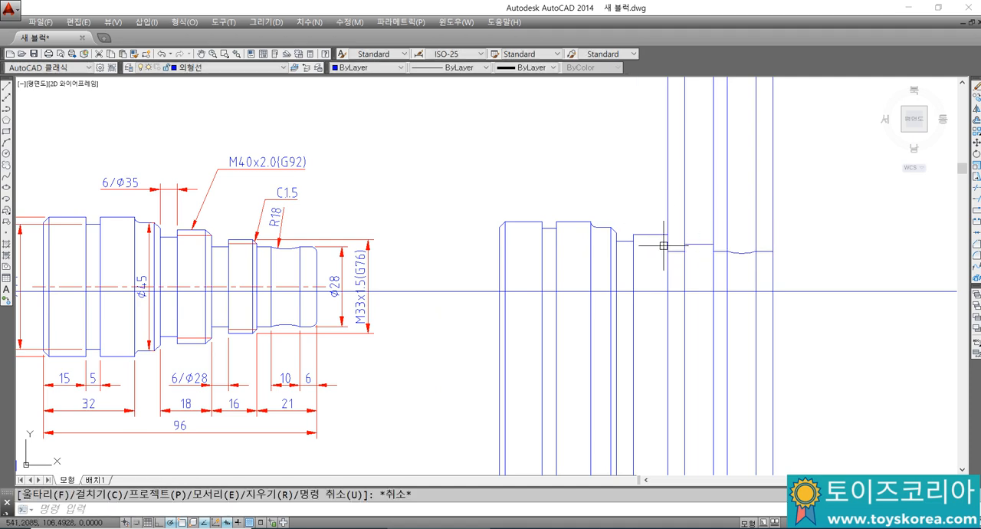
Step: Chamfer the outer corner at the right end of the M40 section with the current distances and Trim mode
type("CH")
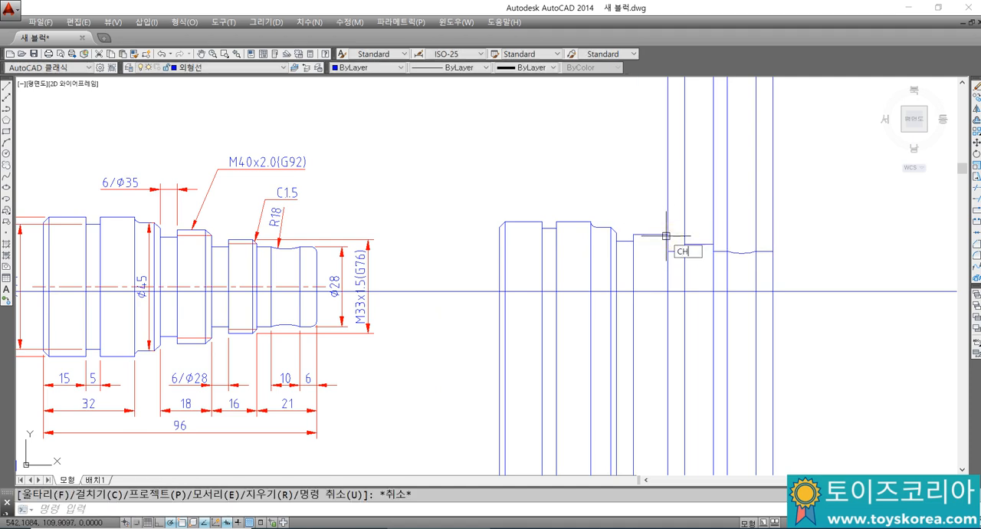
type("A")
key("Return")
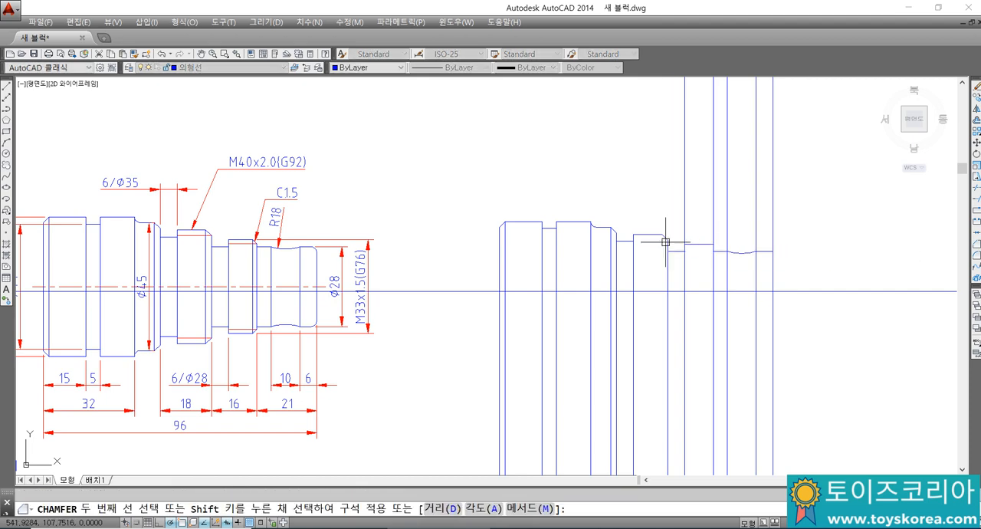
left_click(666, 242)
Step: Draw a vertical construction line through the upper start point of the M40 section's chamfer
type("XL")
key("Return")
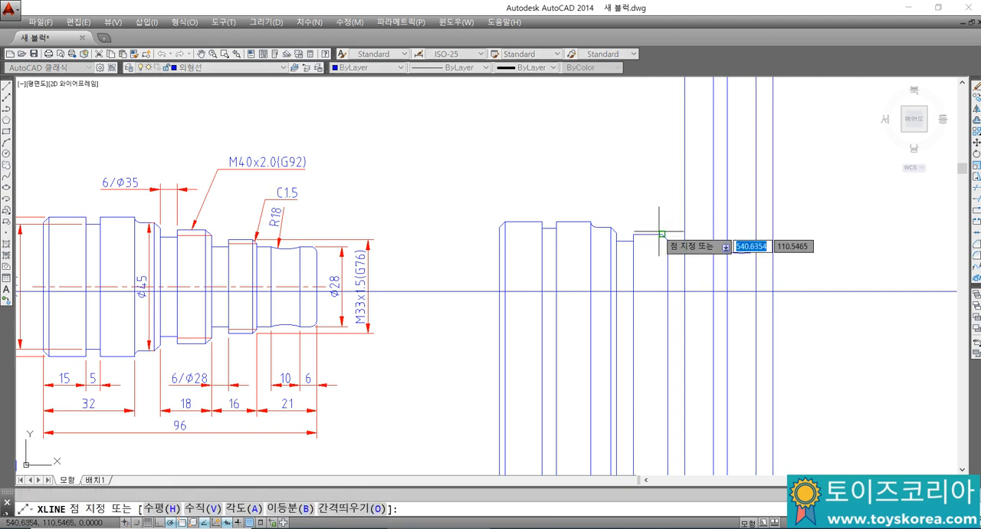
left_click(661, 234)
key("Escape")
Step: Trim the part of the M40 section's chamfer edge line that extends above the M40 outline
type("T")
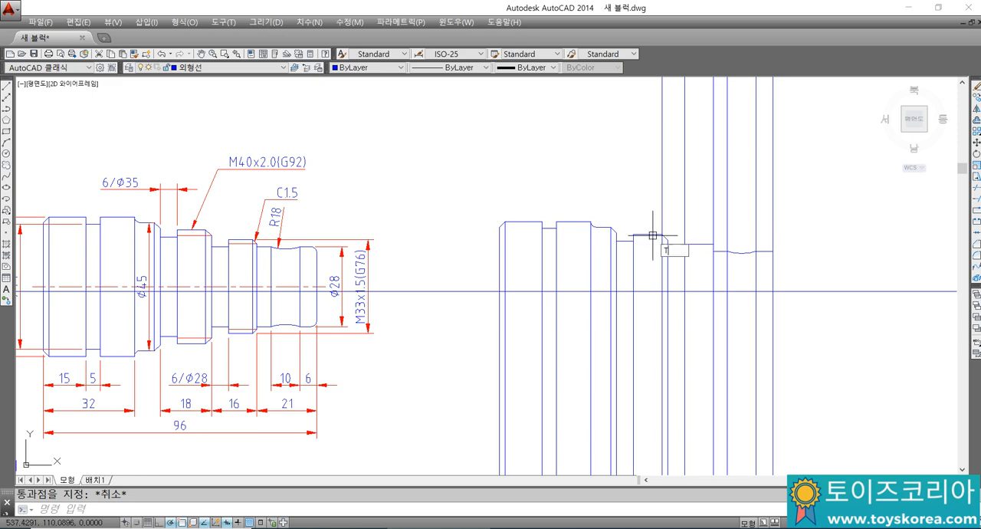
type("R")
key("Return")
key("Return")
scroll(653, 236, "up", 2)
key("Escape")
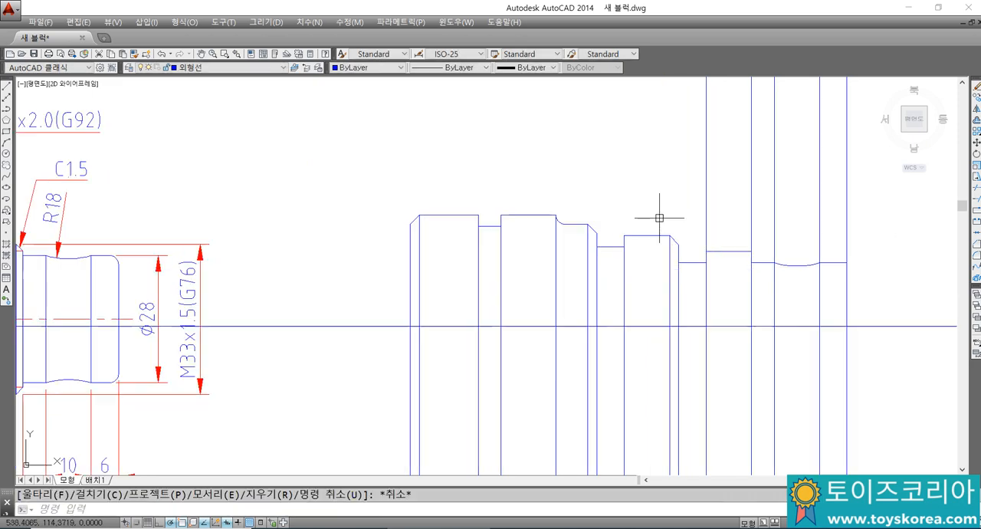
Step: Examine the M40x2.0 thread's outline and callout in the reference drawing and compare them with the redrawn M40 section
scroll(659, 241, "up", 4)
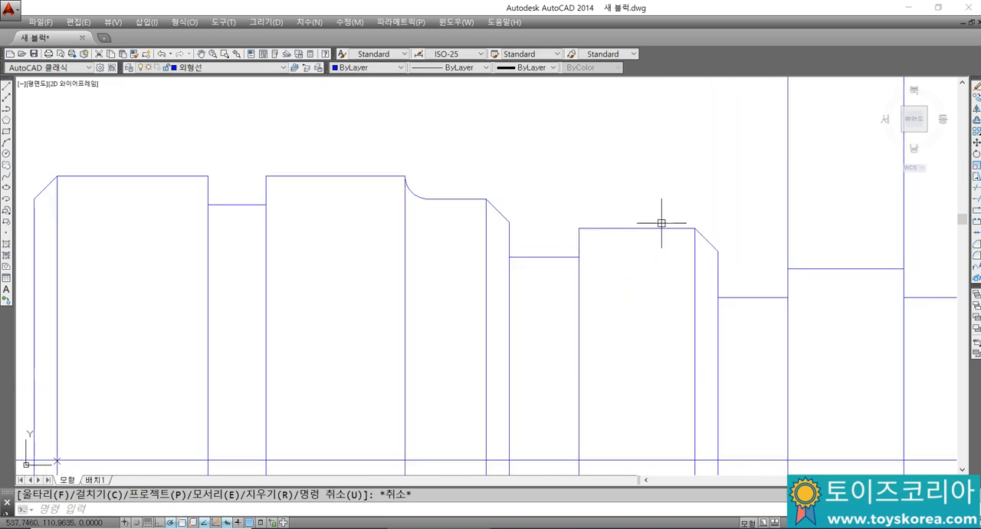
scroll(661, 223, "down", 4)
middle_click_drag(241, 237, 503, 225)
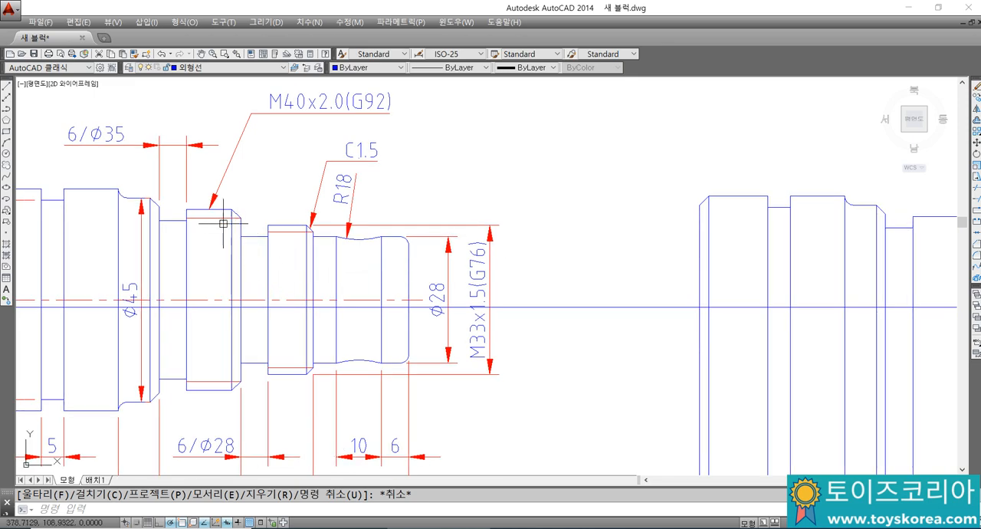
scroll(532, 258, "down", 2)
scroll(558, 246, "up", 5)
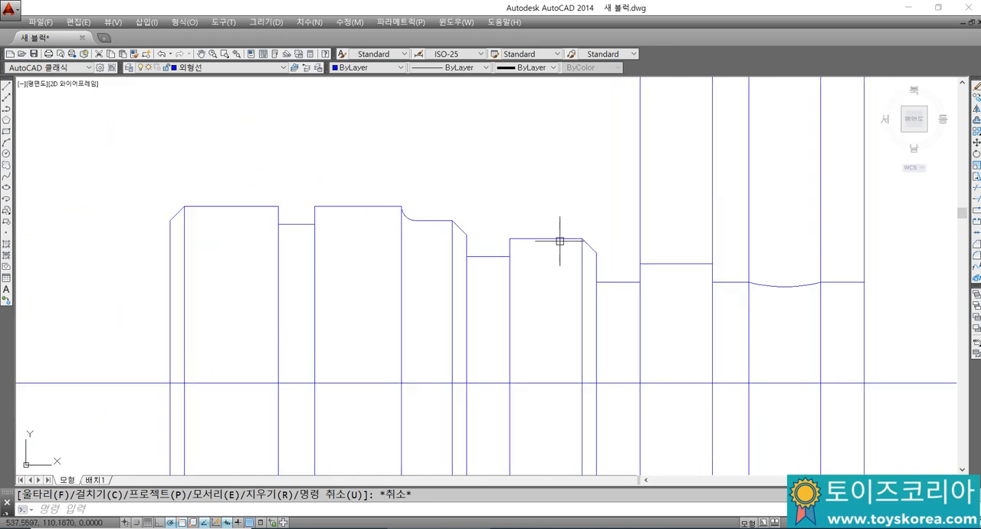
scroll(557, 235, "down", 4)
middle_click_drag(254, 269, 410, 264)
scroll(272, 255, "up", 2)
left_click(229, 210)
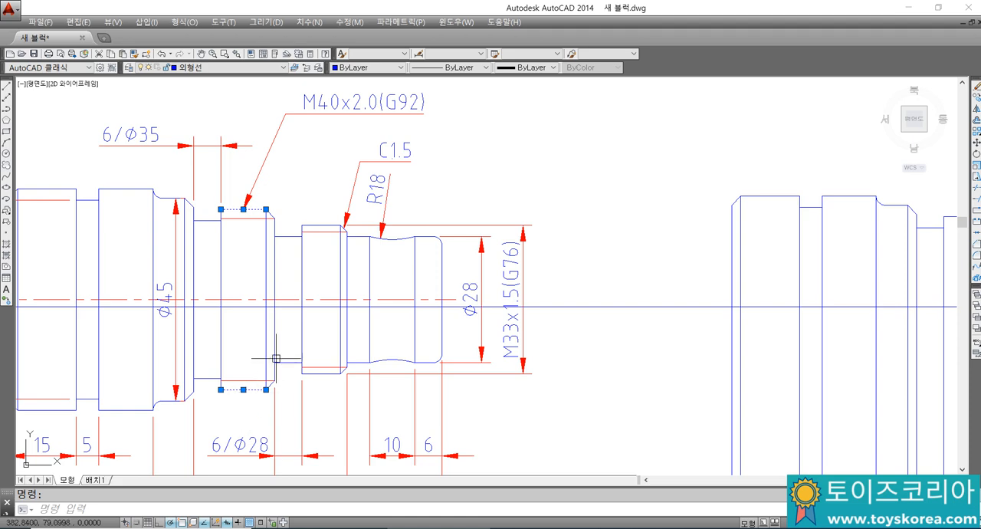
key("Escape")
left_click(301, 83)
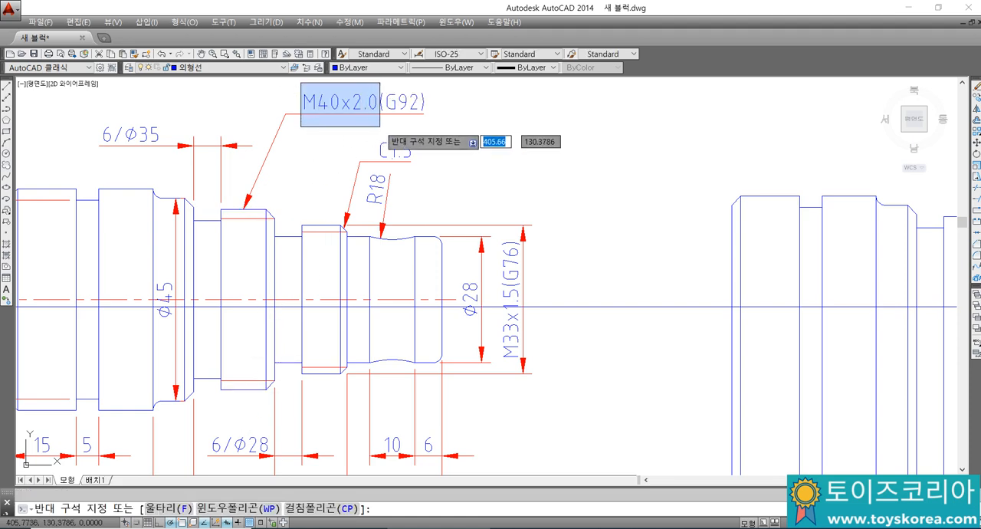
left_click(375, 139)
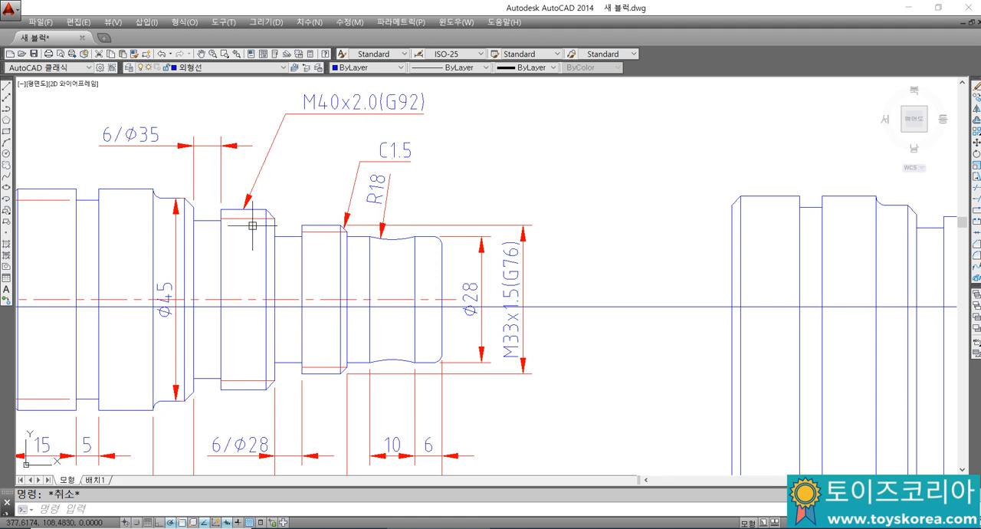
Step: Offset the redrawn M40 section's outline inward to the level of its chamfer's lower end
middle_click_drag(675, 247, 395, 243)
scroll(646, 215, "up", 2)
middle_click_drag(716, 228, 582, 218)
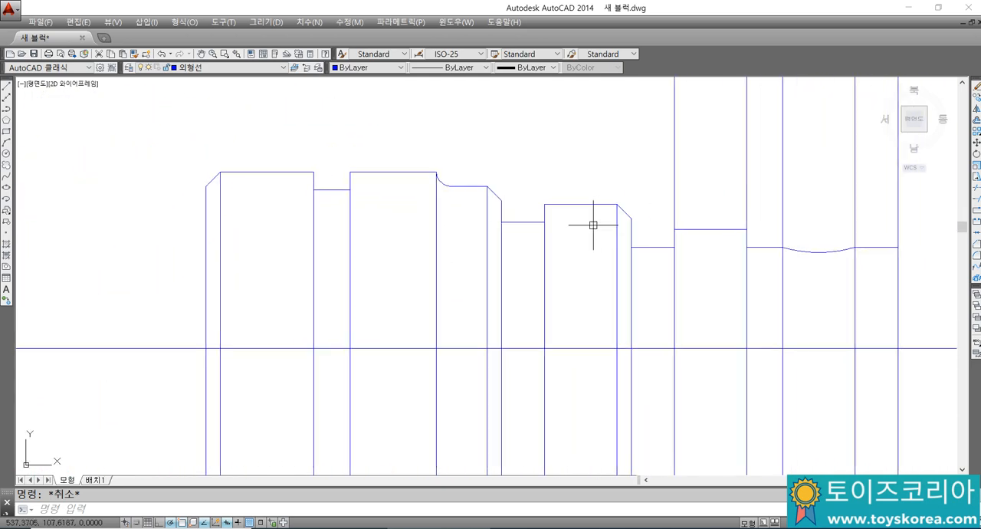
type("o")
key("Return")
key("Return")
left_click(581, 204)
left_click(590, 218)
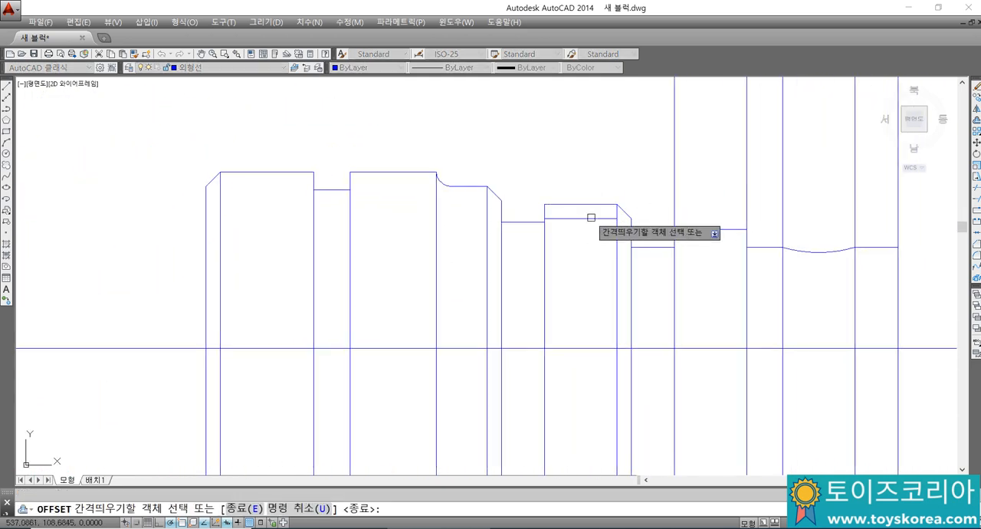
key("Escape")
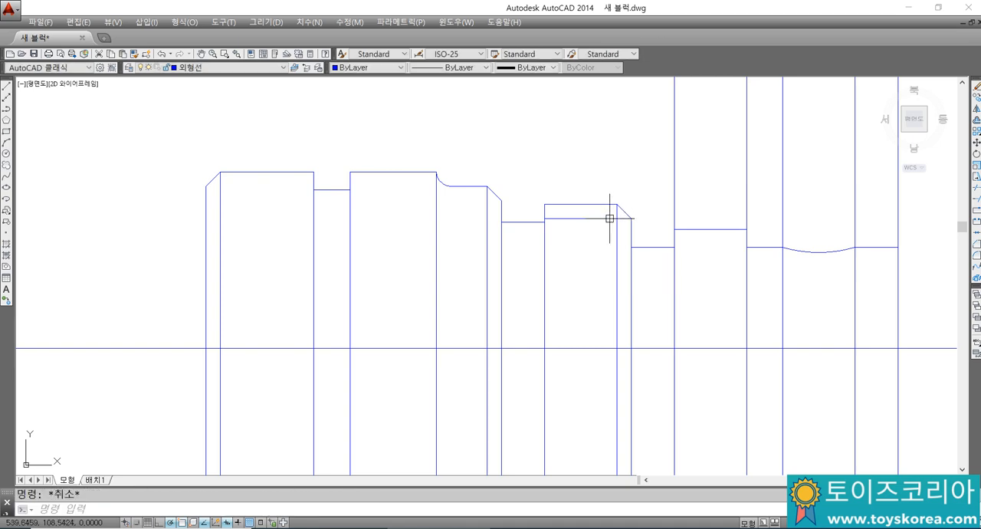
Step: Extend the M40 section's inner thread line to the section's right end edge, using all objects as boundaries
type("EX")
key("Return")
key("Return")
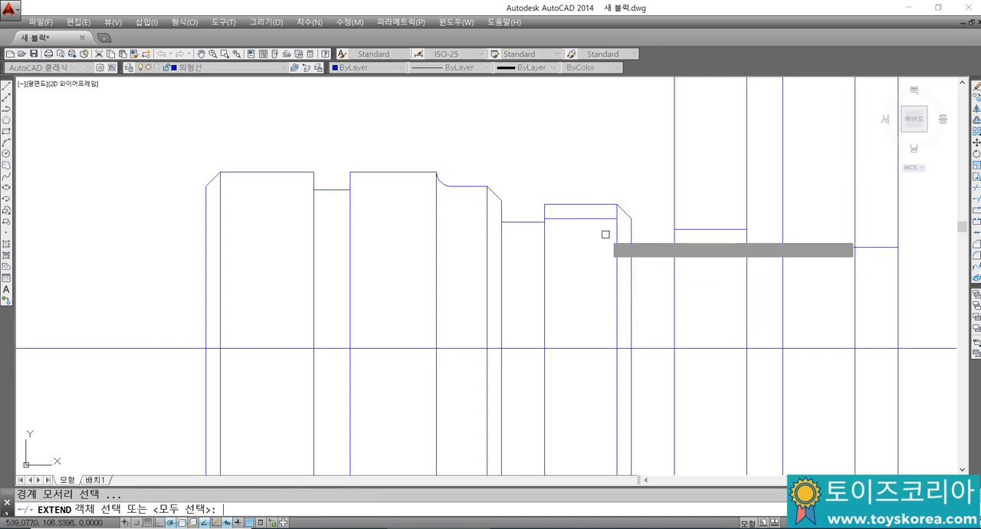
key("Escape")
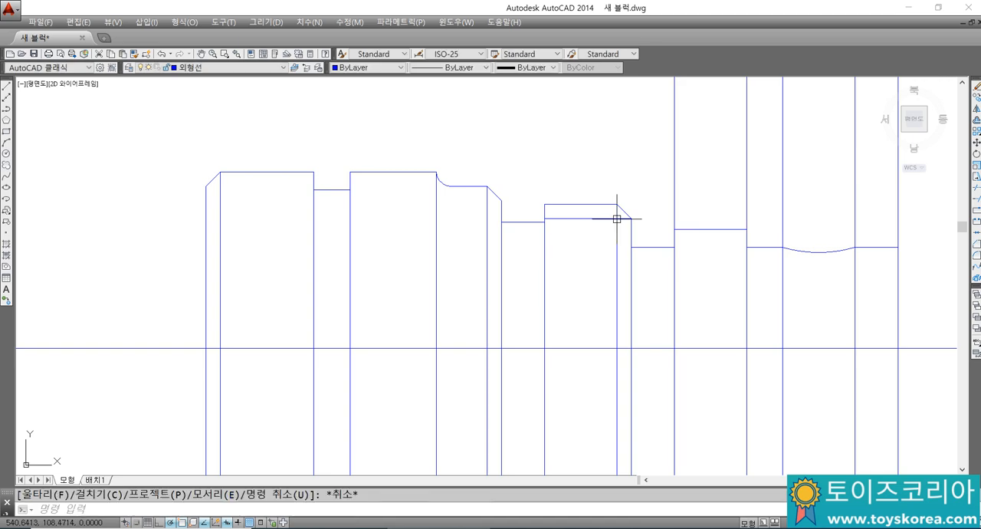
Step: Assign the M40 section's inner thread line to the layer with red lines
left_click(593, 219)
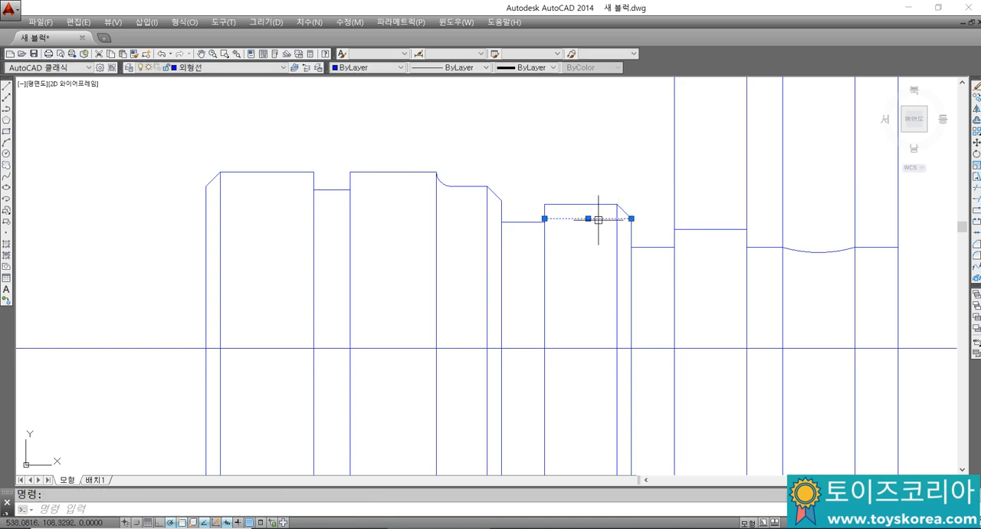
left_click(258, 67)
left_click(244, 94)
key("Escape")
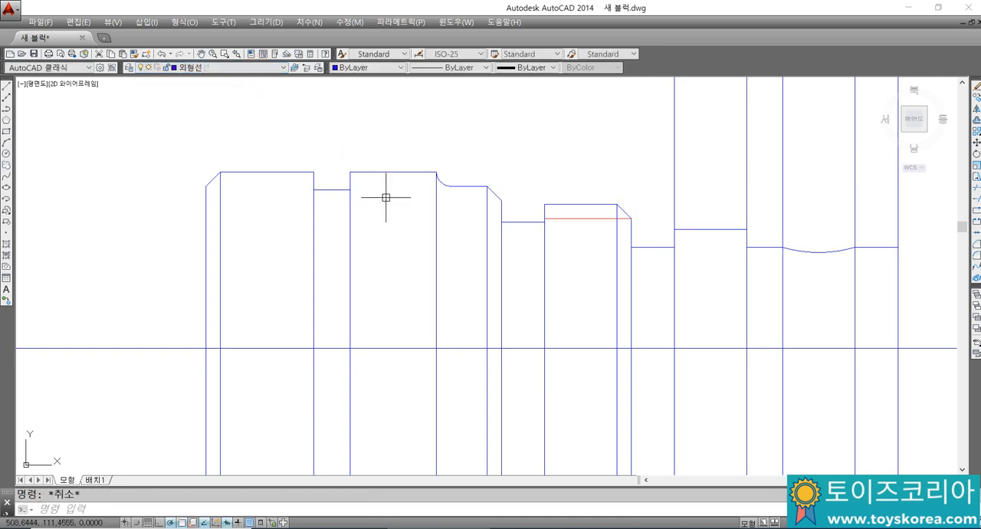
Step: Trim the M33 section's left vertical line above its outline, using the M33 outline as the cutting edge
scroll(472, 214, "down", 2)
middle_click_drag(665, 240, 775, 229)
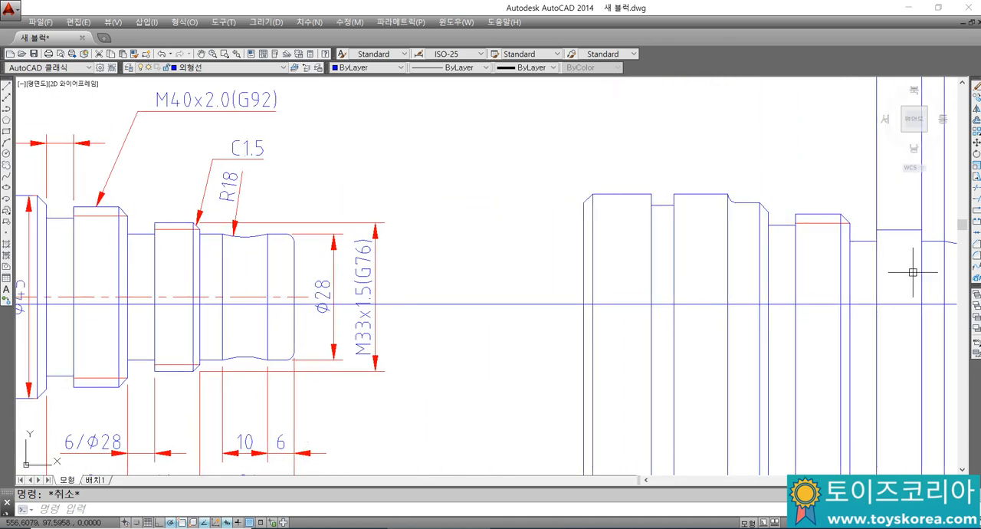
middle_click_drag(904, 273, 848, 275)
type("tr")
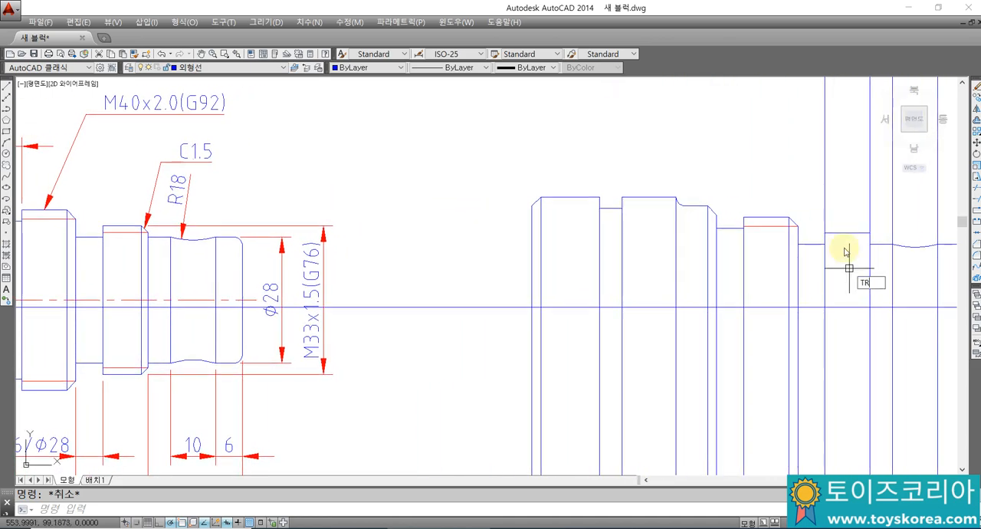
key("Return")
left_click(837, 229)
key("Return")
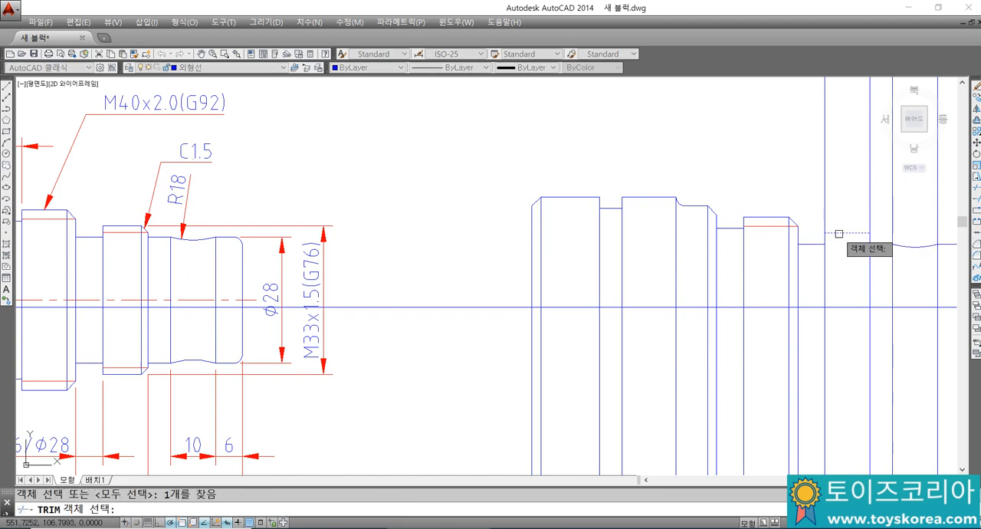
left_click(823, 222)
key("Escape")
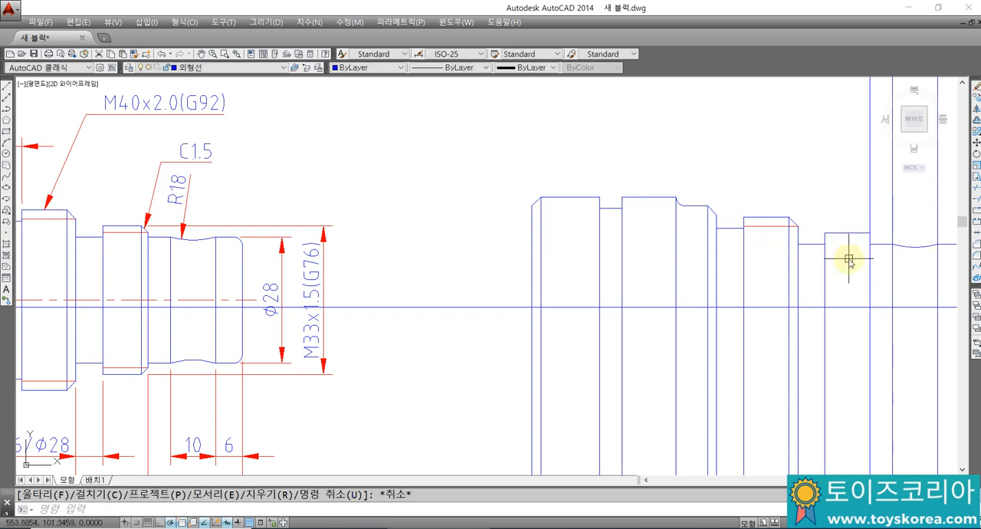
Step: Chamfer the outer corner at the right end of the M33 section with both distances set to 1.5
type("CHA")
key("Return")
type("D")
key("Return")
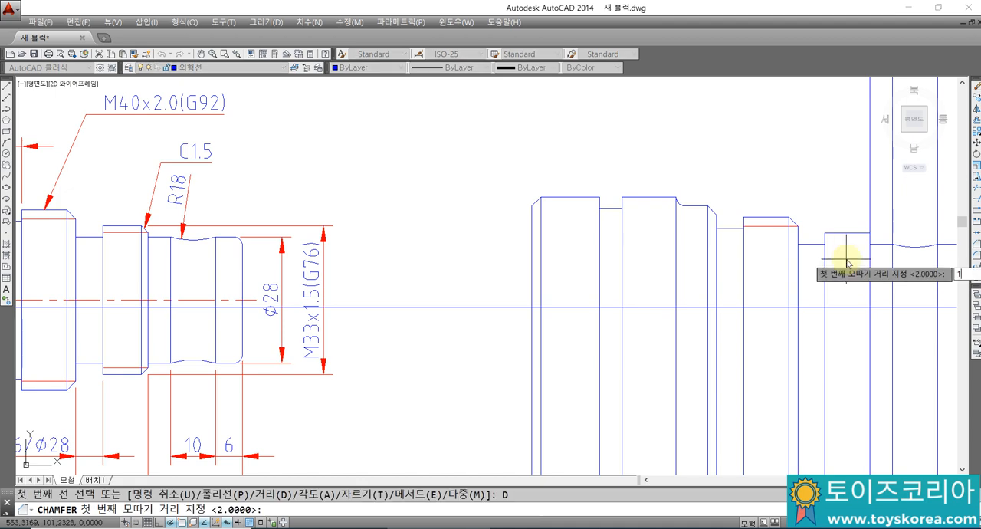
type("1.5")
key("Return")
key("Return")
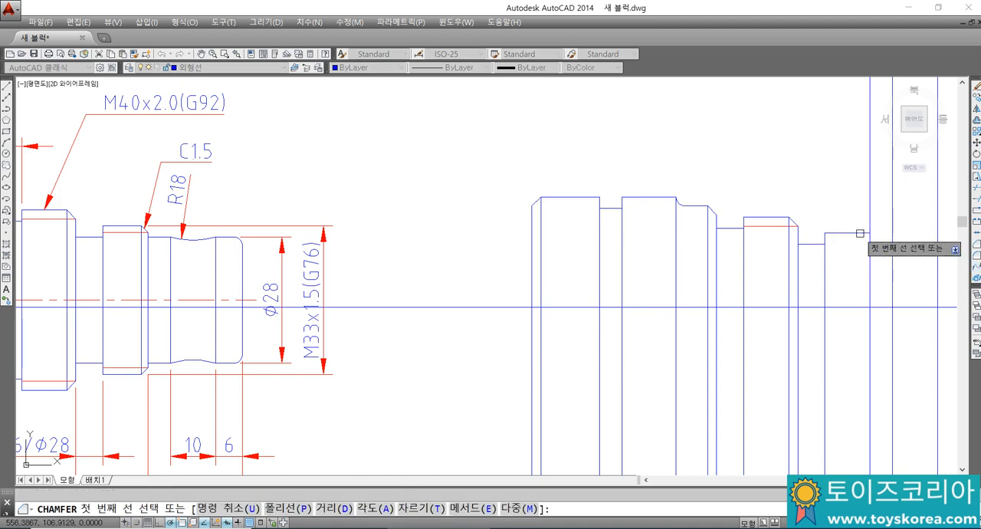
left_click(869, 236)
key("Escape")
Step: Draw a vertical construction line through the upper start point of the M33 section's chamfer
scroll(858, 227, "up", 2)
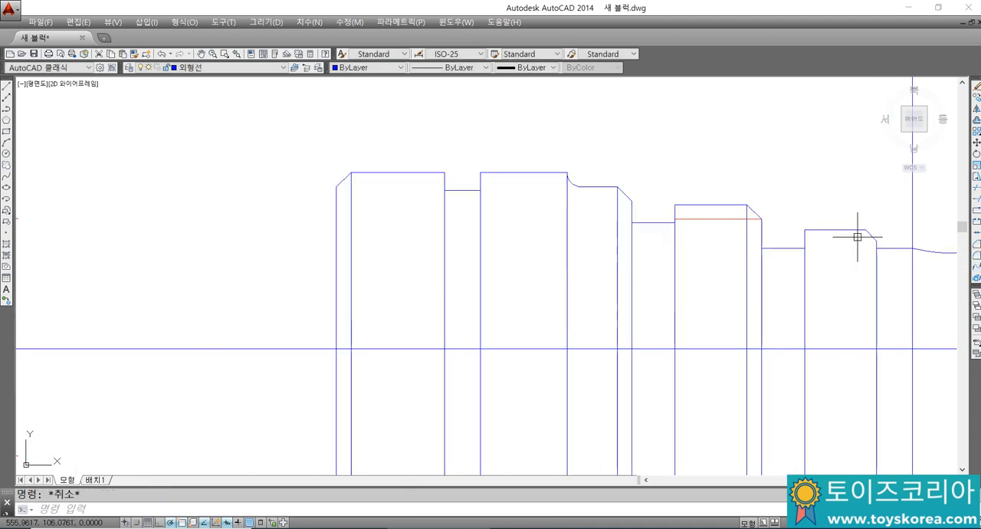
middle_click_drag(856, 225, 723, 223)
type("XL")
key("Return")
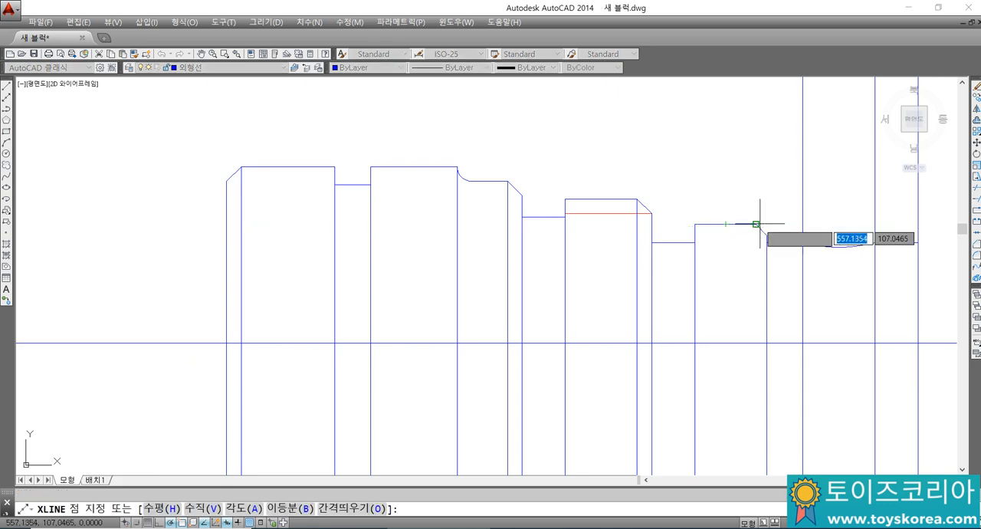
left_click(756, 224)
left_click(756, 182)
key("Escape")
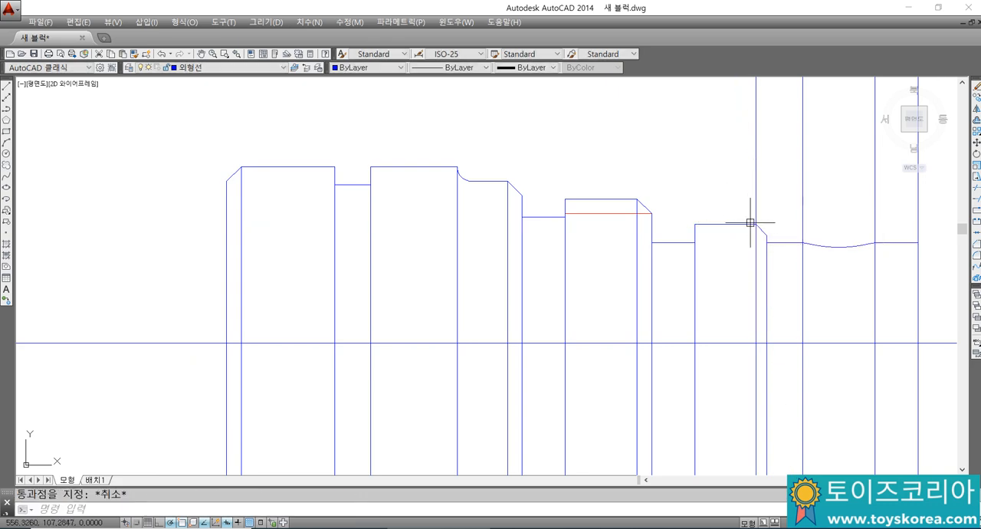
Step: Trim the part of the M33 section's chamfer edge line that extends above the M33 outline
type("TR")
key("Return")
left_click(750, 223)
key("Return")
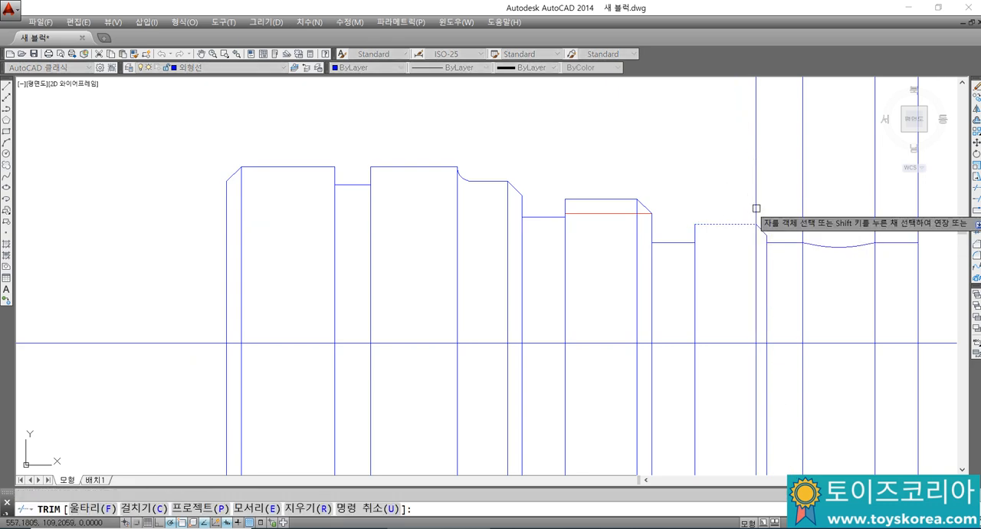
left_click(755, 209)
key("Escape")
key("Escape")
Step: Offset the M33 section's outline inward to the level of its chamfer's lower end
type("O")
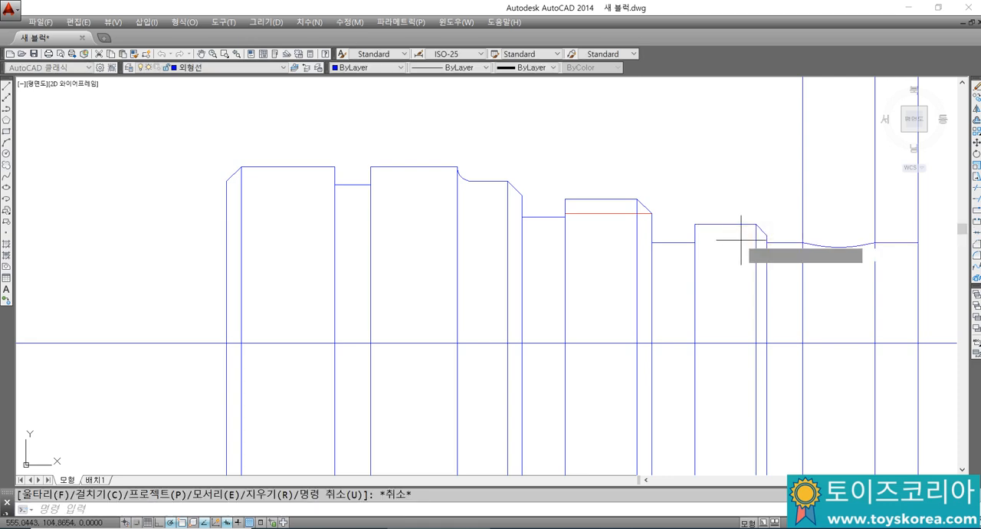
key("Return")
key("Return")
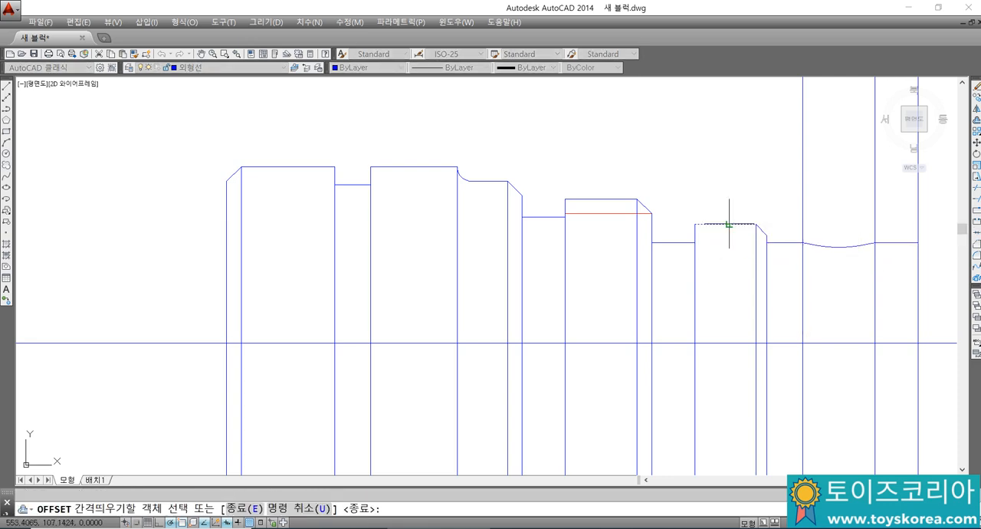
left_click(727, 226)
left_click(728, 255)
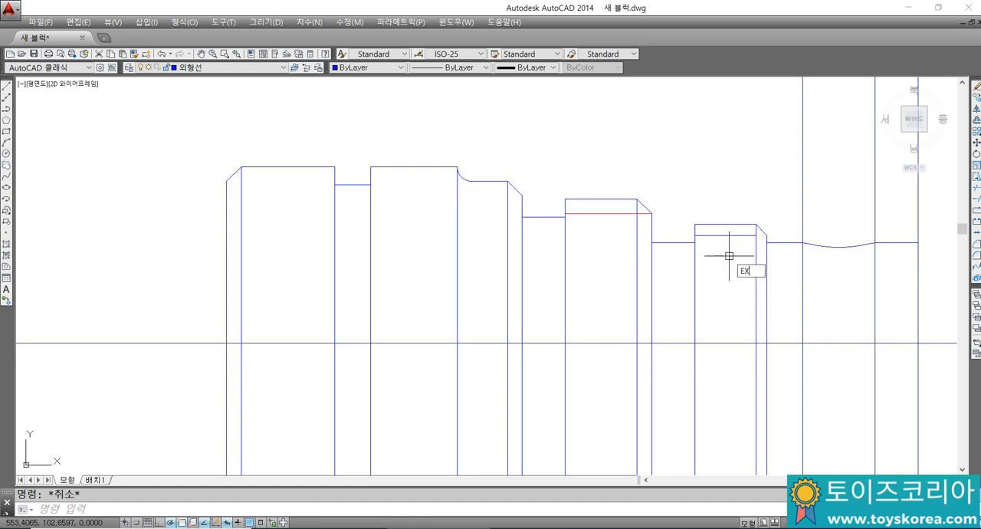
Step: Extend the M33 section's inner thread line to the section's right end edge, using all objects as boundaries
key("Return")
key("Return")
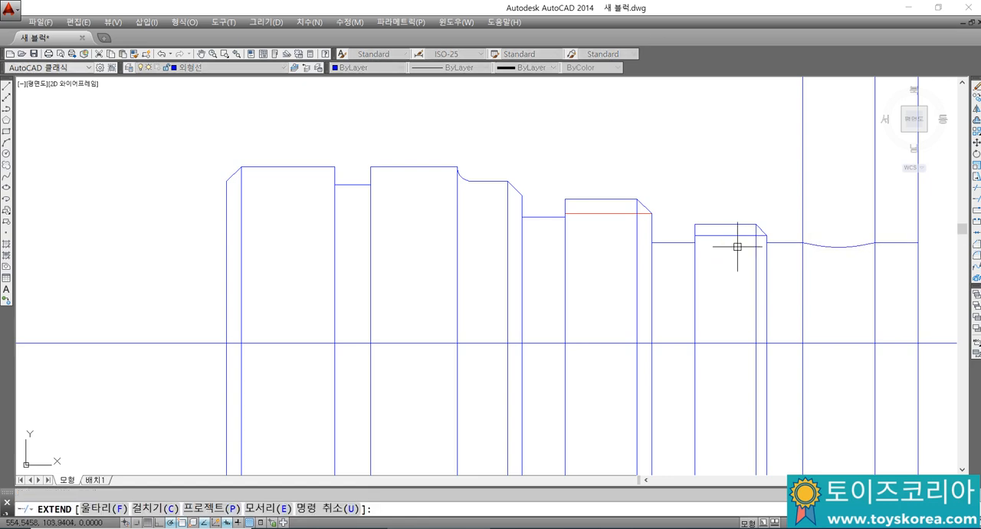
key("Escape")
Step: Match the properties of the M40 section's red thread line onto the M33 section's inner thread line
middle_click_drag(616, 274, 556, 278)
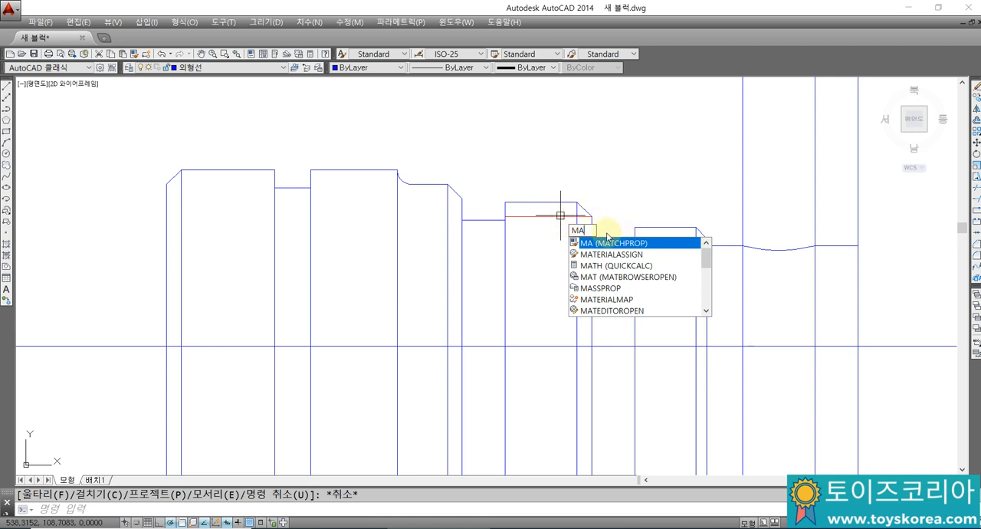
key("Return")
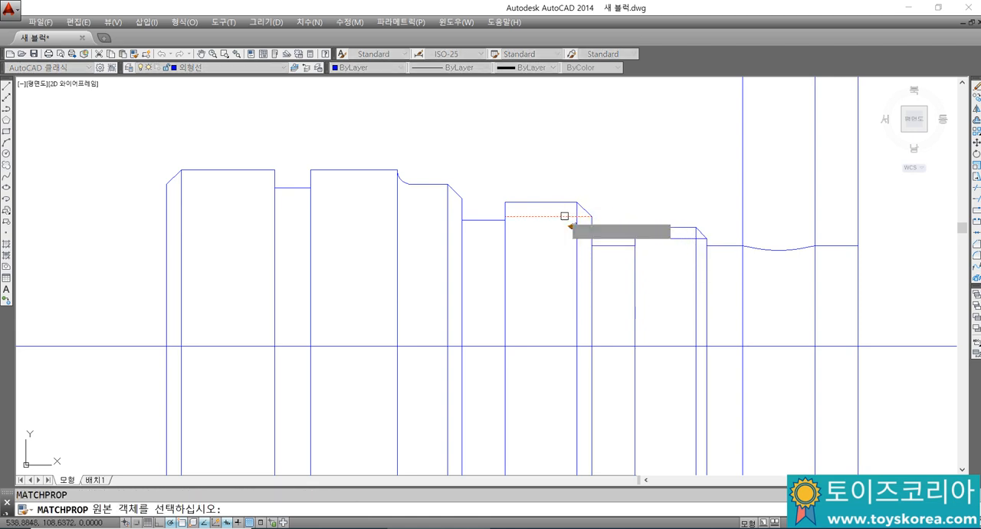
left_click(564, 215)
left_click(674, 238)
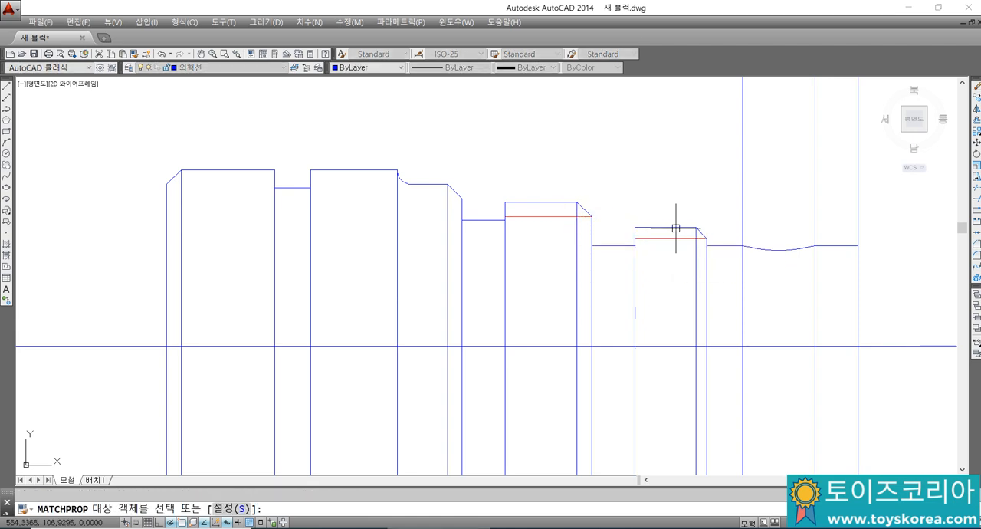
key("Escape")
Step: Switch to Notepad and add the note "MA... 특성복사 명령어" followed by a blank line
key("alt+Tab")
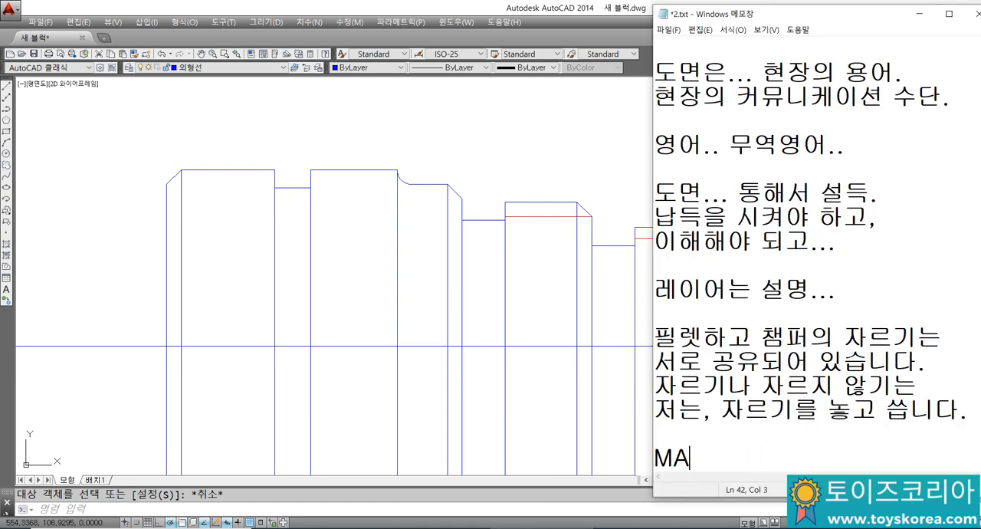
type("ㅇ르")
key("BackSpace")
type("특성")
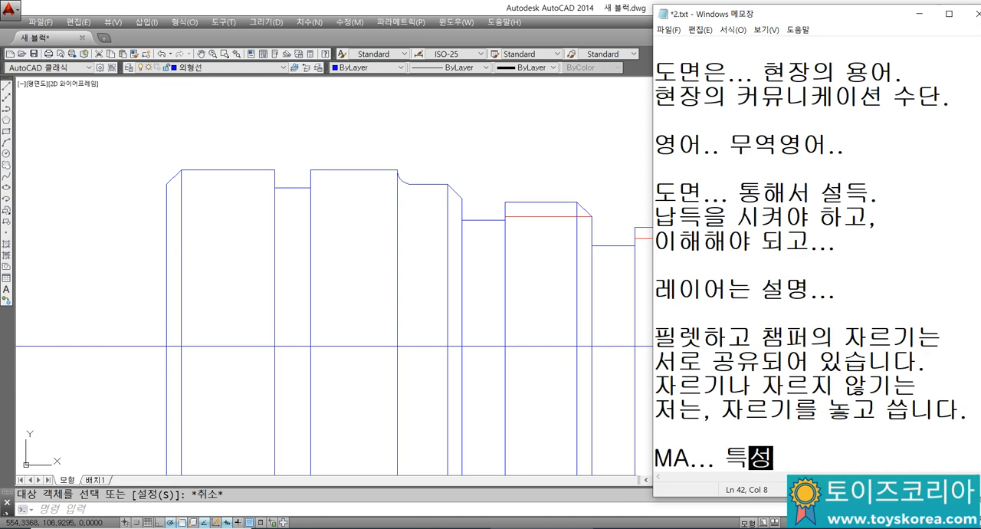
type("복사 명령")
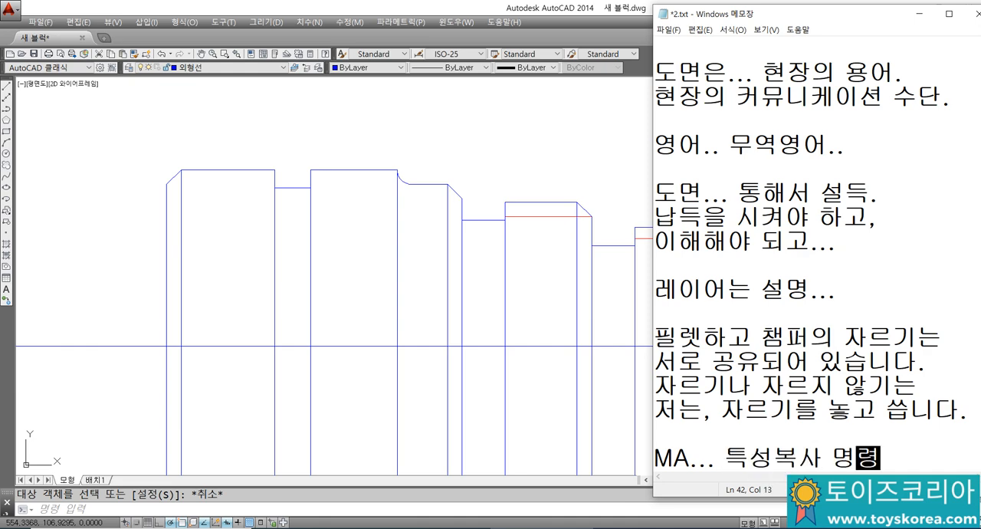
type("여ㅓ 단")
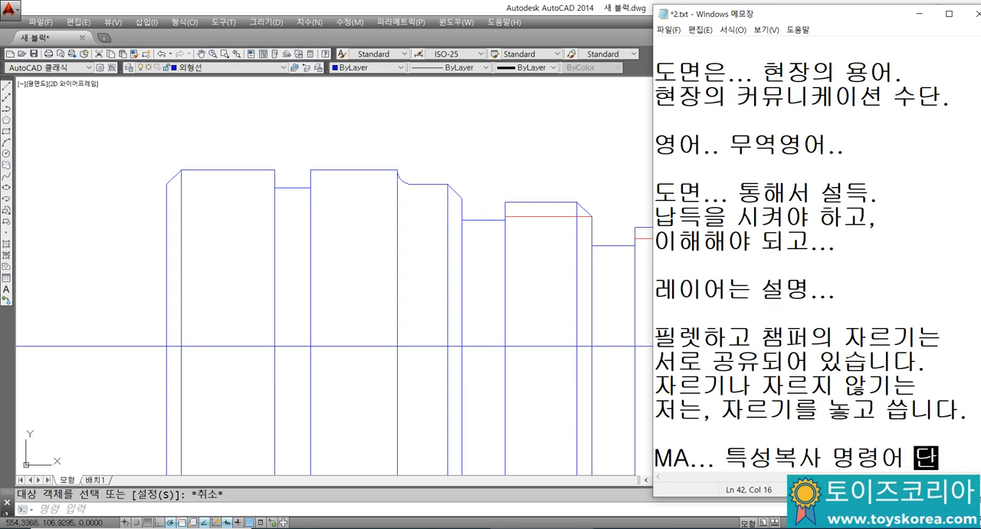
key("BackSpace")
key("BackSpace")
key("BackSpace")
key("Return")
key("Return")
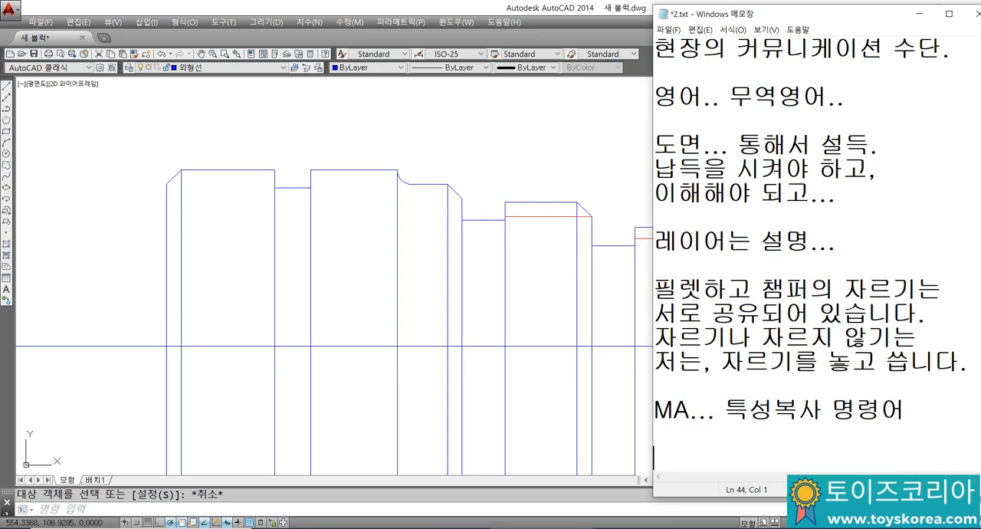
Step: Switch back to AutoCAD and trim the two edge lines above the R18 arc, using the arc as the cutting edge
left_click(610, 305)
scroll(559, 276, "down", 2)
scroll(692, 245, "up", 2)
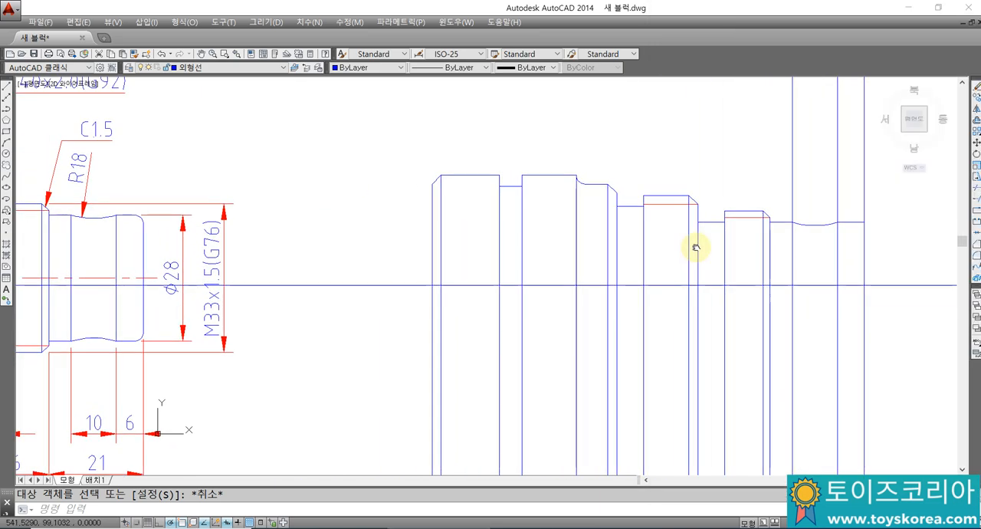
type("tr")
key("Return")
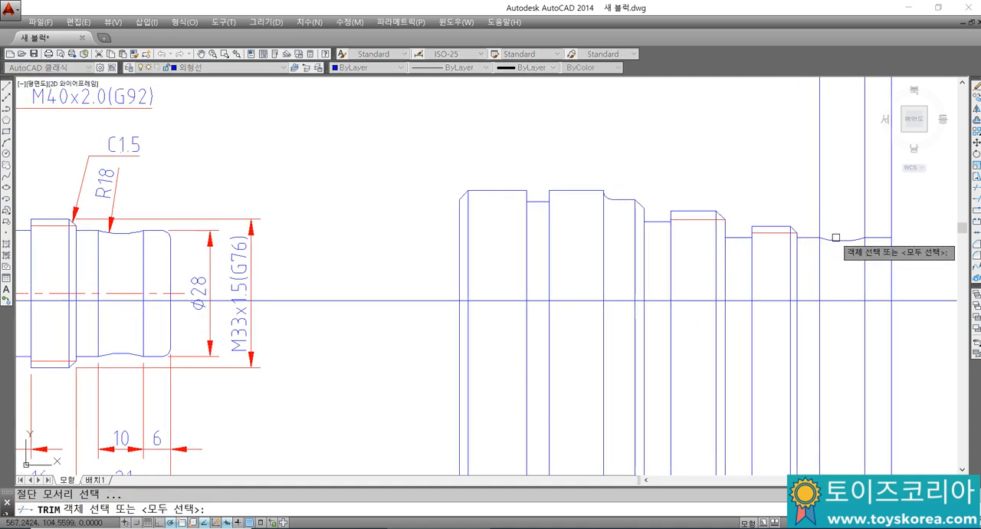
left_click(841, 240)
key("Return")
left_click(863, 225)
left_click(821, 212)
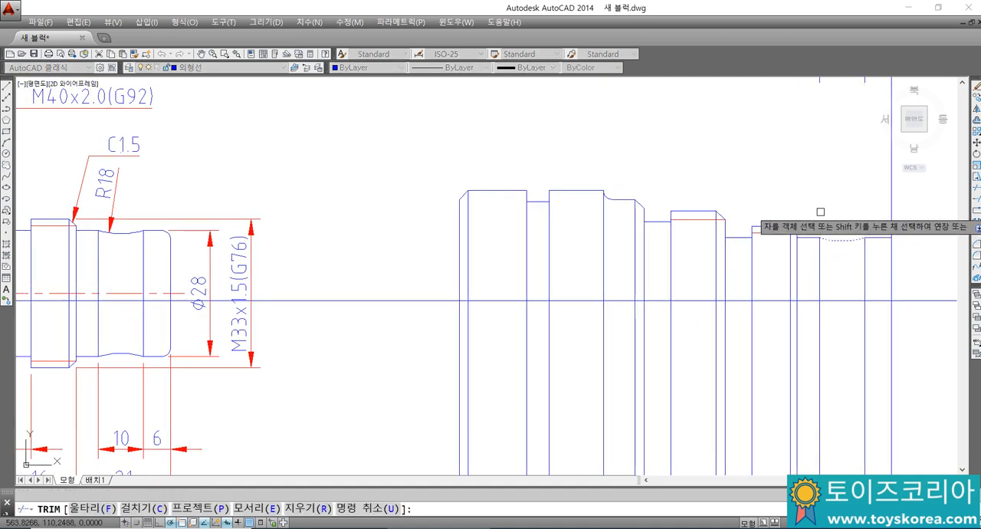
key("Return")
Step: Fillet the upper corner at the shaft's right end
type("f")
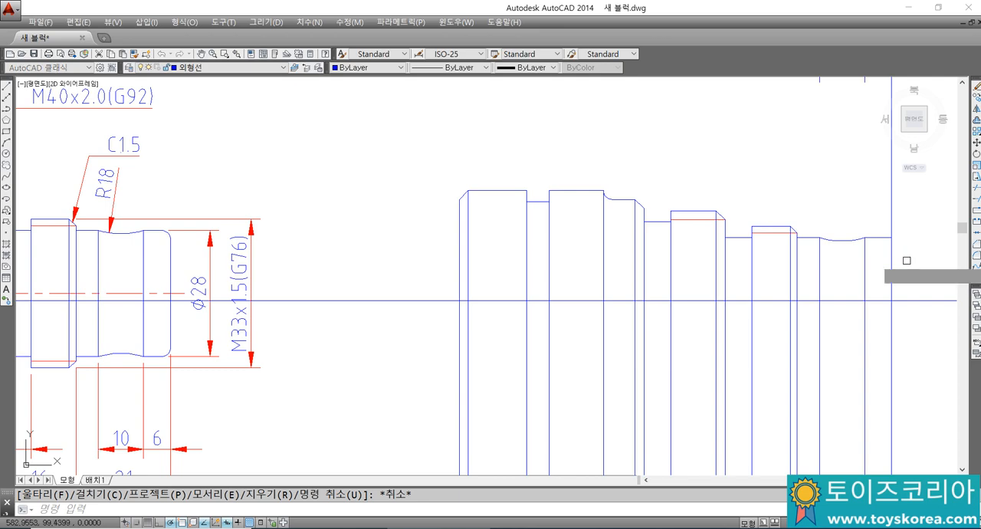
key("Return")
left_click(885, 240)
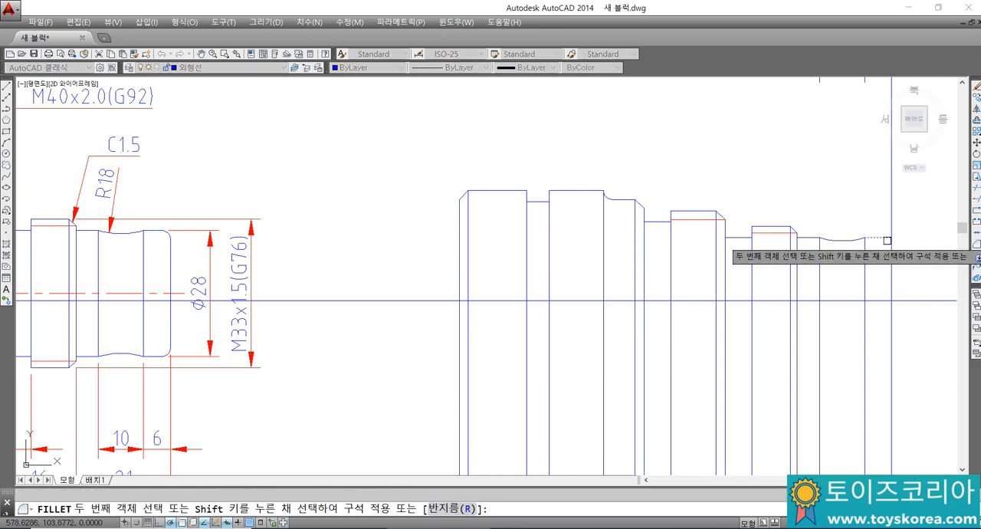
key("Escape")
Step: Delete the two leftover line pieces floating above the R18 section
scroll(771, 298, "down", 5)
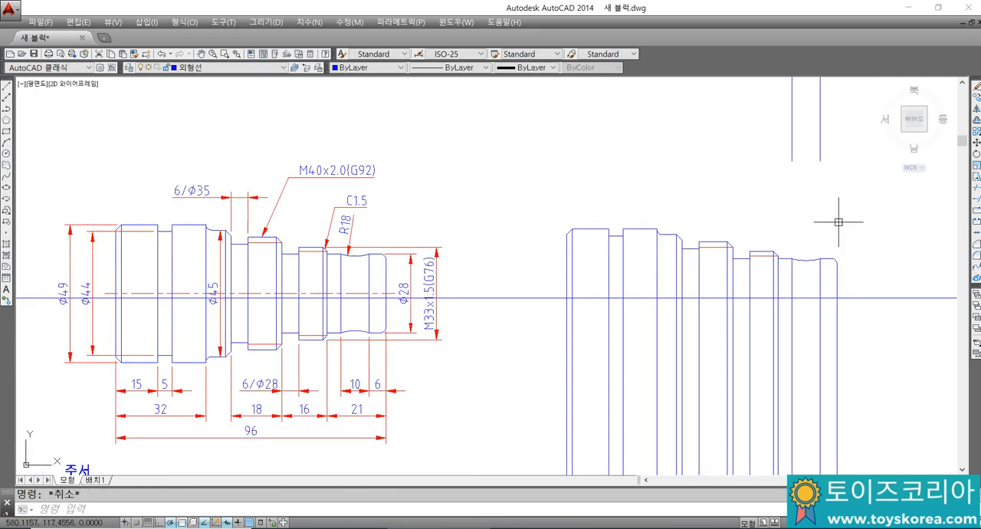
scroll(780, 244, "down", 5)
left_click(774, 230)
left_click(740, 186)
key("Delete")
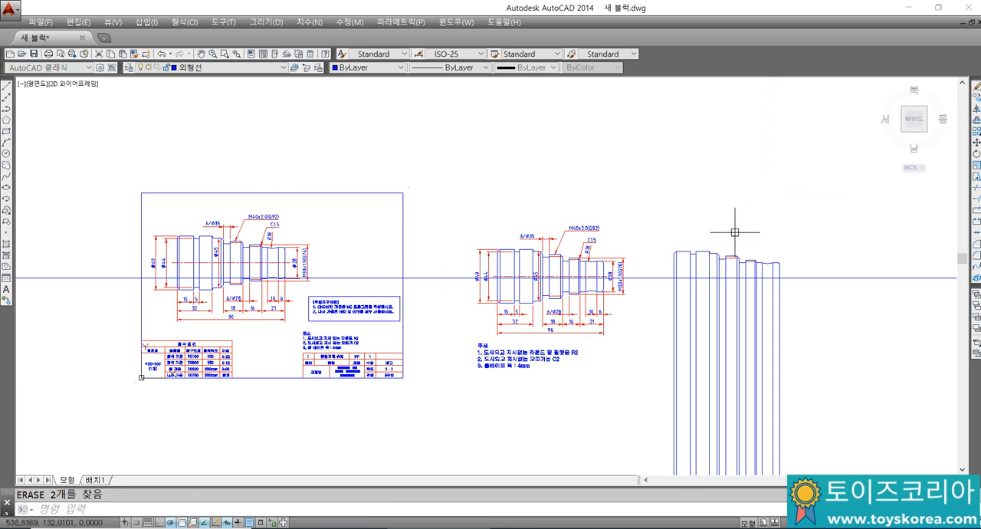
Step: Mirror the upper shaft profile, including the thread lines, about the horizontal centreline and keep the source objects
scroll(758, 264, "up", 6)
scroll(759, 265, "down", 4)
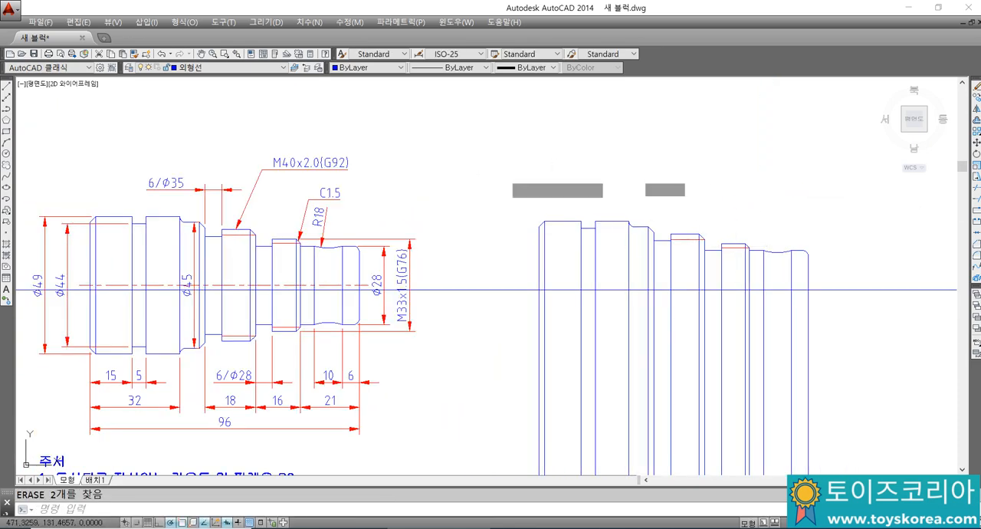
left_click(505, 175)
left_click(850, 324)
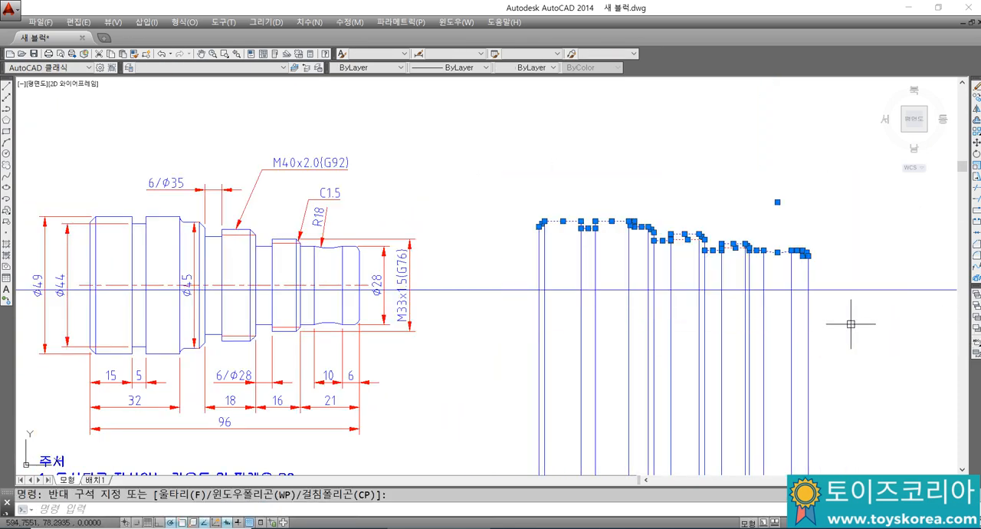
key("Return")
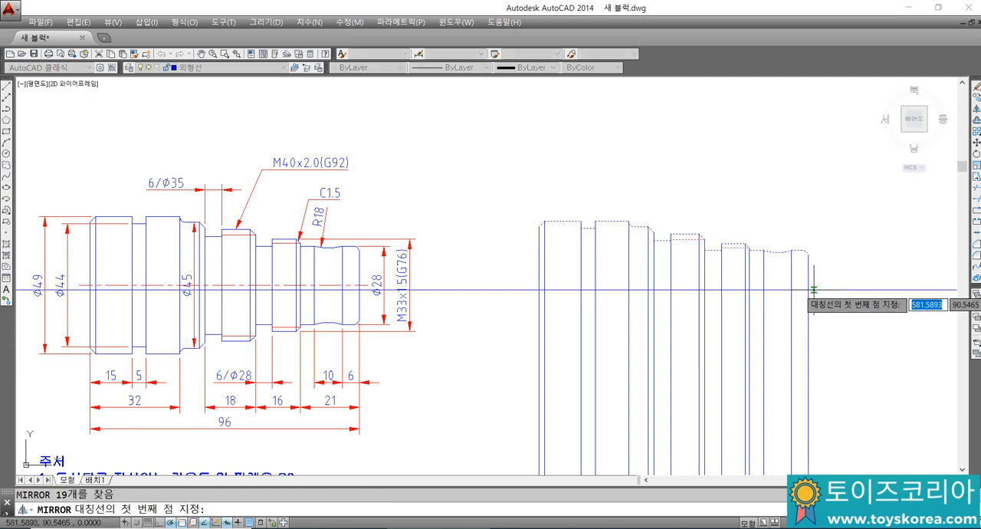
left_click(809, 290)
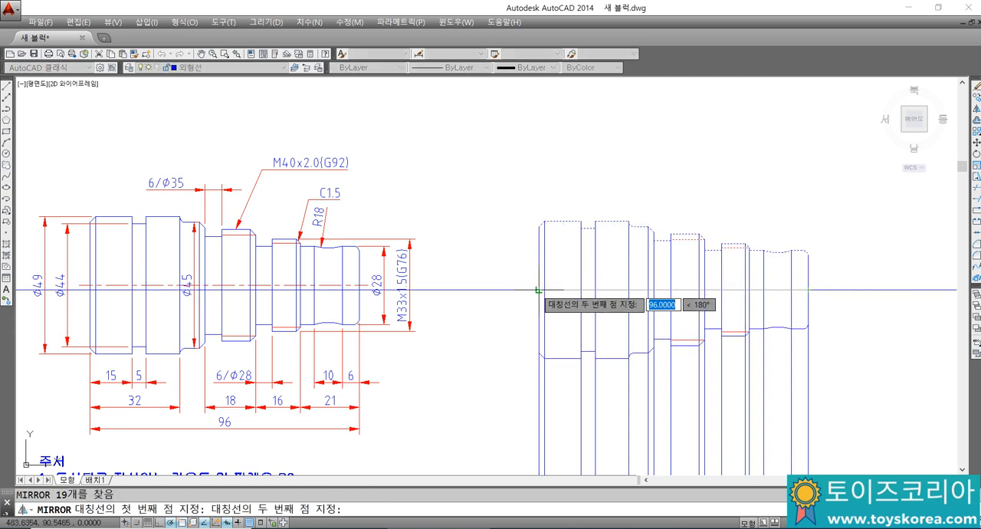
left_click(537, 290)
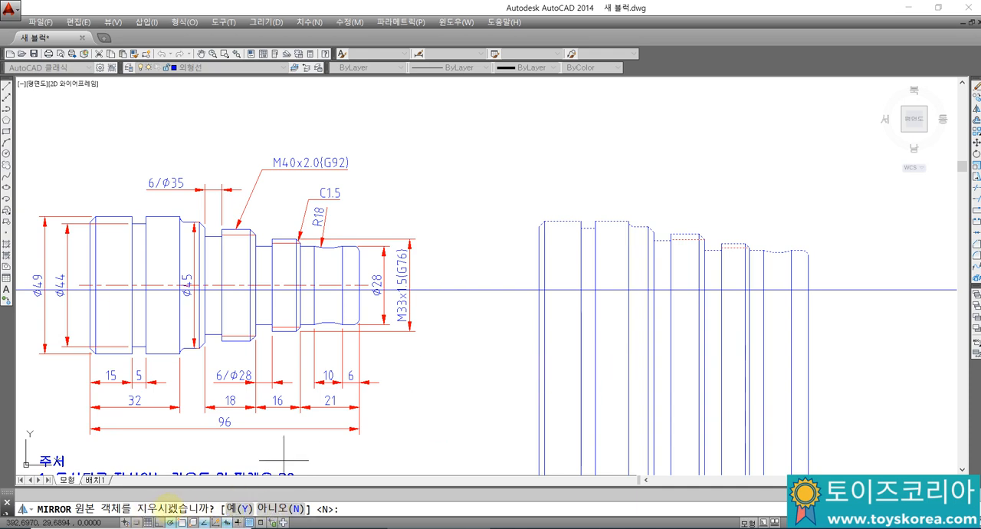
left_click(280, 508)
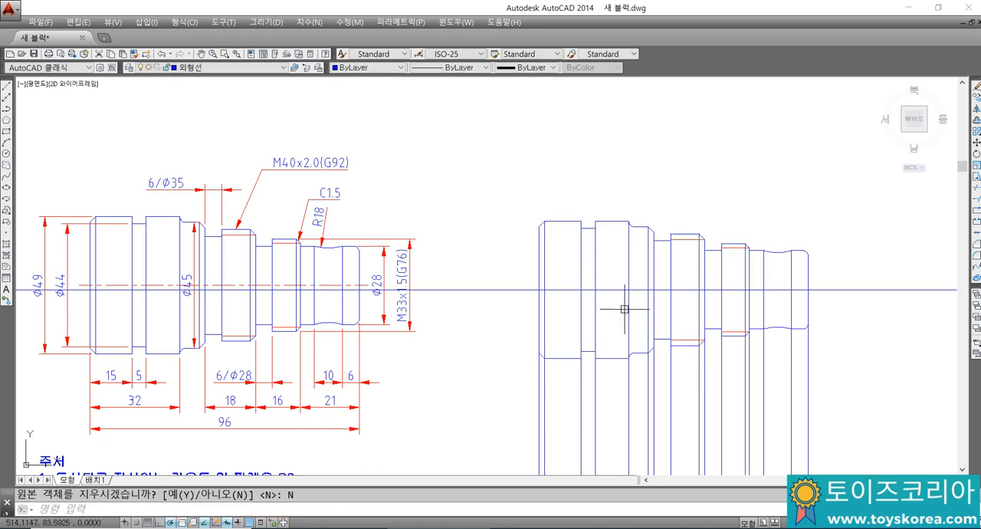
Step: Switch to Notepad and add the note "MI... 미러 대칭복사 명령어" followed by a blank line
middle_click_drag(629, 310, 580, 285)
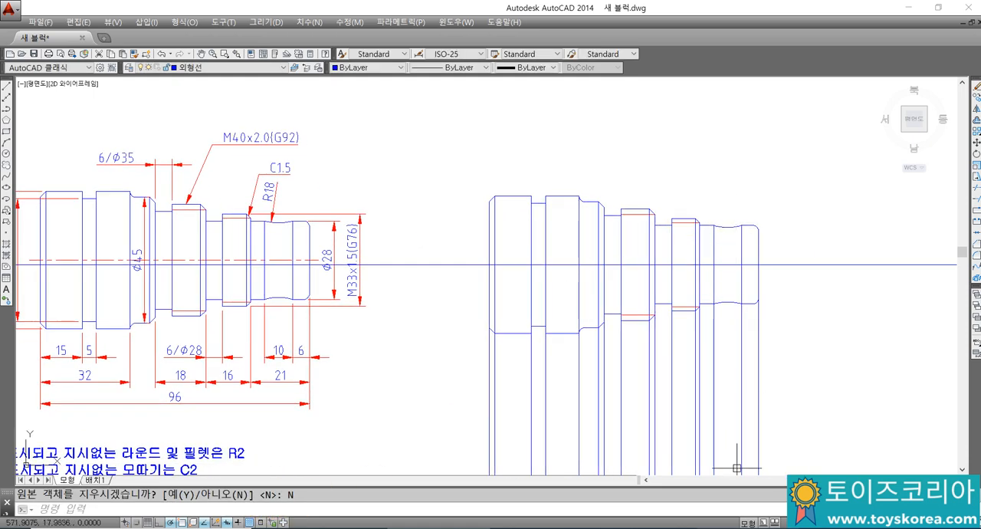
left_click(634, 528)
left_click(714, 433)
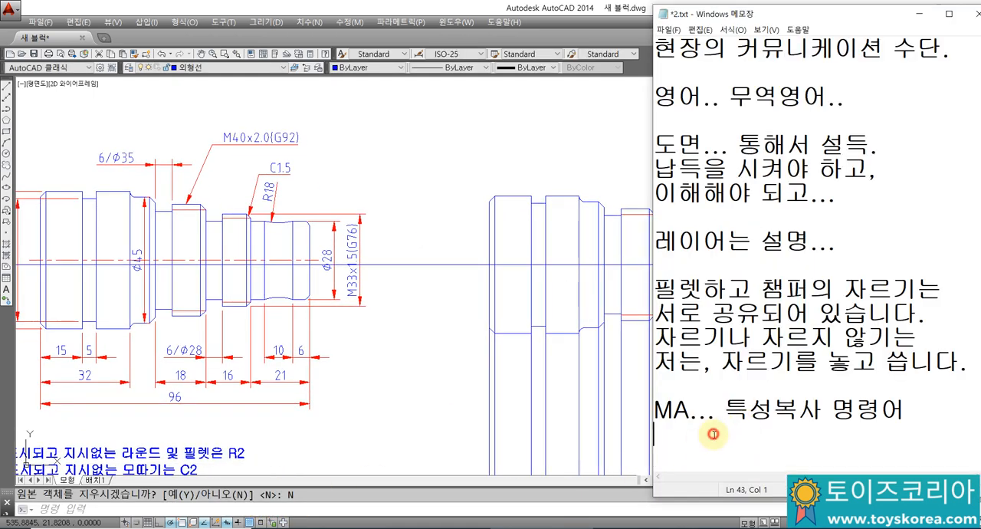
type("ㅡㅑ")
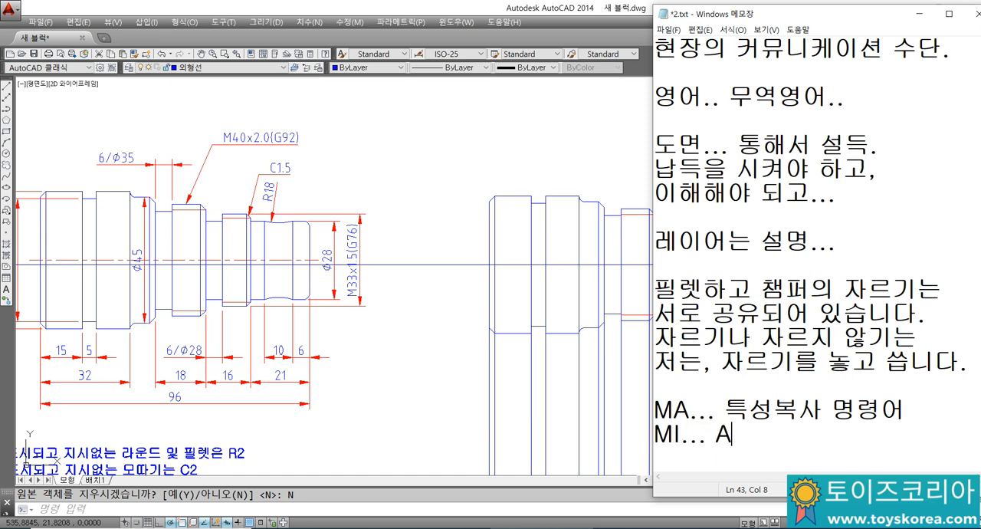
type("... 미러")
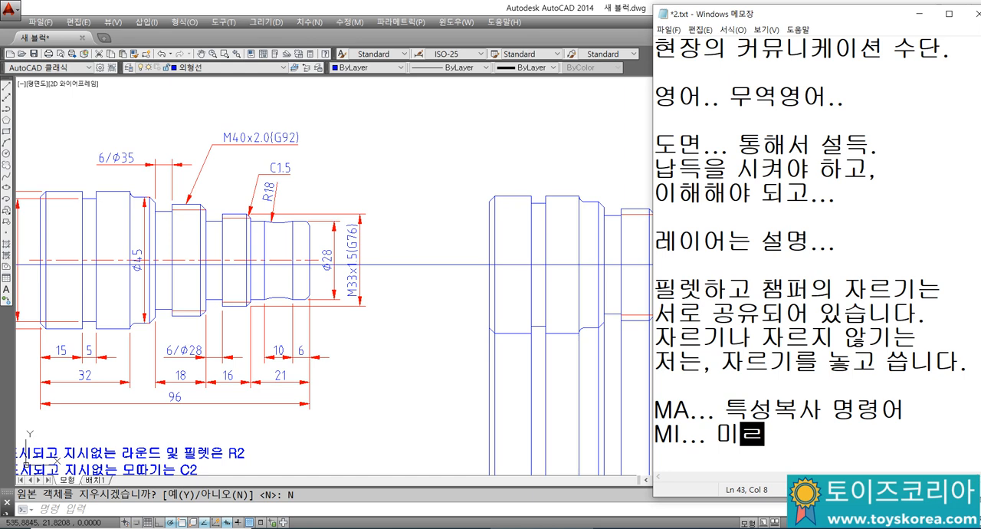
type("ㅓ ")
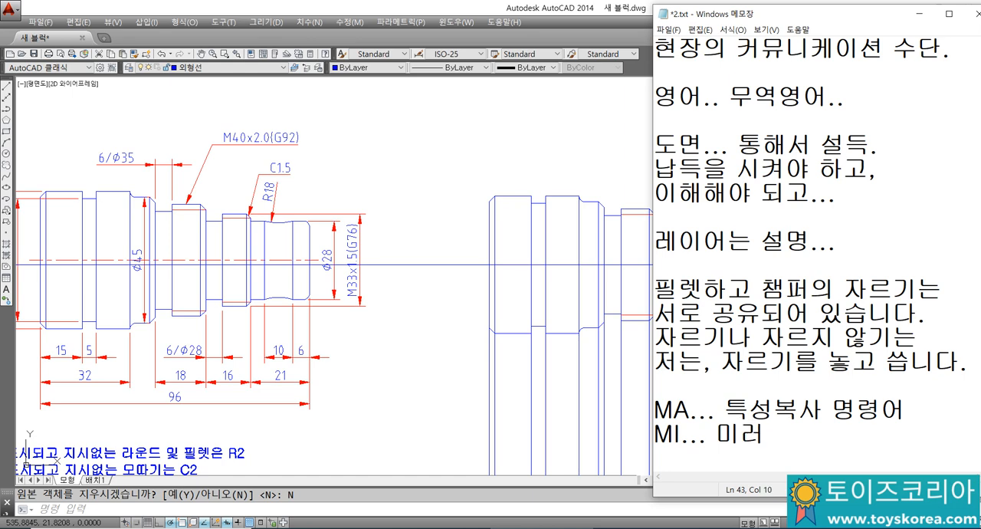
type("대칭복사 ")
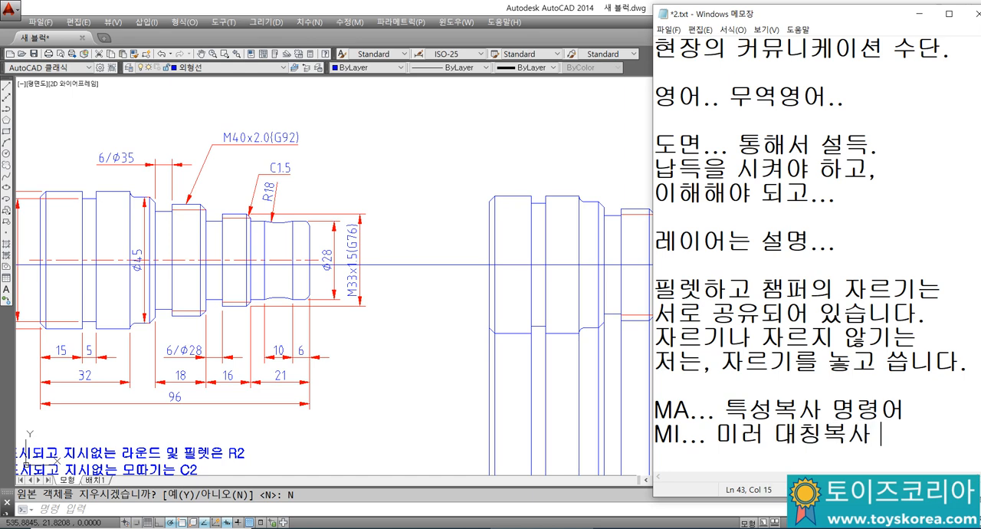
type("명령어")
key("Return")
key("Return")
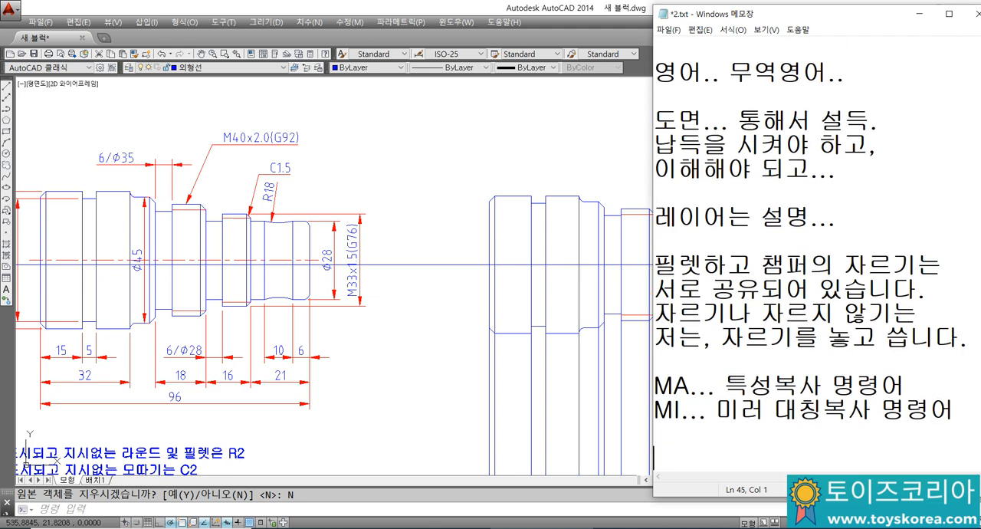
Step: Switch back to AutoCAD and trim the two edge lines below the lower chamfer at the shaft's left end
left_click(442, 172)
scroll(479, 306, "up", 2)
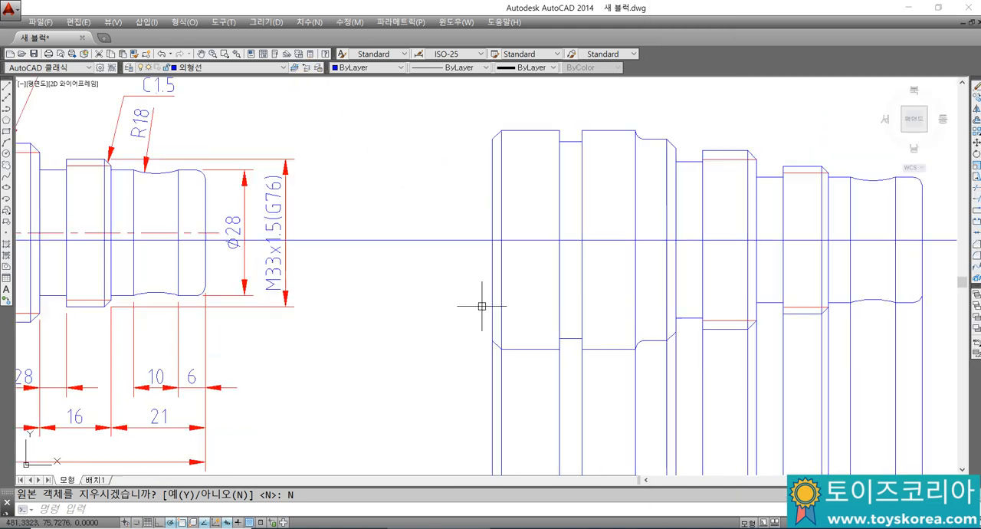
type("tr")
key("Return")
left_click(496, 345)
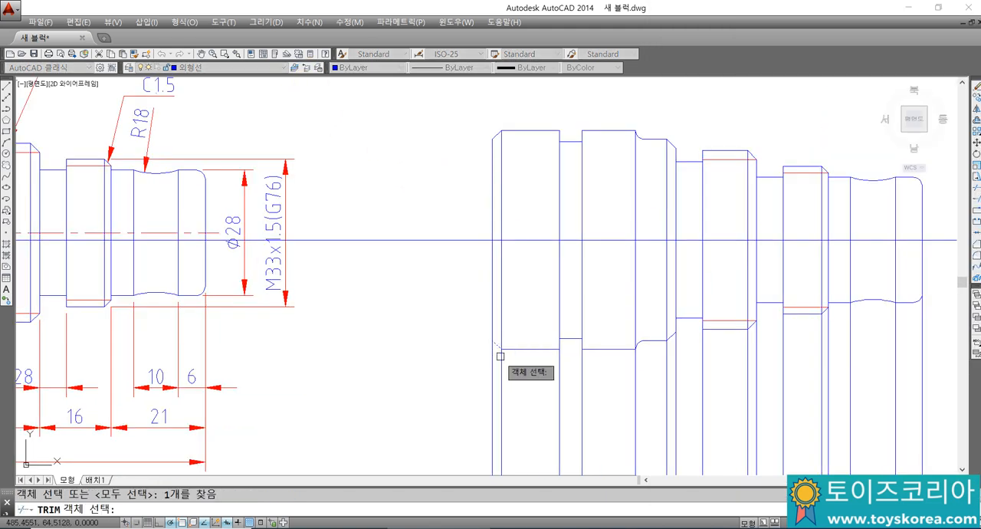
key("Return")
left_click(502, 365)
left_click(489, 357)
left_click(495, 363)
key("Escape")
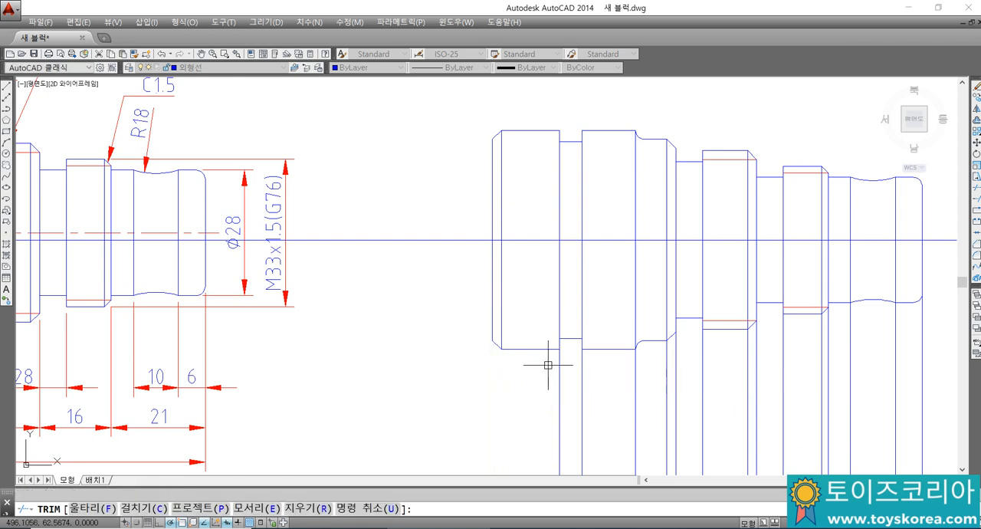
Step: Trim the edge lines below the groove and the second large-diameter section, using that section's lower outline as the cutting edge
key("Return")
left_click(607, 349)
key("Return")
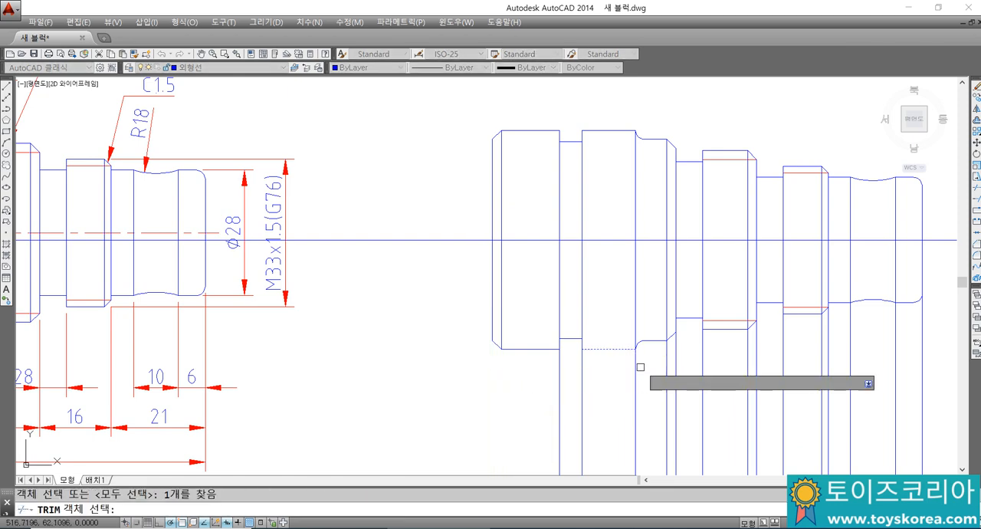
left_click(645, 368)
left_click(545, 359)
key("Escape")
Step: Trim the two edge lines below the Ø45 section's lower chamfer, using the chamfer as the cutting edge
middle_click_drag(690, 335, 615, 322)
scroll(618, 320, "up", 2)
type("tr")
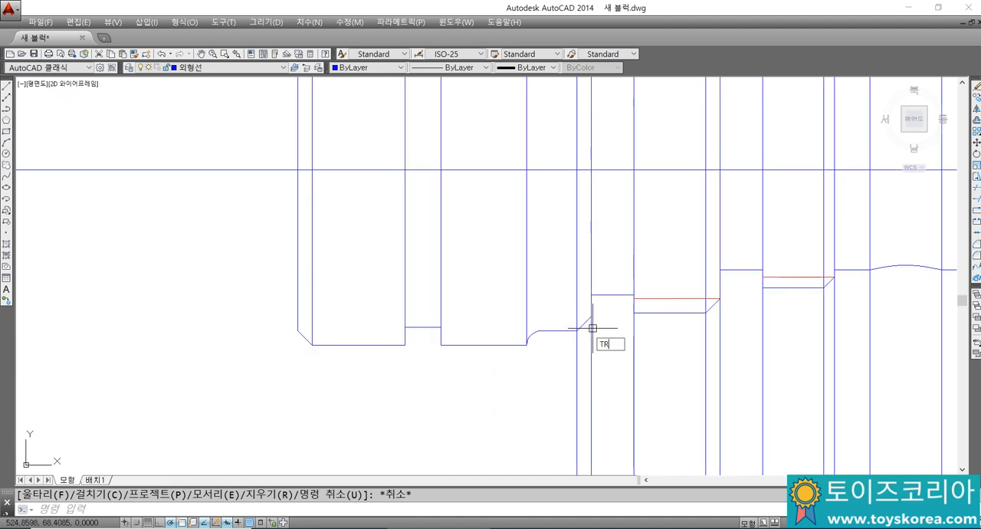
key("Return")
left_click(584, 323)
key("Return")
left_click(590, 334)
left_click(578, 339)
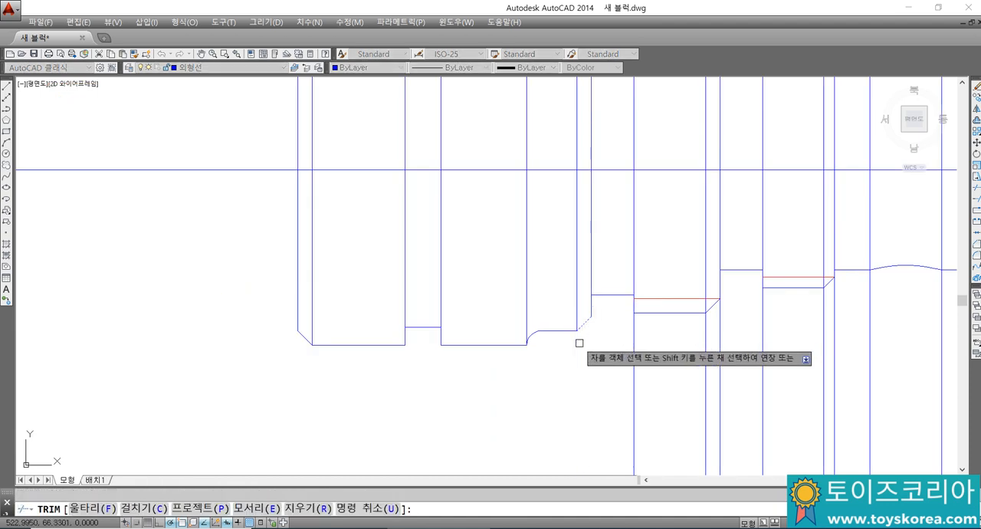
Step: Trim the left end and chamfer edge lines below the M40 thread section, using its lower outline as the cutting edge
middle_click_drag(701, 311, 650, 322)
type("tr")
key("Return")
left_click(636, 322)
key("Return")
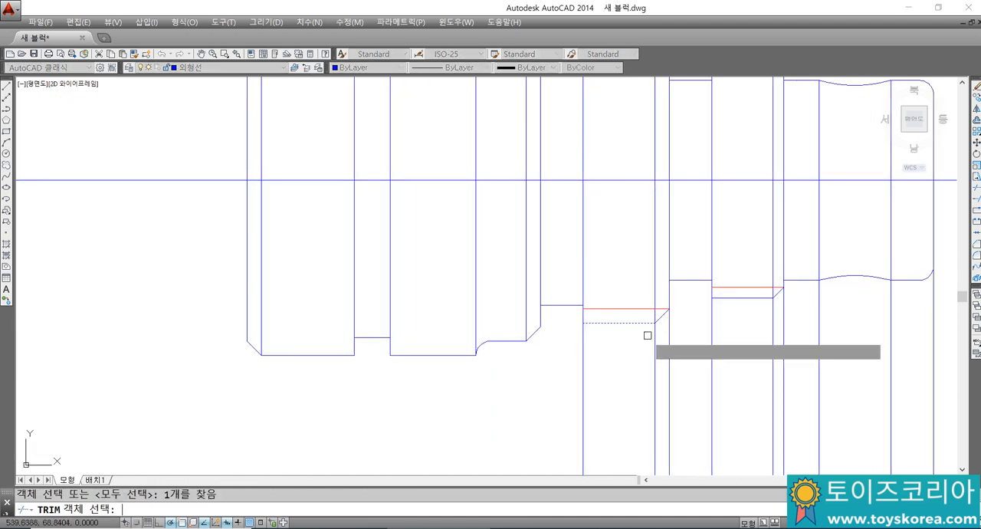
left_click(653, 342)
left_click(567, 362)
left_click(584, 363)
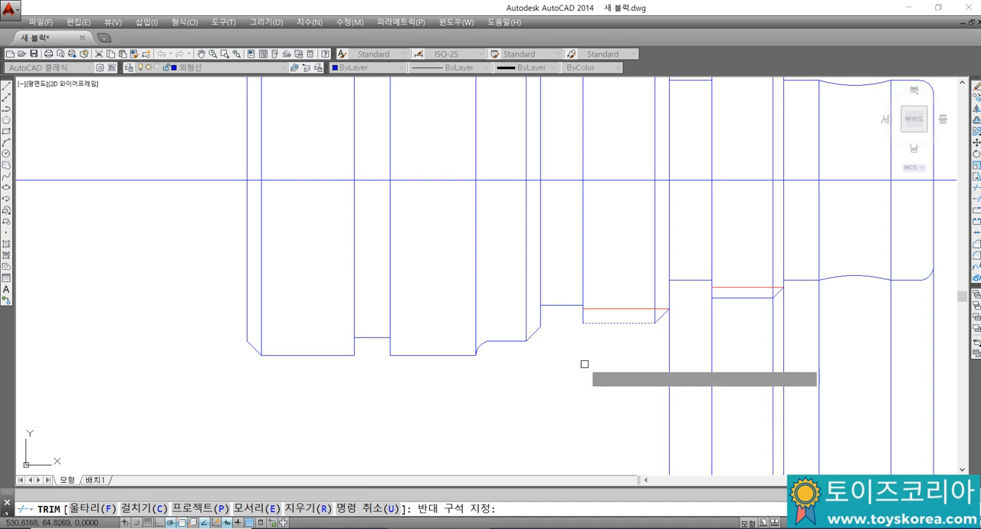
key("Return")
key("Return")
Step: Trim the M40 section's right end line below its lower chamfer, using the chamfer as the cutting edge
left_click(661, 315)
key("Return")
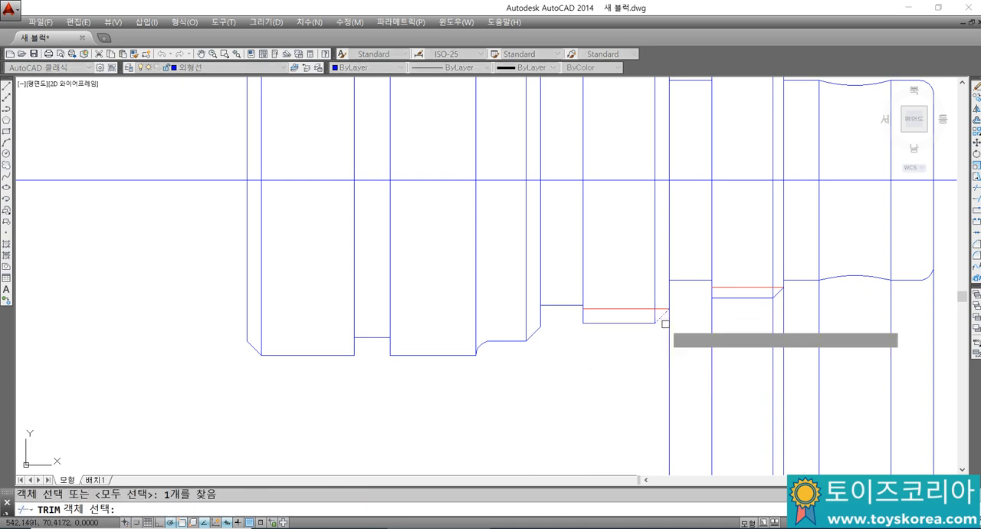
left_click(669, 326)
middle_click_drag(719, 321, 651, 325)
key("Return")
key("Return")
Step: Trim the left end and chamfer edge lines below the M33 thread section, using its lower outline as the cutting edge
left_click(672, 300)
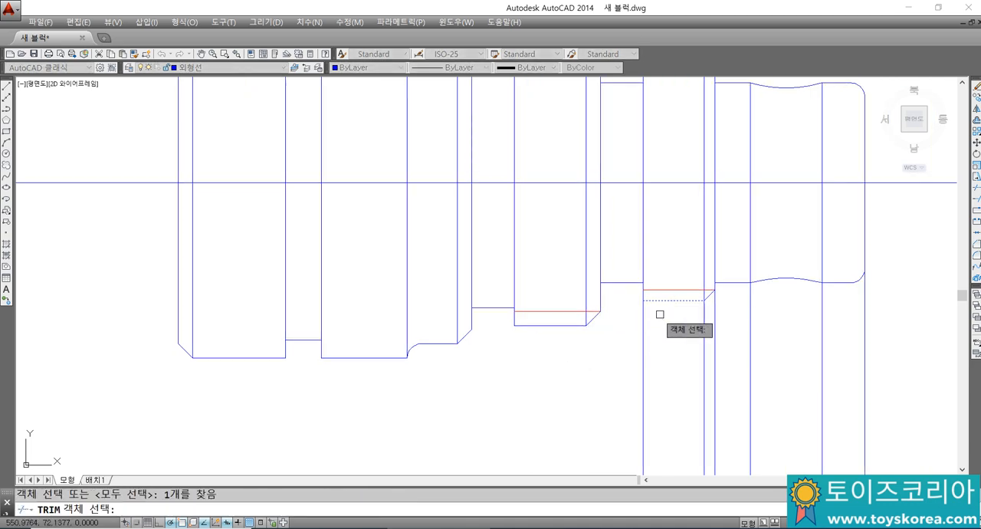
key("Return")
left_click(643, 318)
left_click(705, 322)
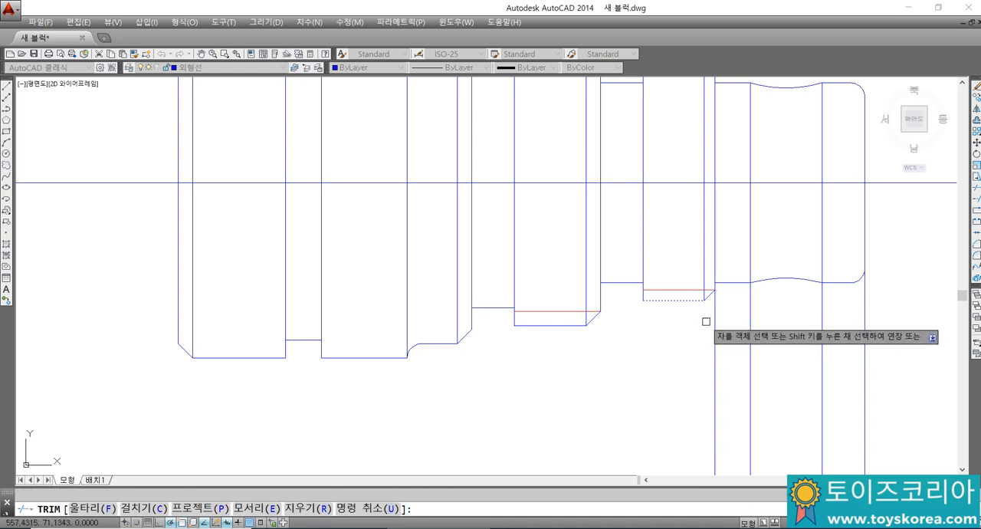
key("Escape")
Step: Trim the M33 section's right end line where it runs below the lower profile
scroll(687, 353, "up", 4)
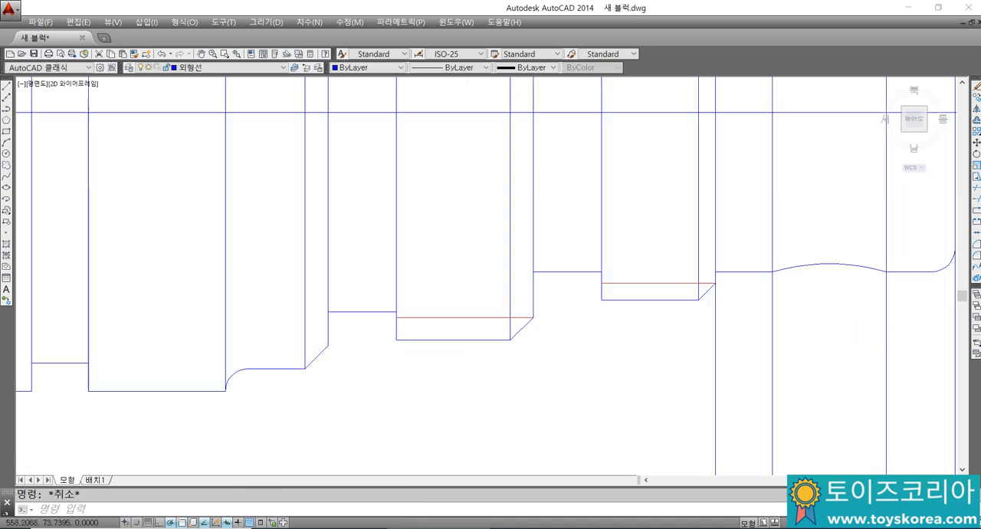
key("Return")
left_click(703, 283)
key("Return")
scroll(716, 287, "down", 3)
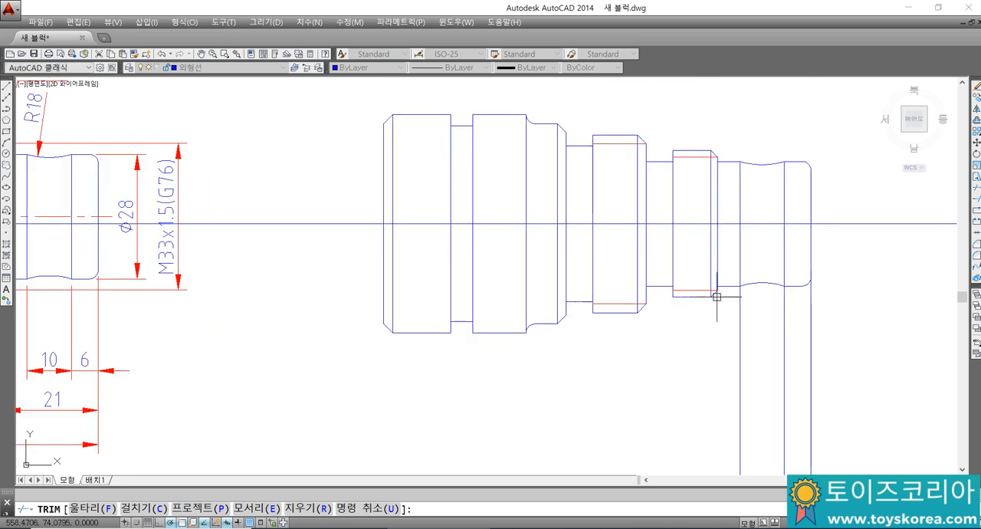
scroll(749, 280, "up", 2)
key("Escape")
Step: Trim the two edge lines below the lower R18 arc, using the arc as the cutting edge
key("Return")
left_click(772, 281)
key("Return")
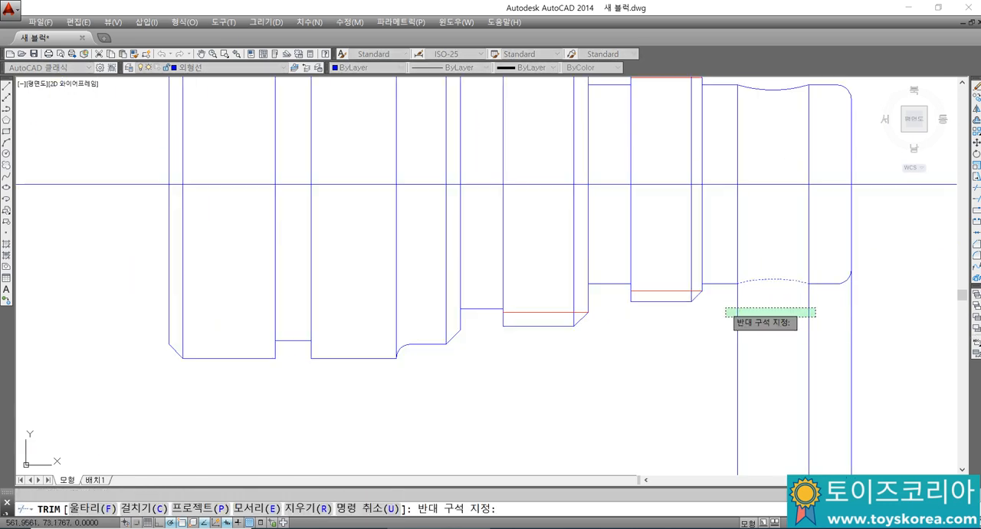
left_click(737, 314)
left_click(809, 310)
key("Escape")
Step: Trim the shaft's right end line below the lower corner fillet, using the fillet as the cutting edge
key("Return")
left_click(848, 280)
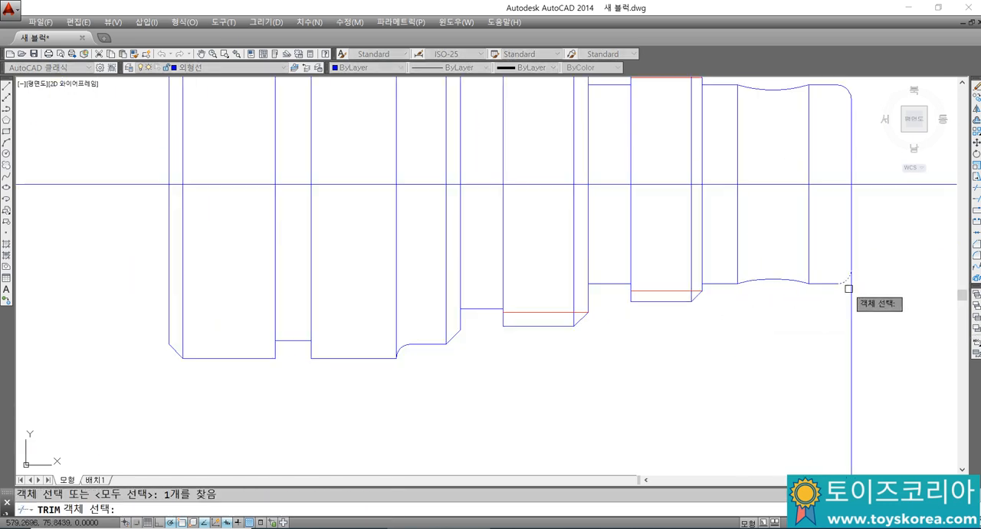
key("Return")
key("Escape")
scroll(767, 304, "down", 2)
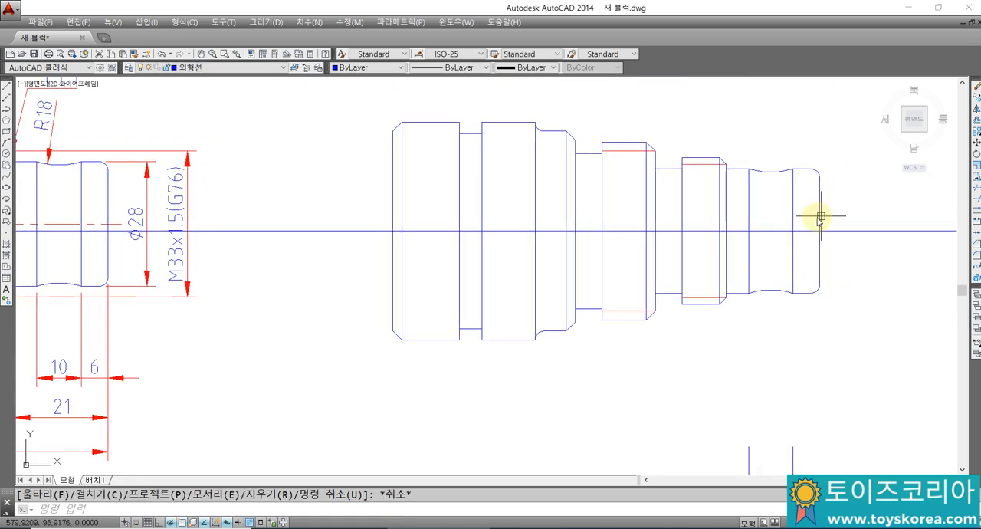
Step: Draw a vertical construction line through the point where the upper right corner fillet starts
type("xl")
key("Return")
scroll(810, 166, "up", 2)
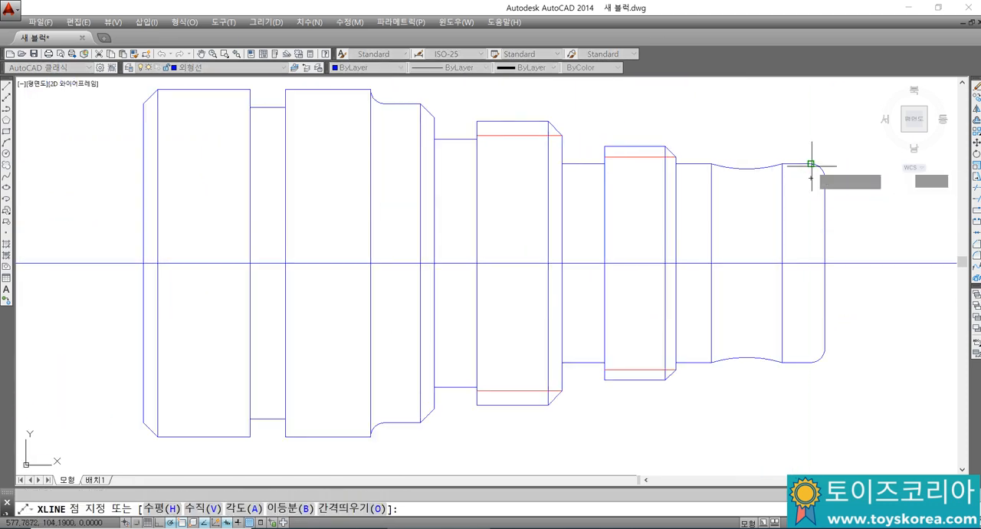
left_click(810, 163)
left_click(813, 303)
key("Escape")
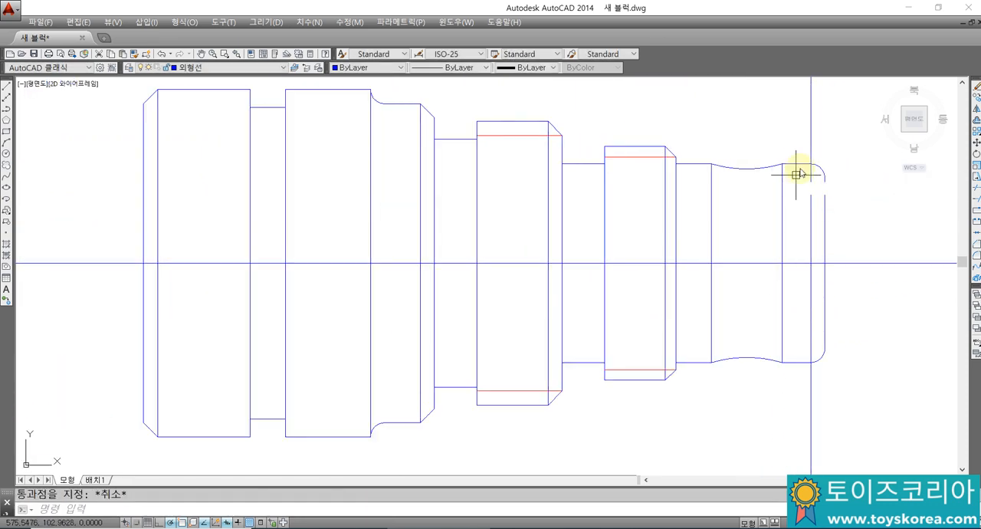
Step: Trim the vertical construction line above the upper outline, and erase its remaining part
type("tr")
key("Return")
left_click(811, 173)
key("Return")
left_click(811, 148)
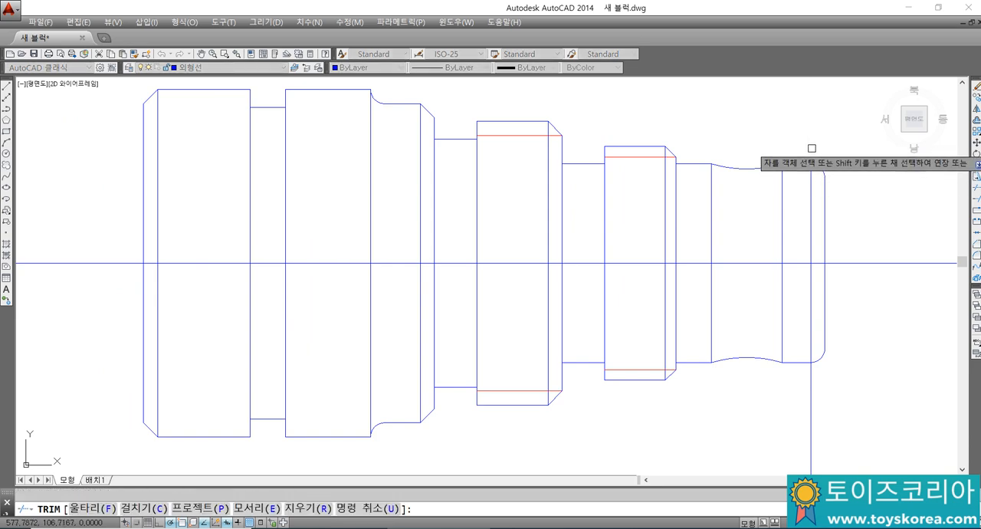
key("Escape")
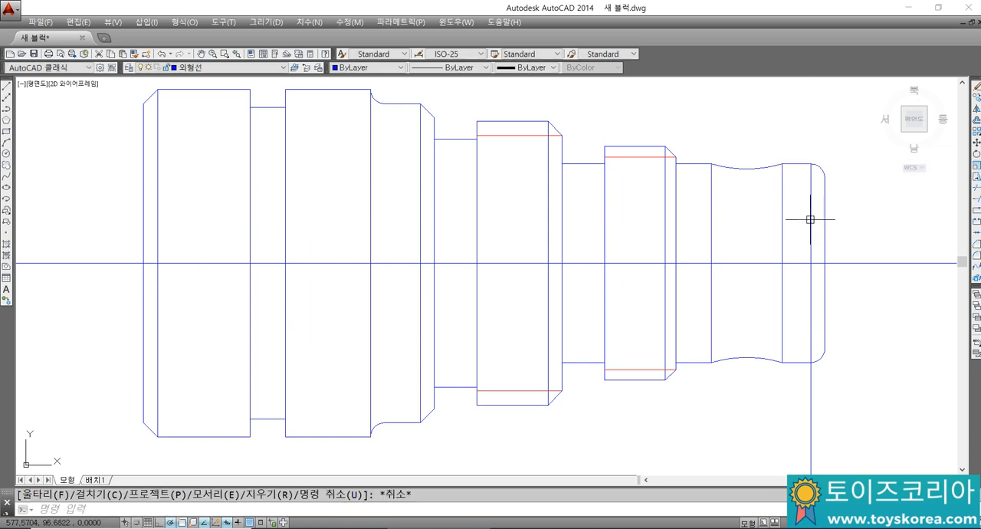
left_click(810, 220)
key("Delete")
Step: Break the horizontal centre line a short distance outside both ends of the redrawn shaft
scroll(713, 236, "down", 3)
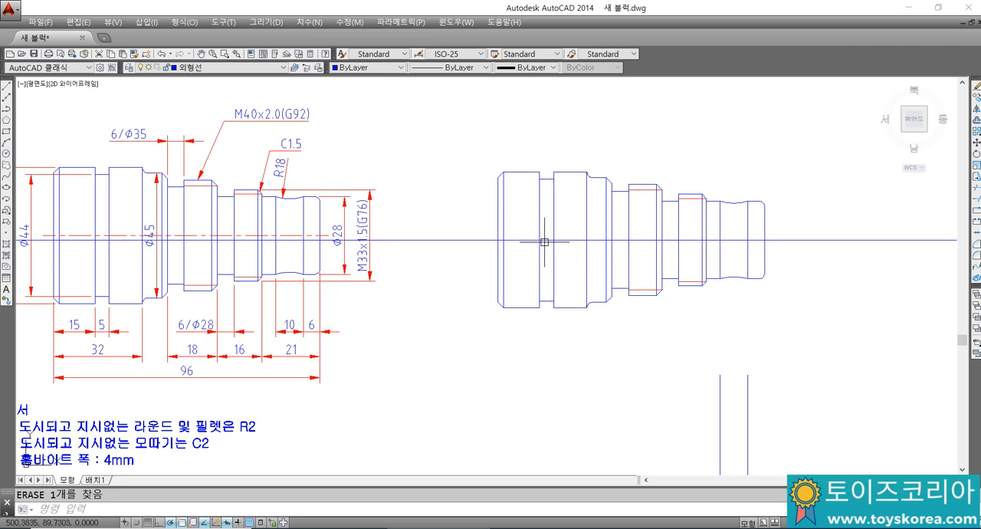
type("br")
key("Return")
left_click(475, 239)
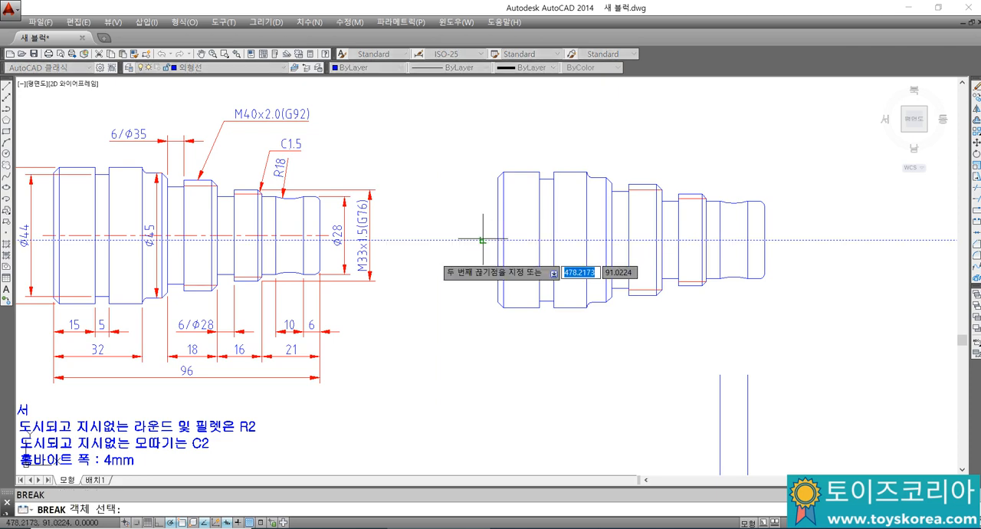
left_click(435, 257)
key("Return")
left_click(812, 240)
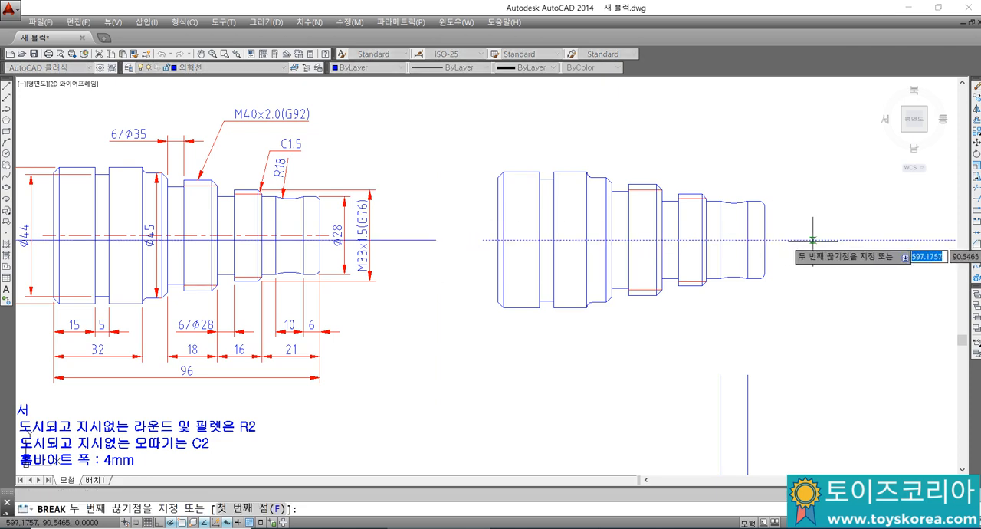
key("Escape")
Step: Erase the two leftover vertical lines below the redrawn shaft and the outer remnants of the broken centre line on both sides
left_click(769, 394)
left_click(697, 380)
key("Delete")
left_click(902, 224)
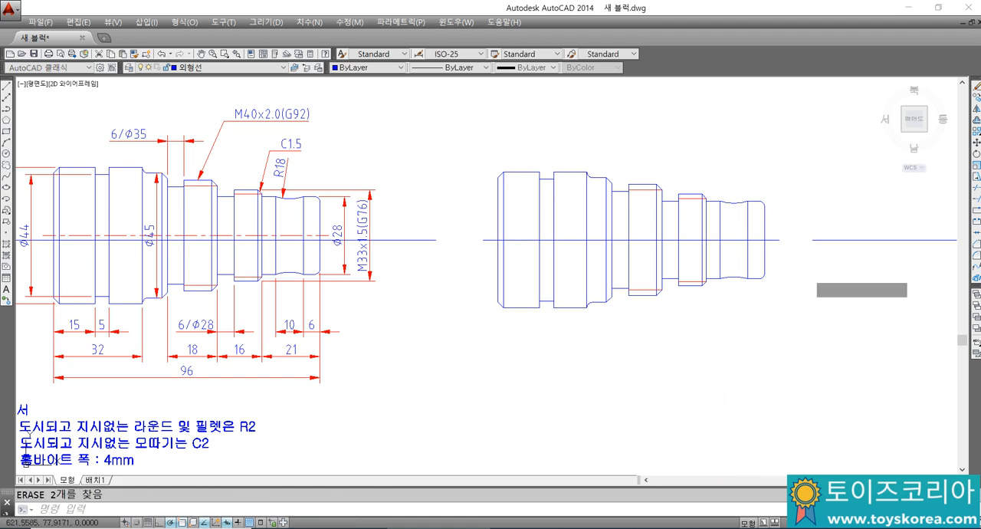
left_click(880, 274)
key("Delete")
left_click(407, 238)
left_click(397, 262)
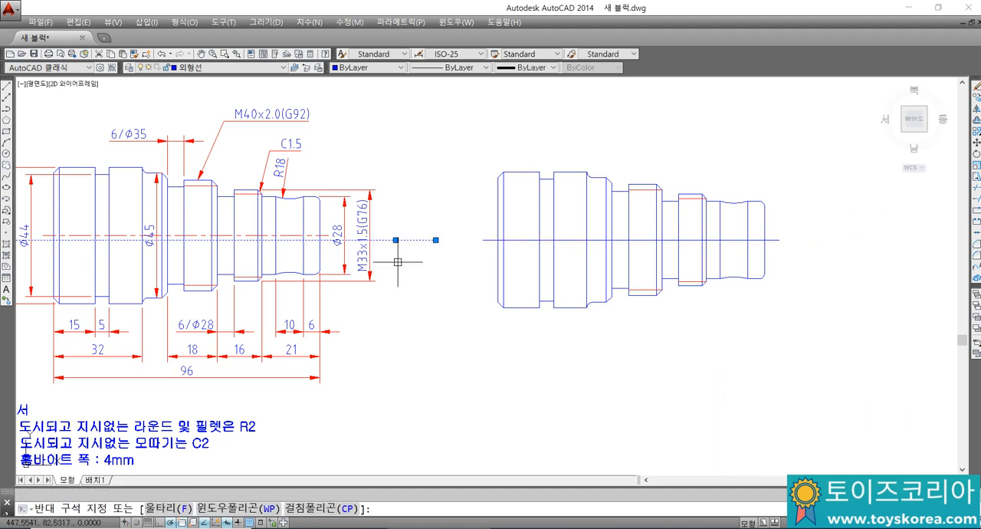
key("Delete")
Step: Switch to Notepad and add the note line "BR... 선택적 끓기 명령어" below the MI entry
left_click(563, 528)
left_click(714, 435)
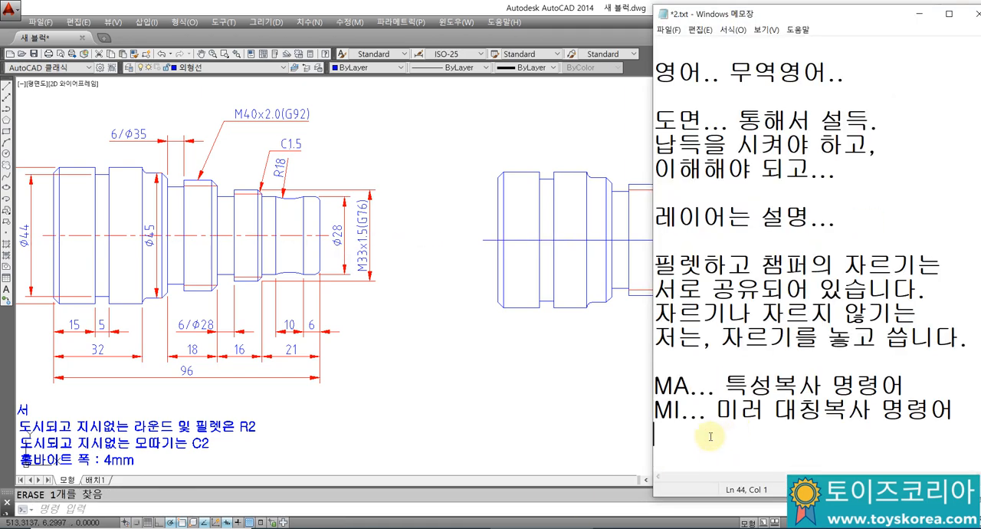
key("BackSpace")
type("BR...")
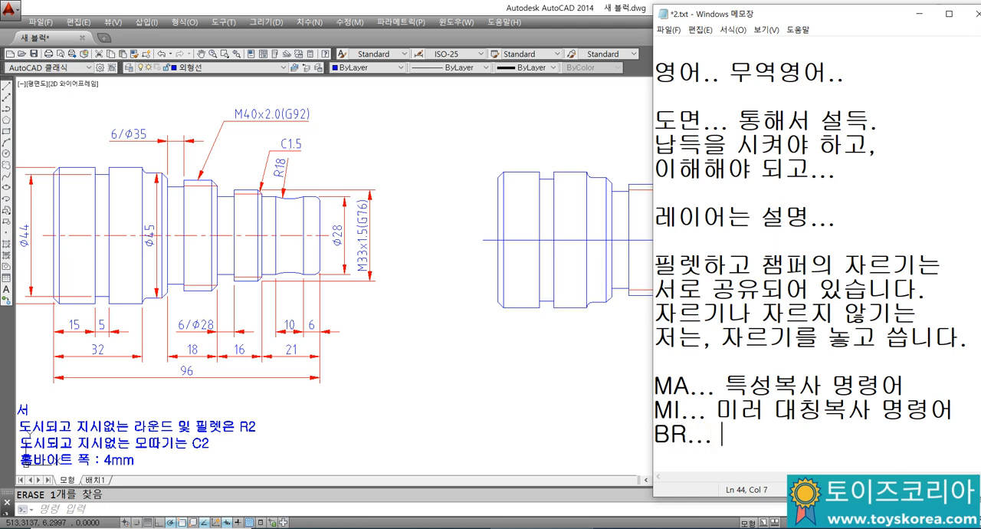
type(" 끓기.")
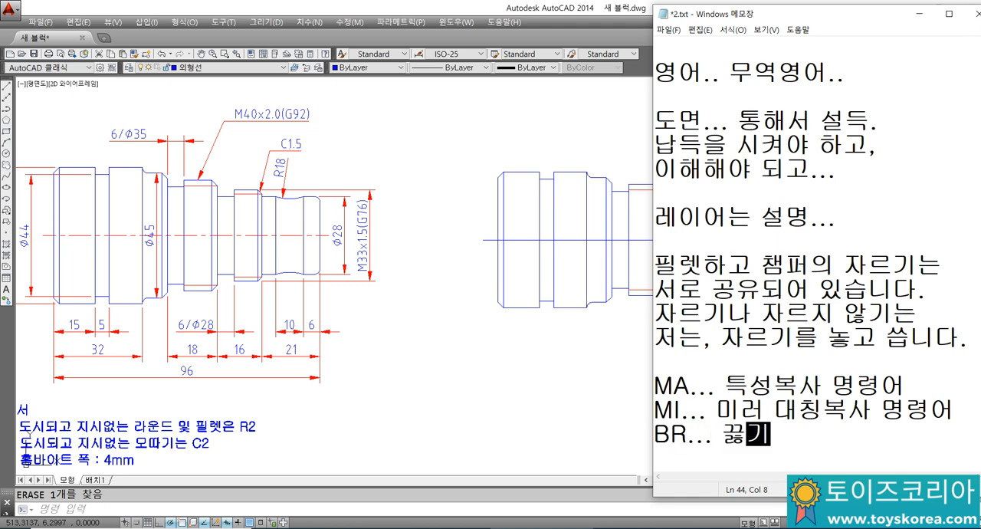
key("BackSpace")
key("BackSpace")
key("BackSpace")
type("명ㄹ")
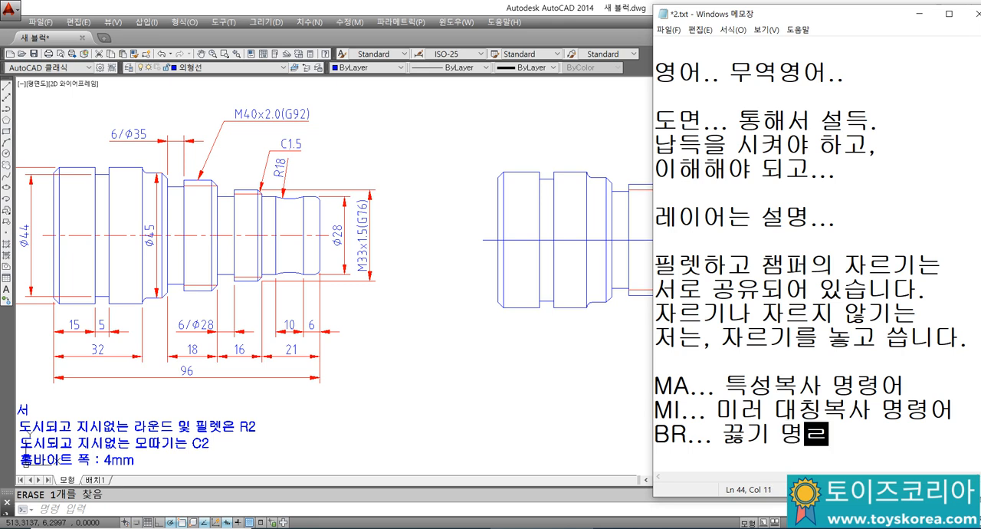
type("어")
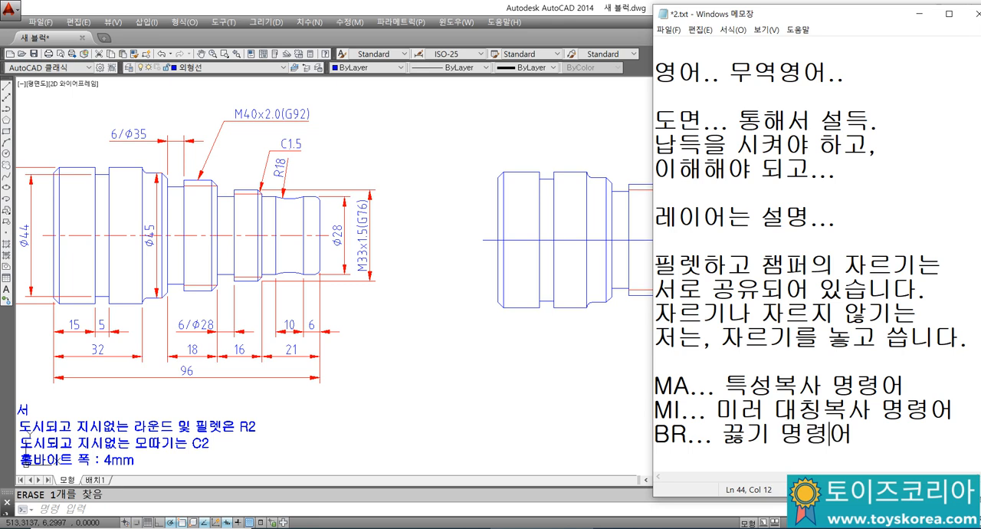
type("선택적")
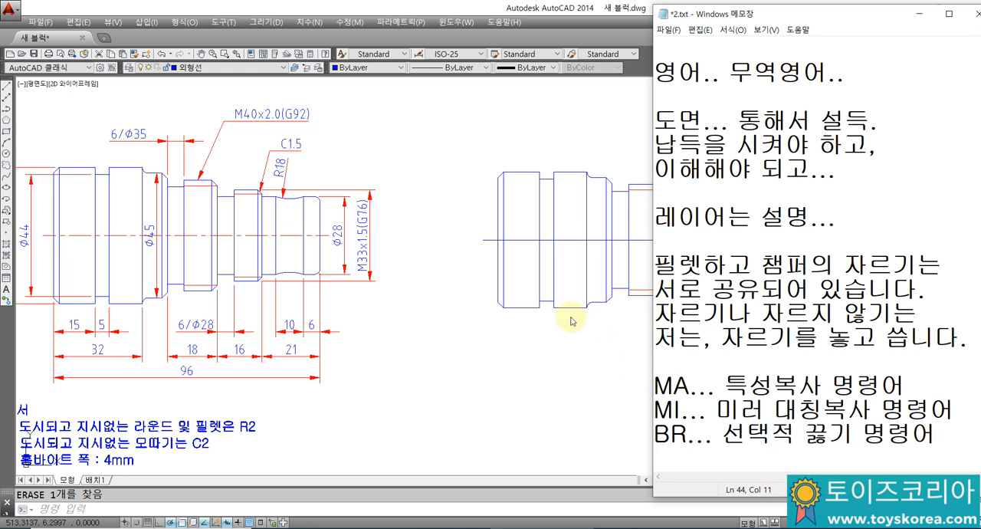
Step: Switch back to AutoCAD and move the redrawn shaft's centre line to the 중심선 layer
left_click(527, 368)
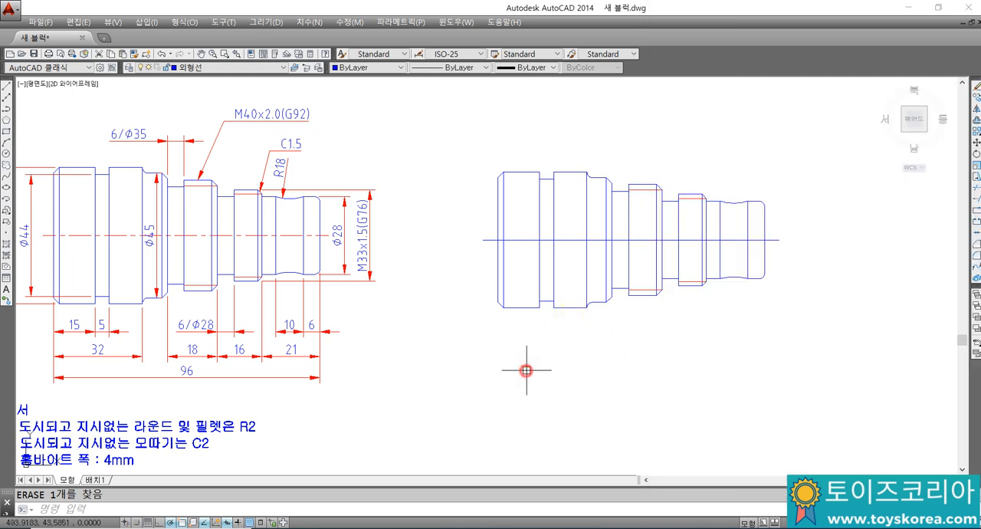
left_click(526, 242)
left_click(238, 67)
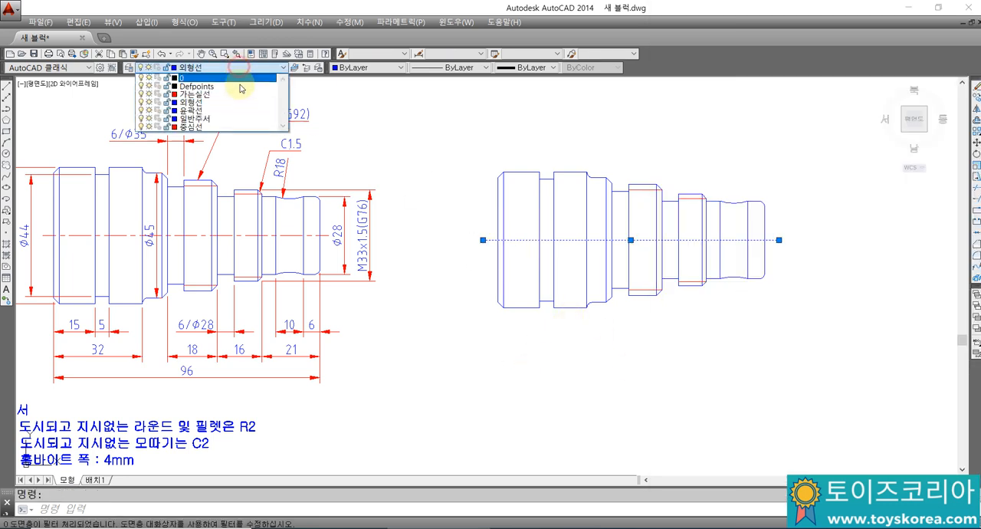
left_click(230, 127)
key("Escape")
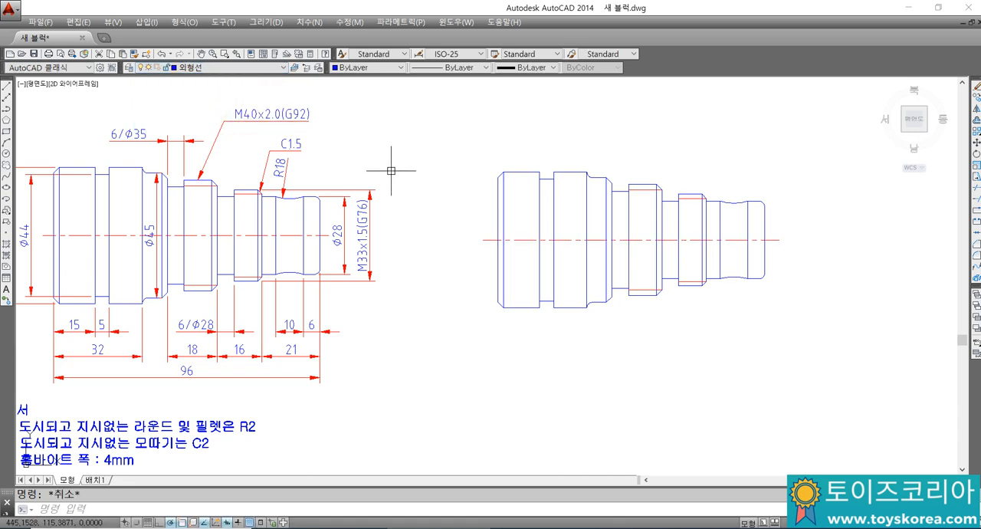
middle_click_drag(442, 197, 469, 194)
type("DLI")
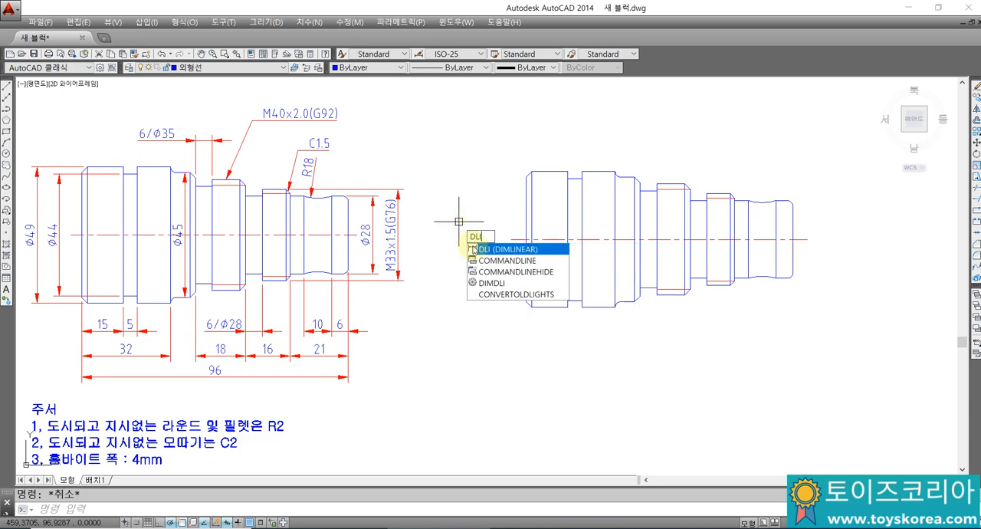
key("Up")
Step: Switch to Notepad and list the dimension commands DLI, DAL, DDI, DRA and DAN on separate lines below the BR note
key("alt+Tab")
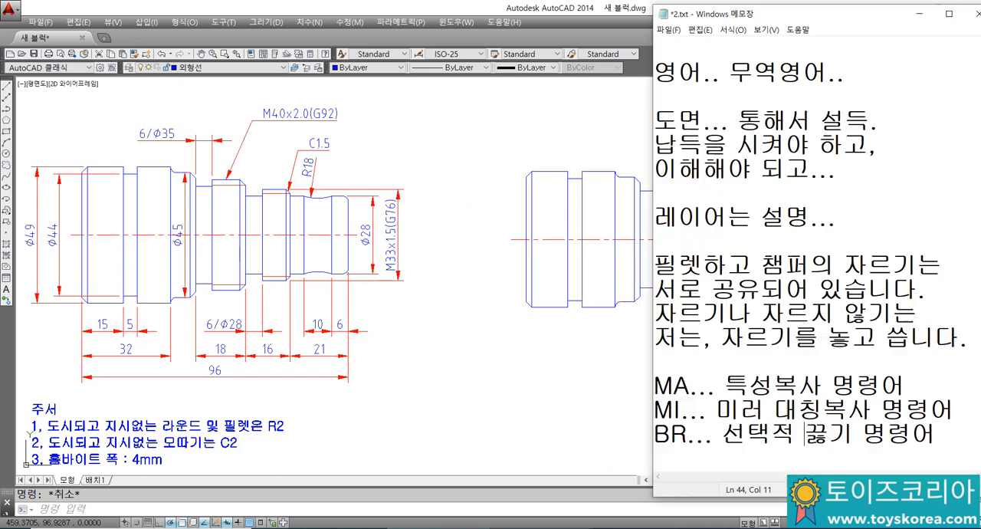
left_click(715, 468)
left_click(703, 411)
type("ㅇ")
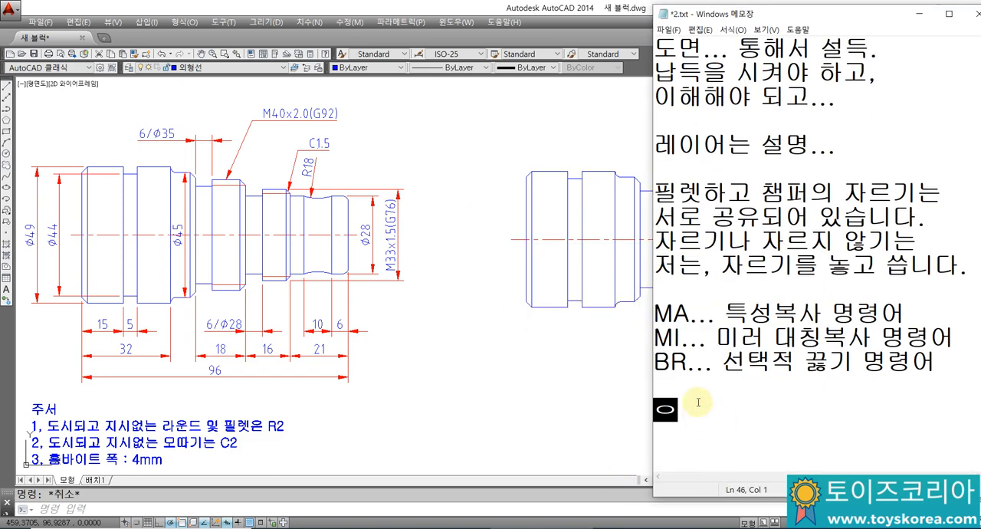
key("BackSpace")
type("DL")
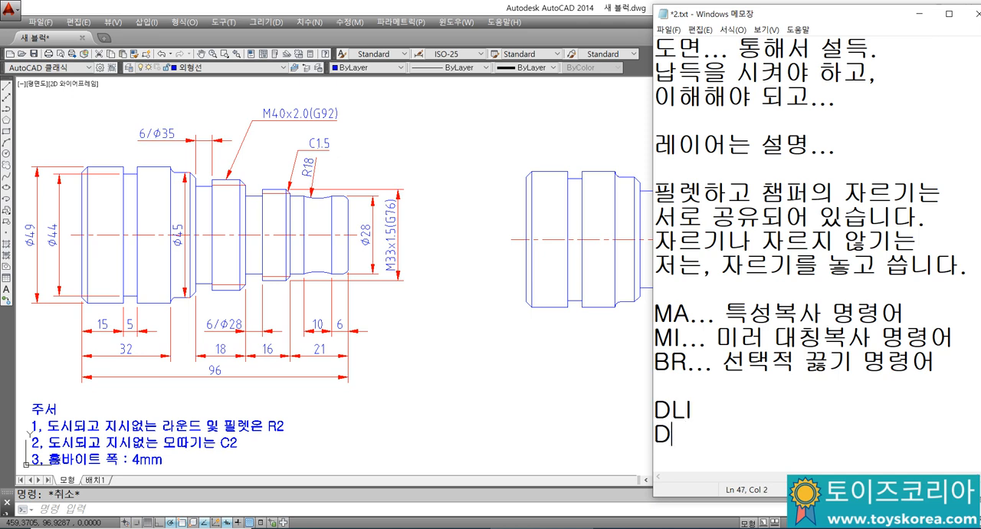
type("I")
key("Return")
type("D")
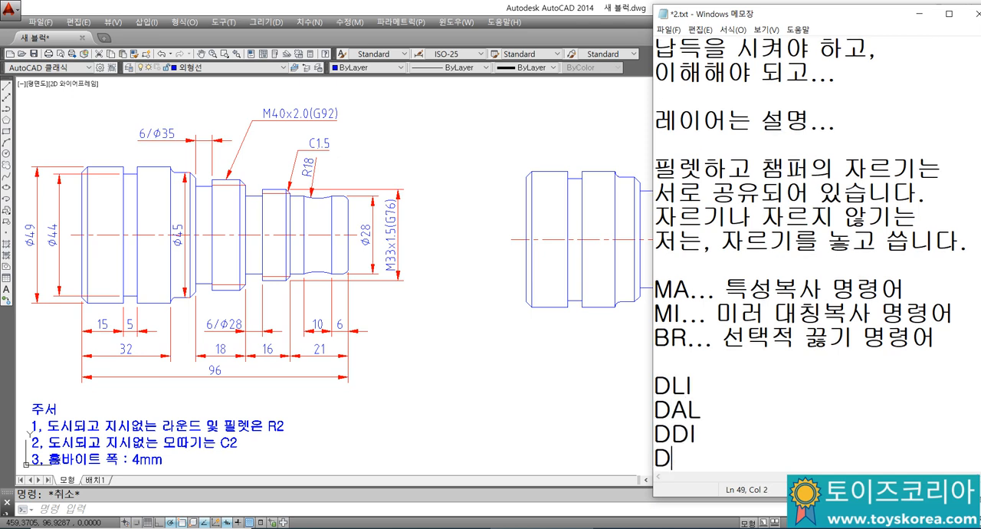
type("RA")
key("Return")
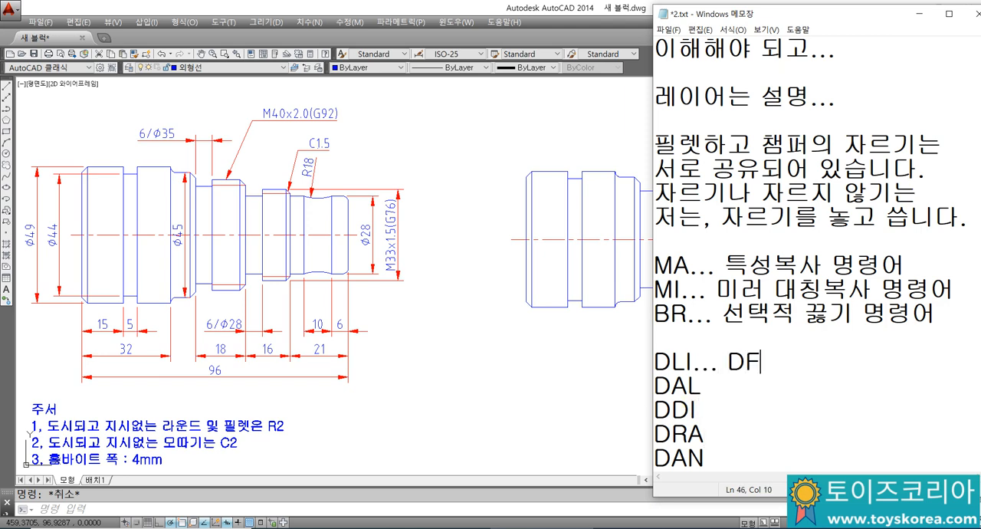
Step: Describe DLI as "수직수평치수" and DAL as "경사치수" in the command list
type("수직수평 ")
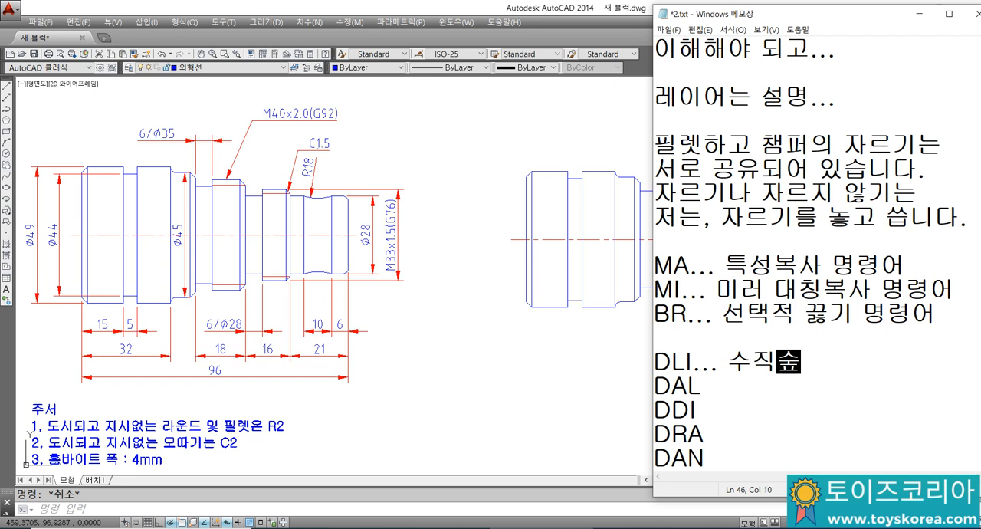
type("수 ")
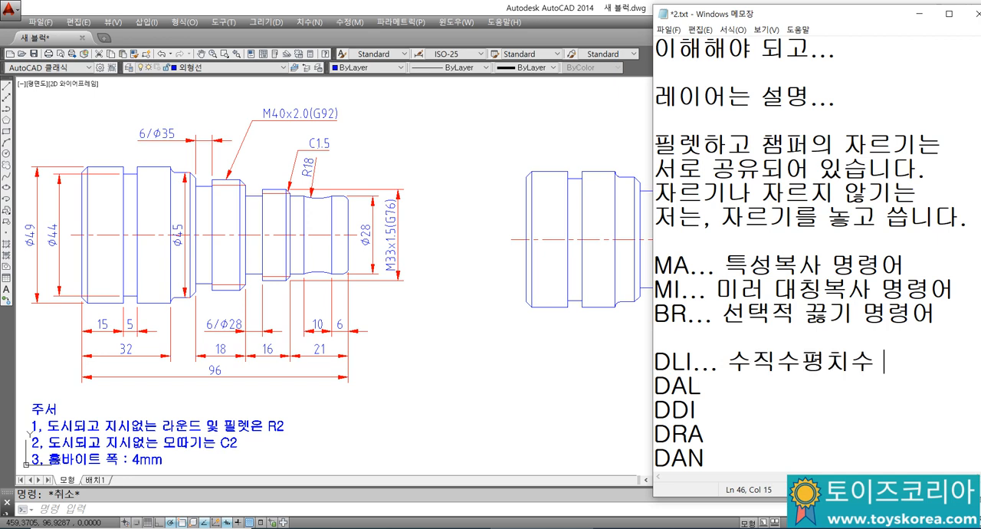
type("ㅁ")
type(" 경사치수")
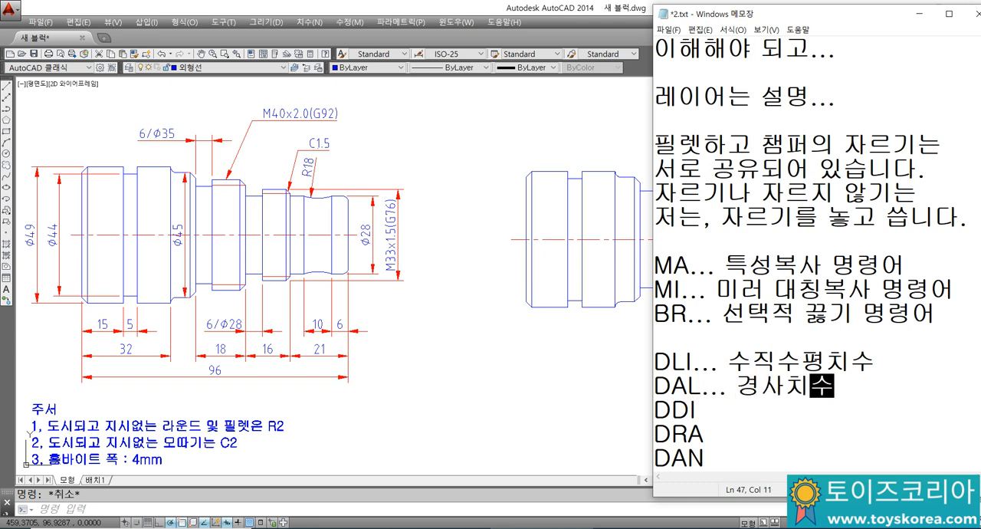
Step: Describe DDI as "지름치수", DRA as "반지름치수" and DAN as "각도치수" in the command list
left_click(697, 404)
type("... 지름치수")
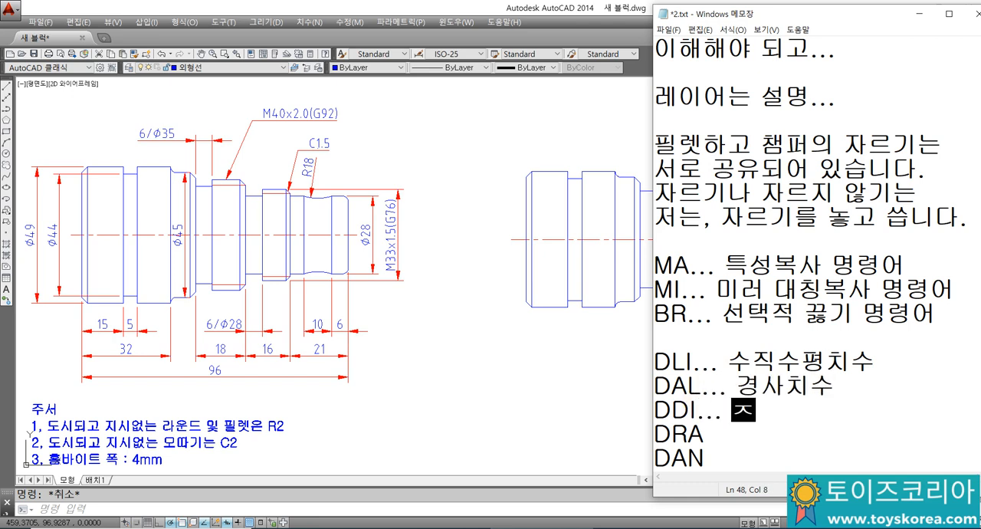
key("Down")
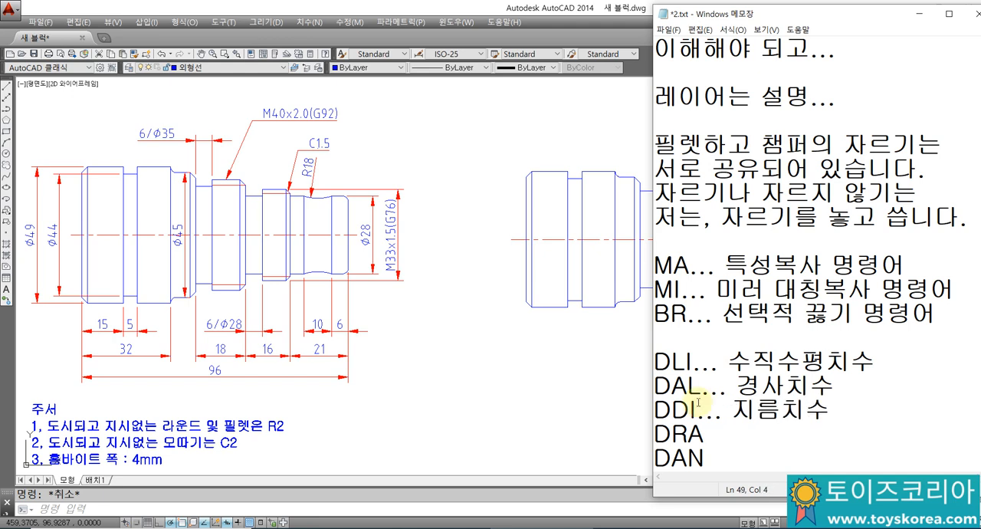
type("... 반지름치수")
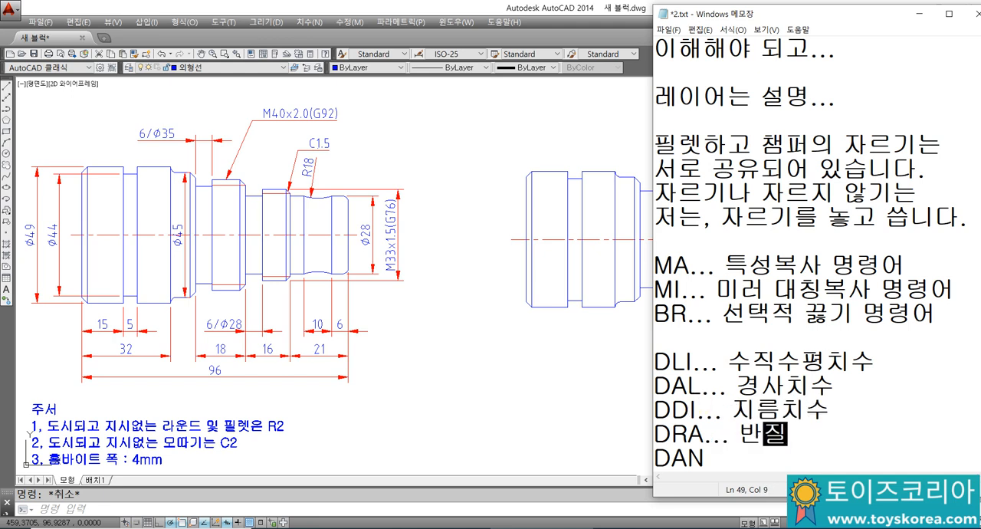
key("Down")
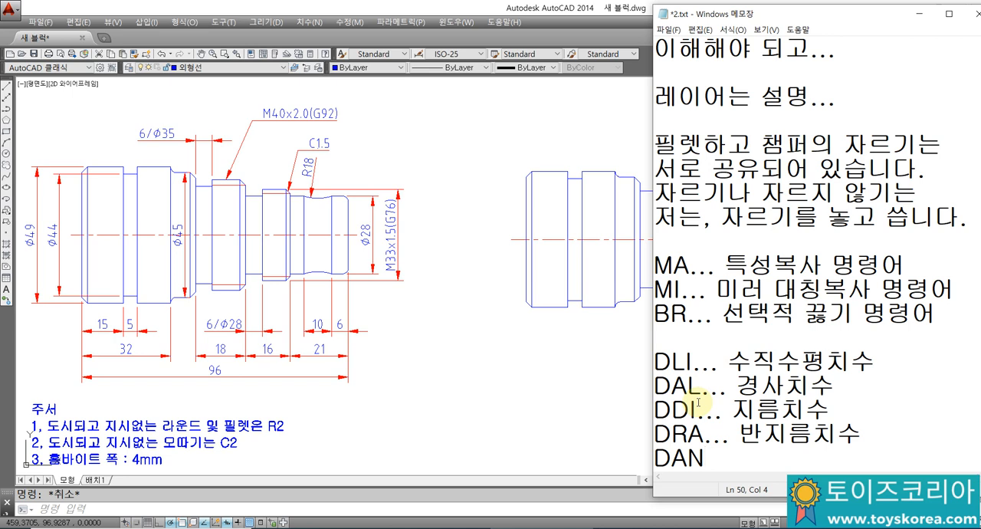
type("... 각")
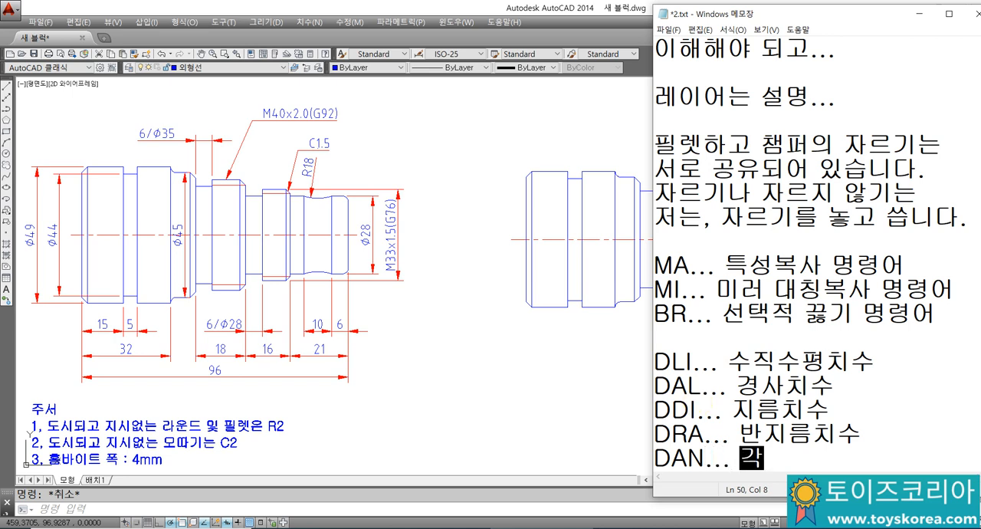
type("도치수")
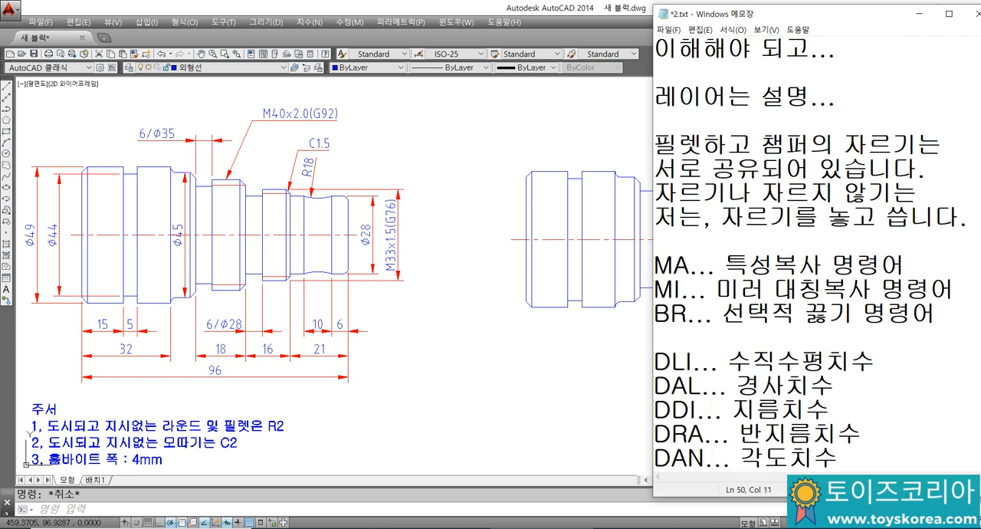
Step: Add a line below the DAN entry describing the LE command as "지시선치수"
key("Return")
key("Return")
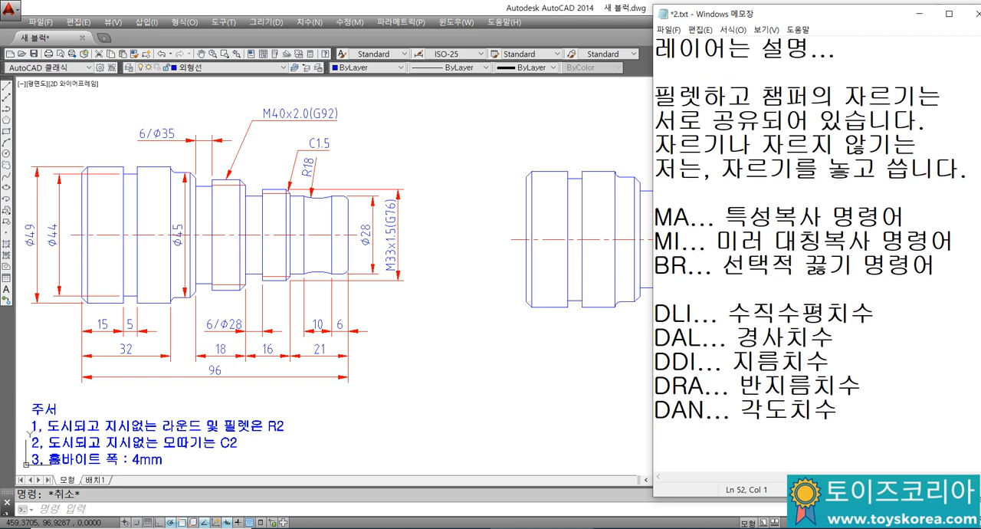
type("ㅣㄷ")
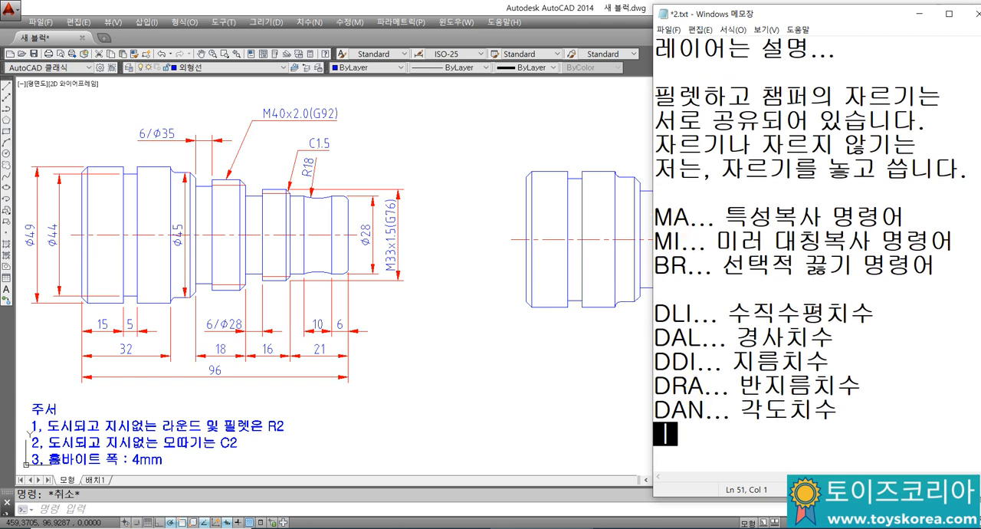
key("BackSpace")
key("BackSpace")
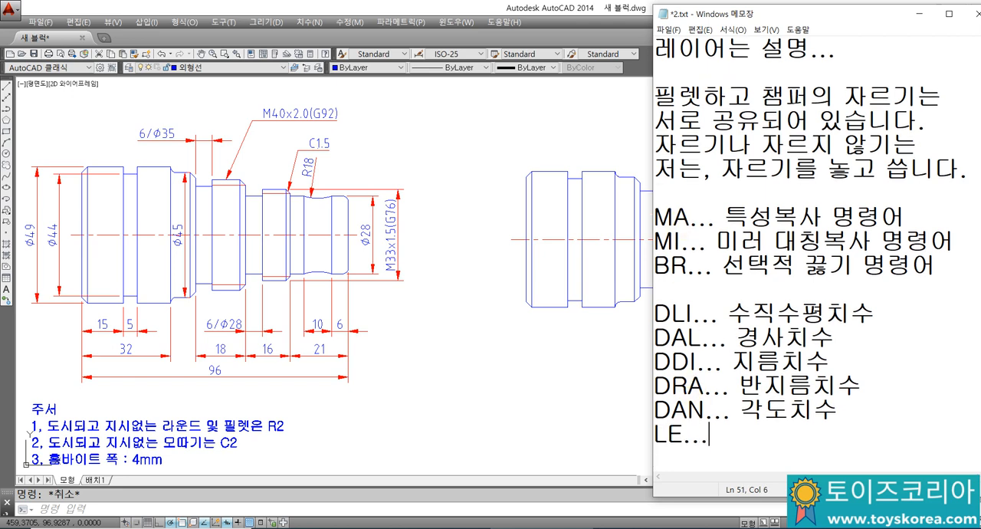
type("LE... ㅊㅇ")
key("BackSpace")
type("시선치수")
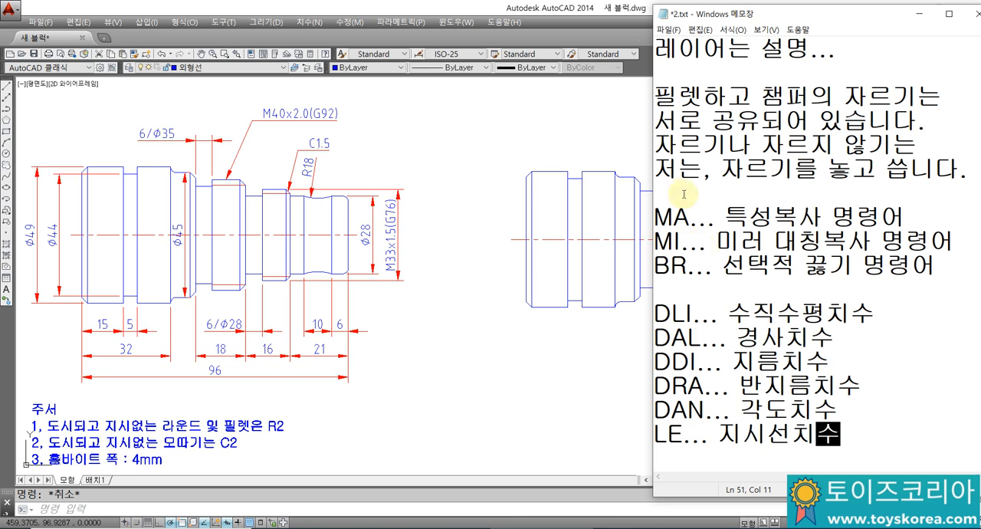
Step: Leave a blank line below the command list and add the note "치수 분해.(폭파) X..."
key("Return")
key("Return")
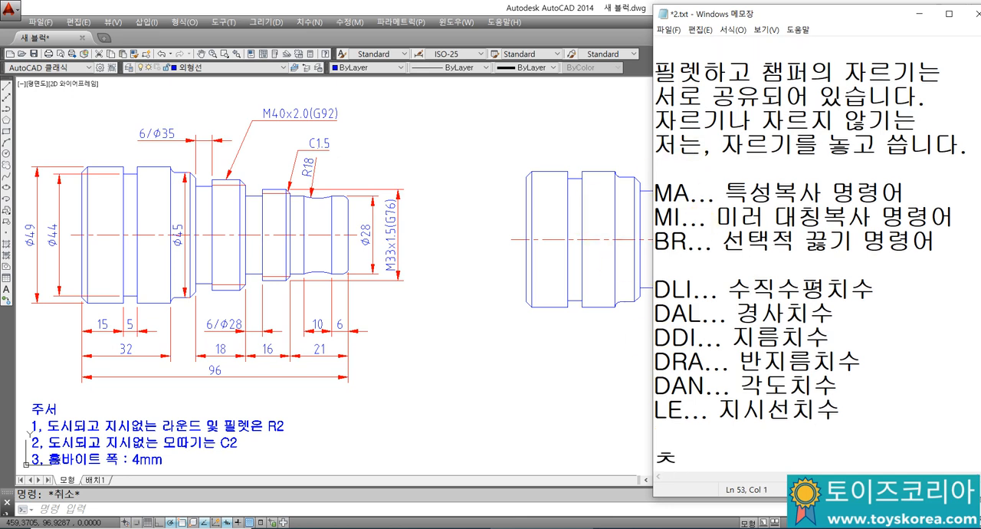
type("치수")
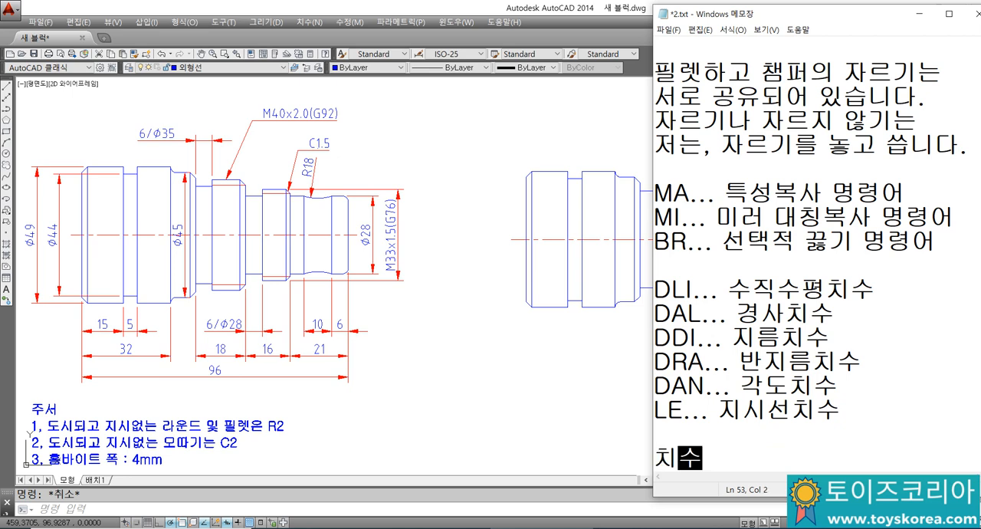
type(" 분해.(폭")
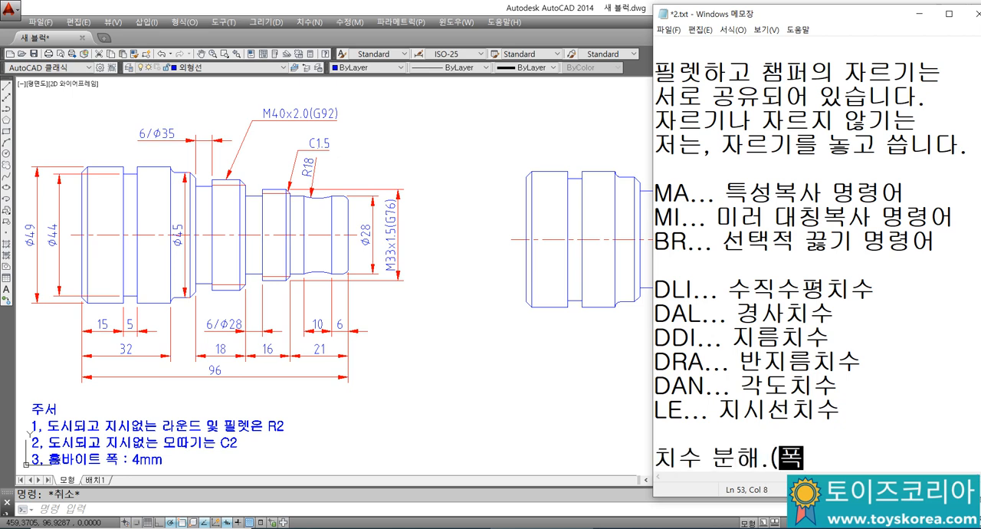
type("파) X...")
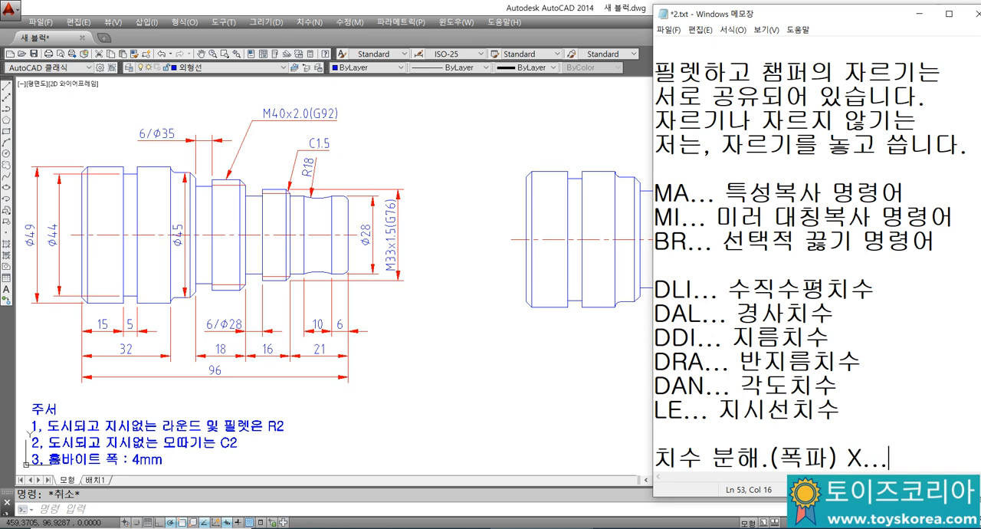
key("Return")
key("Return")
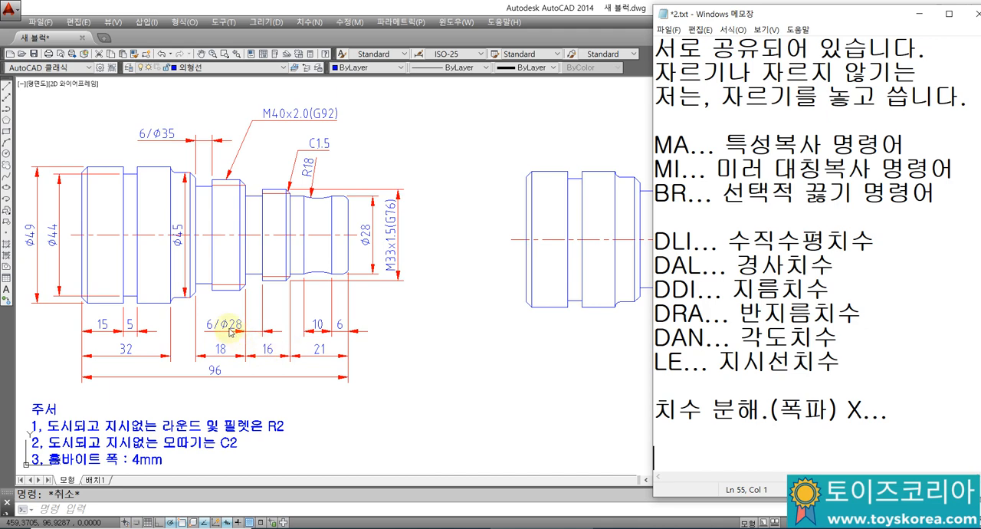
Step: Switch back to AutoCAD with both shaft drawings in view
left_click(488, 292)
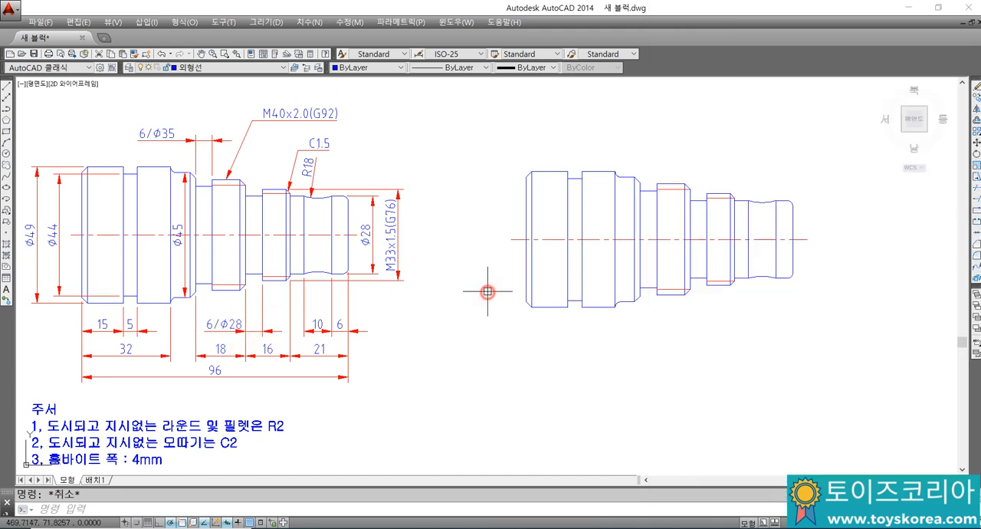
middle_click_drag(464, 301, 509, 313)
type("dli")
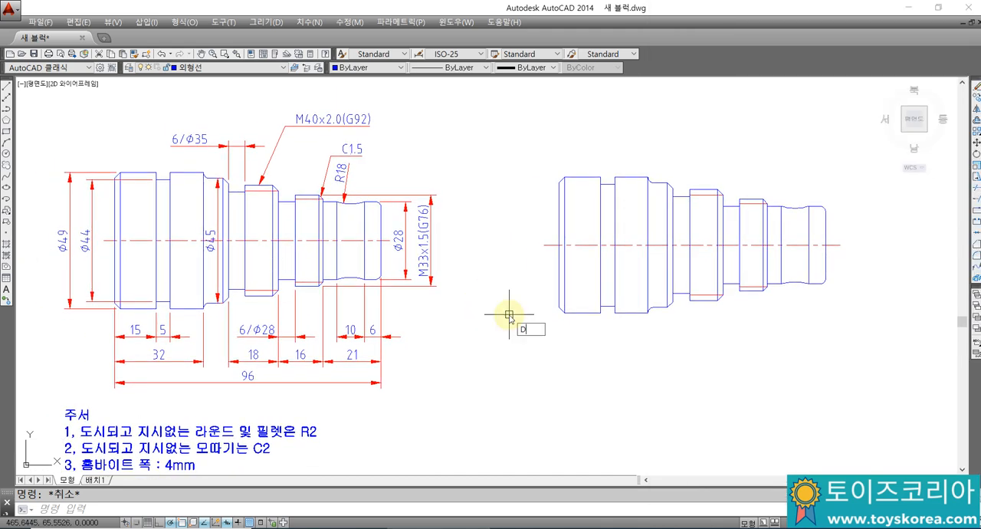
key("Return")
left_click(565, 312)
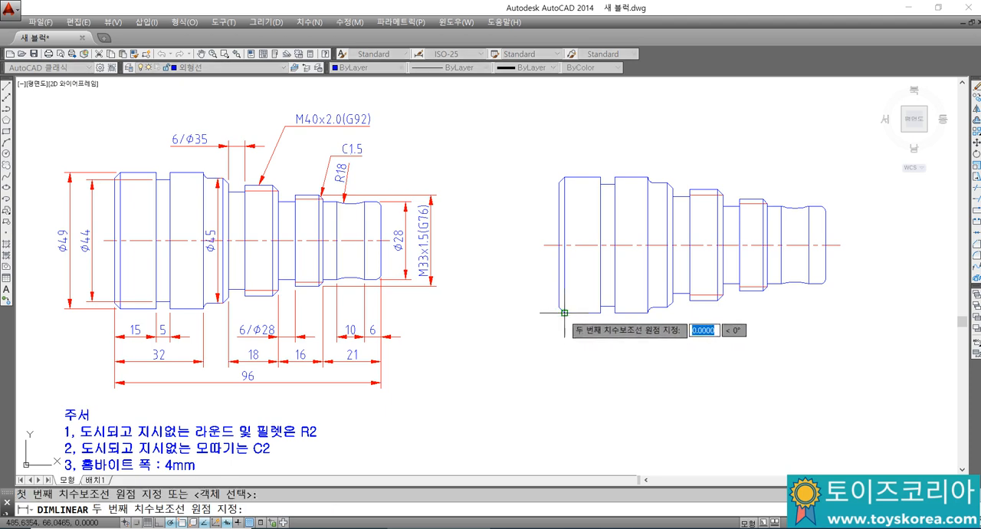
left_click(565, 177)
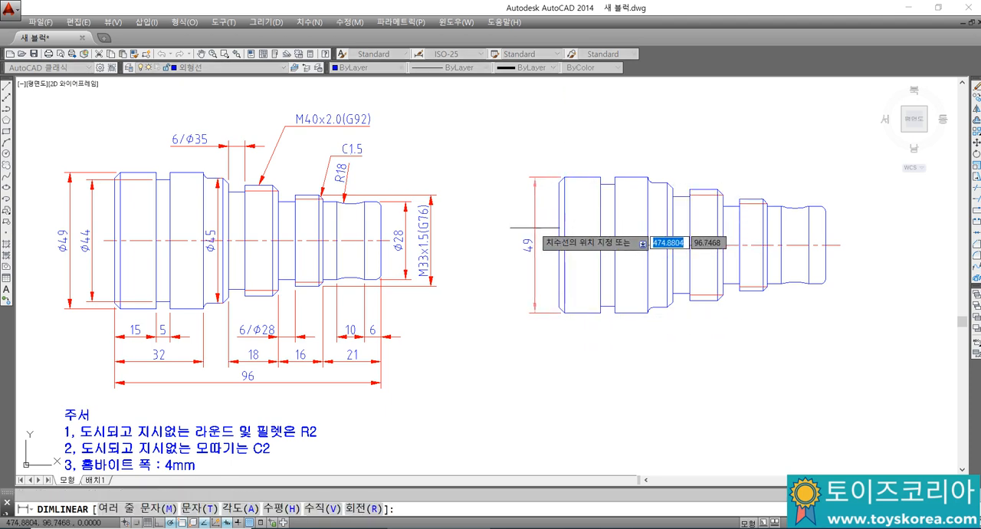
key("Escape")
Step: Add a vertical linear dimension across the first groove's diameter, placing it well outside the redrawn shaft's left end
key("Return")
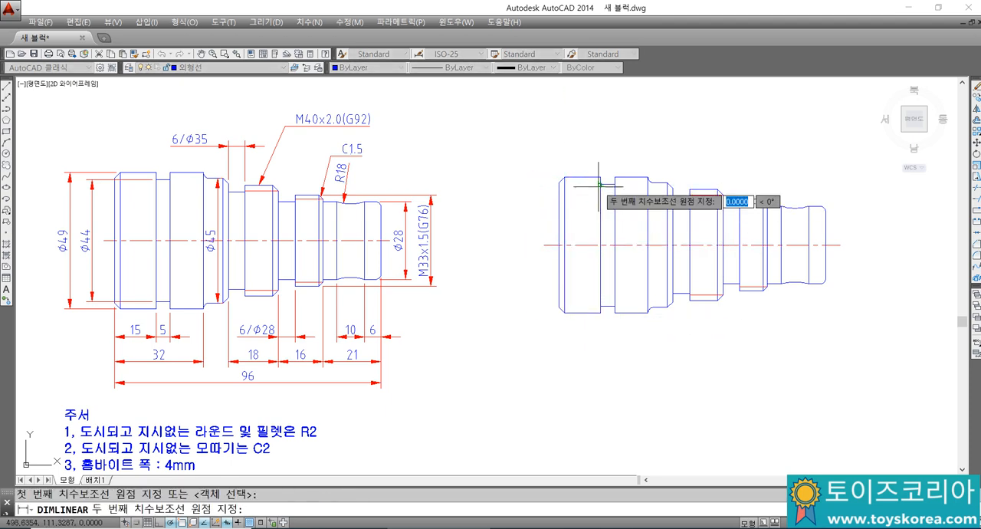
left_click(600, 305)
left_click(600, 305)
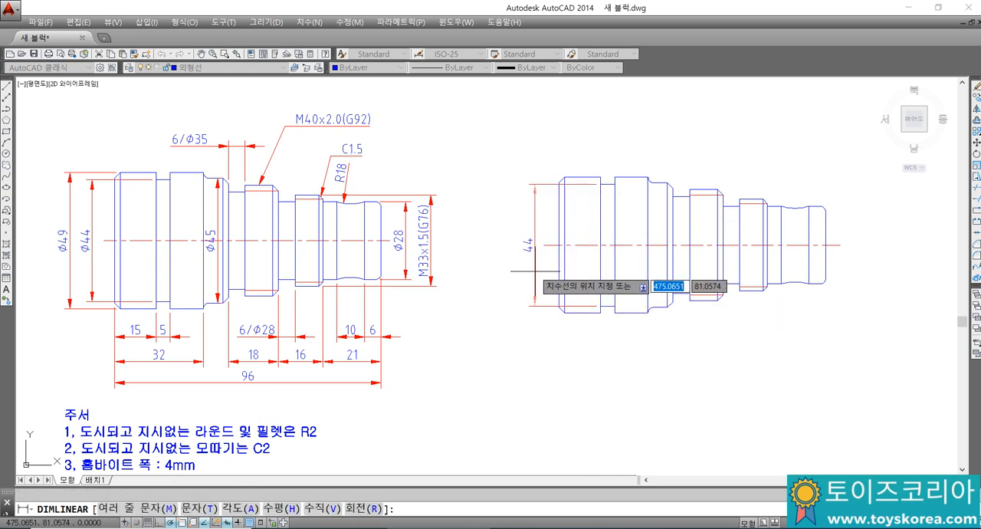
left_click(509, 274)
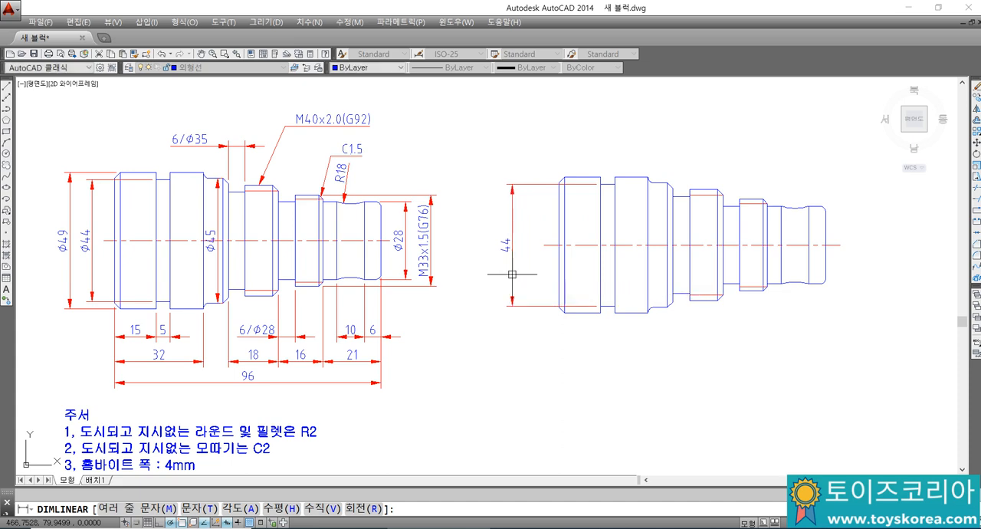
Step: Add a vertical linear dimension across the left end's largest diameter, placing it between the shaft and the groove diameter dimension
key("Return")
left_click(560, 186)
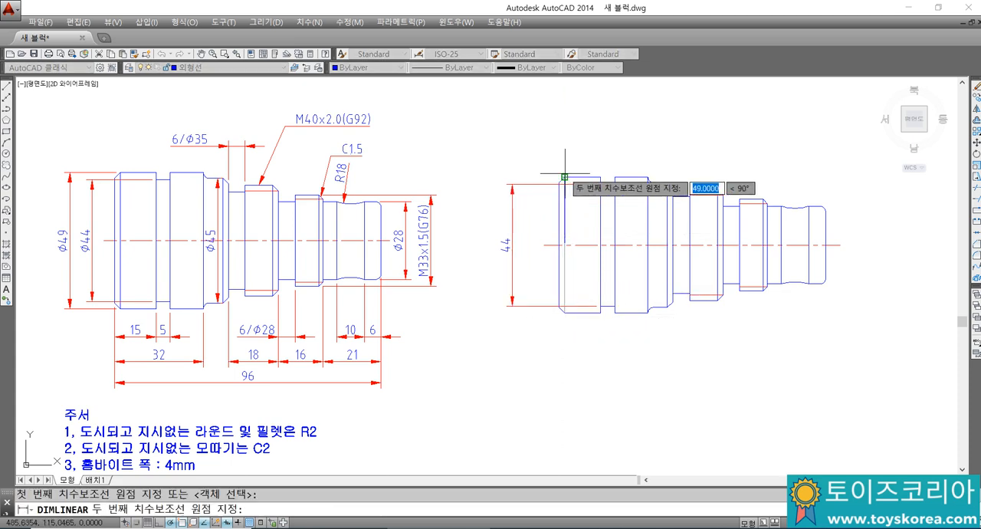
left_click(565, 177)
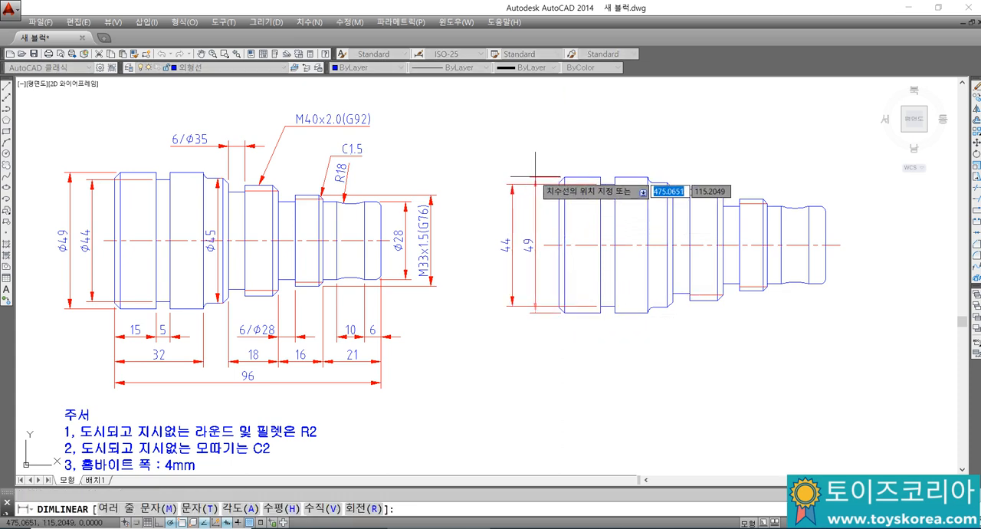
left_click(535, 177)
key("Escape")
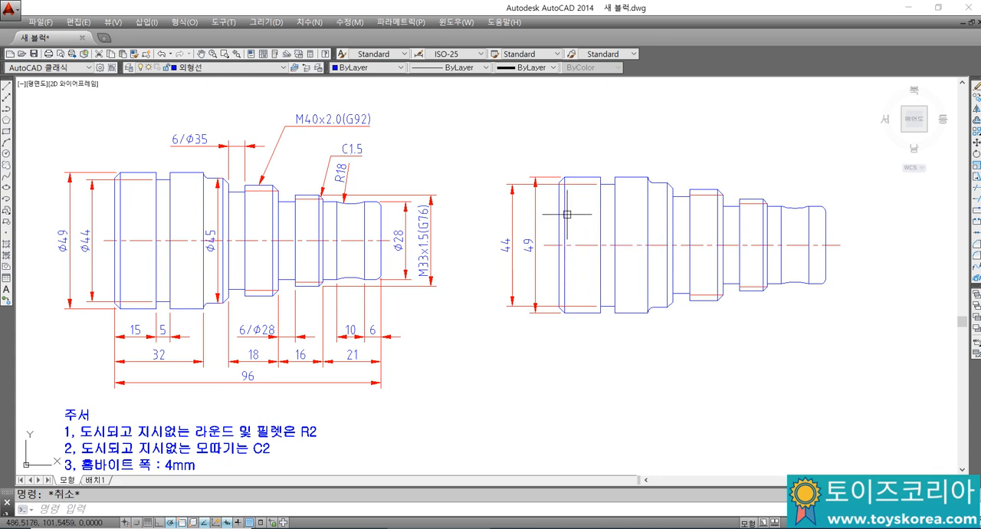
left_click(511, 237)
key("Escape")
left_click(529, 245)
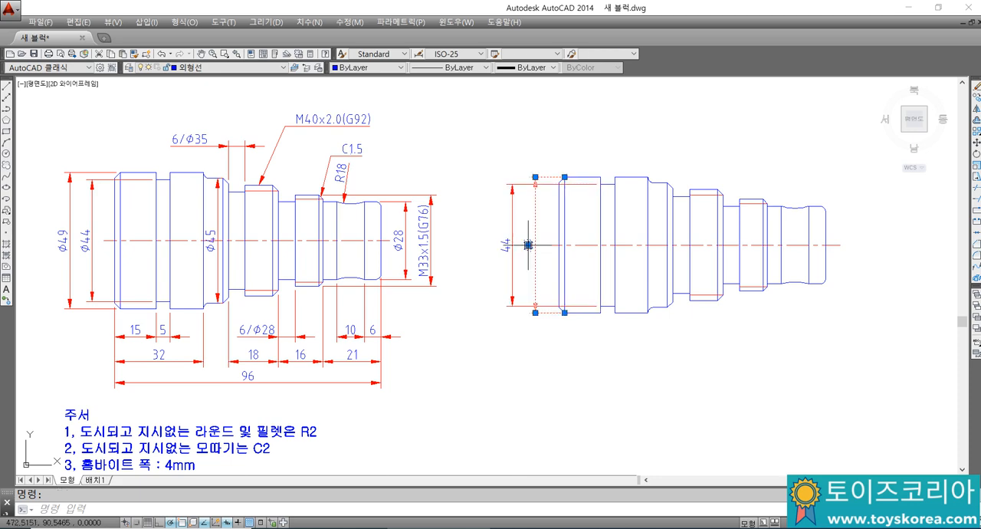
key("Escape")
left_click(529, 240)
key("Escape")
left_click(511, 226)
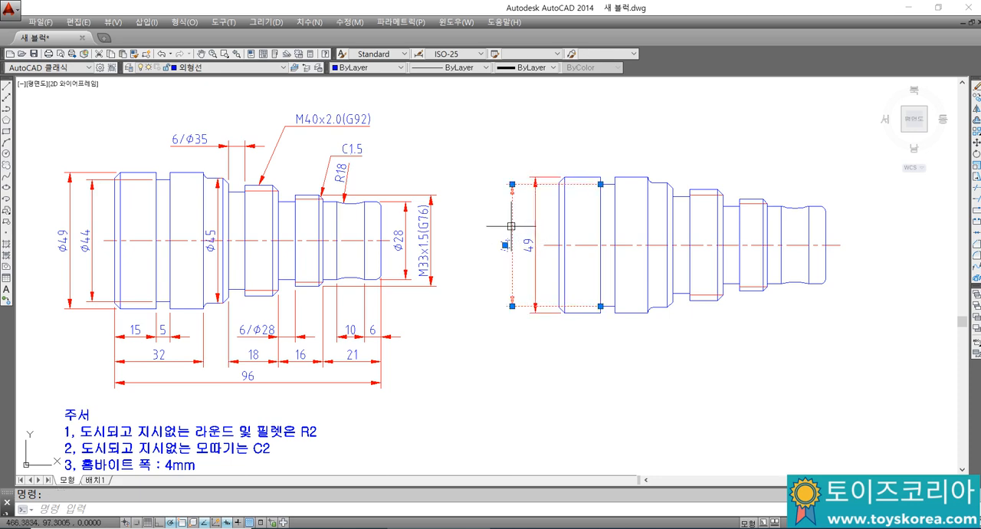
key("Escape")
Step: Swap the two diameter dimensions by moving the 49 one outermost and the 44 one close to the shaft's left end
left_click(532, 233)
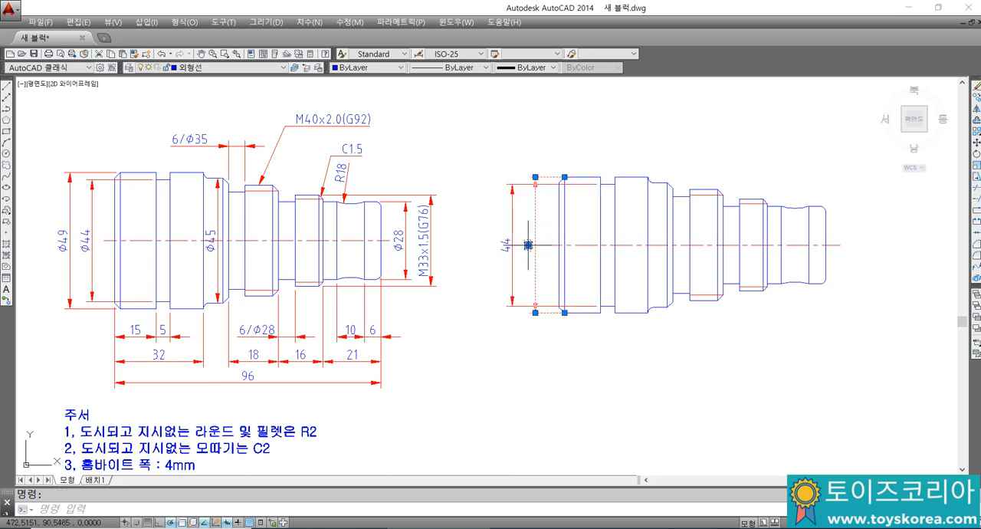
left_click(528, 245)
left_click(465, 245)
key("Escape")
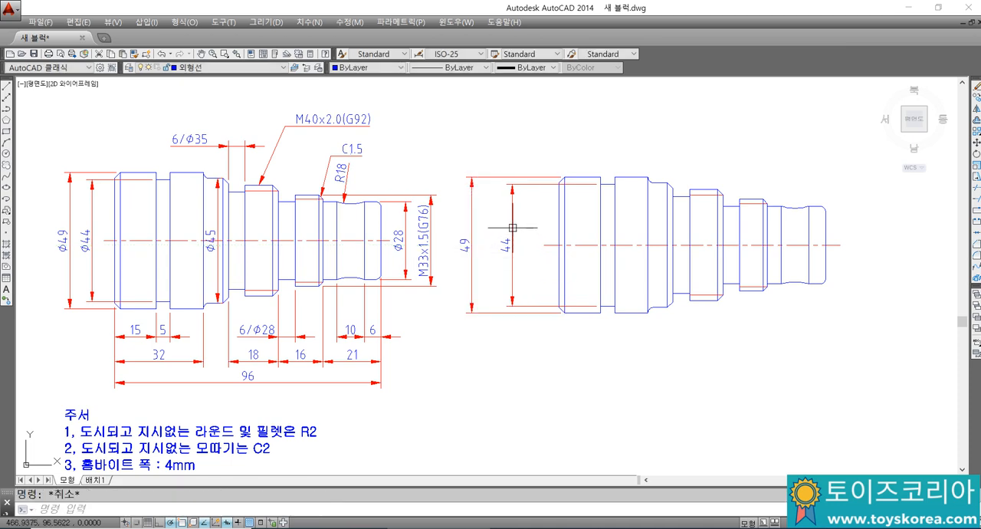
left_click(511, 227)
left_click(505, 246)
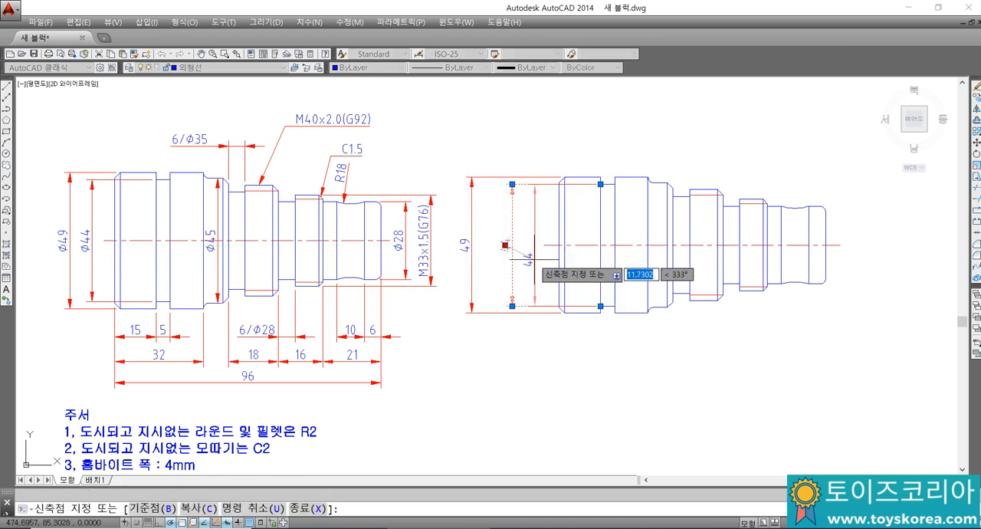
key("Escape")
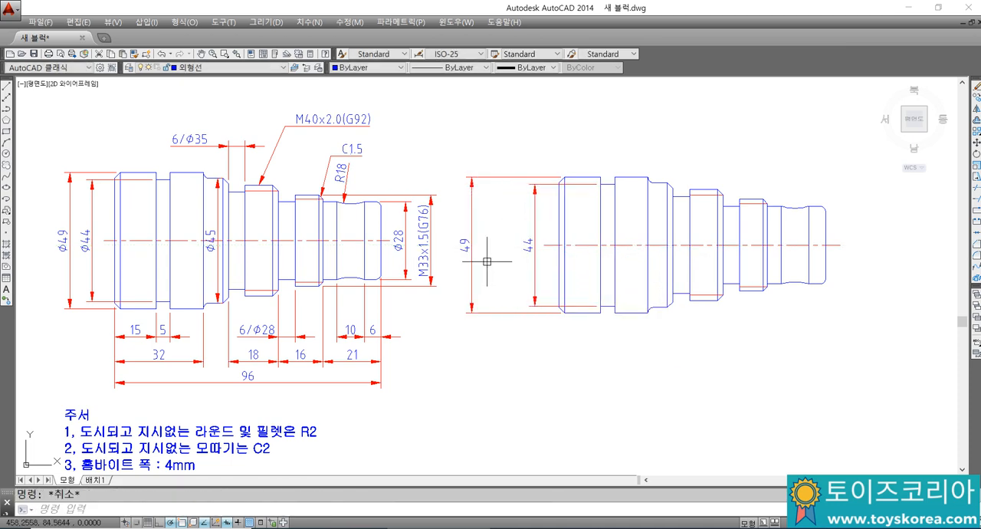
Step: Move the 49 dimension inward so it sits just outside the 44 dimension
left_click(471, 222)
left_click(472, 245)
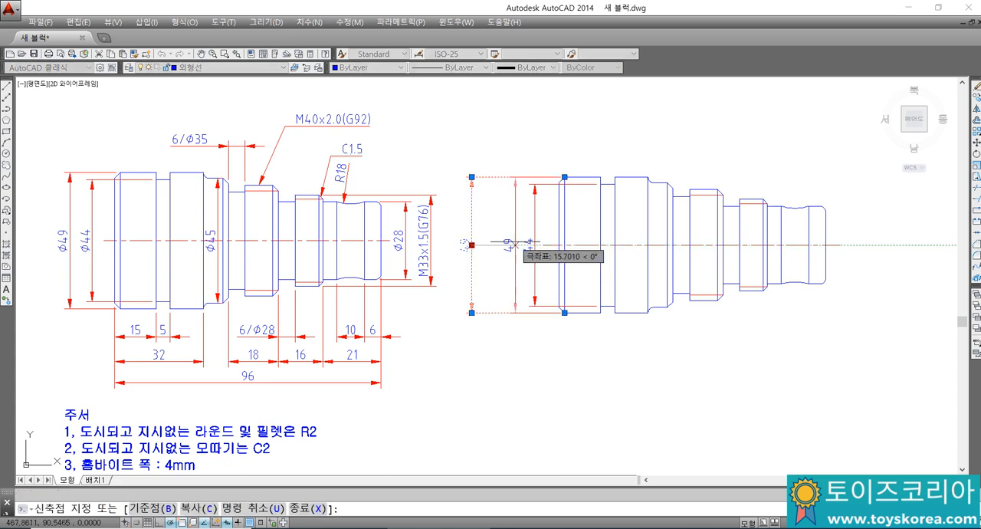
key("Escape")
scroll(543, 218, "up", 2)
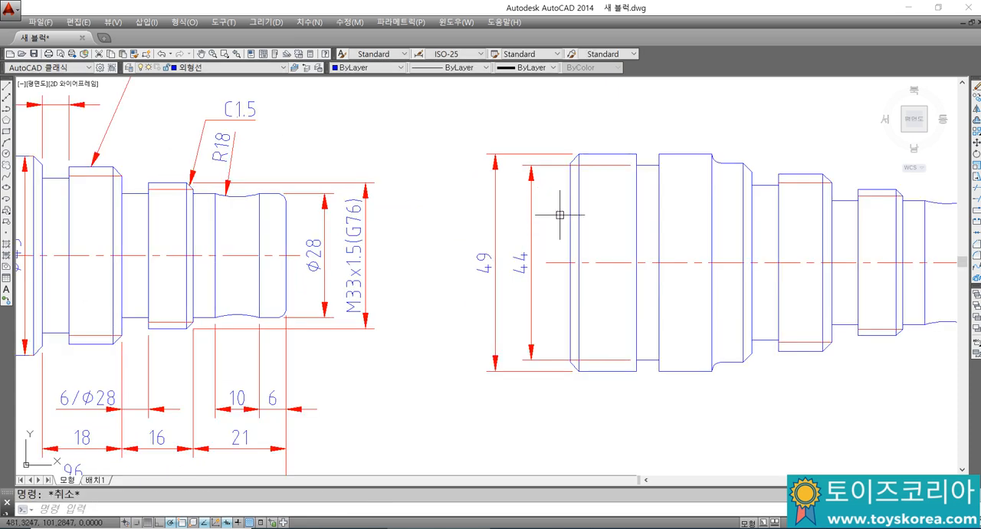
left_click(571, 215)
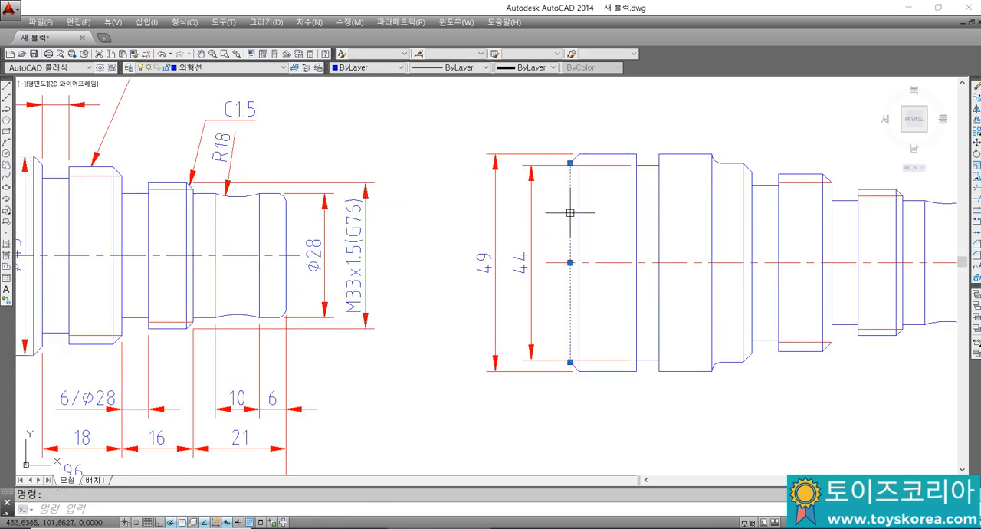
left_click(530, 218)
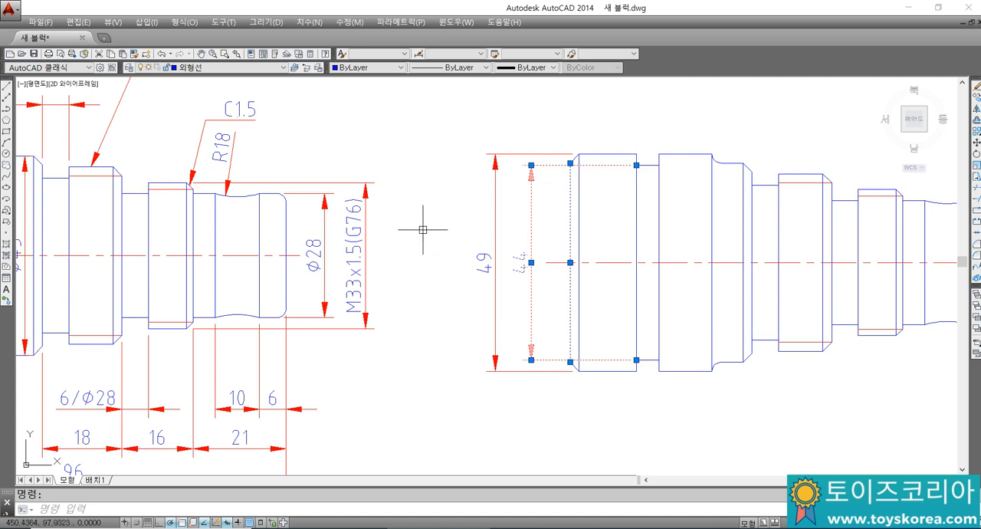
key("Escape")
scroll(499, 259, "down", 3)
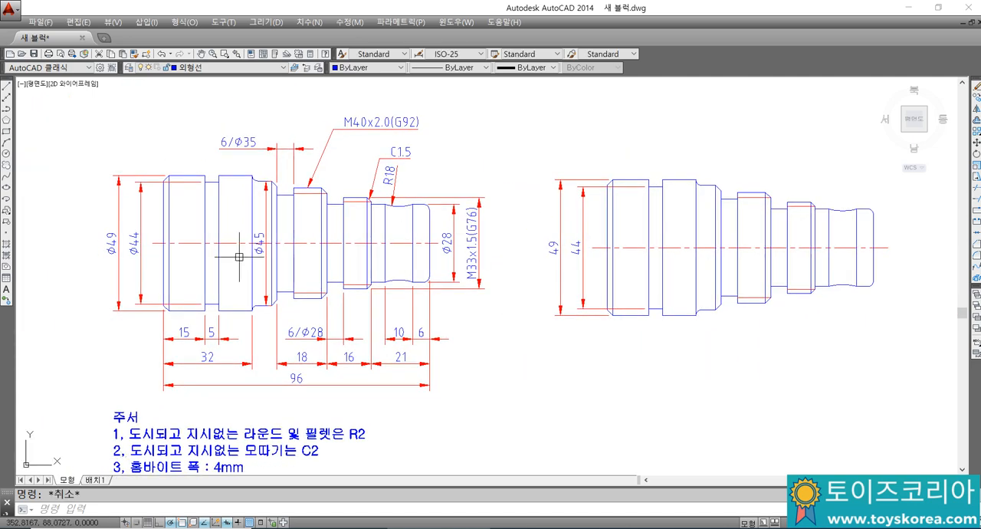
middle_click_drag(521, 254, 509, 252)
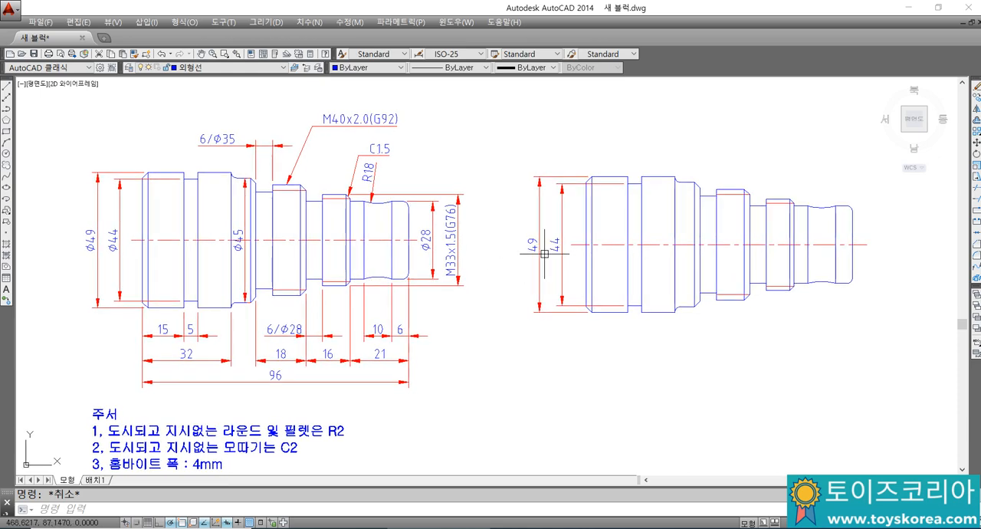
scroll(589, 254, "up", 3)
scroll(593, 251, "down", 3)
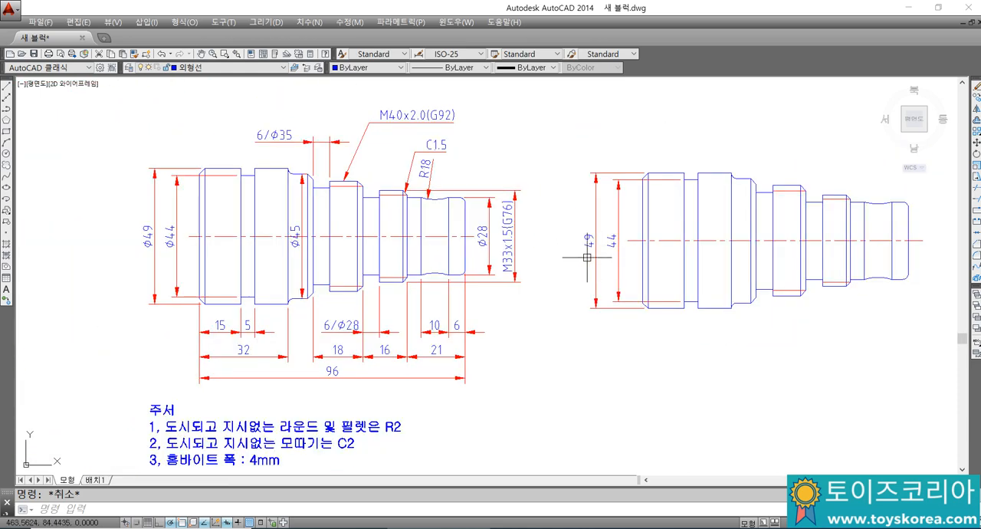
Step: Add a vertical linear dimension across the diameter of the chamfered step beside the second large section, placing it inside the redrawn shaft's outline
middle_click_drag(590, 250, 569, 264)
type("dli")
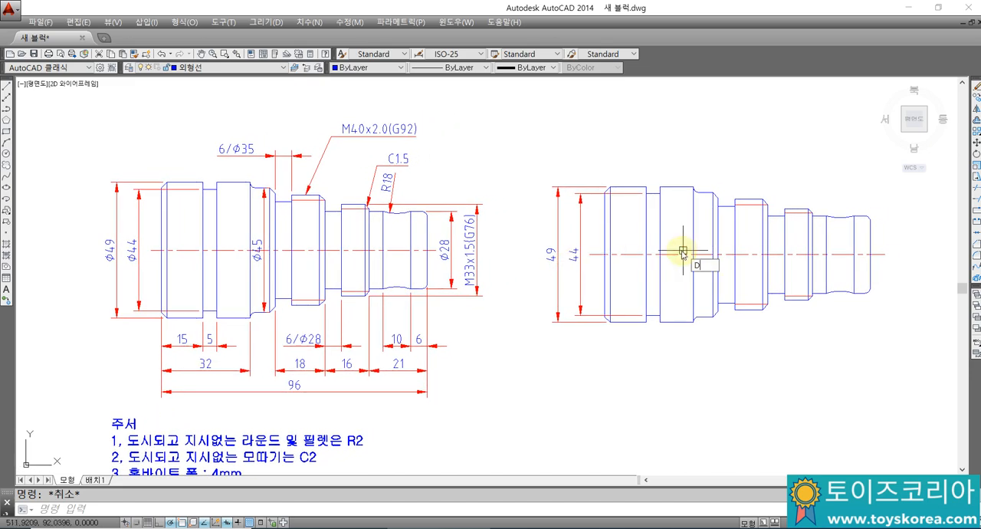
key("space")
left_click(713, 193)
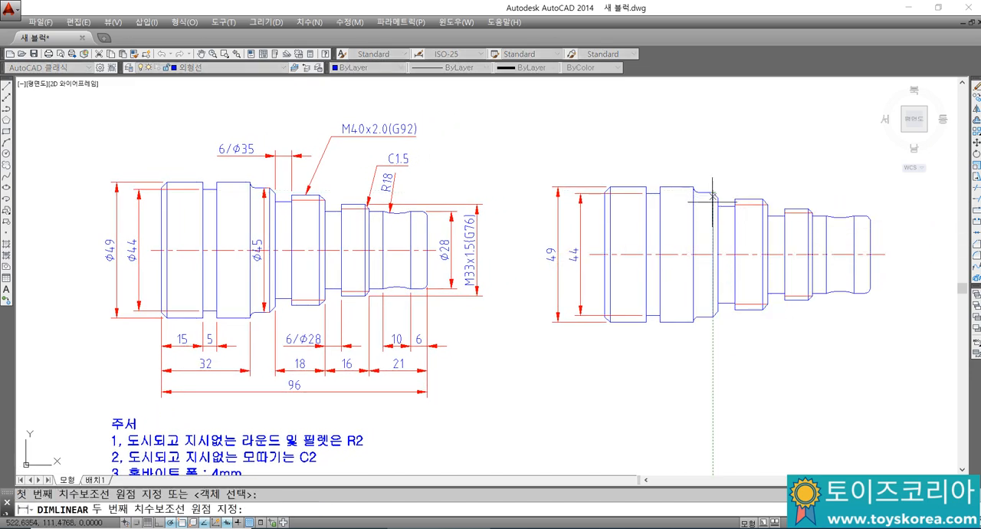
left_click(713, 317)
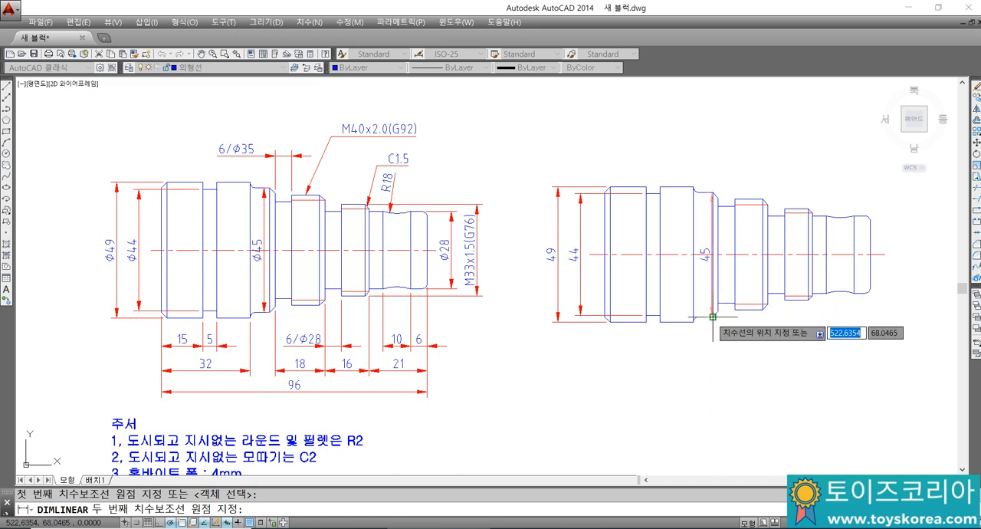
left_click(705, 269)
middle_click_drag(708, 266, 673, 267)
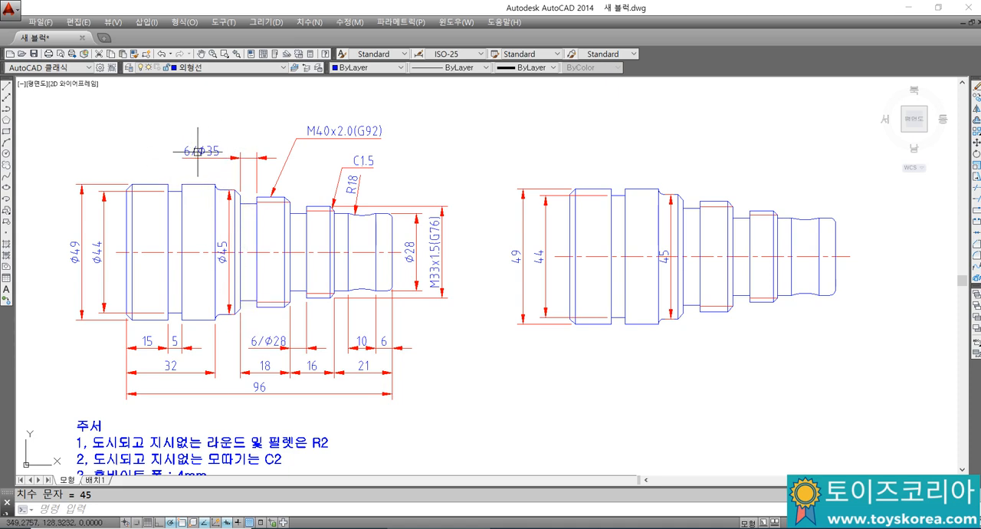
Step: Add a vertical linear dimension across the right end's diameter, placing it just outside the redrawn shaft's right end
middle_click_drag(591, 258, 564, 252)
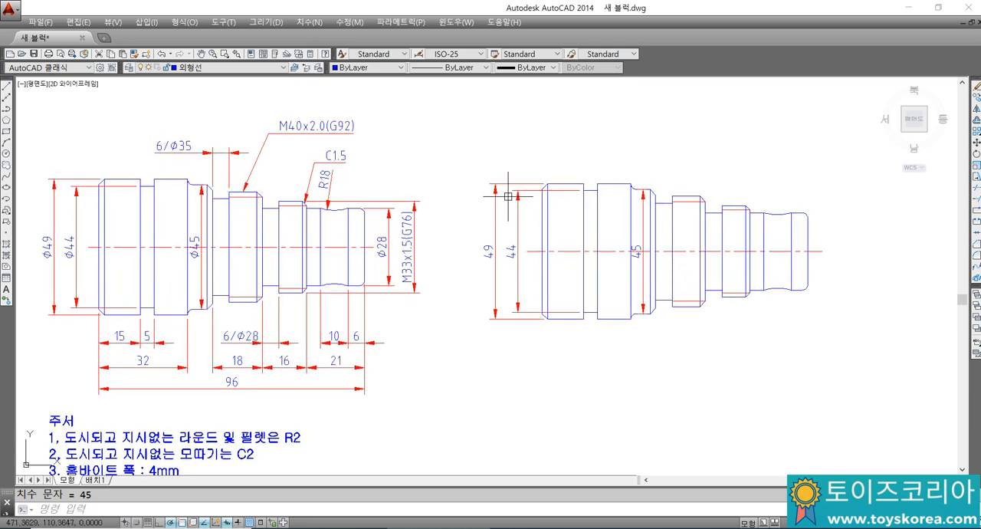
mouse_move(742, 249)
middle_mouse_down()
mouse_move(685, 265)
mouse_move(694, 283)
mouse_move(655, 286)
middle_mouse_up()
type("LI")
key("Return")
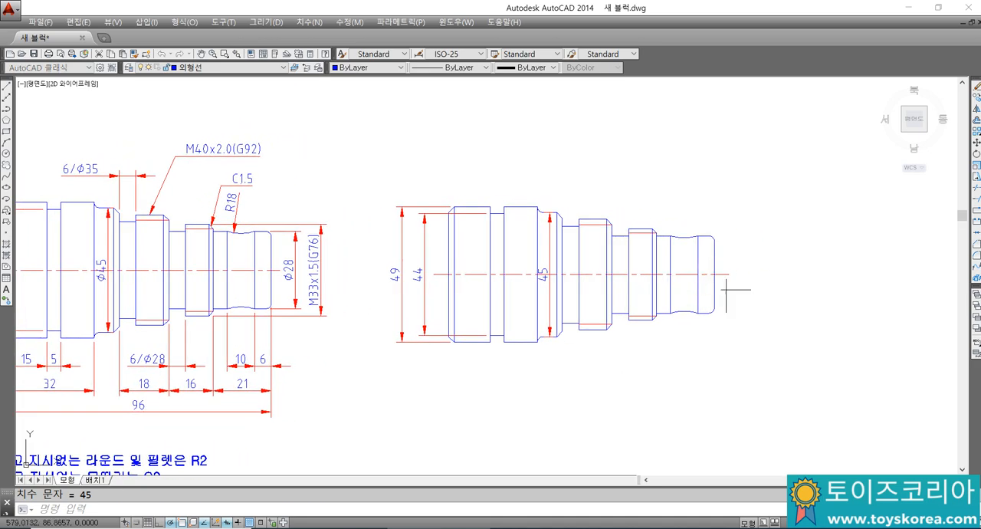
scroll(705, 303, "up", 2)
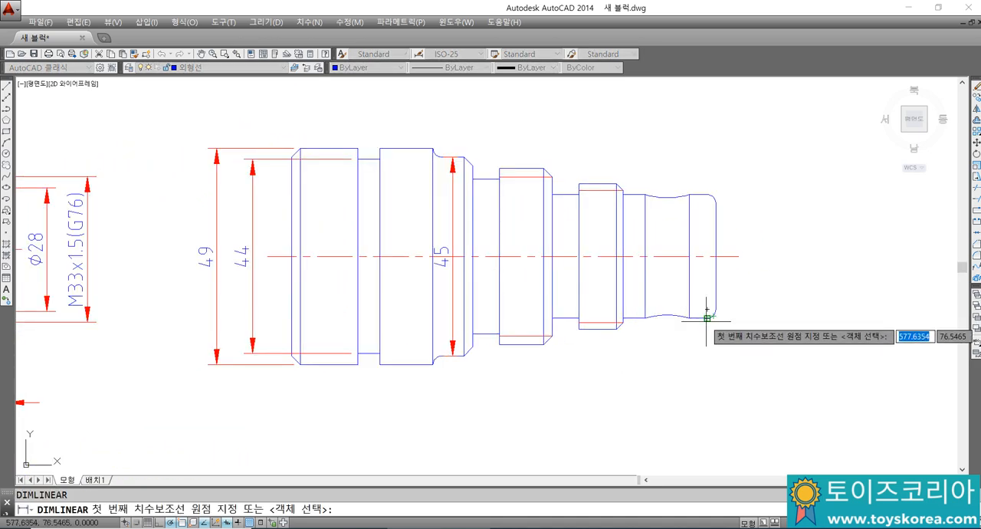
left_click(709, 314)
left_click(706, 194)
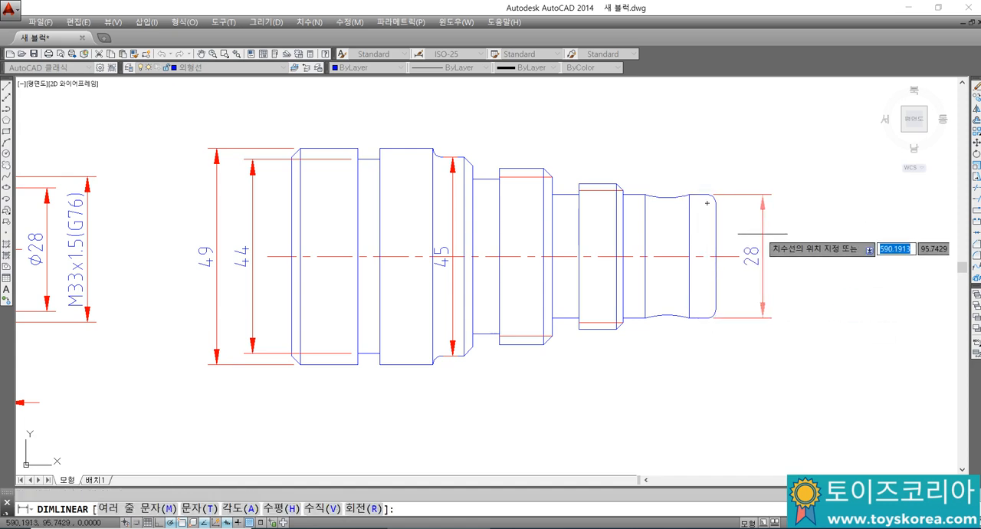
left_click(757, 231)
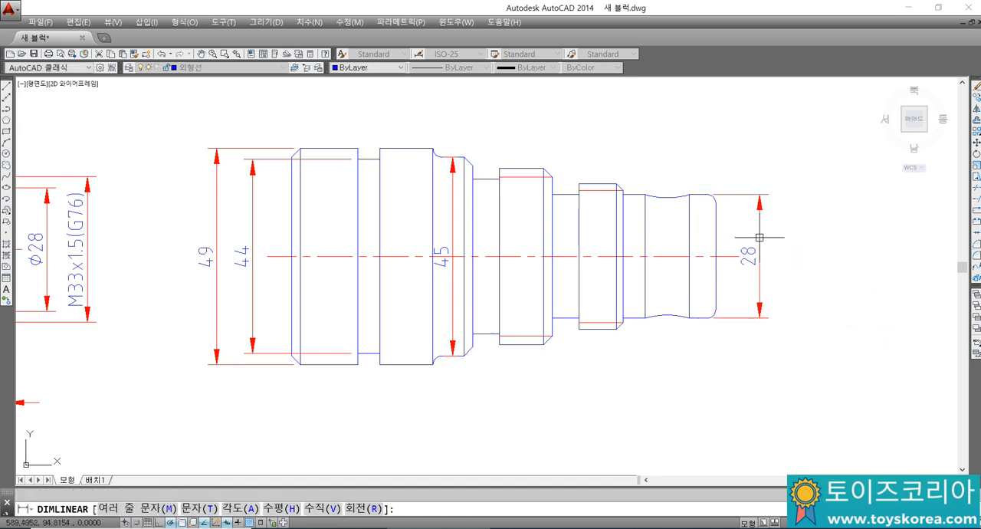
Step: Add a vertical linear dimension across the smaller thread's outer diameter with the text "M33x1.5(G76)", placing it outside the right end's diameter dimension
key("Return")
left_click(616, 188)
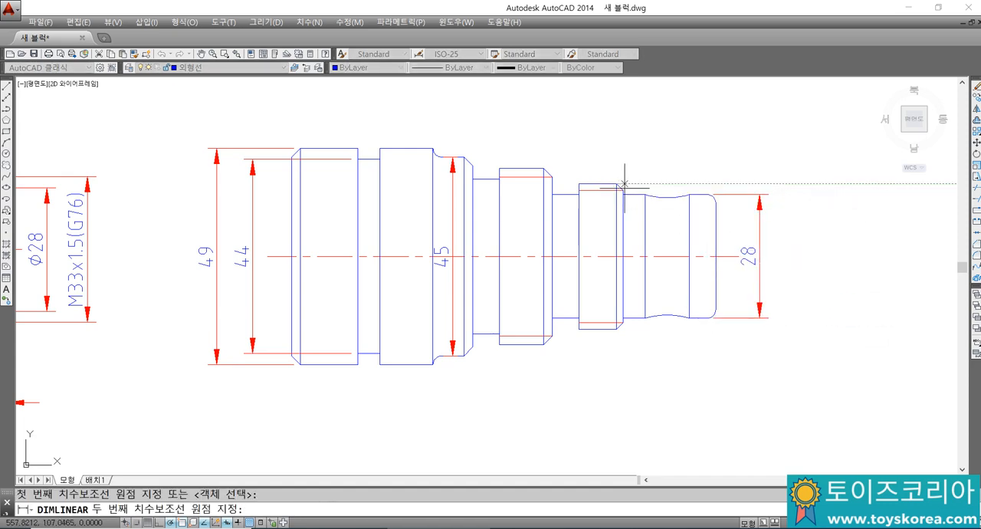
left_click(612, 329)
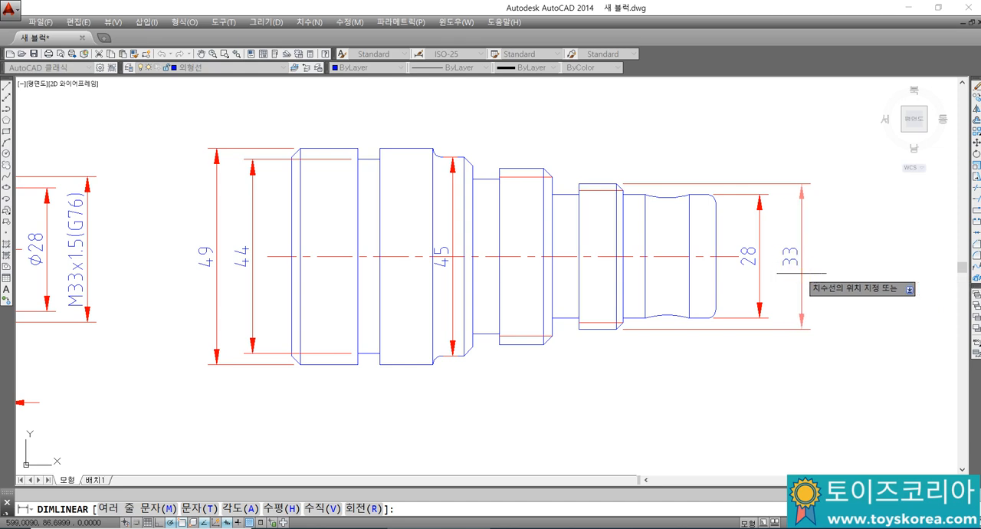
type("M")
key("Return")
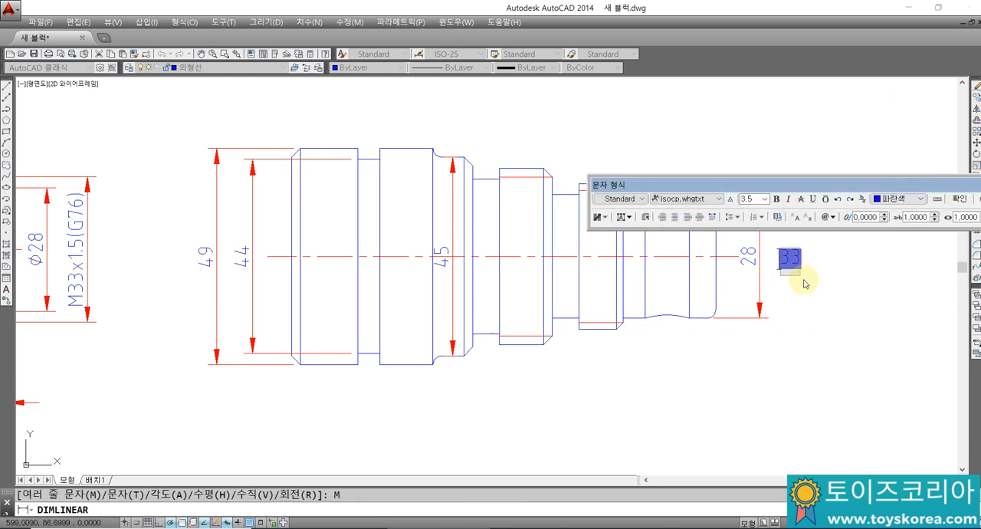
type("X")
key("Delete")
key("ctrl+z")
key("BackSpace")
type("M33x")
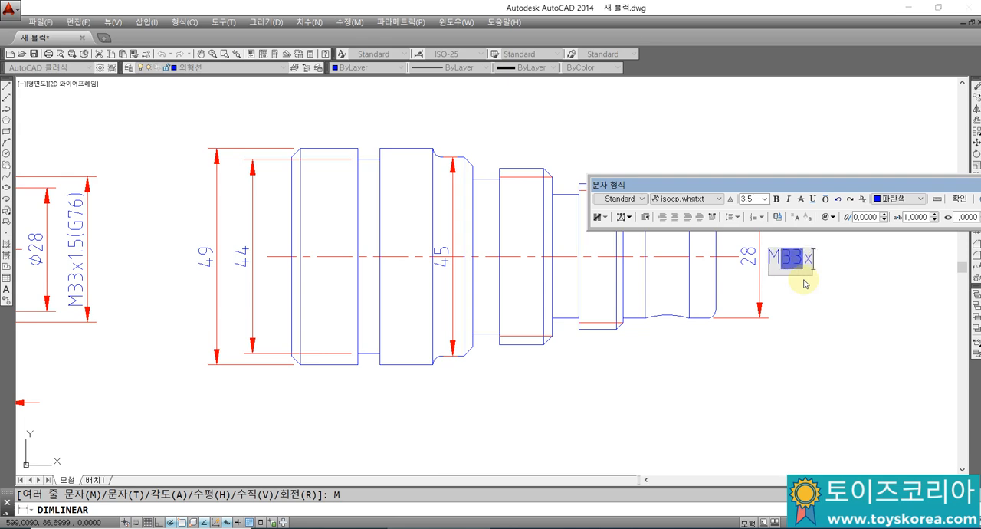
type("1.5")
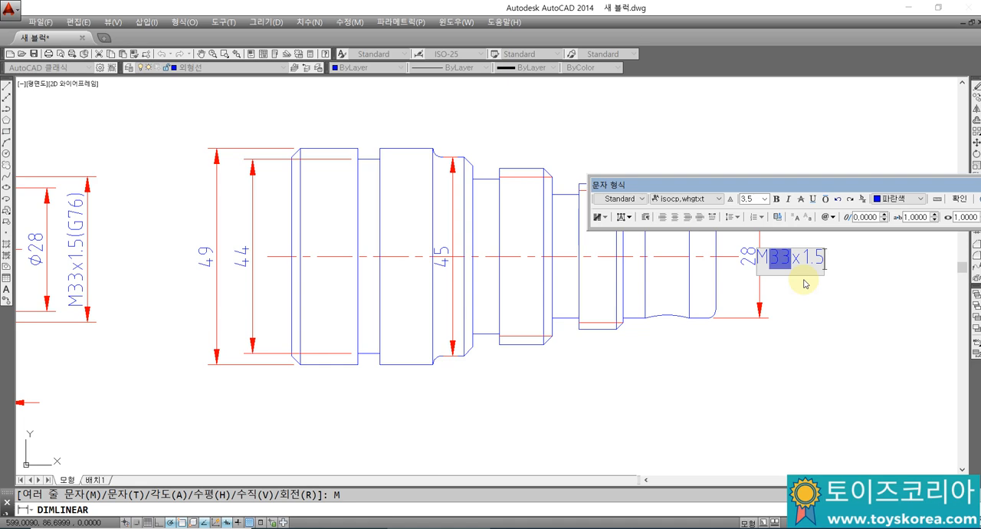
type("(G76")
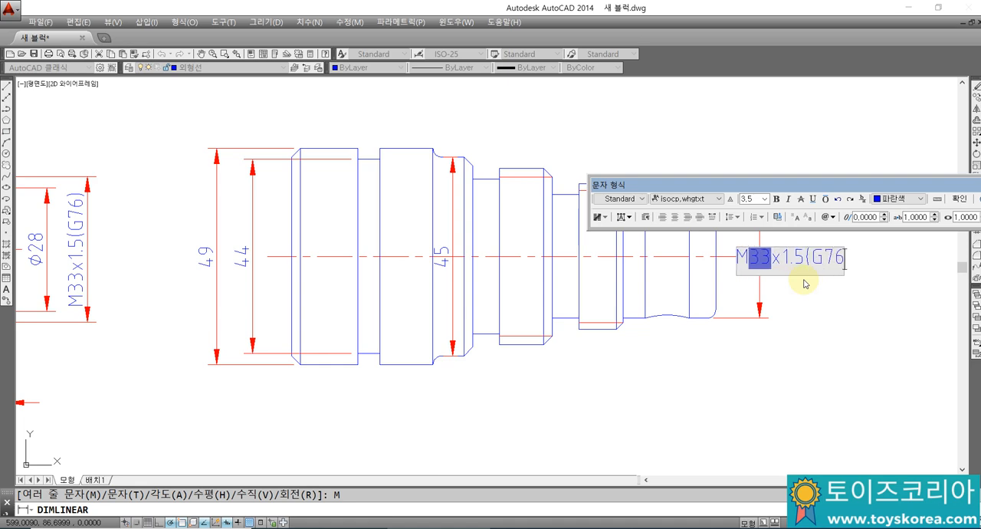
type(")")
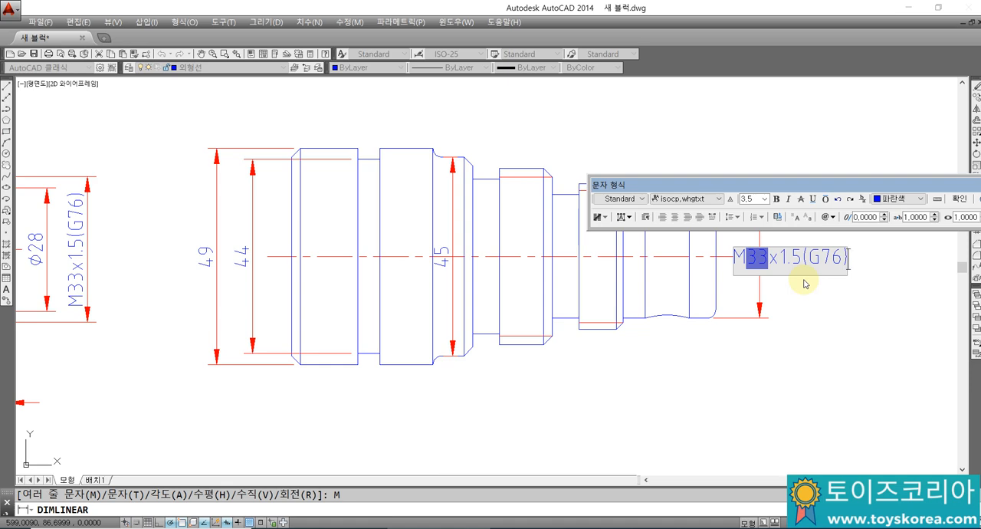
left_click(963, 200)
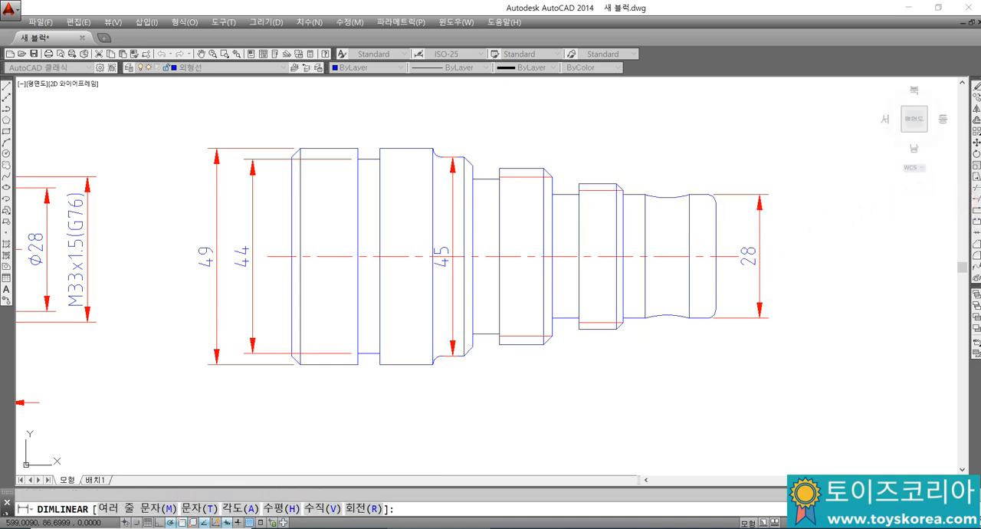
left_click(799, 249)
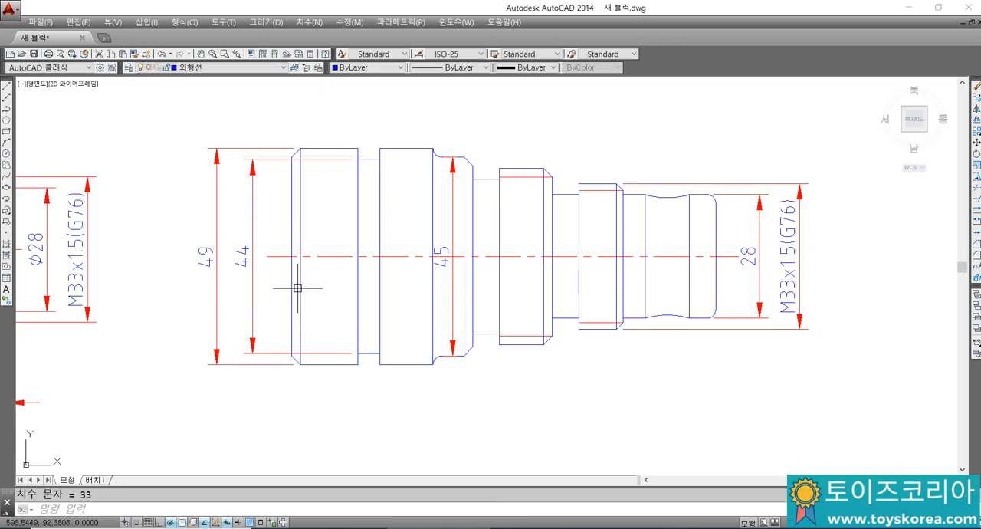
Step: Add a horizontal linear dimension across the first groove's width, placing it below the redrawn shaft
scroll(300, 287, "down", 2)
mouse_move(299, 287)
middle_mouse_down()
mouse_move(624, 217)
mouse_move(609, 272)
mouse_move(505, 288)
middle_mouse_up()
middle_click_drag(528, 321, 493, 307)
type("DL")
key("Return")
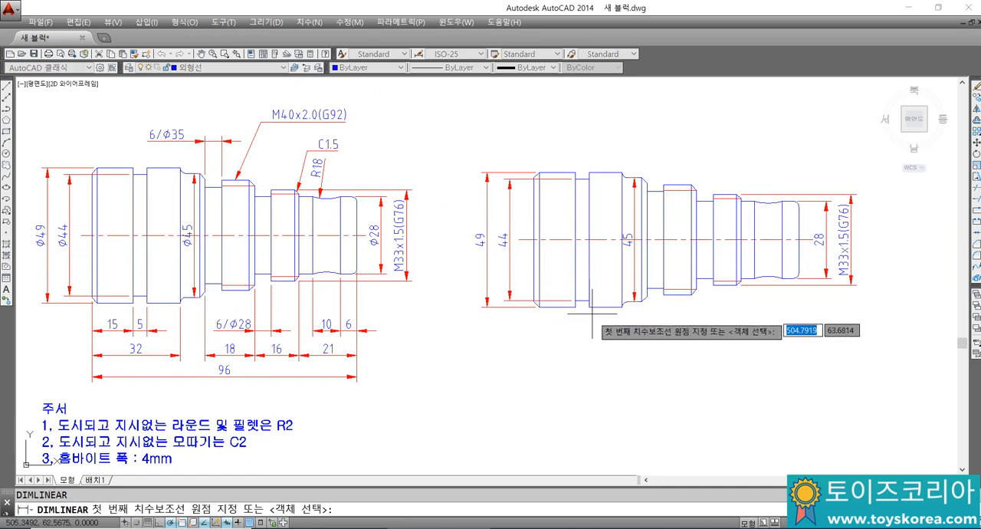
left_click(589, 307)
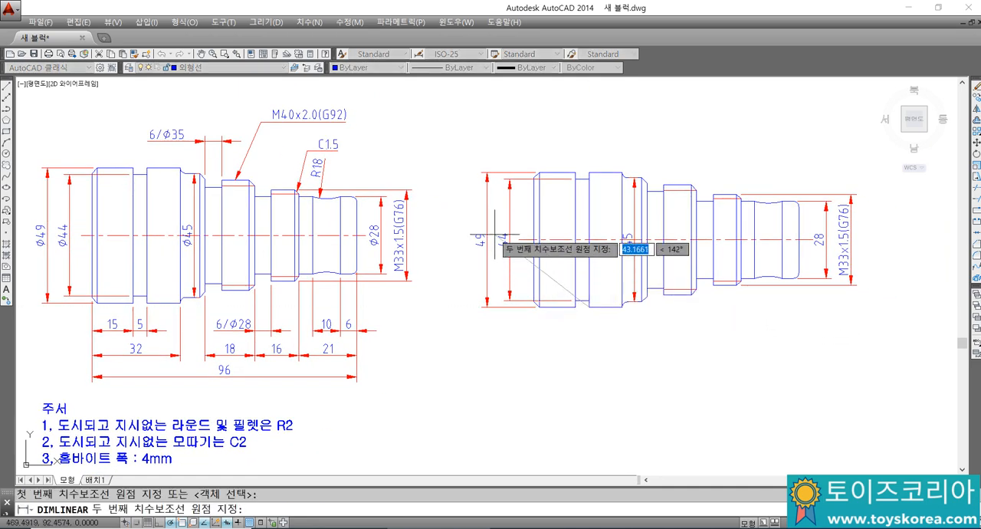
left_click(576, 308)
left_click(580, 342)
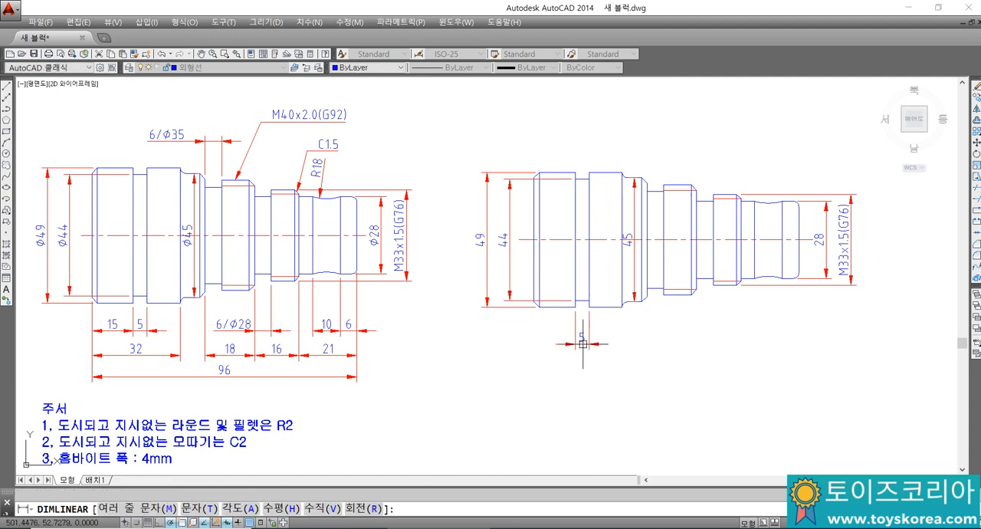
Step: Add a horizontal linear dimension for the left end section's length, placing it in line with the groove width dimension
key("Return")
left_click(575, 307)
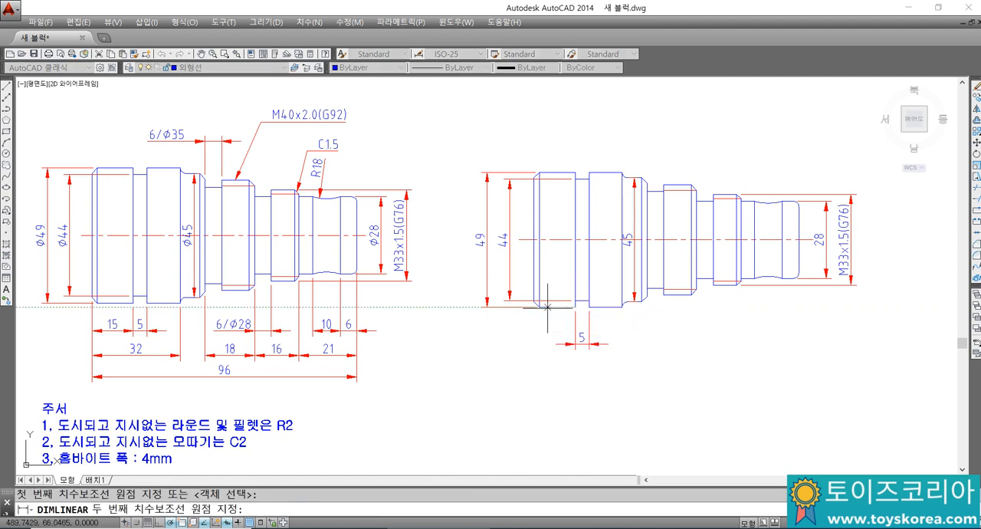
left_click(534, 306)
left_click(561, 344)
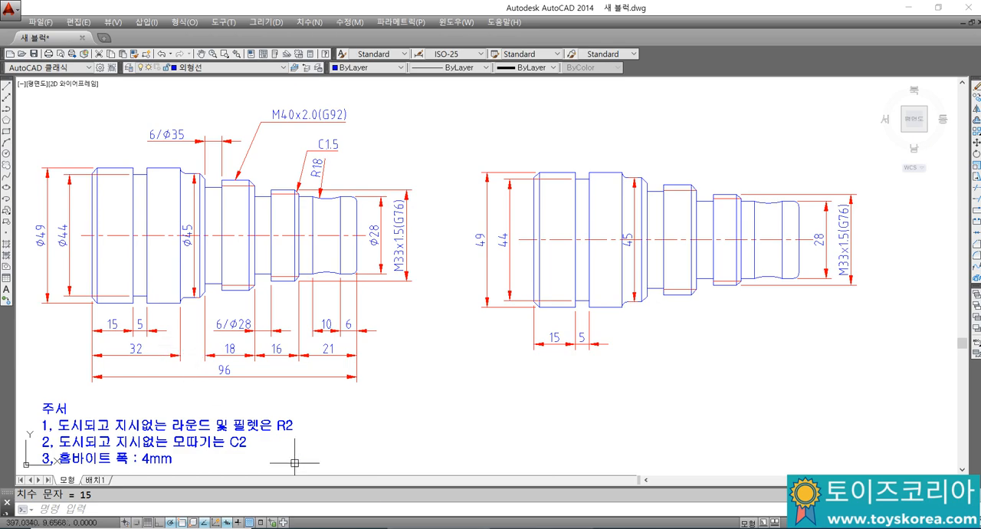
Step: Switch to the Notepad notes and add the lines "기계제도에서." and "치수 넣는 룰이 있습니다." below the existing text
key("alt+Tab")
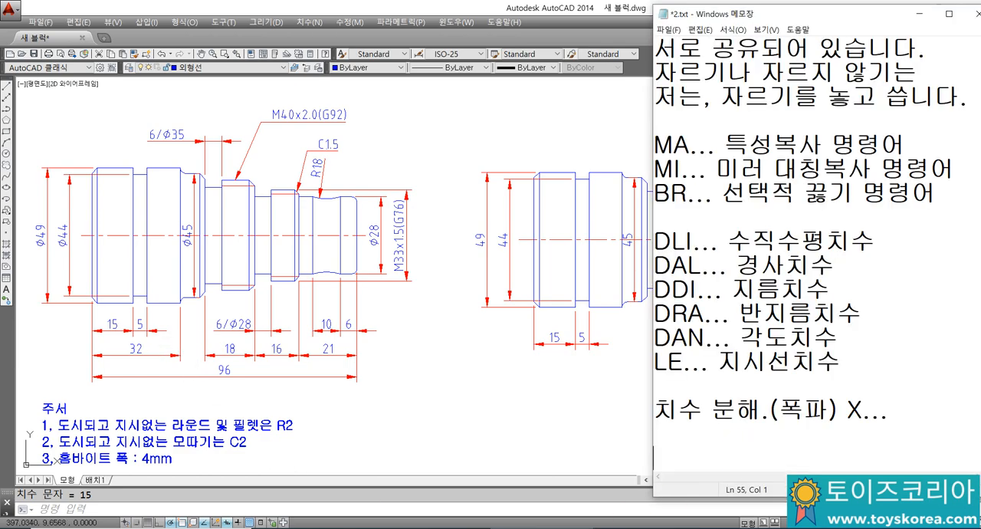
type("기계제도")
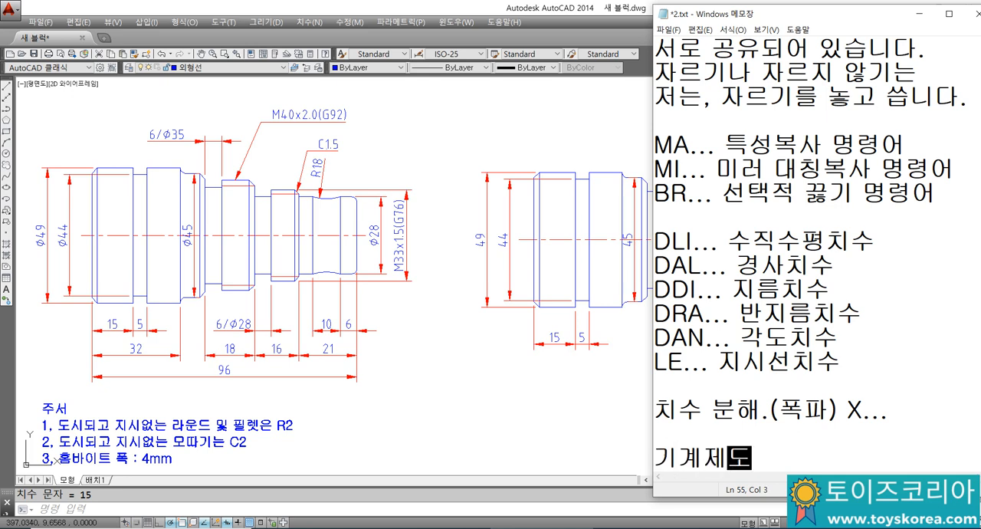
type("...")
key("Return")
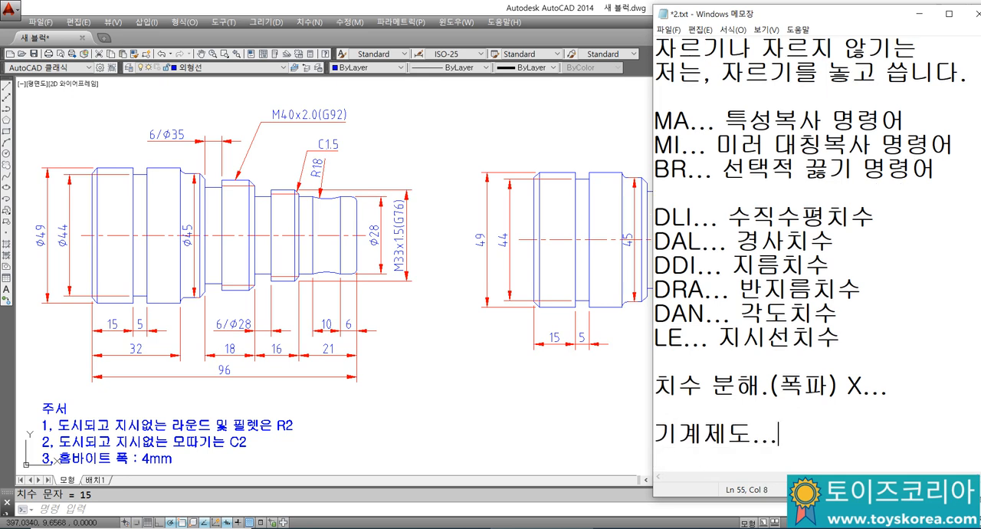
key("BackSpace")
type("에서.")
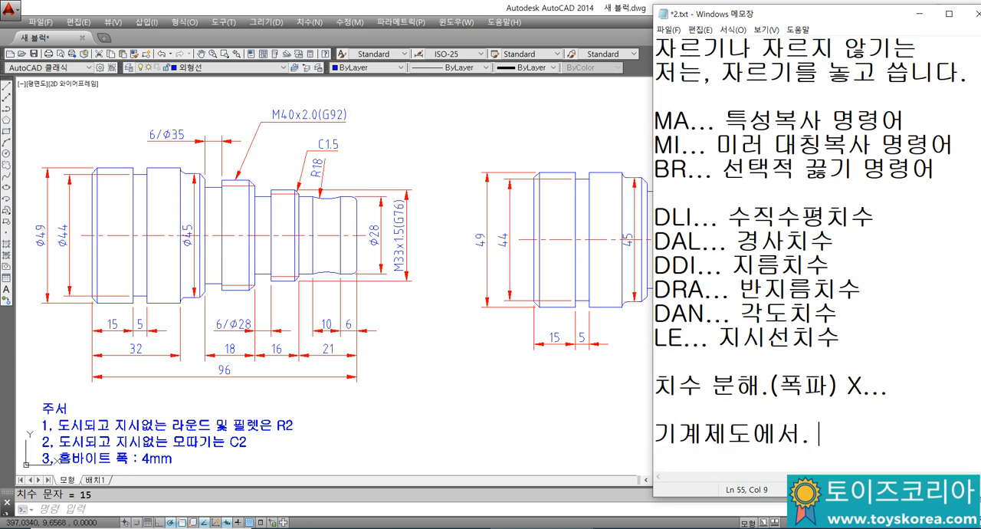
type("치수 ")
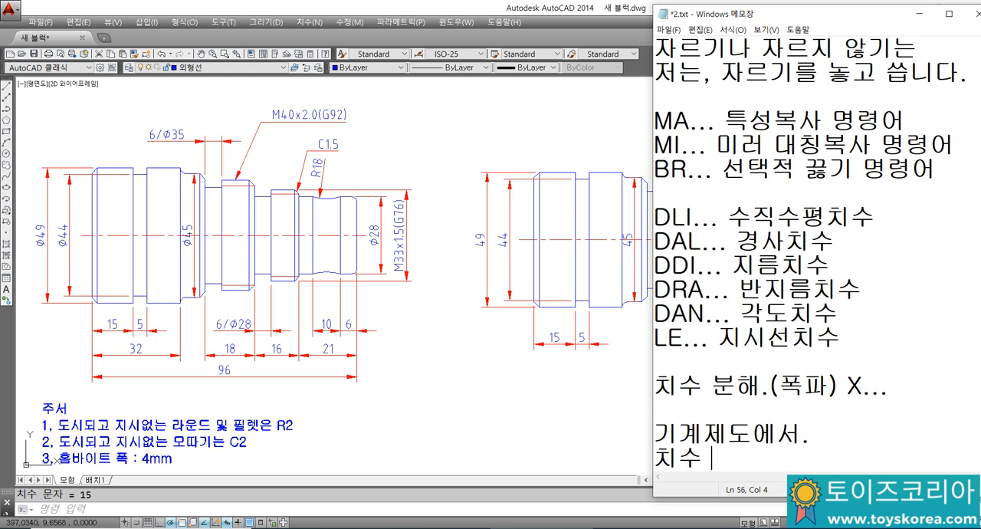
type("넣느는 룰이 있습")
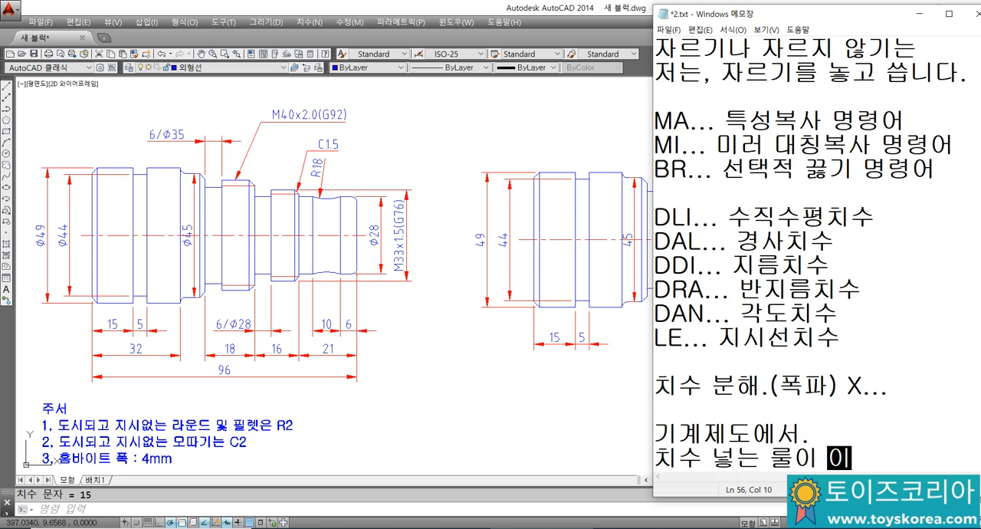
type("니다.")
key("Return")
Step: Add the line "중복치수는 피하거나" below the dimensioning-rule text in the notes
type("중부")
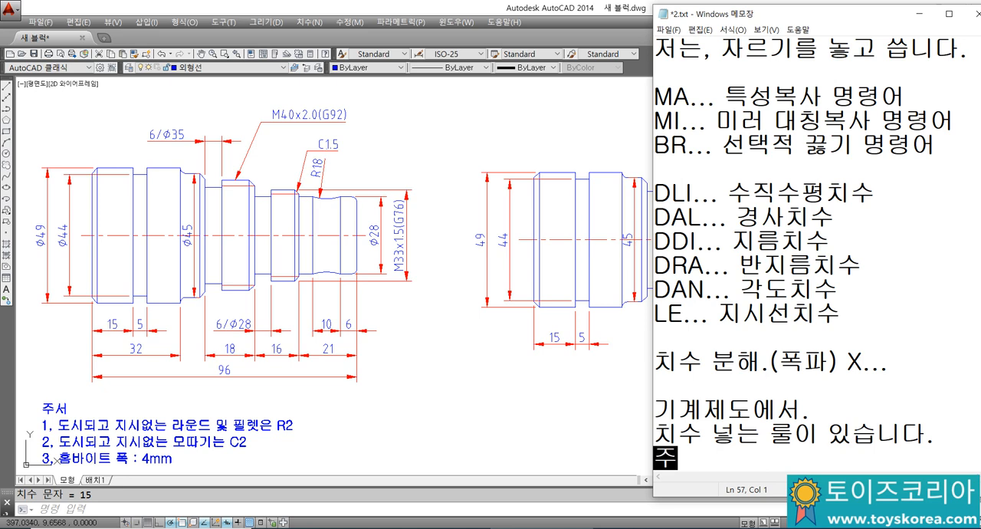
type("ㄱㅍ")
key("BackSpace")
key("BackSpace")
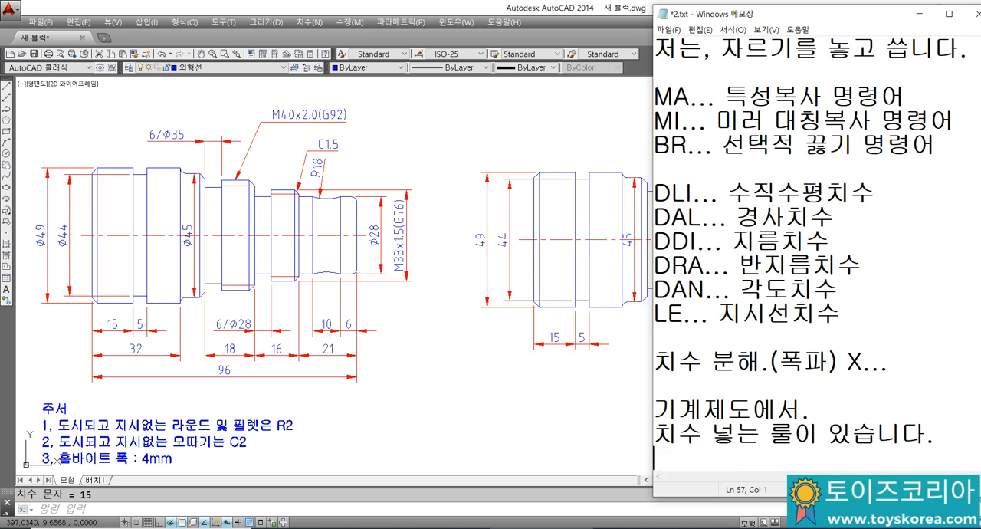
type("중복치순")
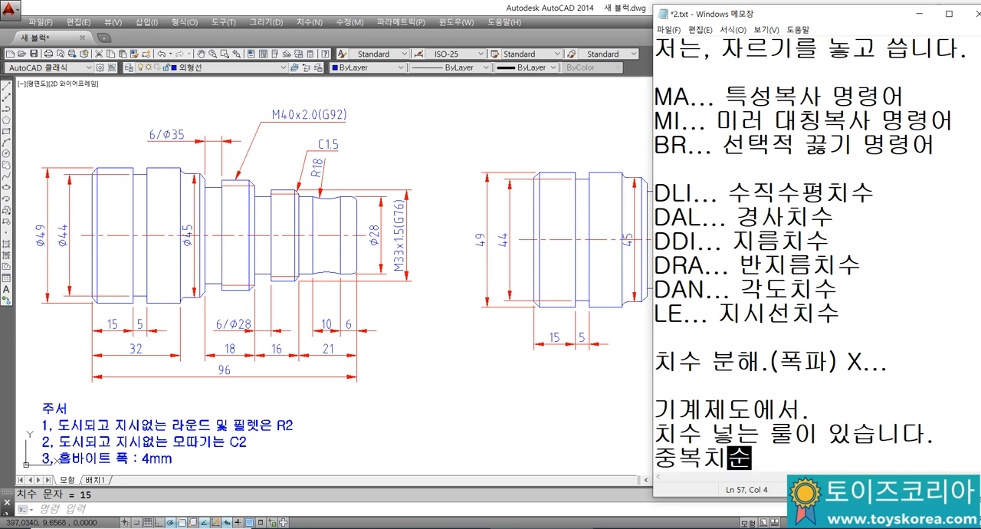
type("는 피하거")
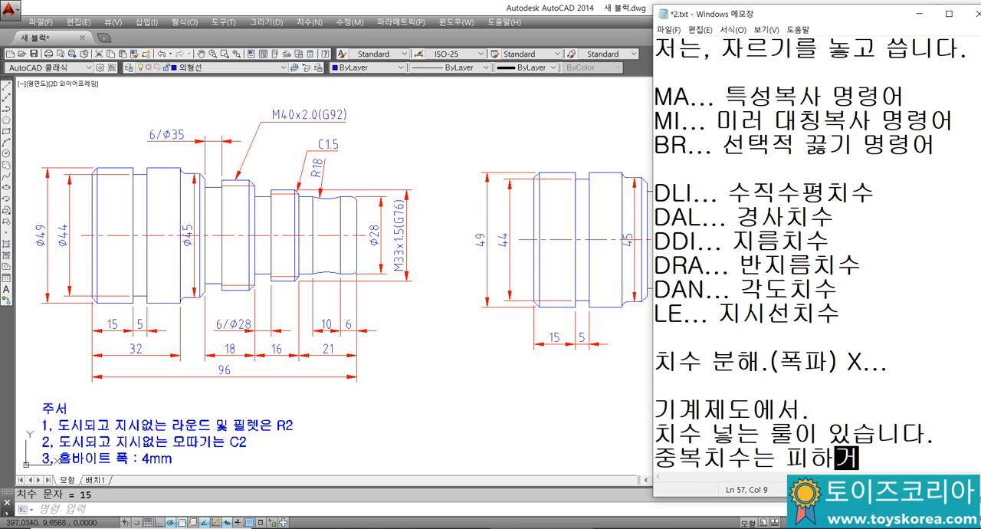
type("나")
key("Return")
Step: Add the line "(참고)치수로 넣기." to the notes, followed by a blank line
type("차")
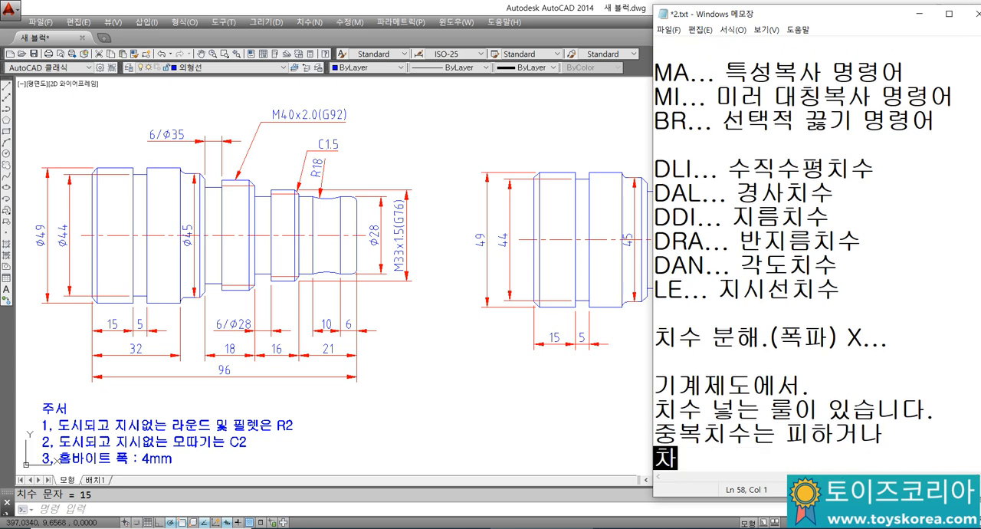
key("BackSpace")
key("BackSpace")
type("(")
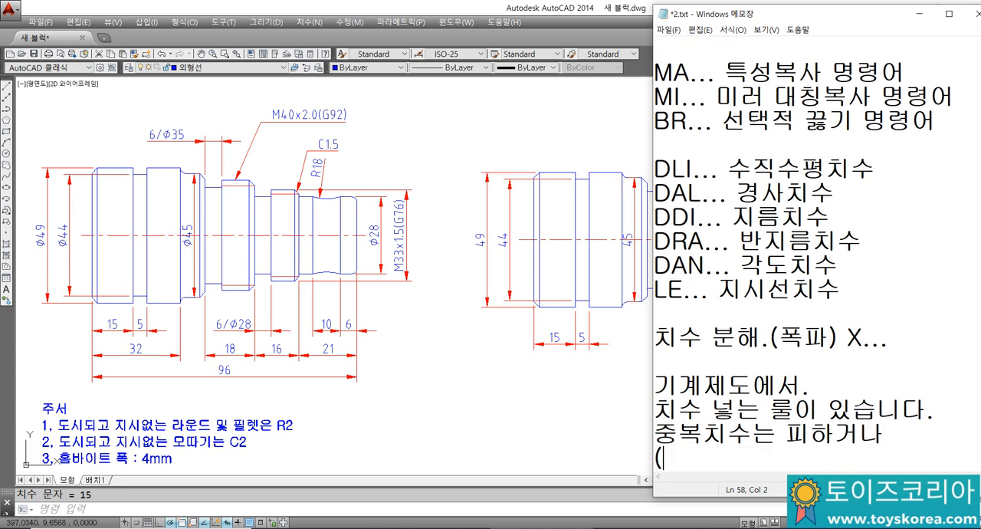
type("CKAR")
type("차모")
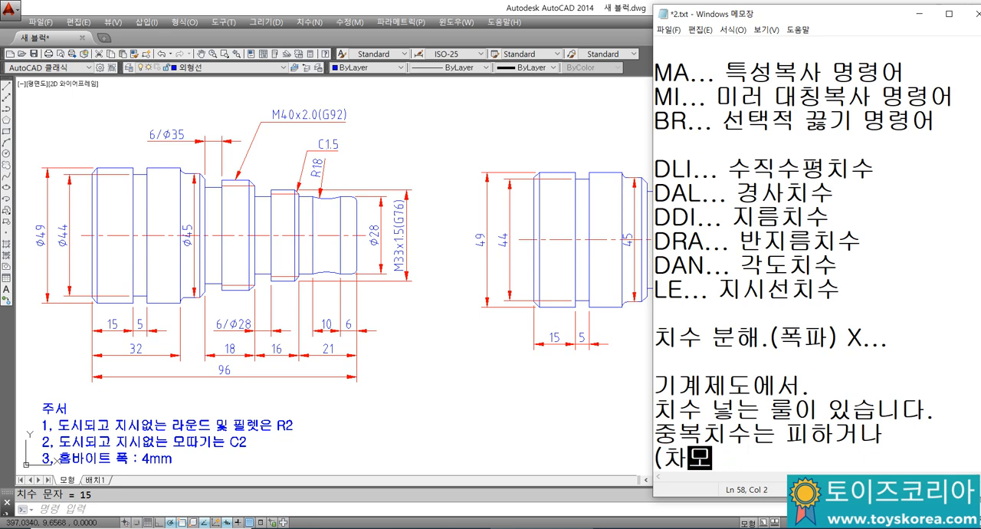
type("고)")
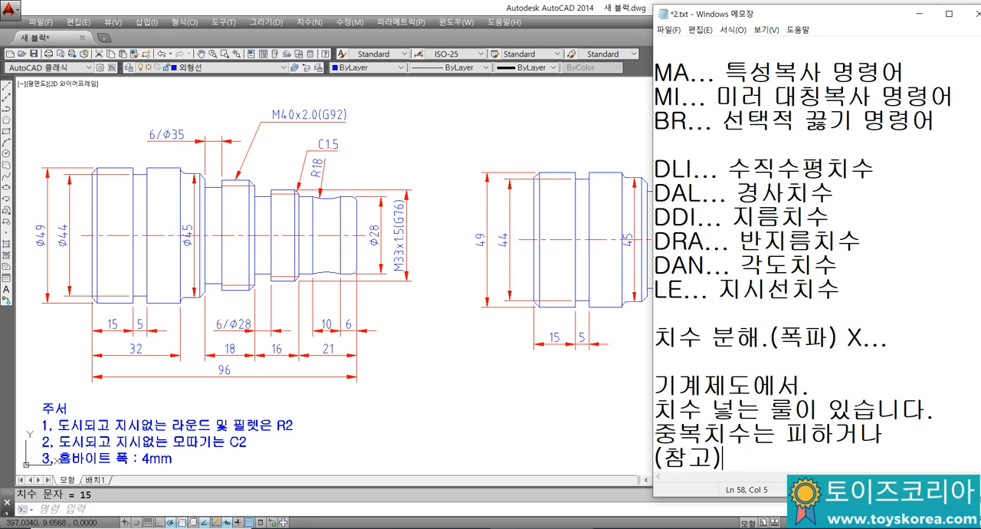
type("치술")
type("넣기.")
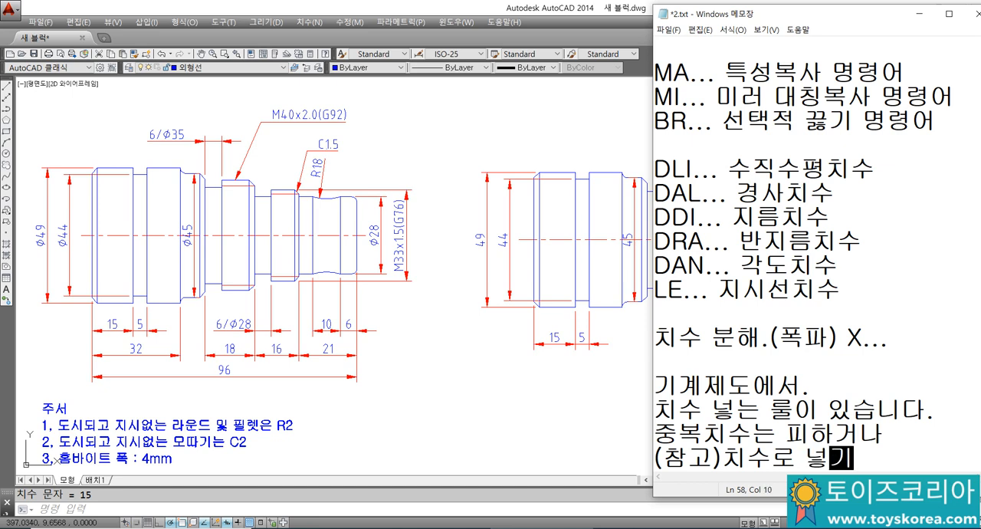
key("Return")
key("Return")
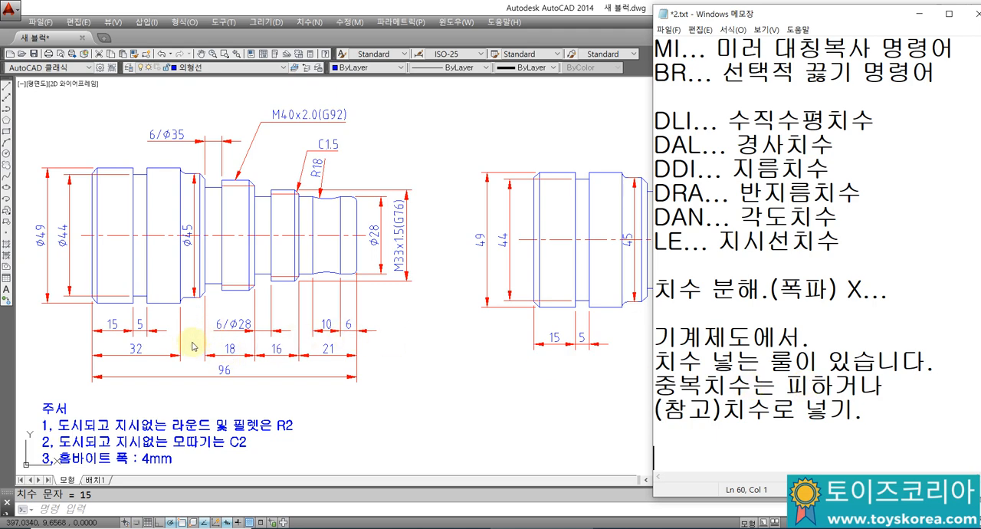
Step: Switch to AutoCAD and add a horizontal linear dimension with the text "6/Ø35" above the groove before the larger thread of the redrawn shaft
left_click(577, 368)
mouse_move(652, 373)
middle_mouse_down()
mouse_move(620, 364)
mouse_move(626, 375)
middle_mouse_up()
type("DLI")
key("Return")
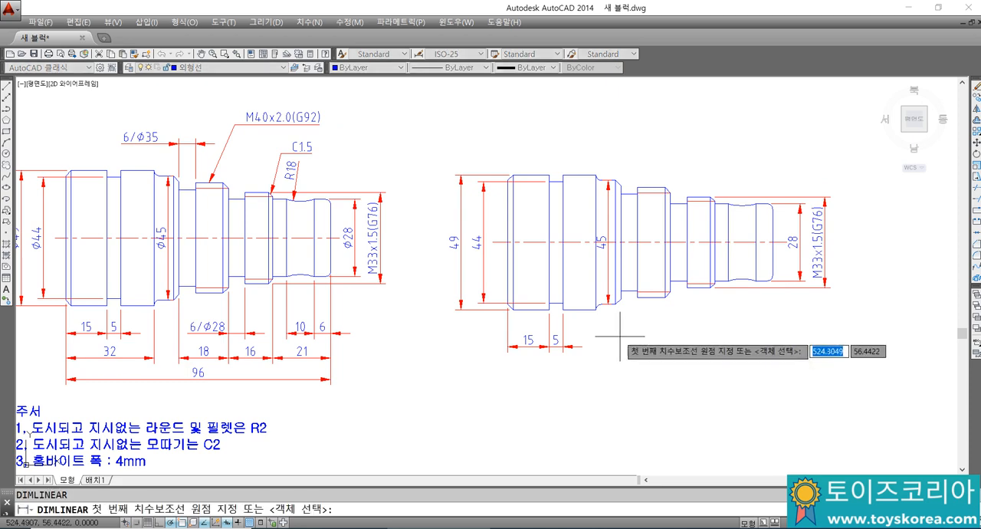
left_click(620, 184)
left_click(638, 187)
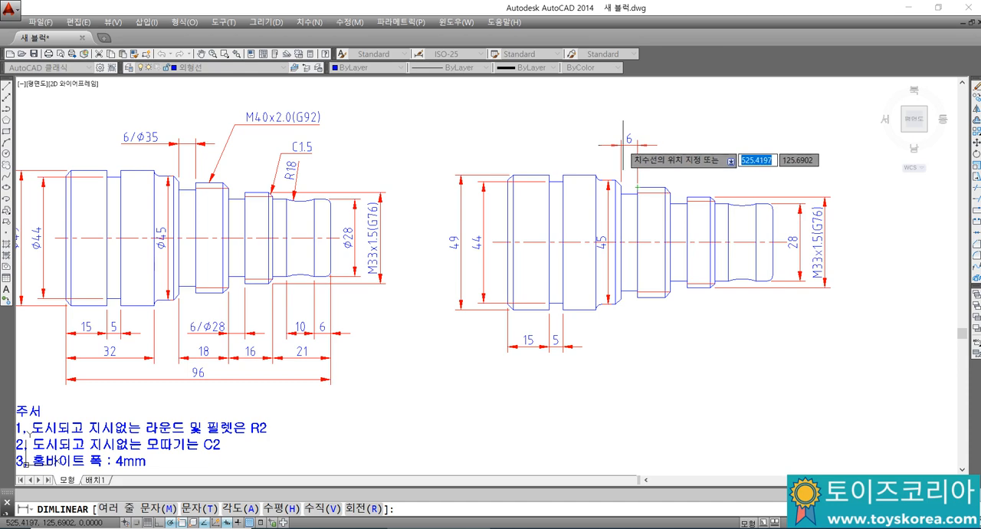
type("M")
key("Return")
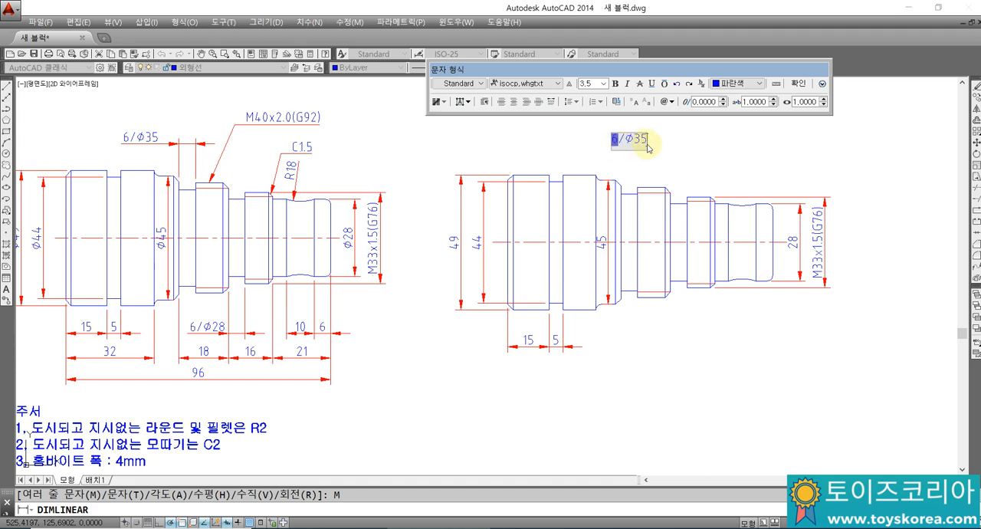
left_click(797, 83)
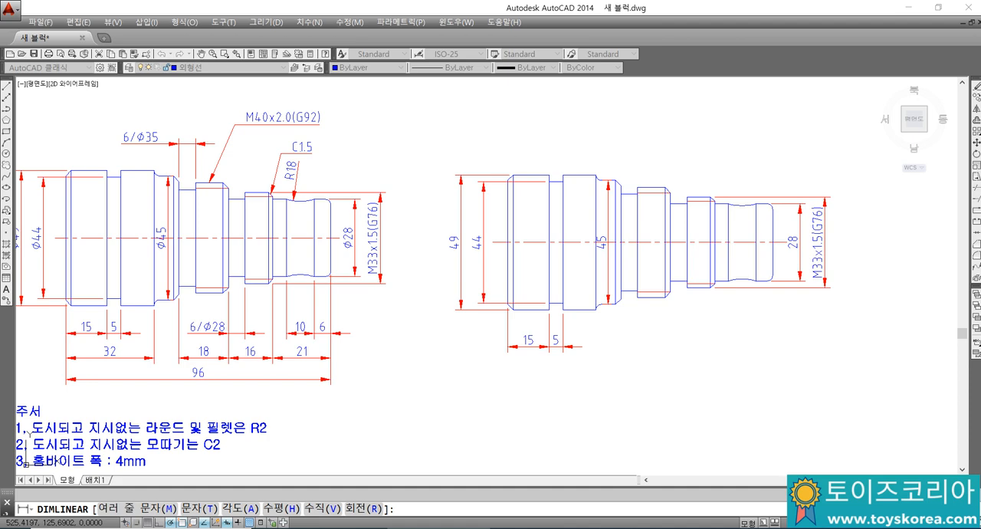
left_click(589, 146)
Step: Move the "6/Ø35" dimension text to the left side of its extension lines, matching the original drawing
left_click(674, 135)
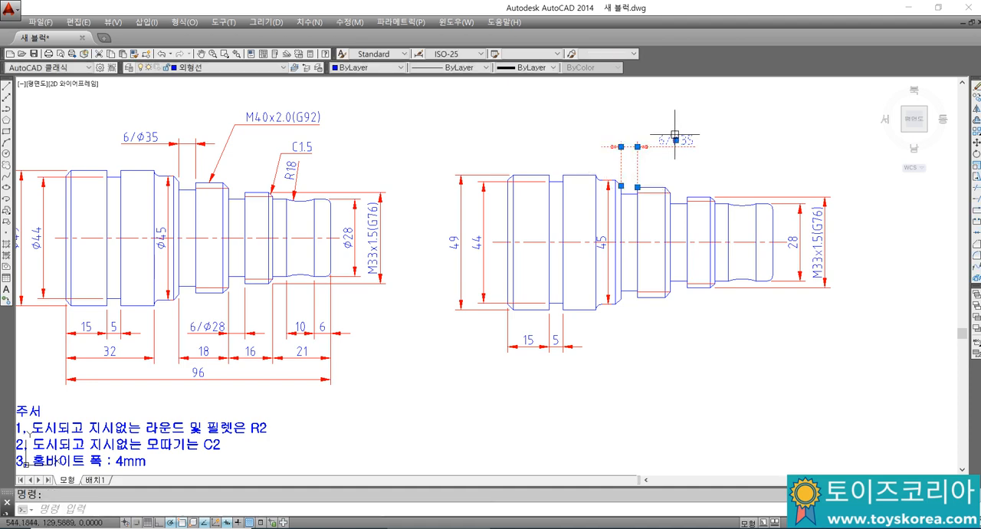
left_click(676, 140)
left_click(583, 140)
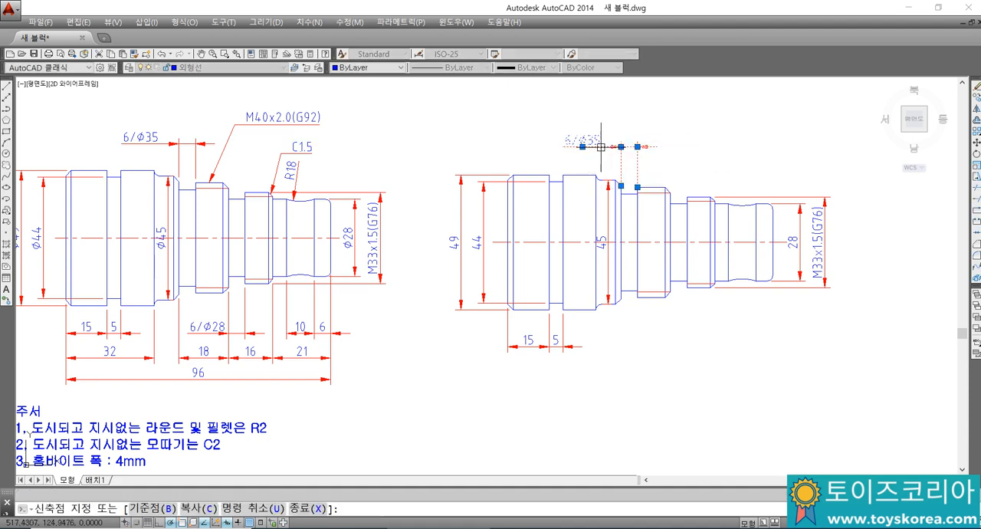
key("Escape")
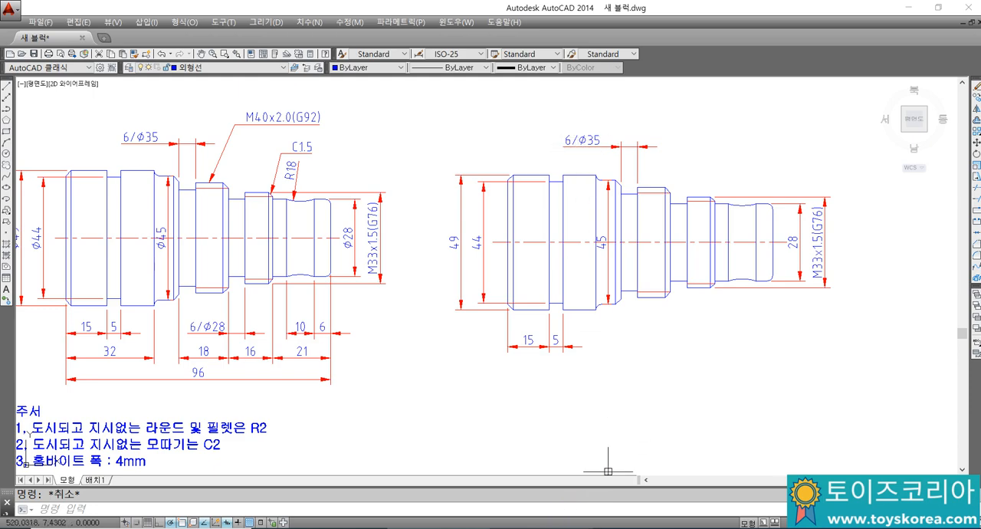
Step: Switch to the Notepad notes and add the lines "파이", "각도의 도" and "플러스마이너스" at the end
left_click(553, 528)
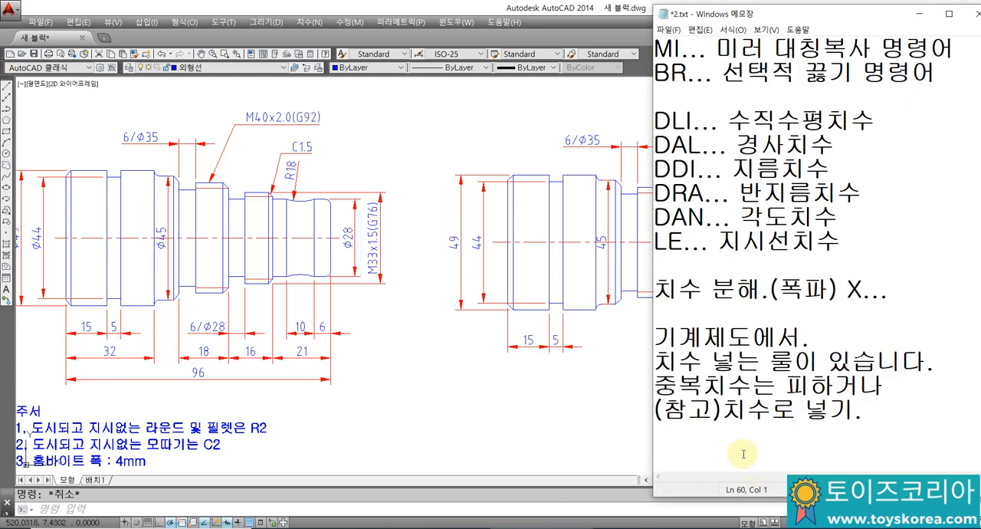
type("파이")
key("Return")
type("각고")
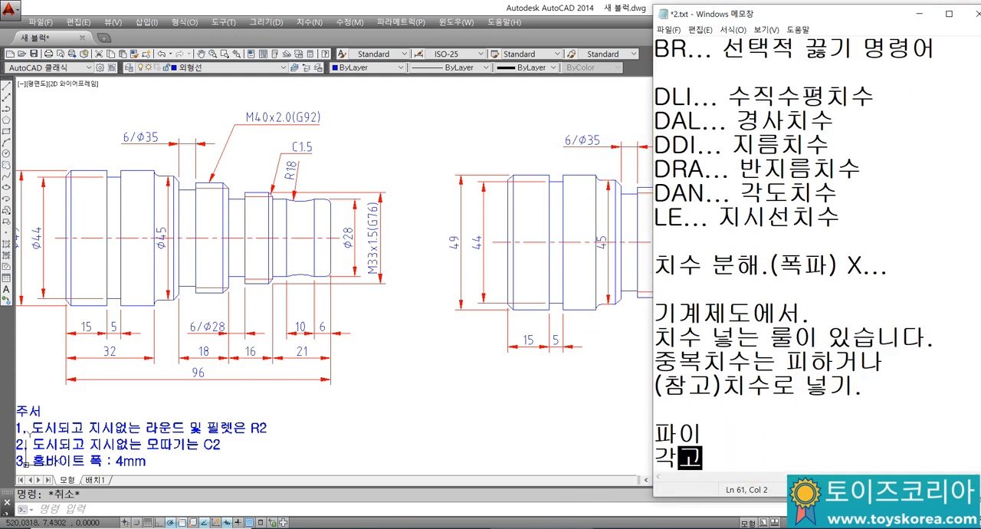
type("도의 도")
key("Return")
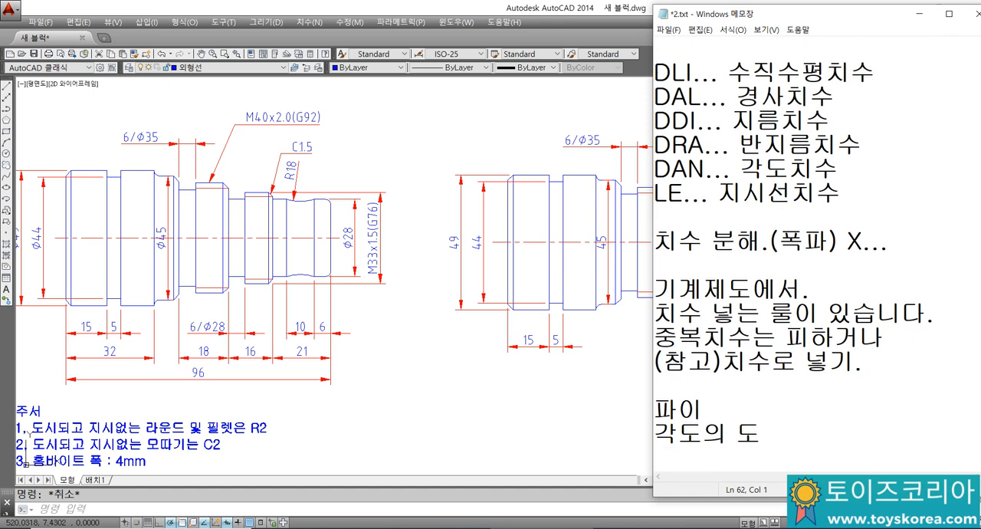
type("플러스파이")
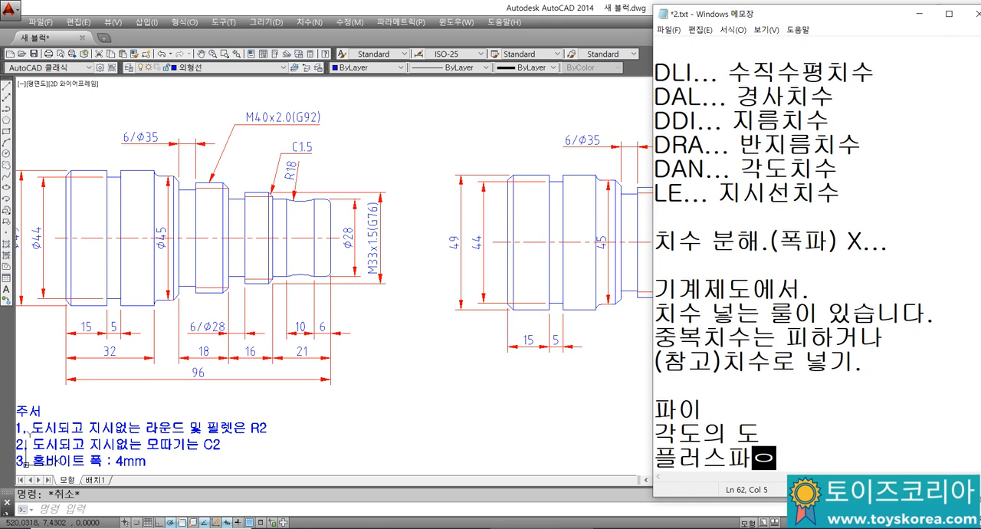
key("BackSpace")
key("BackSpace")
type("마이너스")
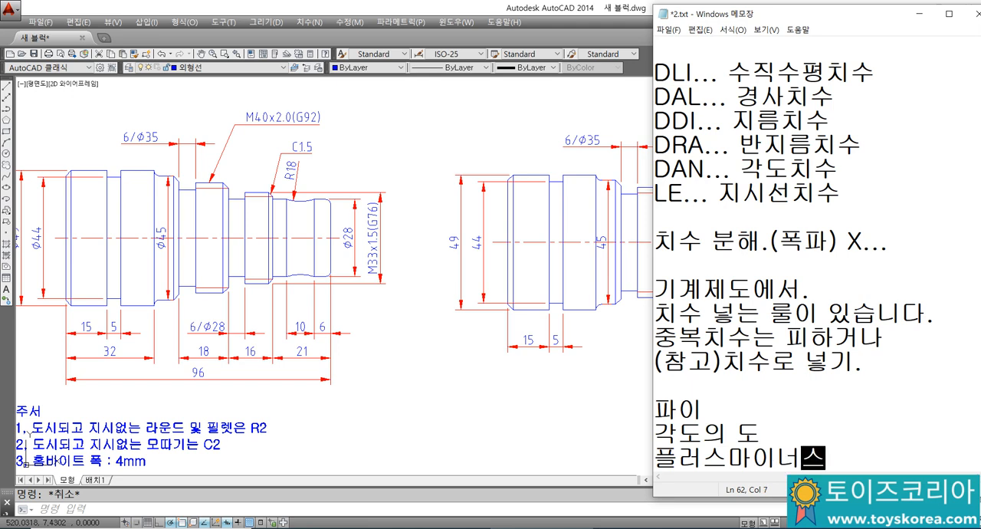
key("Up")
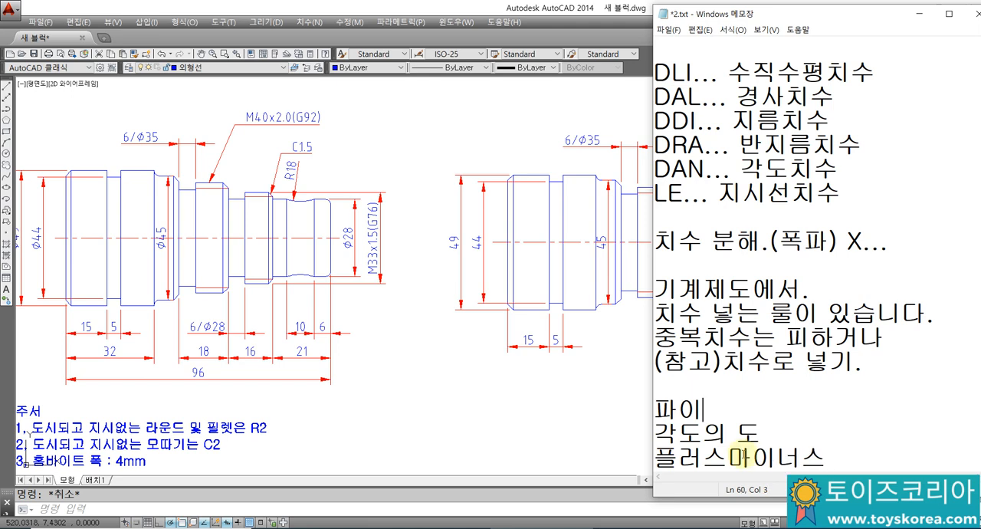
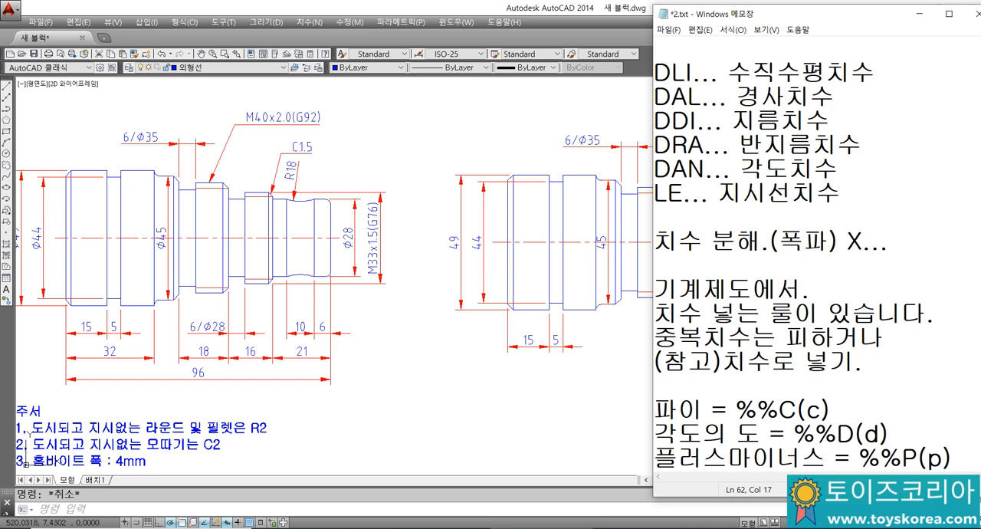
Step: Add two blank lines at the end of the notes and switch to AutoCAD
key("Return")
key("Return")
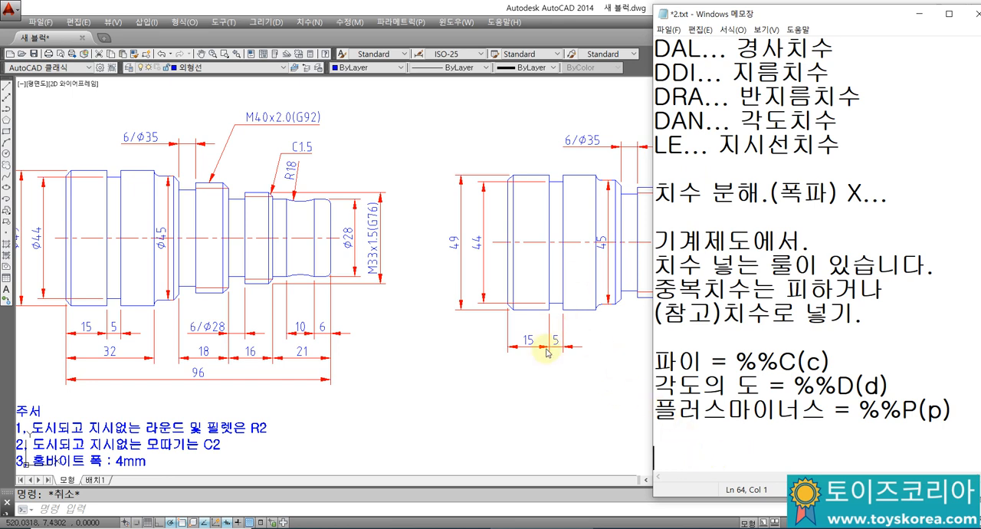
left_click(596, 342)
mouse_move(591, 312)
middle_mouse_down()
mouse_move(571, 314)
mouse_move(587, 314)
middle_mouse_up()
Step: Add a horizontal linear dimension below the redrawn shaft for the groove width between the two threads
type("dli")
key("Return")
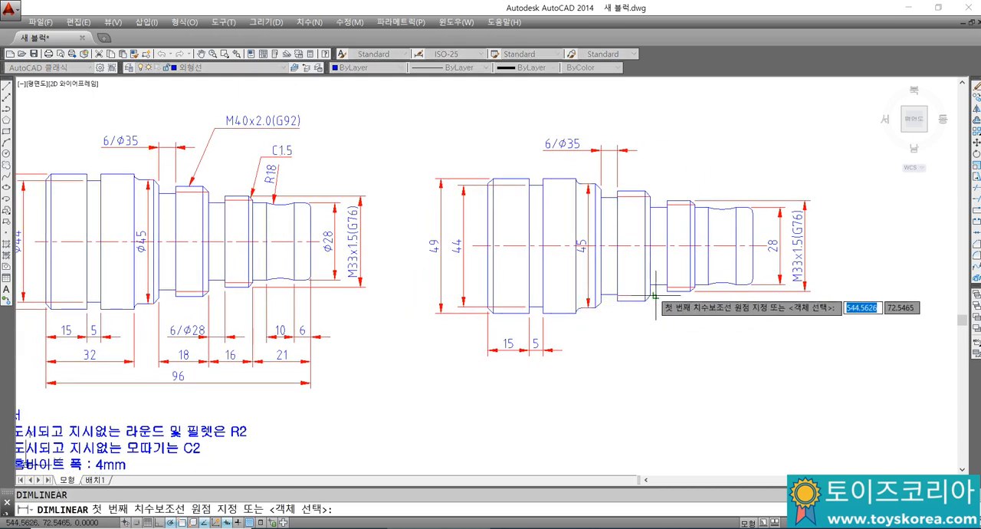
left_click(650, 294)
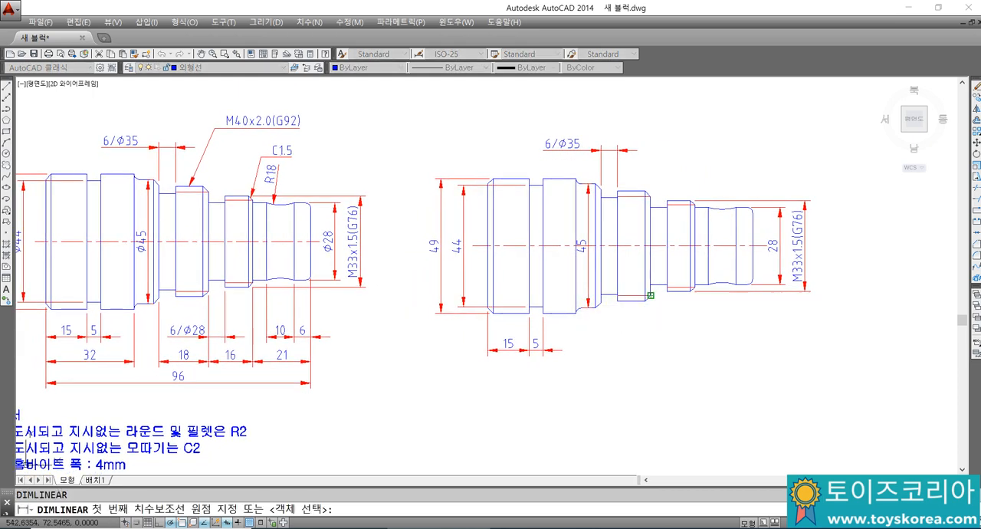
left_click(666, 289)
left_click(567, 343)
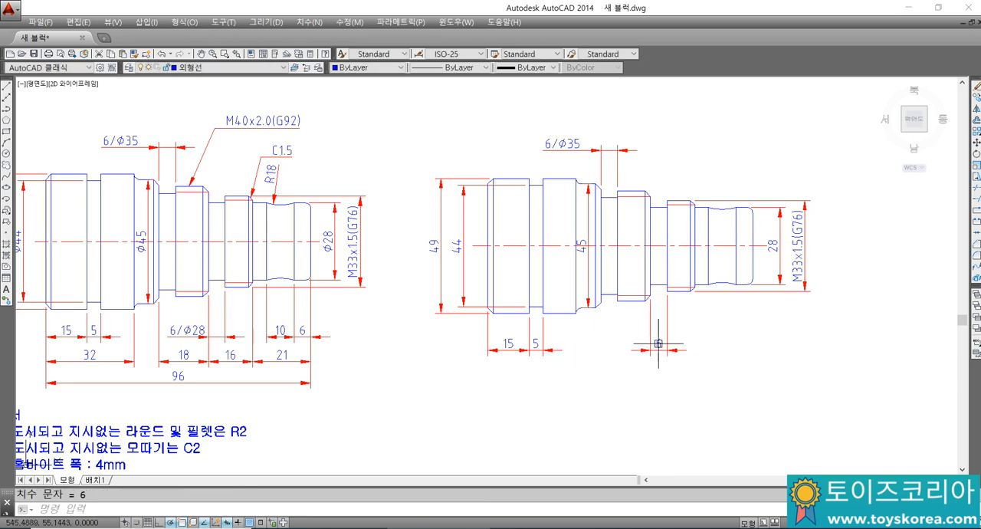
Step: Change the text of the new groove width dimension to "6/Ø28"
left_click(658, 343)
type("ED")
key("Return")
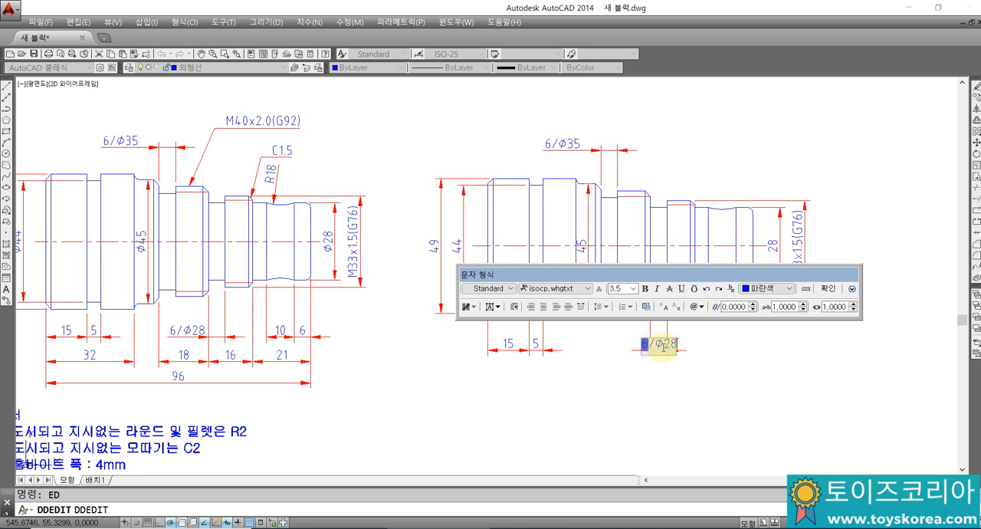
left_click(832, 288)
key("Escape")
Step: Move the "6/Ø28" dimension text to the left side of its extension lines, as in the original drawing
left_click(713, 342)
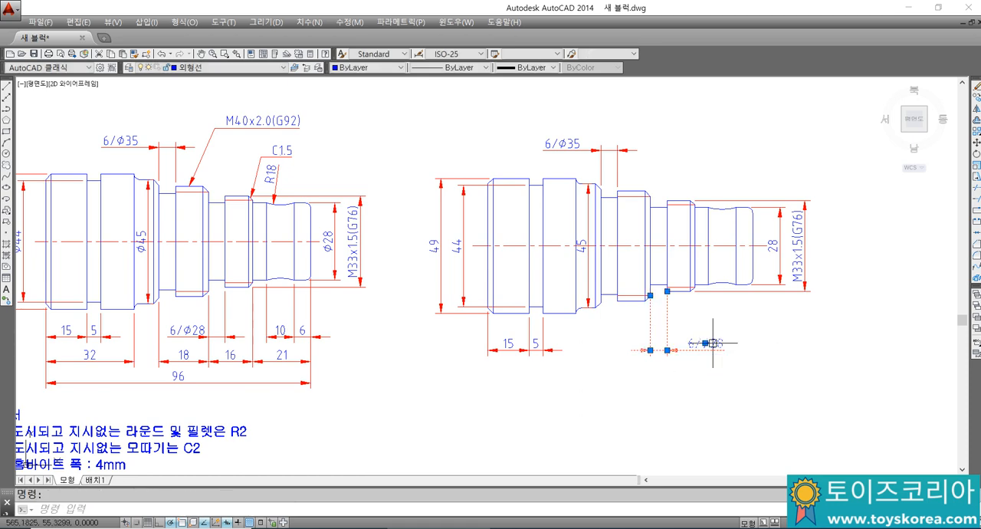
left_click(705, 342)
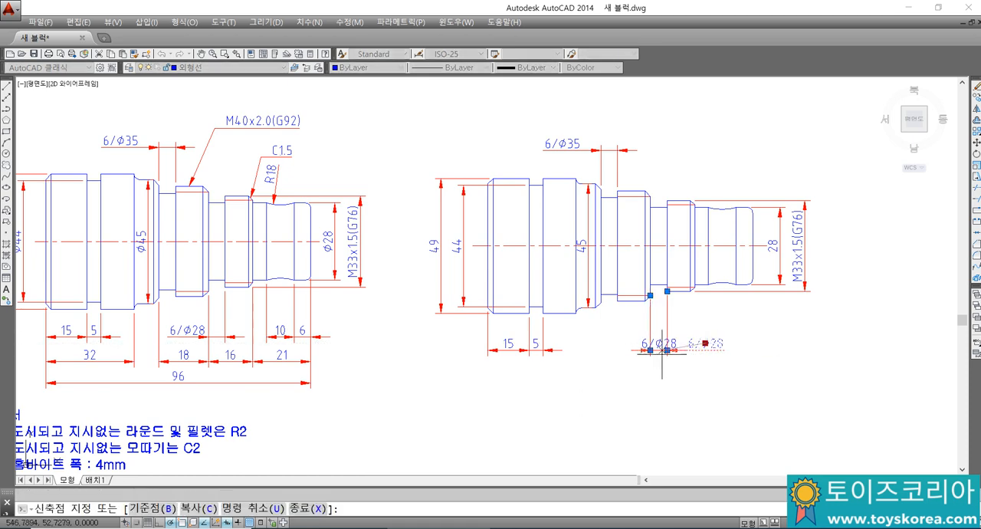
left_click(609, 347)
key("Escape")
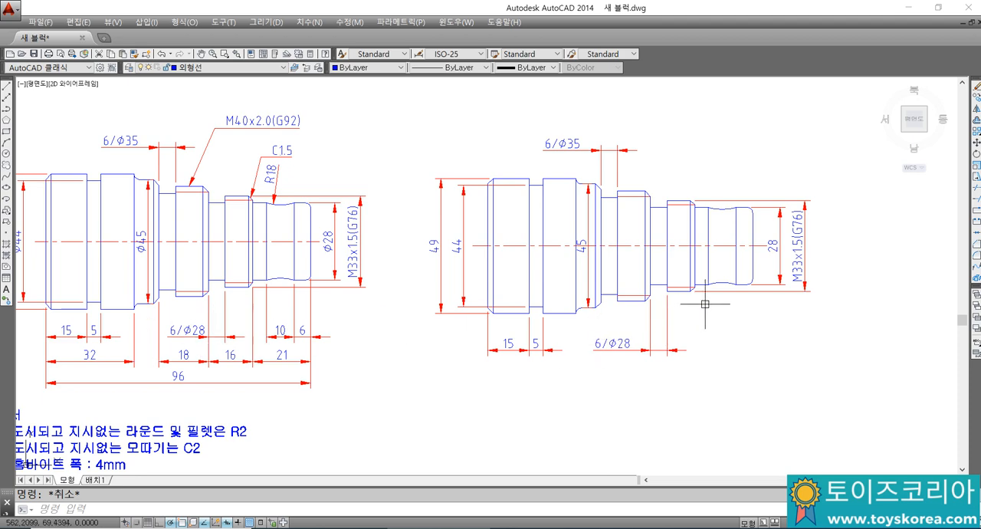
Step: Add horizontal linear dimensions below the shaft for its right end land and the adjoining concave R18 section, aligned with the groove dimension
type("dli")
key("space")
left_click(752, 278)
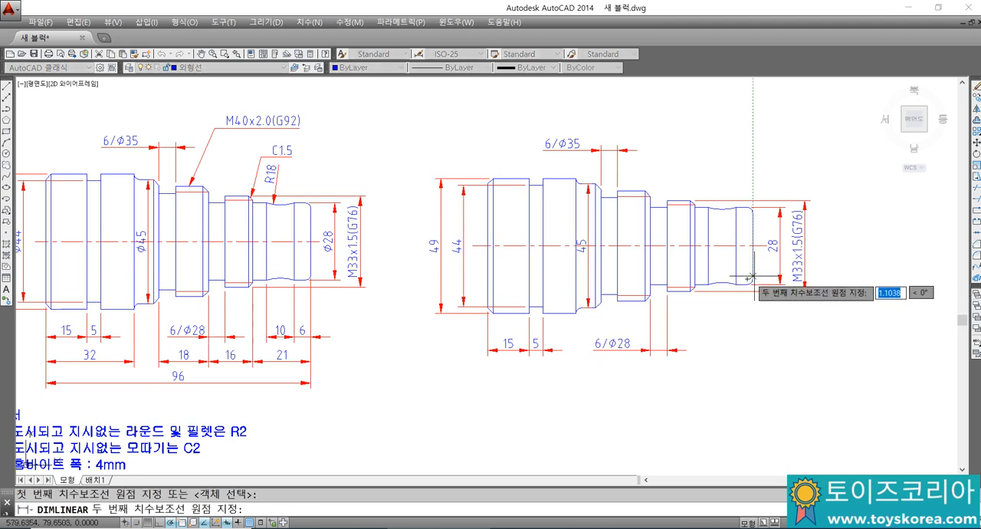
left_click(737, 285)
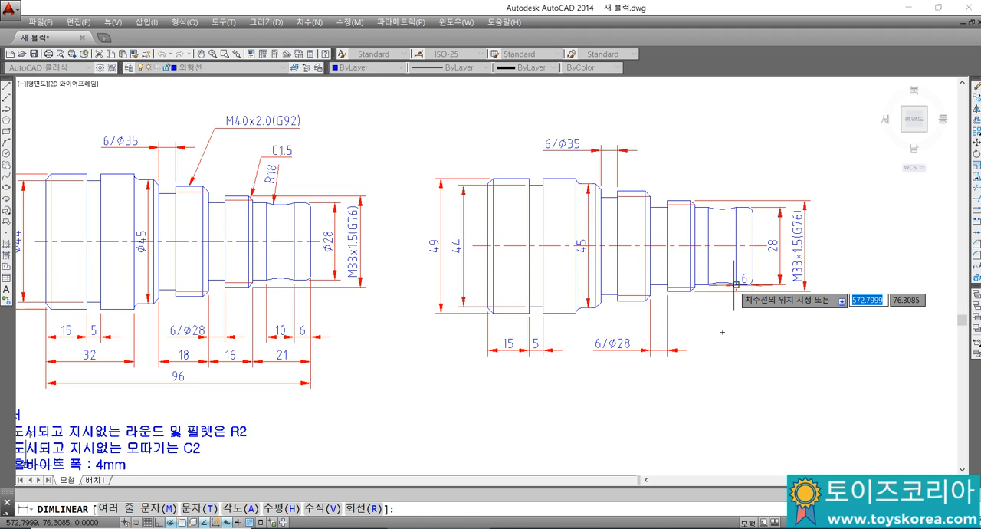
left_click(685, 344)
key("space")
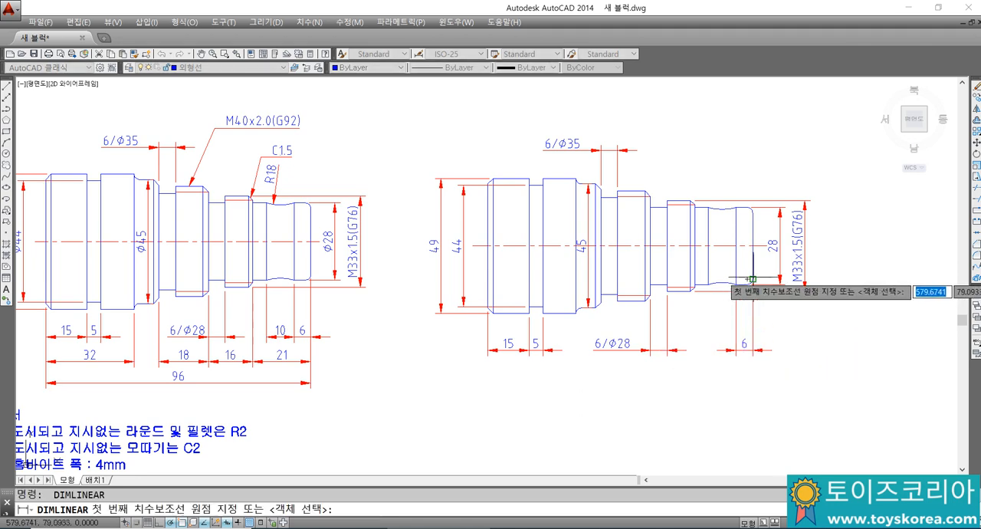
left_click(736, 283)
left_click(707, 285)
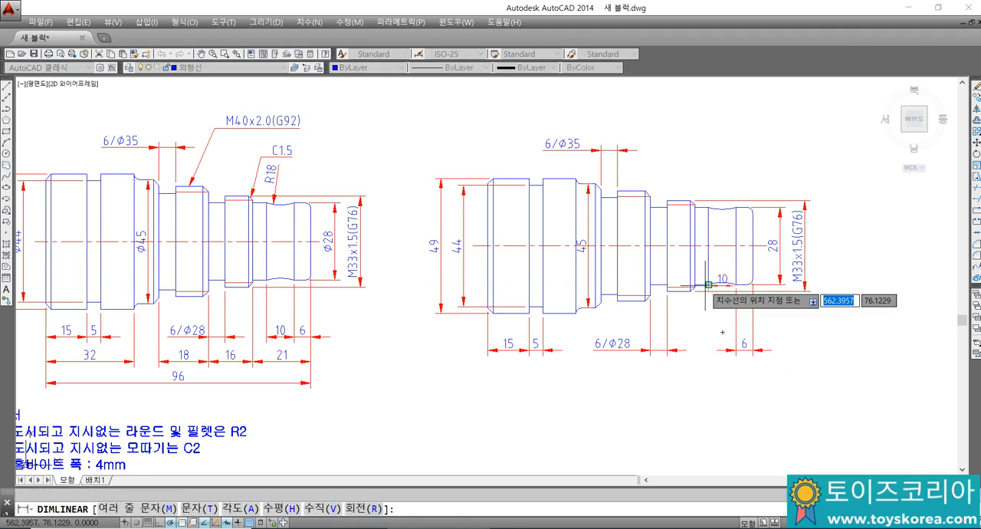
left_click(722, 343)
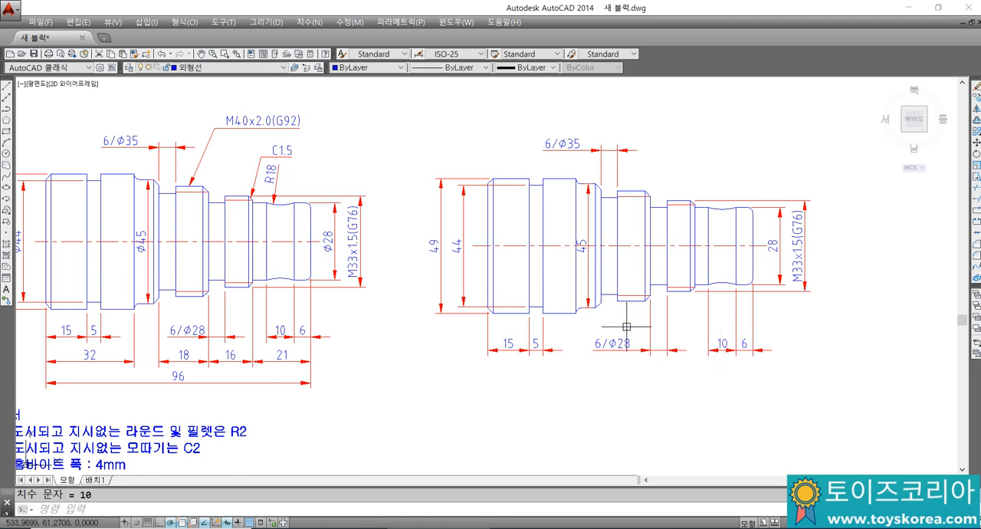
key("space")
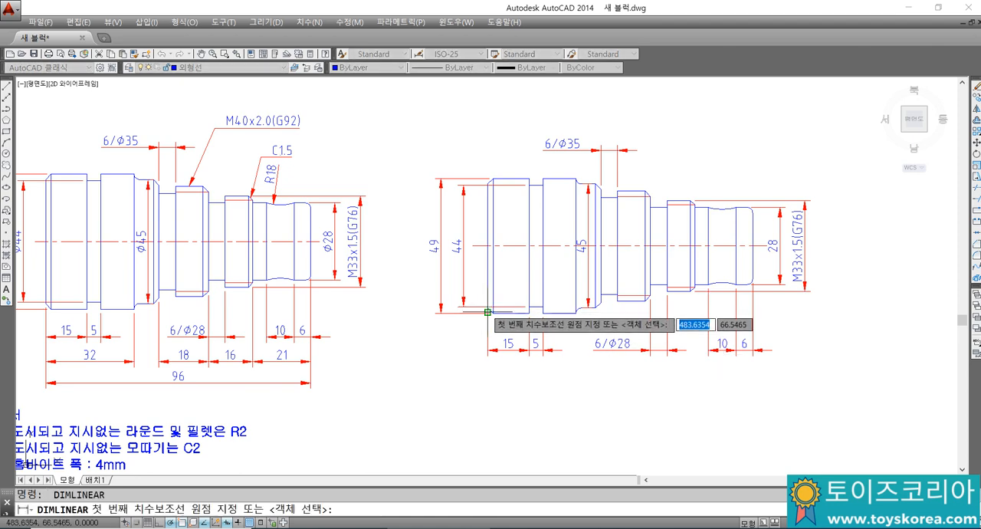
left_click(574, 312)
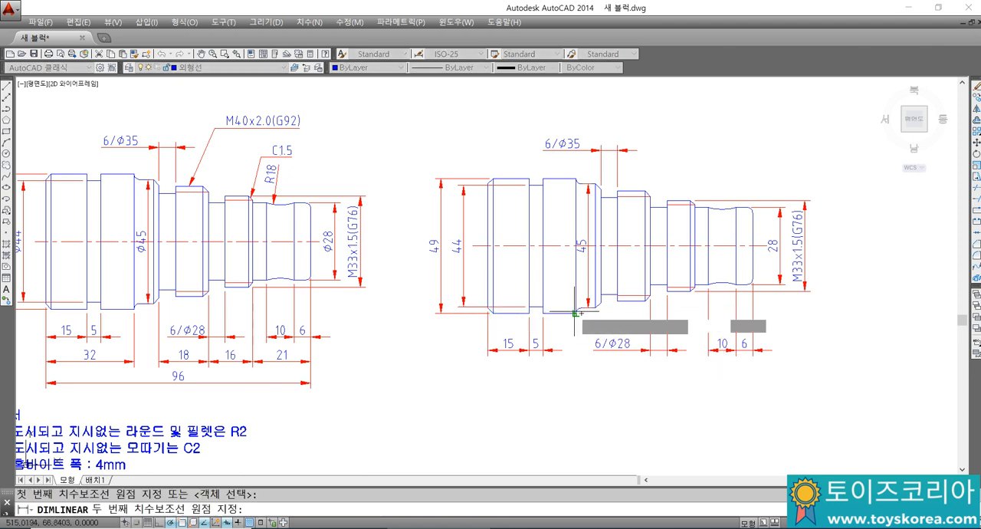
left_click(575, 313)
key("Escape")
key("space")
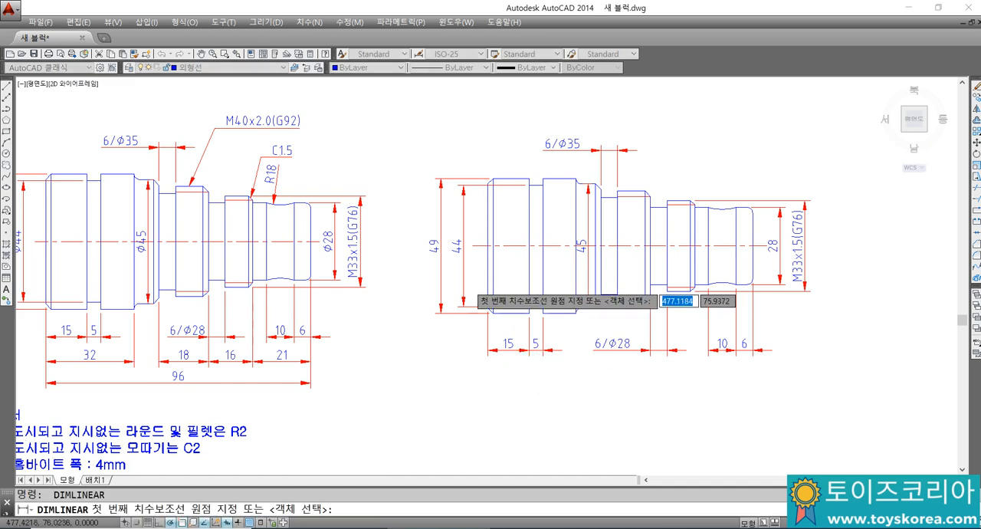
scroll(471, 286, "up", 4)
left_click(487, 306)
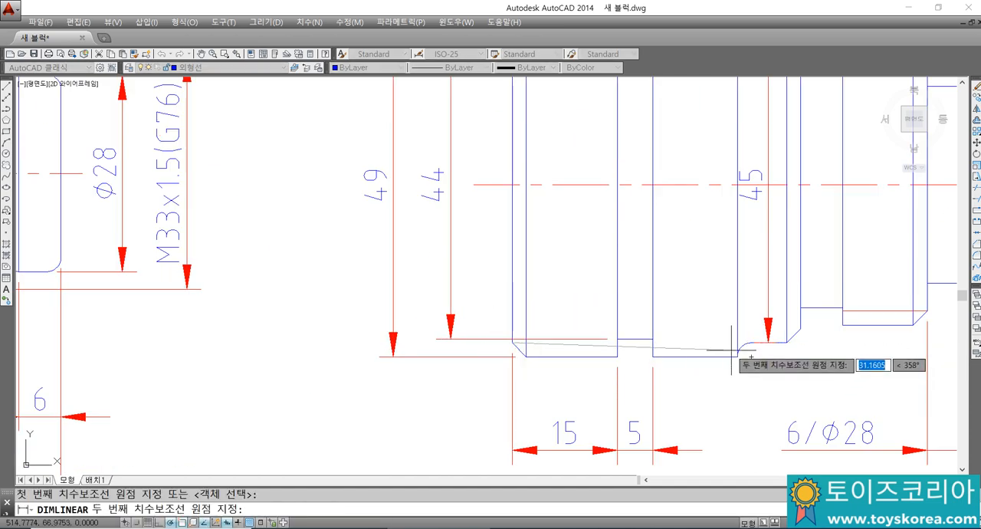
left_click(738, 352)
scroll(728, 357, "down", 2)
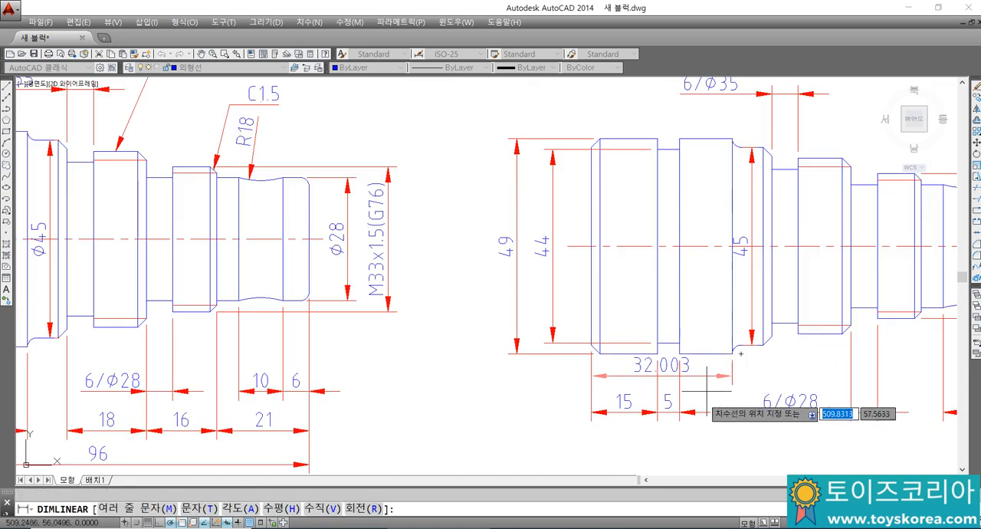
scroll(788, 389, "up", 4)
key("Escape")
Step: Dimension the length from the shaft's left end to the fillet shoulder, placed below the 15 and 5 dimensions
key("space")
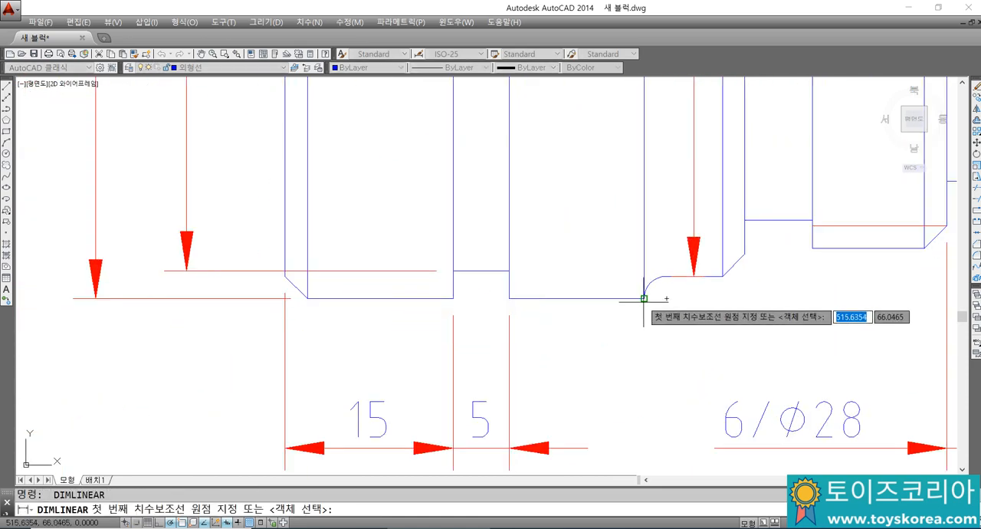
left_click(644, 298)
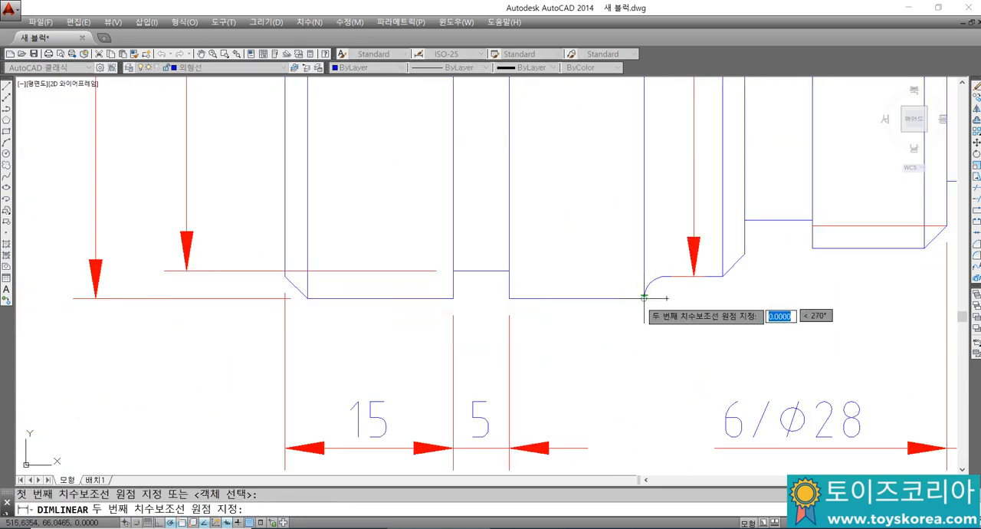
left_click(285, 276)
scroll(285, 276, "down", 5)
scroll(442, 358, "up", 2)
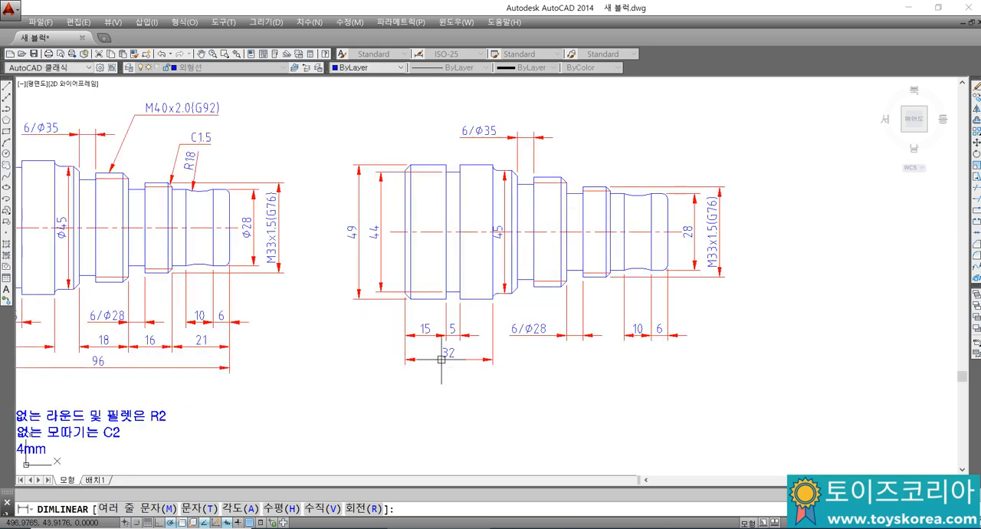
left_click(441, 359)
Step: Add two horizontal dimensions in the second row: from the 45 collar's right end through the larger thread, and on to the smaller thread's end
key("Return")
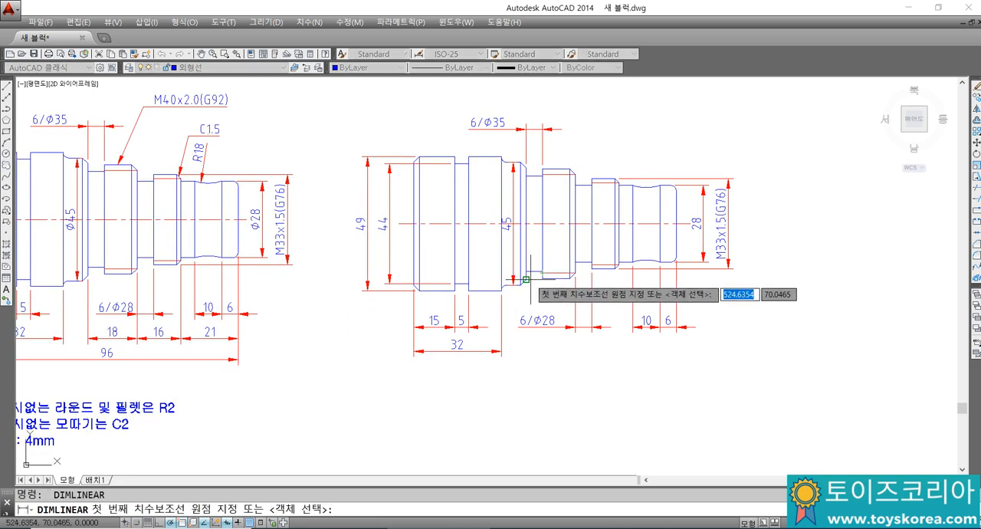
left_click(527, 279)
left_click(575, 272)
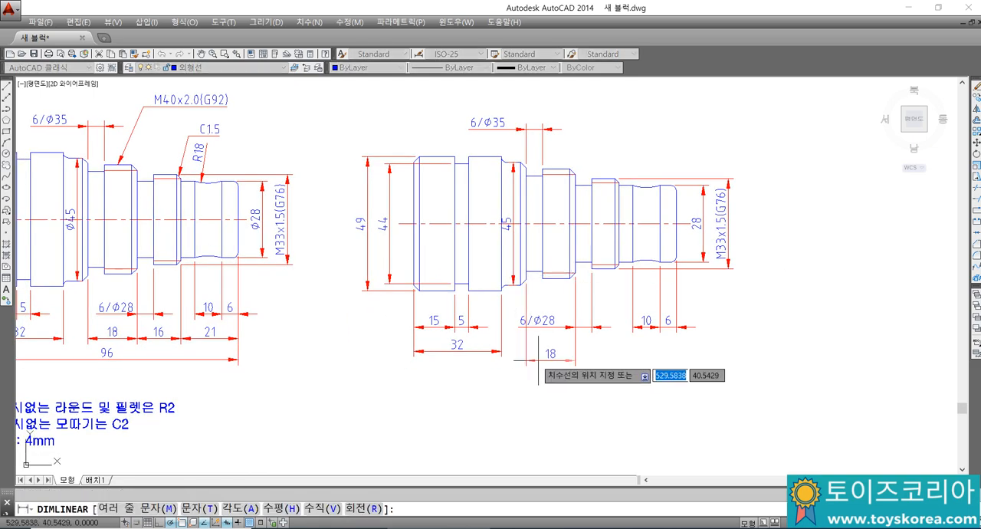
left_click(485, 351)
key("Return")
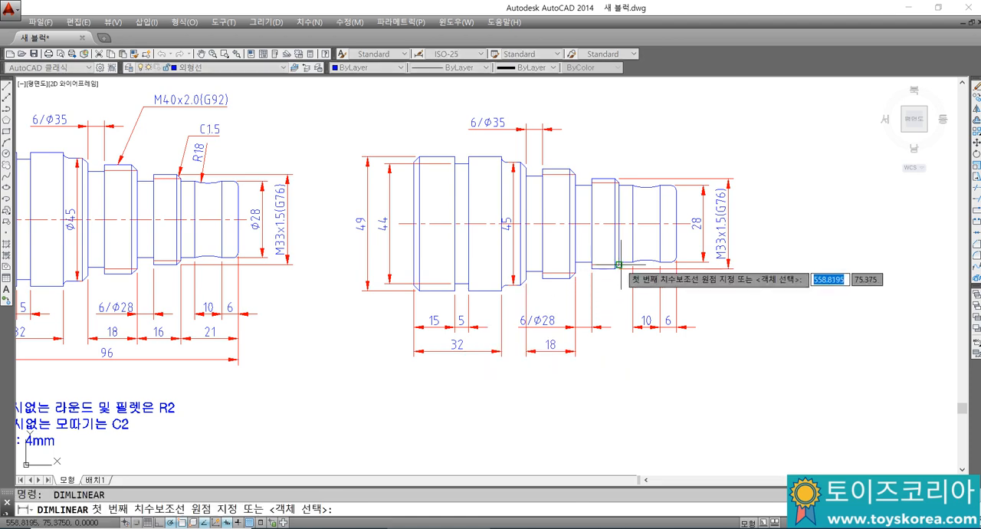
left_click(619, 269)
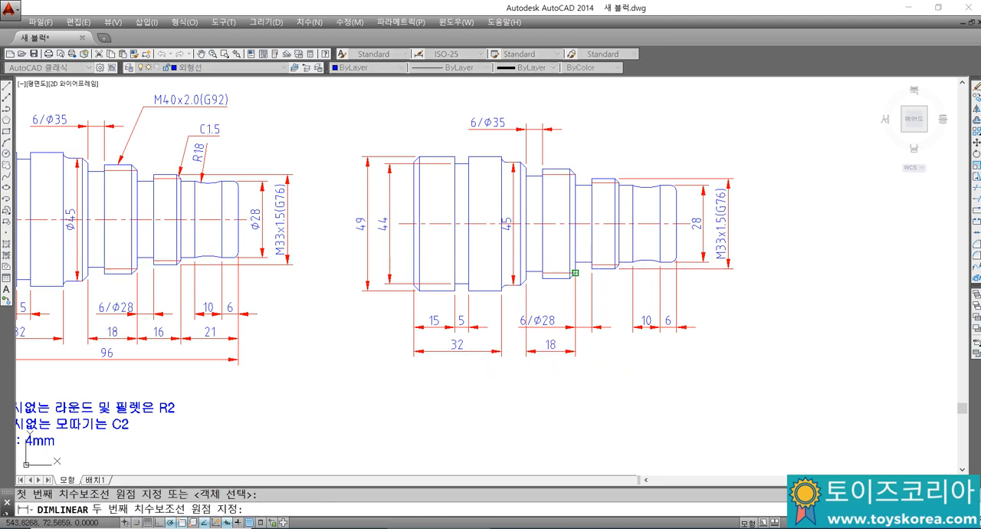
left_click(575, 273)
left_click(552, 352)
Step: Dimension the length from the smaller thread's end to the shaft's right end, aligned with the second dimension row
key("Return")
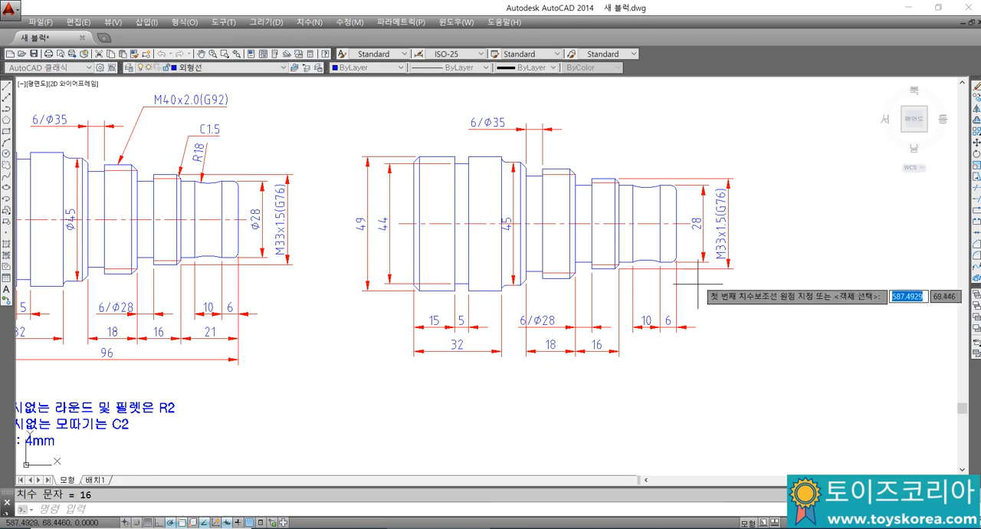
left_click(640, 259)
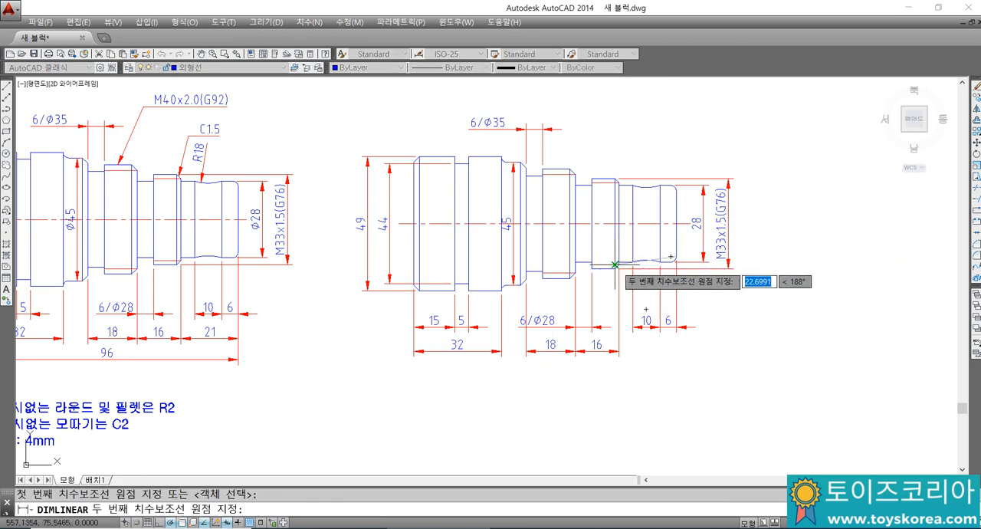
left_click(619, 266)
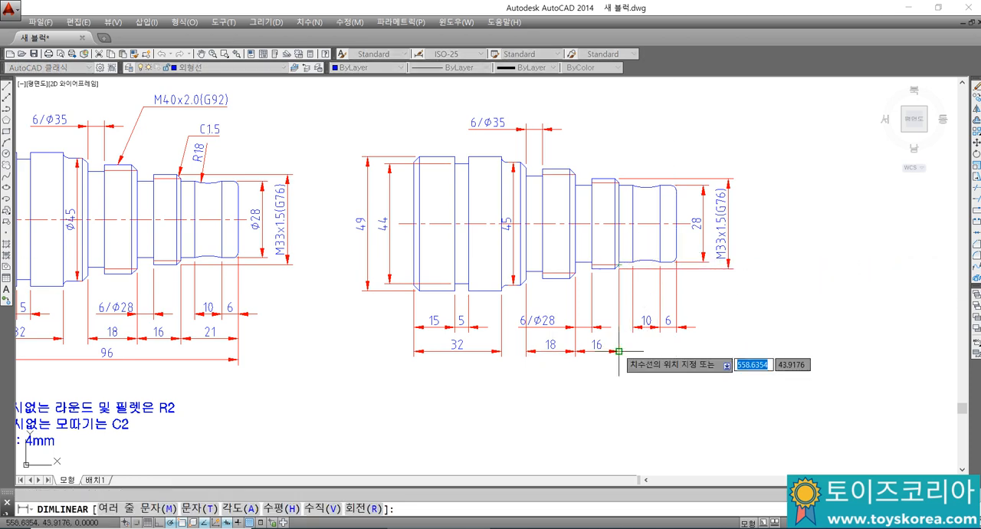
left_click(619, 351)
Step: Dimension the shaft's overall length with a horizontal linear dimension below all the others
middle_click_drag(613, 325, 631, 317)
key("Return")
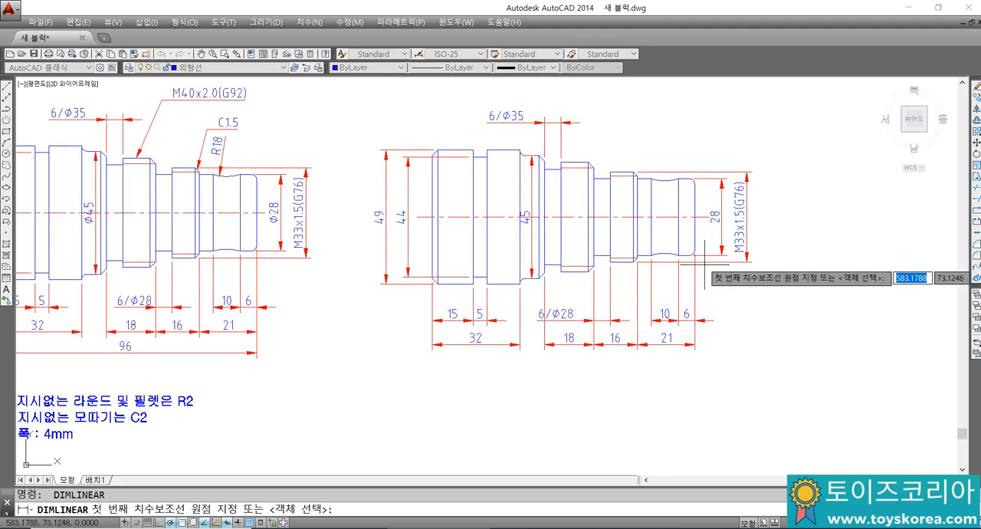
left_click(691, 250)
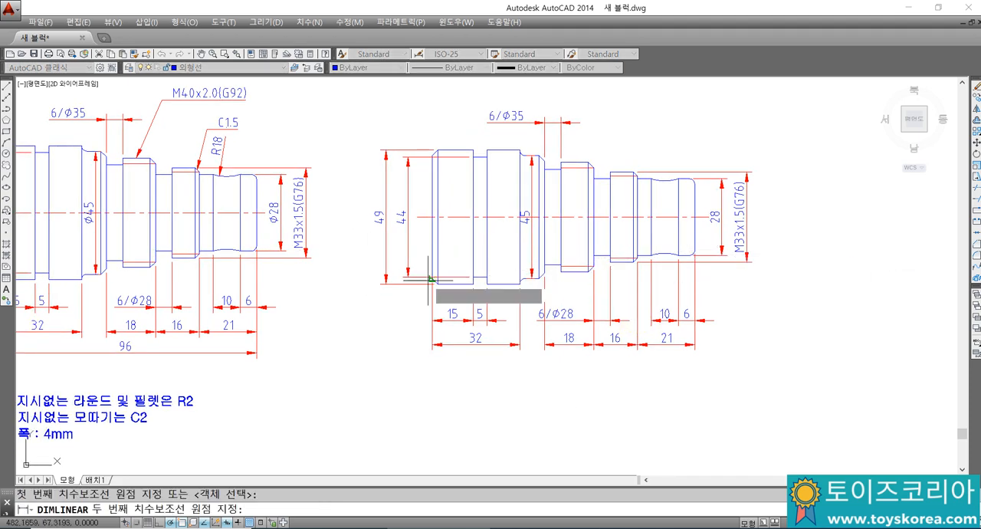
left_click(433, 283)
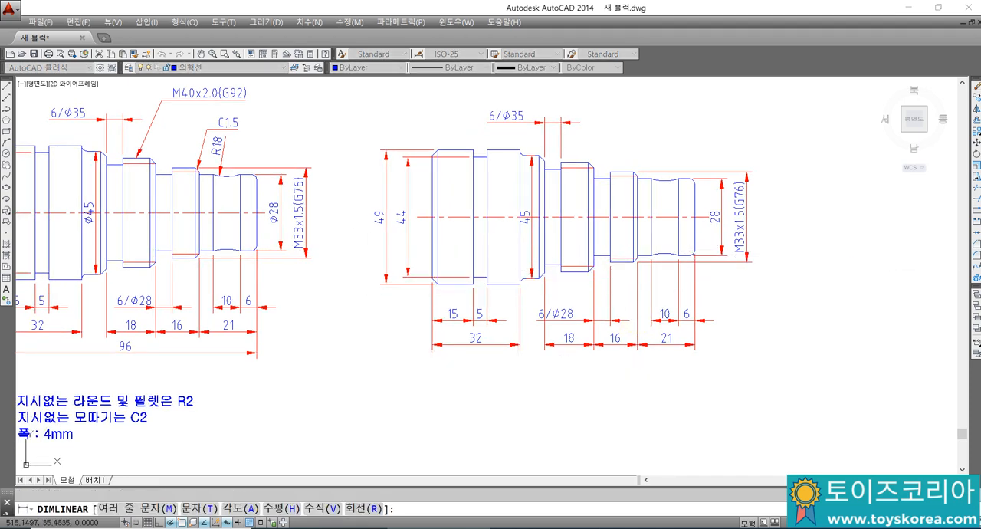
left_click(518, 366)
scroll(580, 314, "up", 2)
scroll(559, 323, "up", 1)
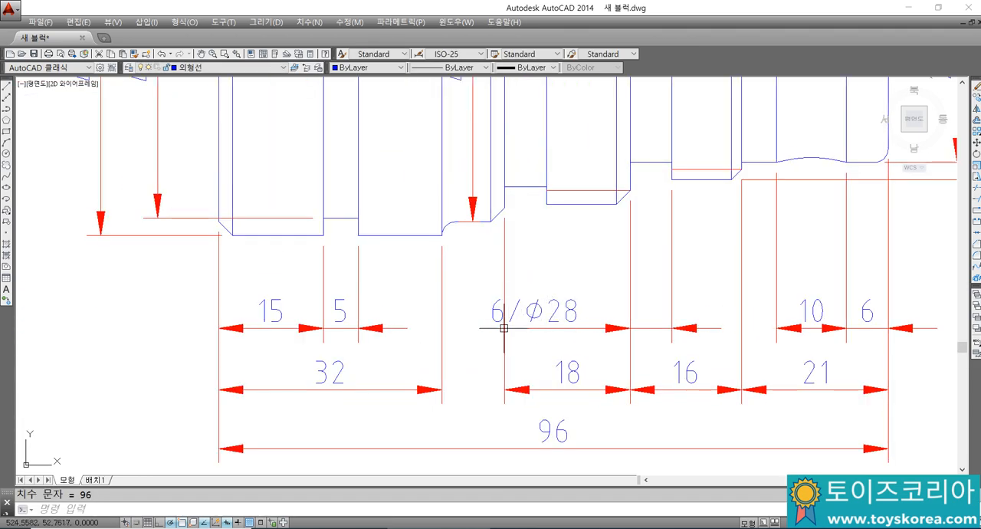
scroll(518, 314, "down", 4)
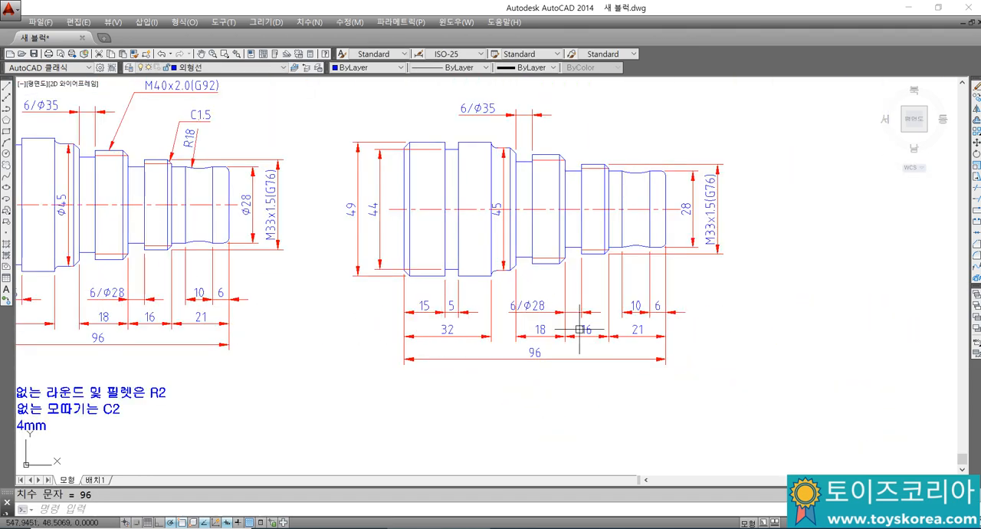
scroll(579, 328, "up", 2)
left_click(472, 298)
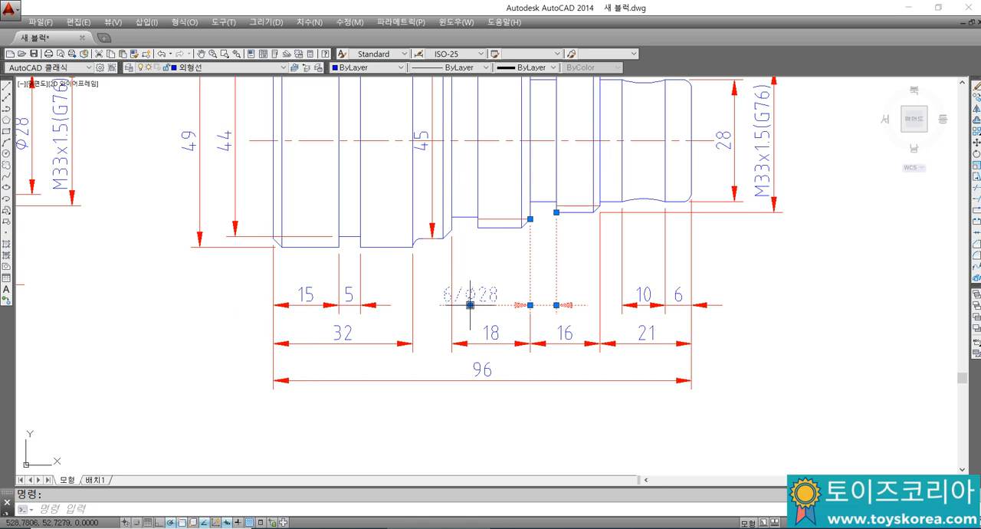
left_click(470, 304)
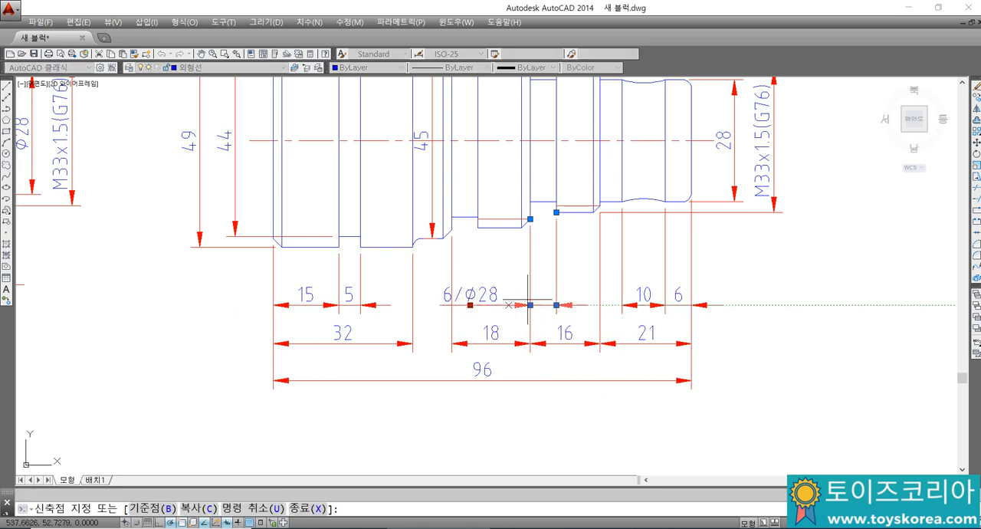
key("Escape")
key("Escape")
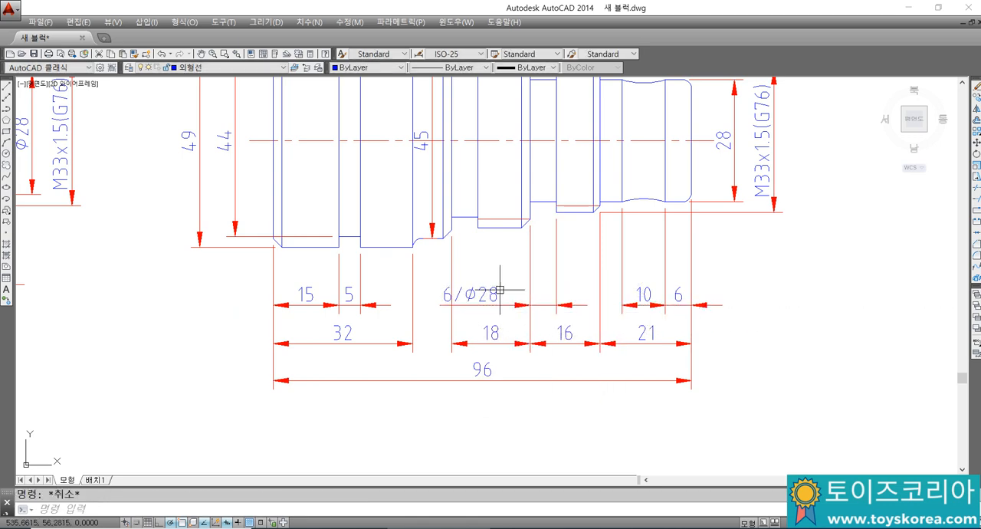
Step: Explode the 6/Ø28 dimension and shift its text slightly right along the dimension line, toward the groove
left_click(498, 299)
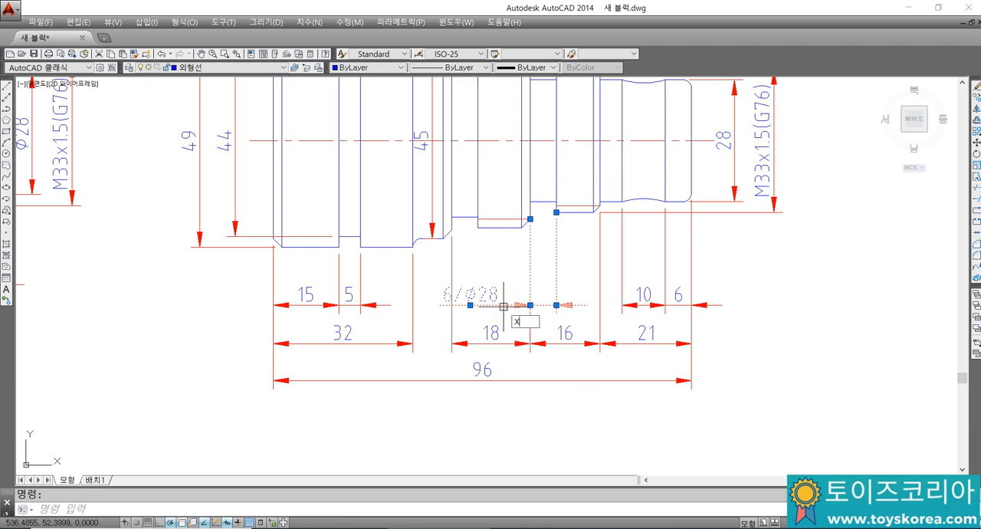
key("Return")
left_click(493, 294)
left_click(472, 294)
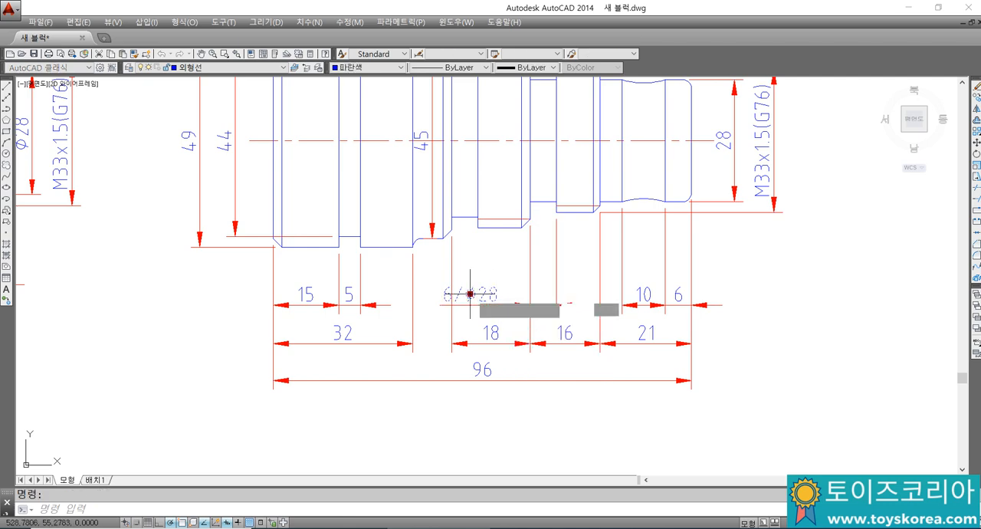
left_click(497, 294)
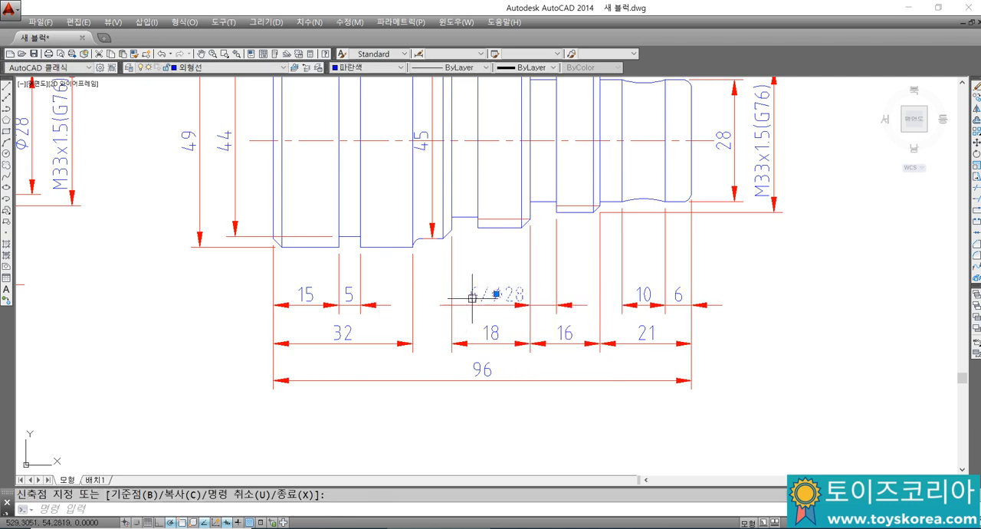
scroll(472, 298, "up", 2)
key("Escape")
key("Escape")
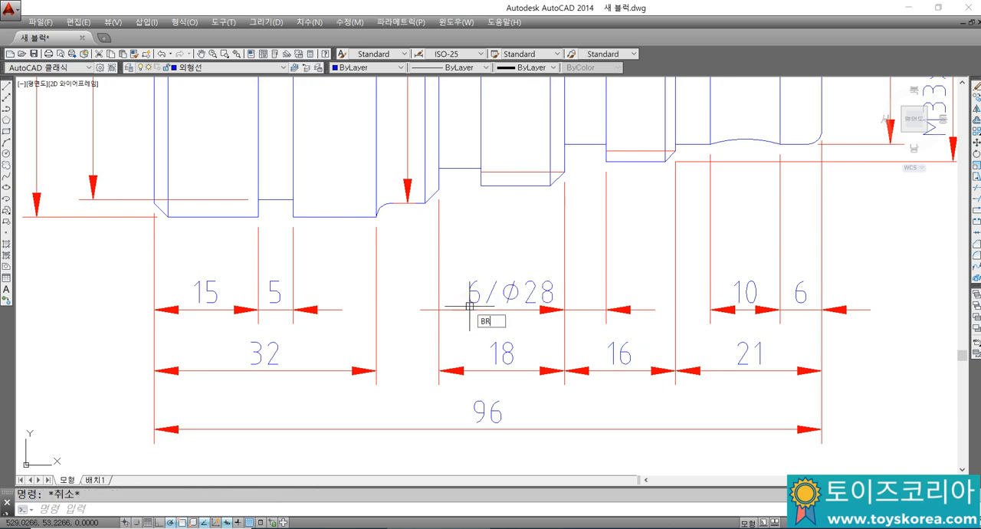
Step: Break off the excess dimension line extending left of the 6/Ø28 text
key("Return")
left_click(460, 308)
left_click(386, 317)
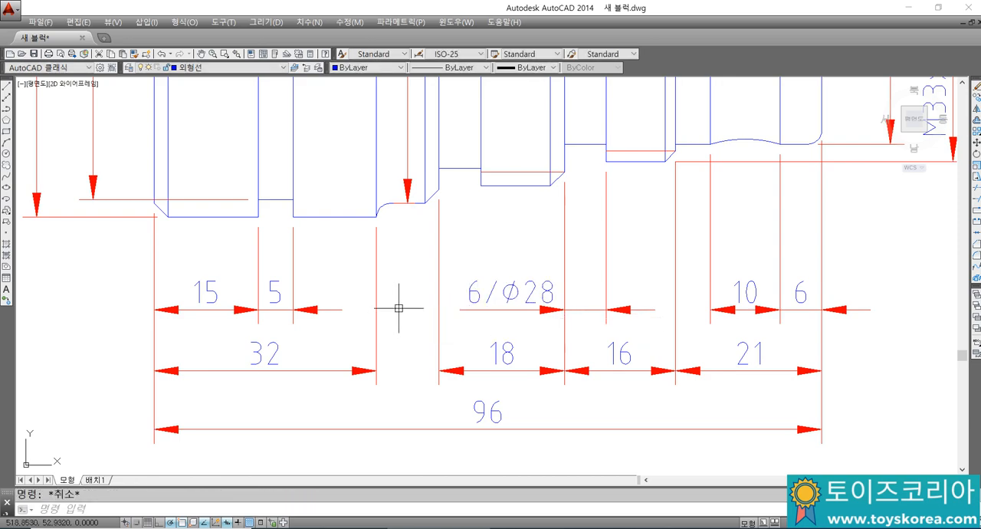
Step: Start a quick leader and accept settings that attach the text with its bottom line underlined
scroll(449, 298, "down", 2)
mouse_move(504, 286)
middle_mouse_down()
mouse_move(535, 281)
mouse_move(618, 331)
middle_mouse_up()
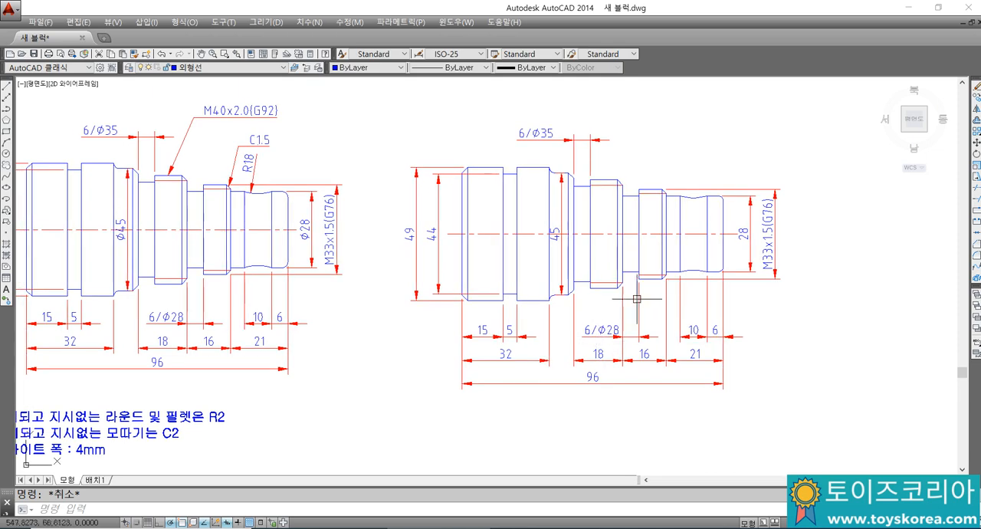
middle_click_drag(659, 260, 663, 309)
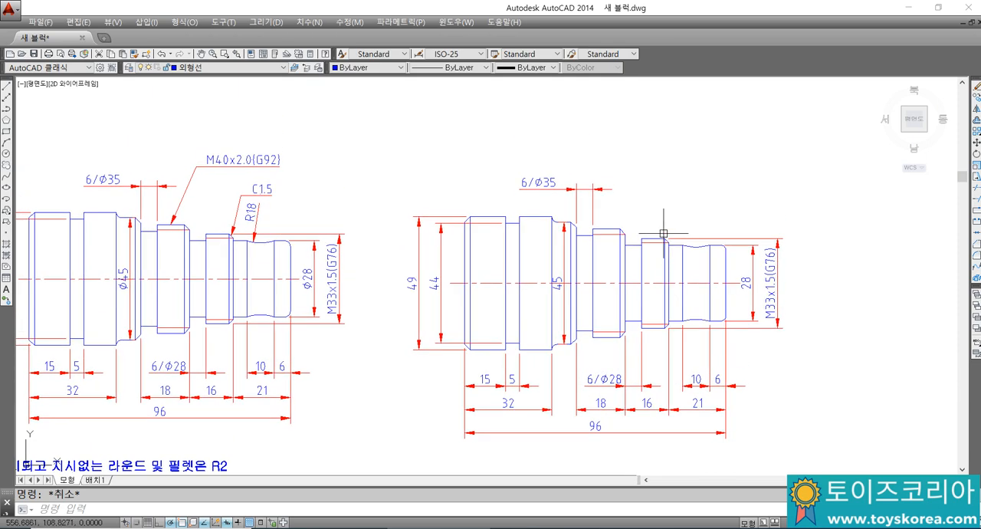
key("Return")
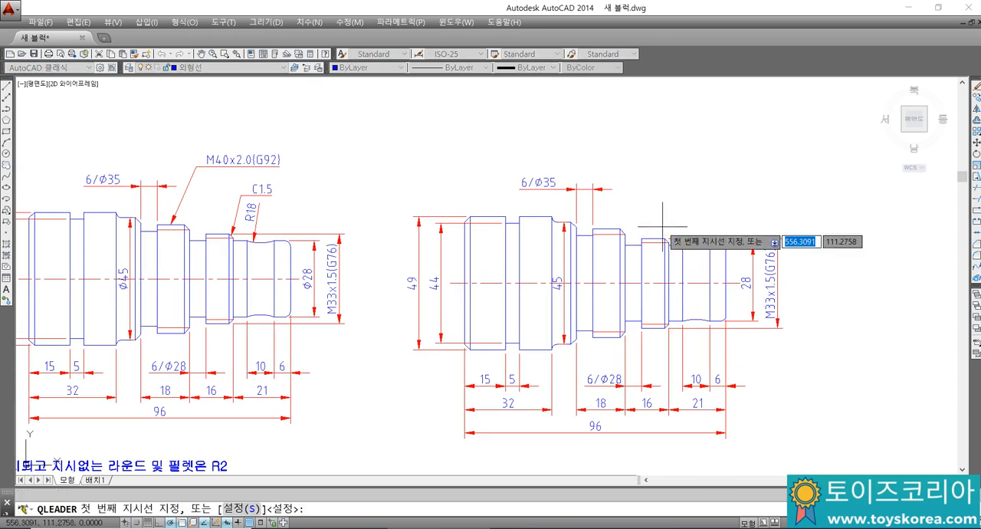
key("Return")
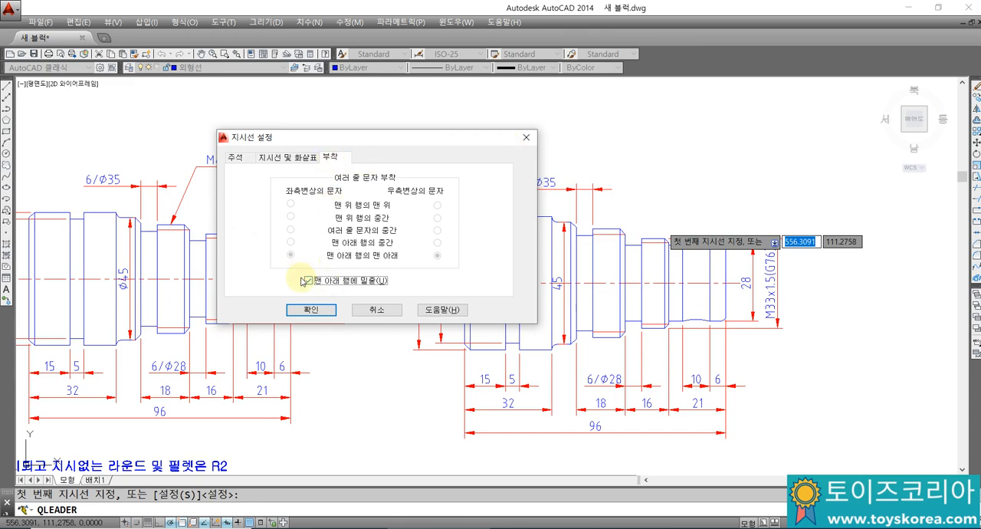
left_click(326, 314)
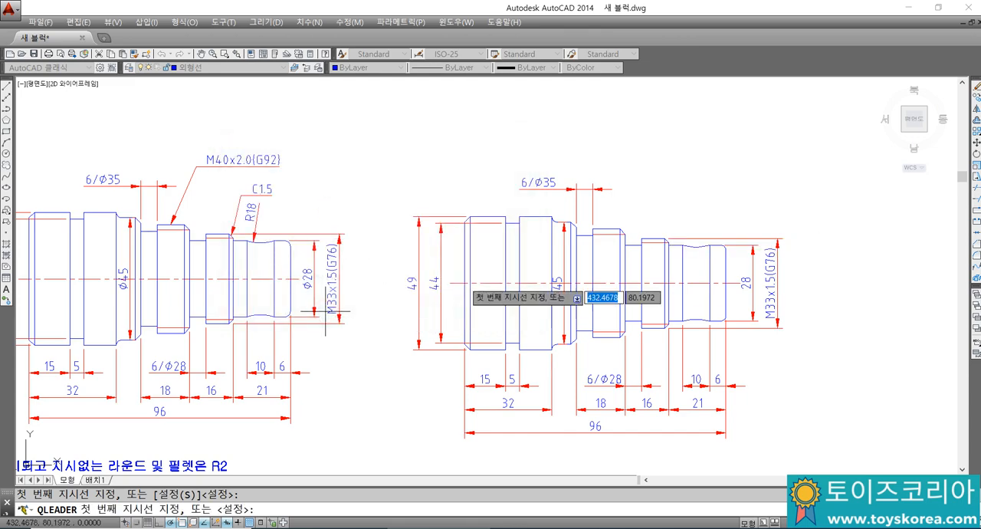
Step: Add a leader with the text C1.5 pointing to the upper chamfer at the smaller thread's right end
mouse_move(591, 256)
middle_mouse_down()
mouse_move(521, 272)
mouse_move(565, 268)
middle_mouse_up()
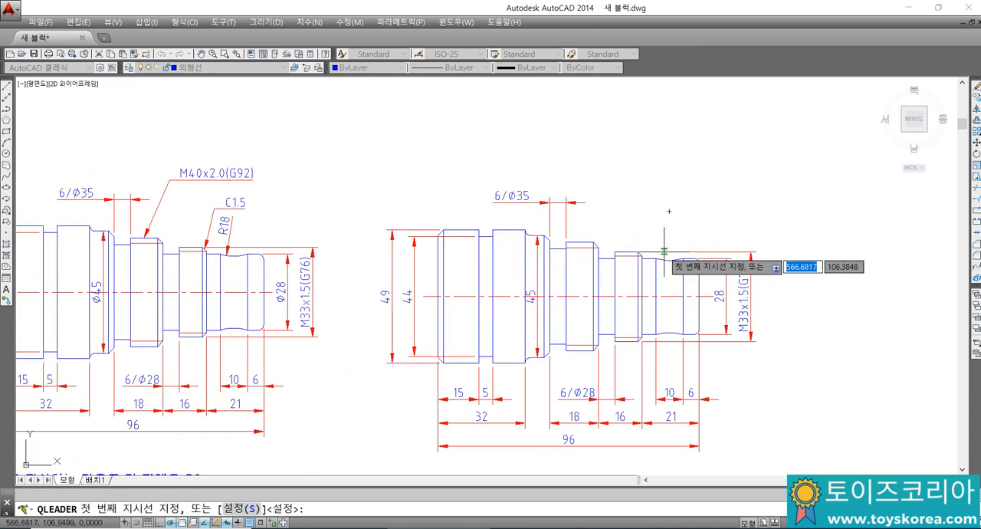
scroll(652, 250, "up", 4)
left_click(603, 266)
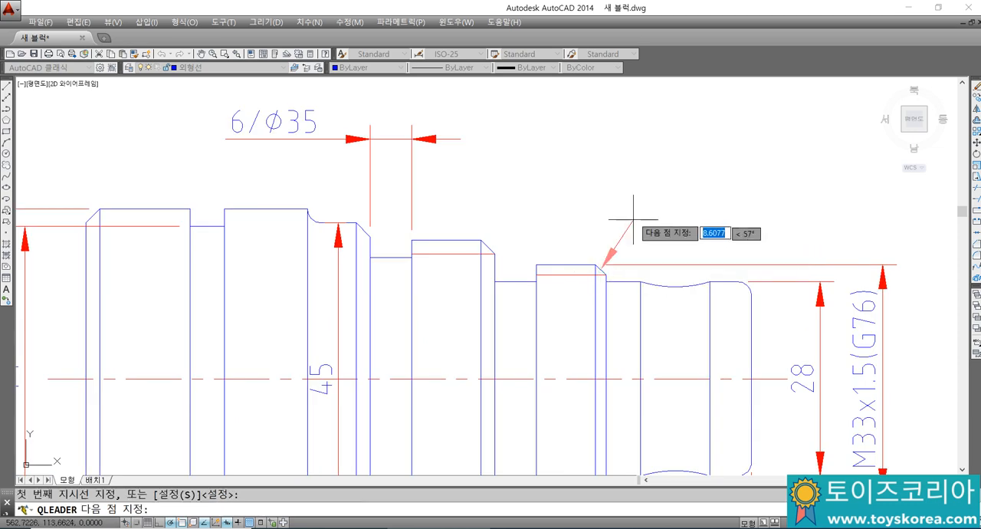
left_click(640, 168)
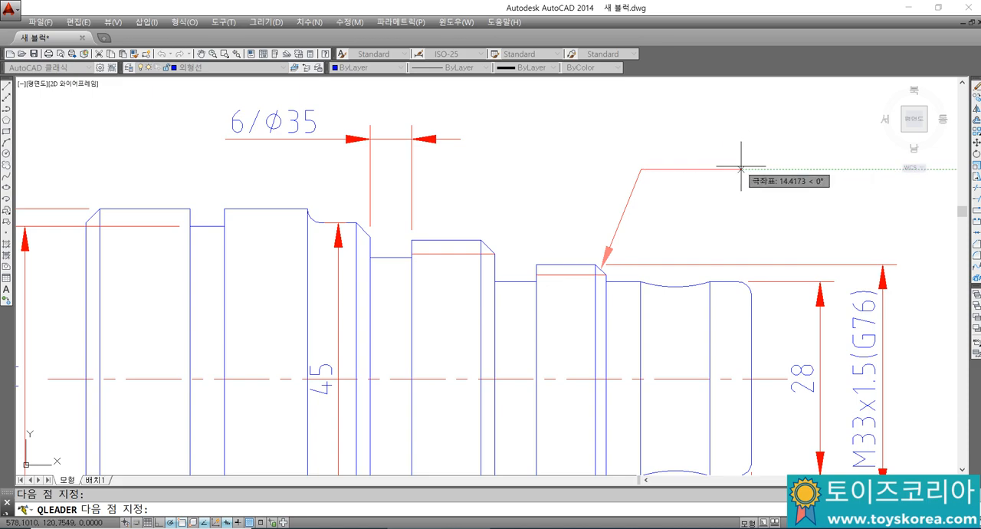
key("Return")
key("Return")
type("C1.5")
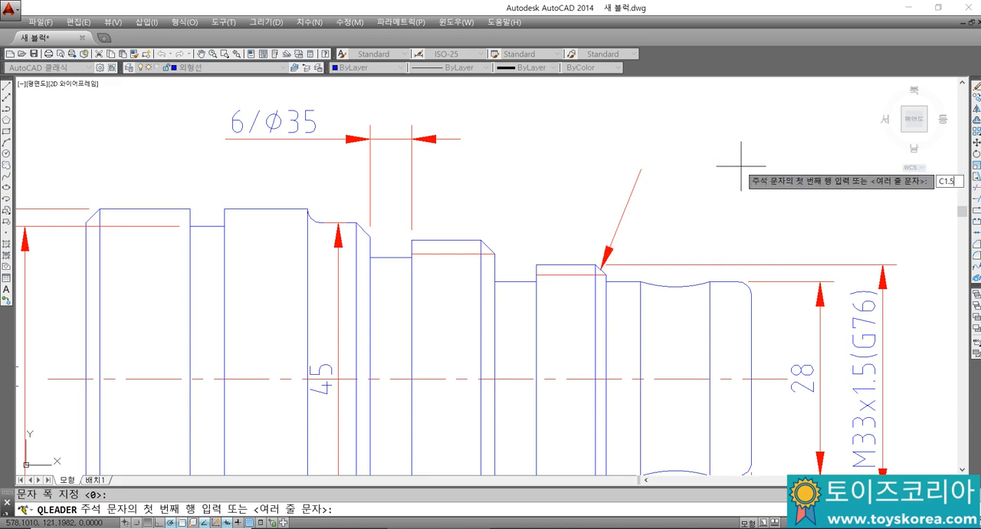
key("Return")
Step: Dimension the radius of the upper concave arc near the shaft's right end, placing the text above the arc
scroll(741, 165, "down", 4)
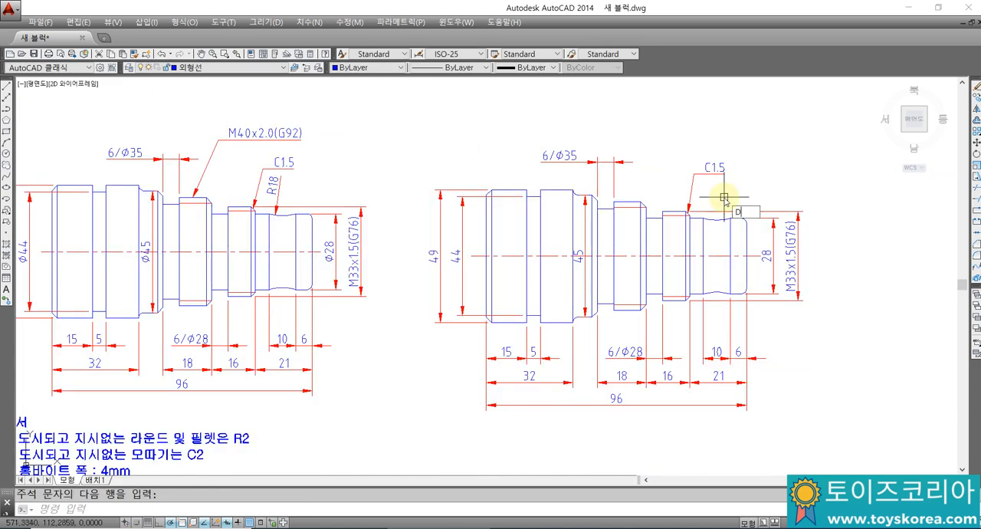
type("DRA")
key("Return")
scroll(720, 207, "up", 4)
left_click(699, 226)
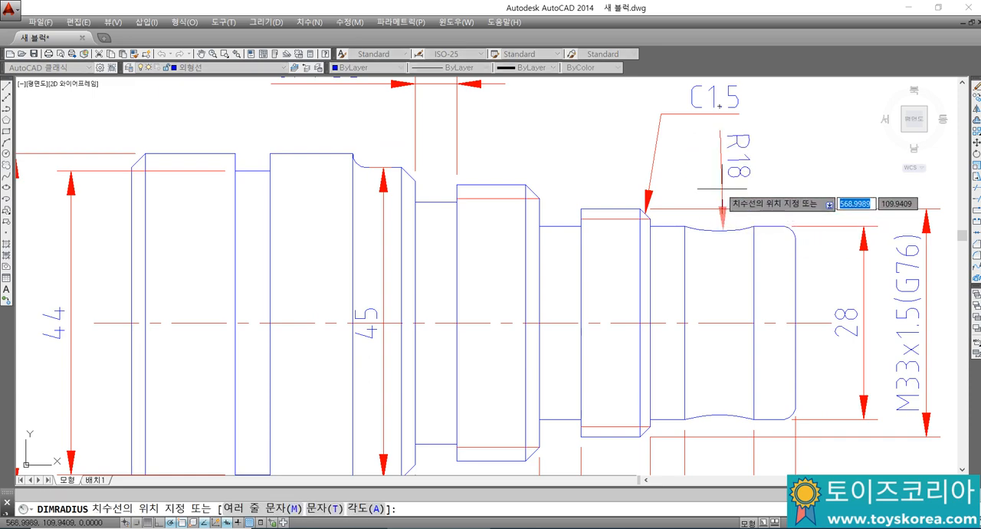
left_click(705, 191)
scroll(705, 191, "down", 2)
middle_click_drag(713, 209, 852, 203)
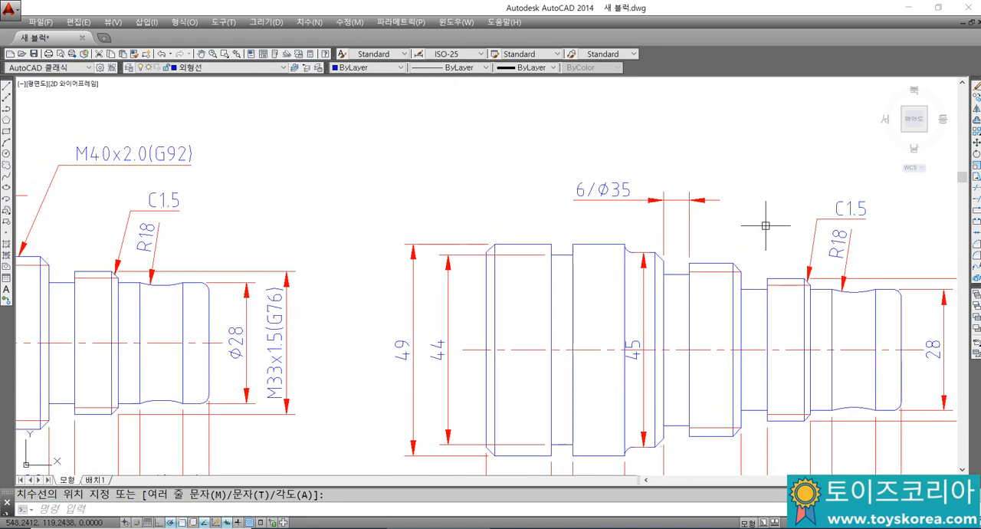
scroll(764, 222, "down", 3)
scroll(765, 216, "up", 3)
key("space")
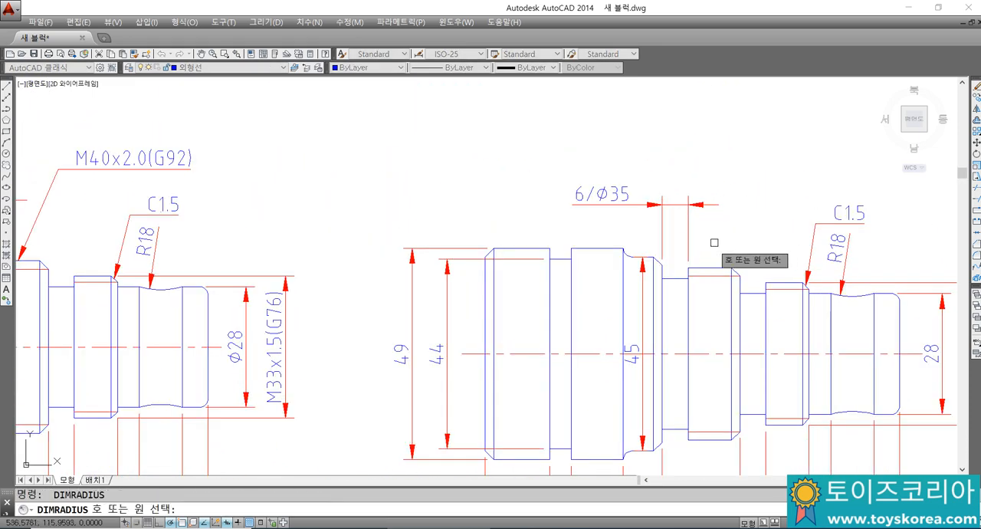
key("Escape")
Step: Add a leader with the text M40x2.0(G92) pointing to the top edge of the larger thread
type("LE")
key("Return")
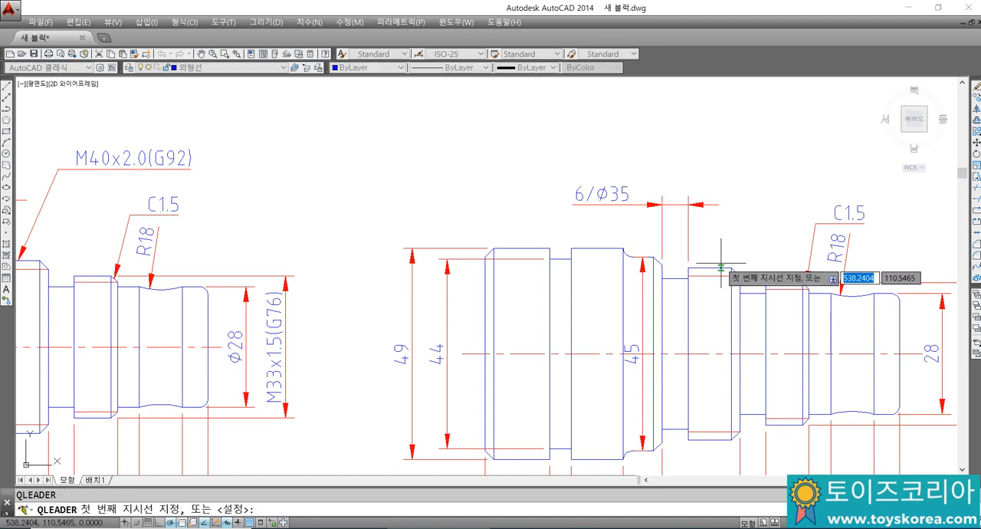
left_click(752, 221)
middle_click_drag(752, 221, 689, 278)
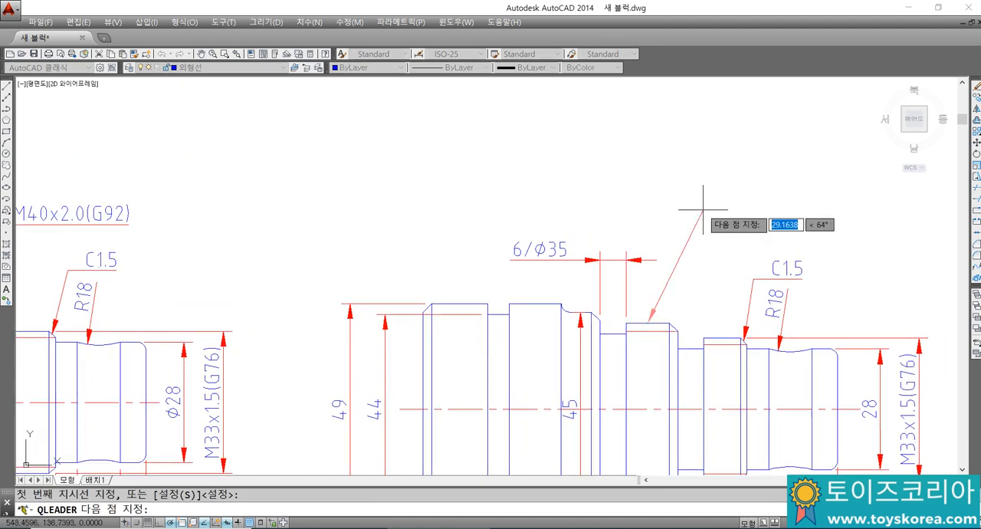
left_click(728, 211)
scroll(803, 206, "down", 2)
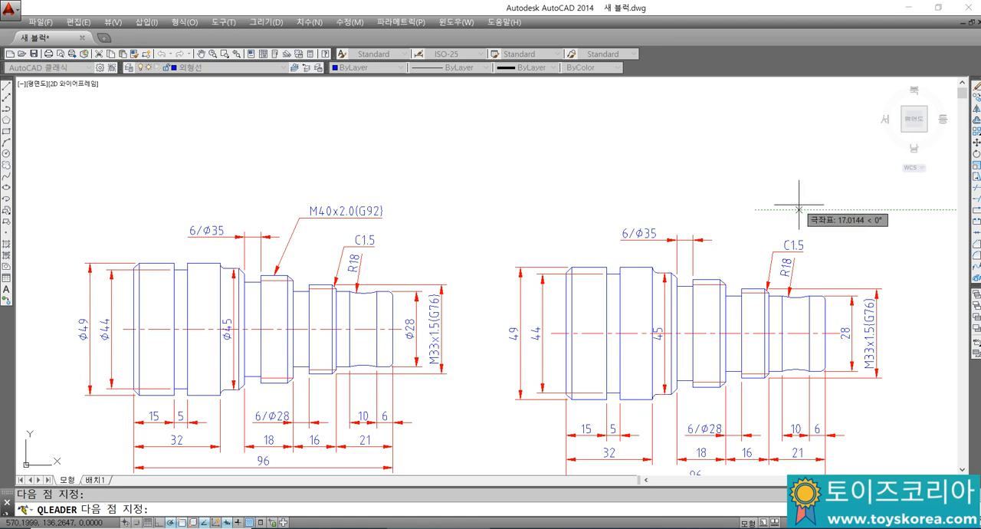
key("Return")
key("Return")
type("M40x")
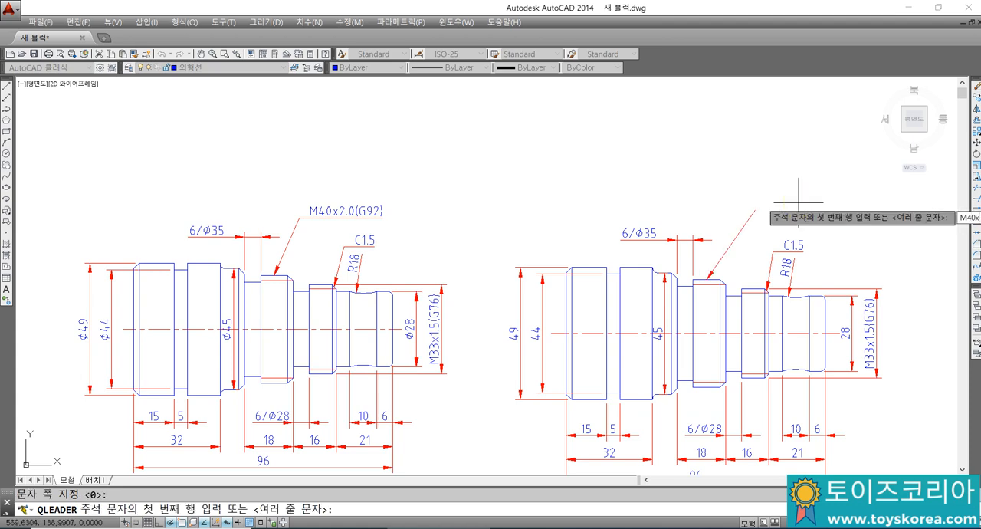
type("2.0(")
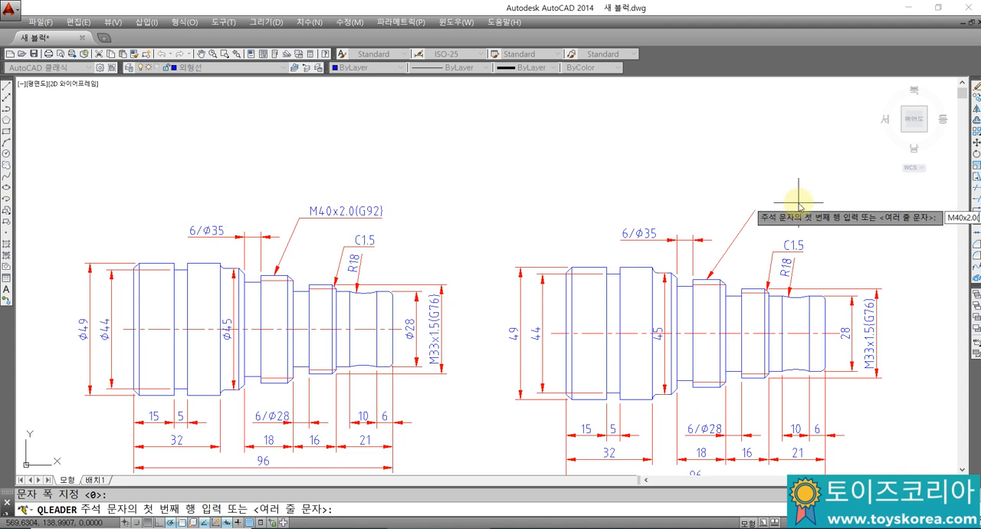
type("G92)")
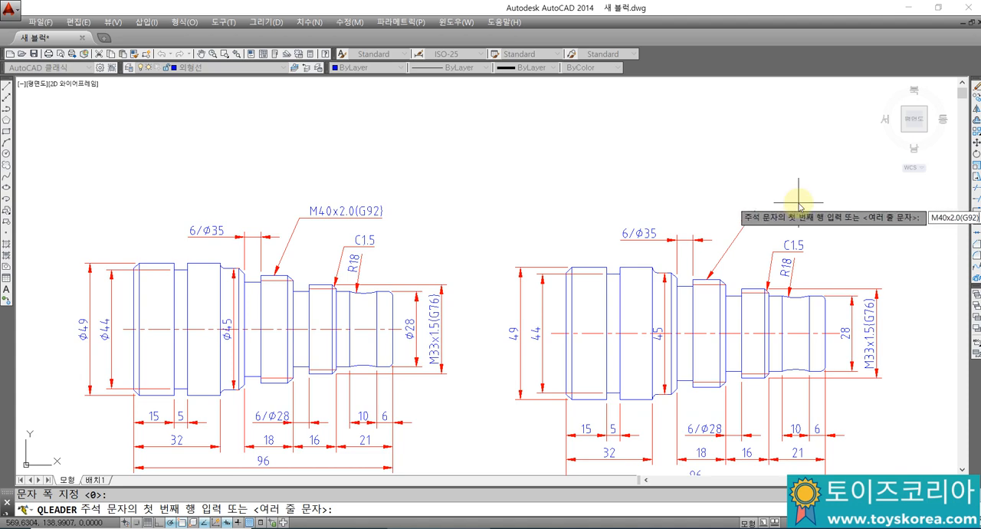
key("Return")
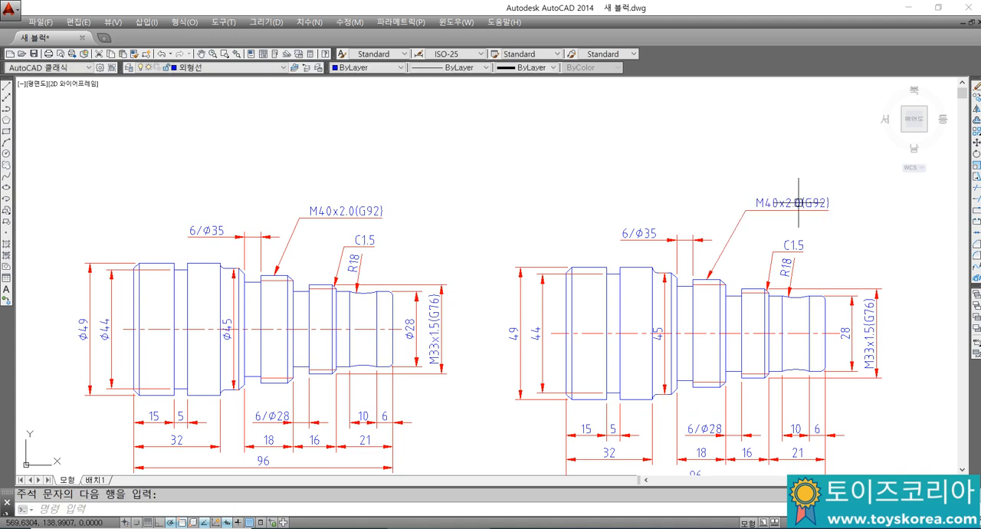
Step: Stretch the text end of the M40x2.0(G92) leader down by about 7.8 units, keeping the arrowhead on the thread
scroll(839, 200, "up", 4)
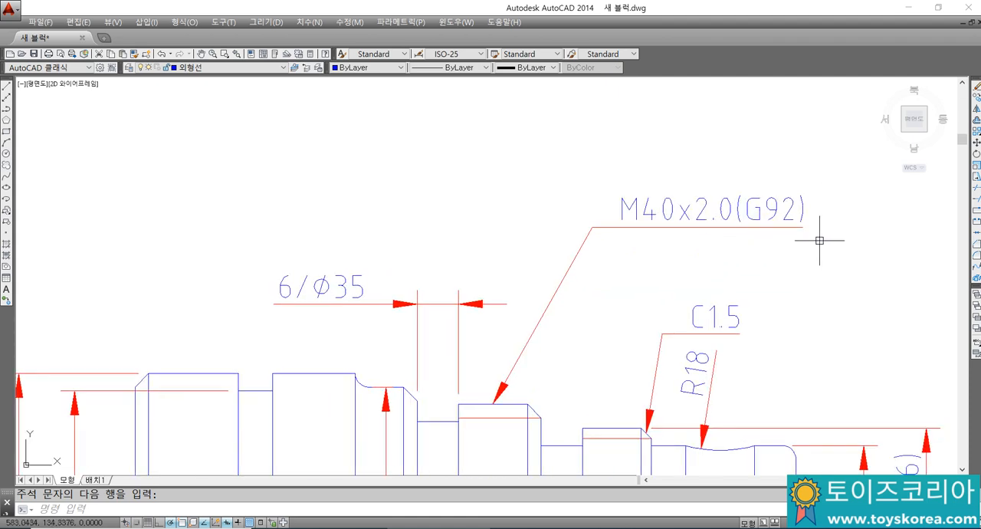
key("Return")
type("s")
key("Return")
left_click(841, 256)
left_click(545, 151)
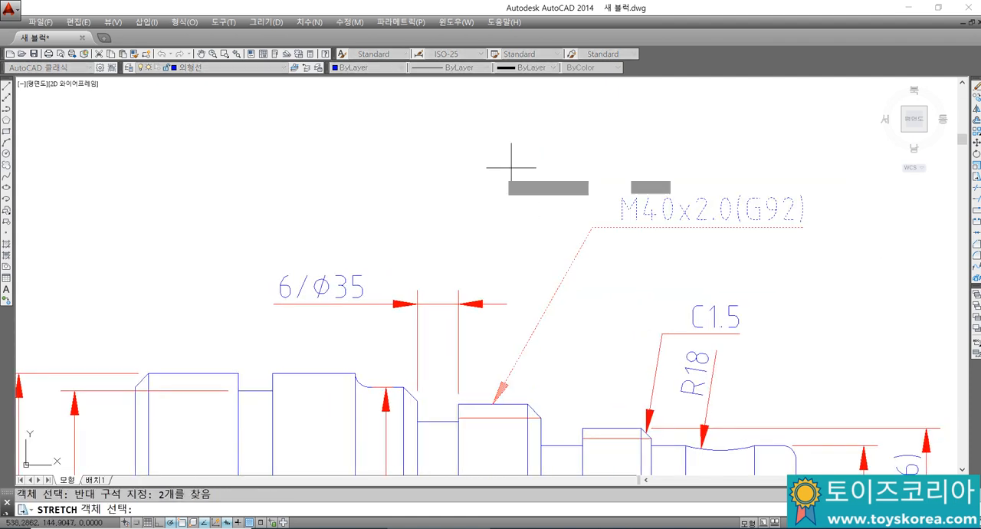
key("Return")
left_click(489, 156)
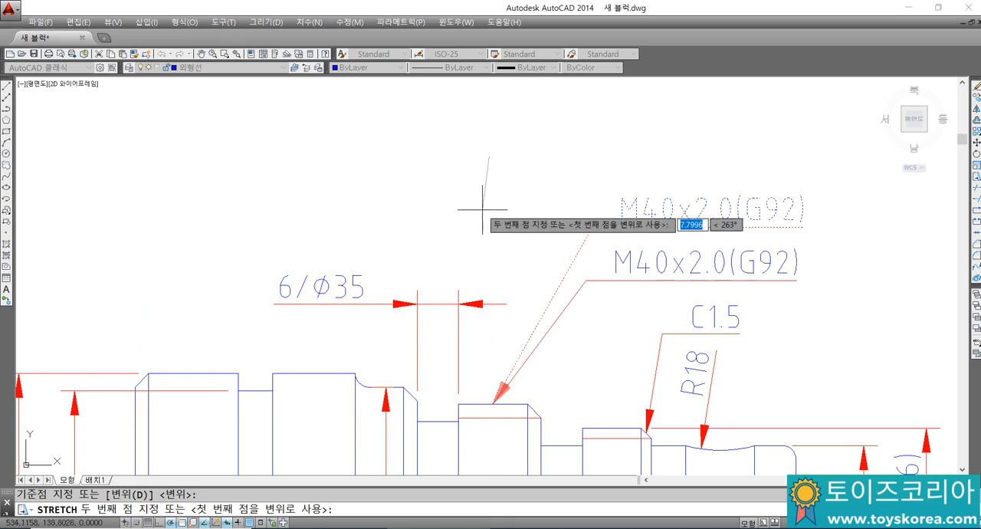
left_click(482, 209)
Step: Switch to Notepad and add the note "S... 신축기능 명령어", followed by a blank line
left_click(645, 527)
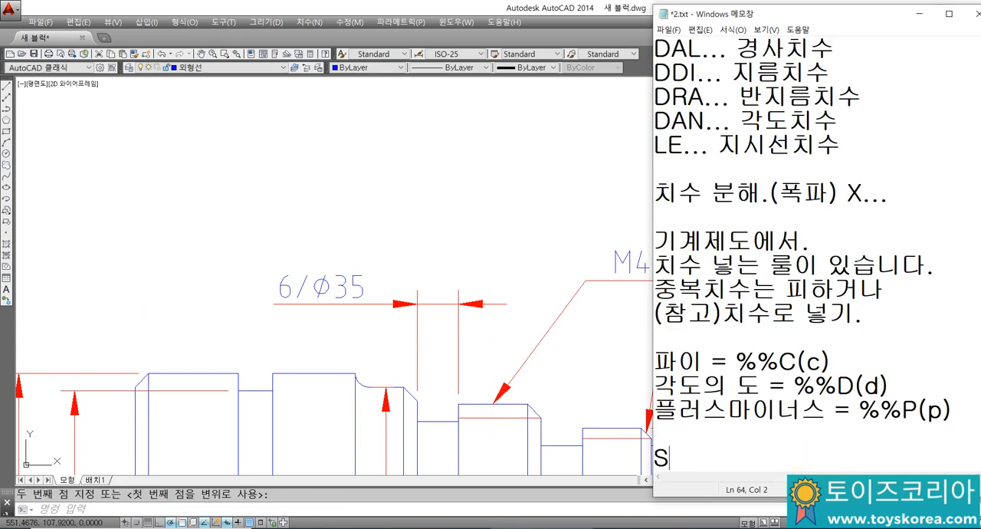
type("신축")
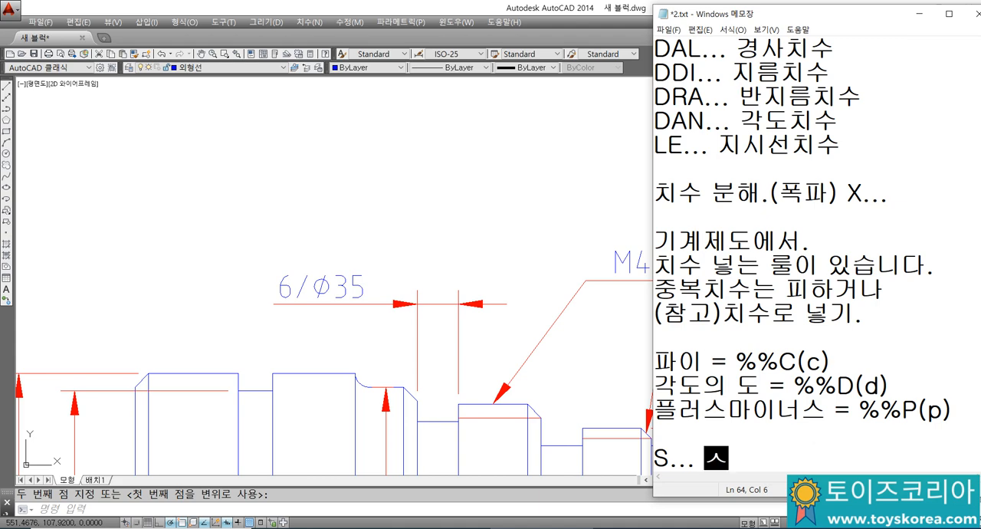
key("Hangul")
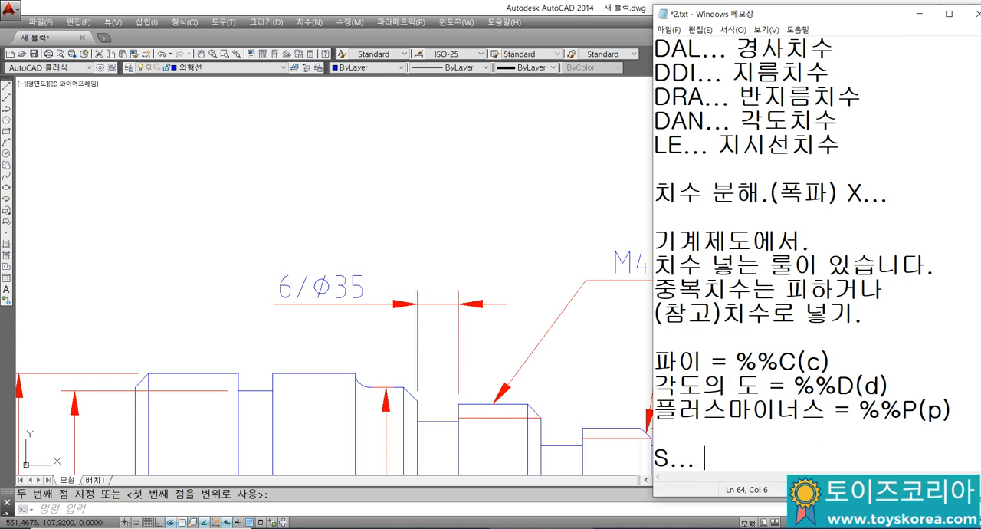
type("기")
key("BackSpace")
type("신축...")
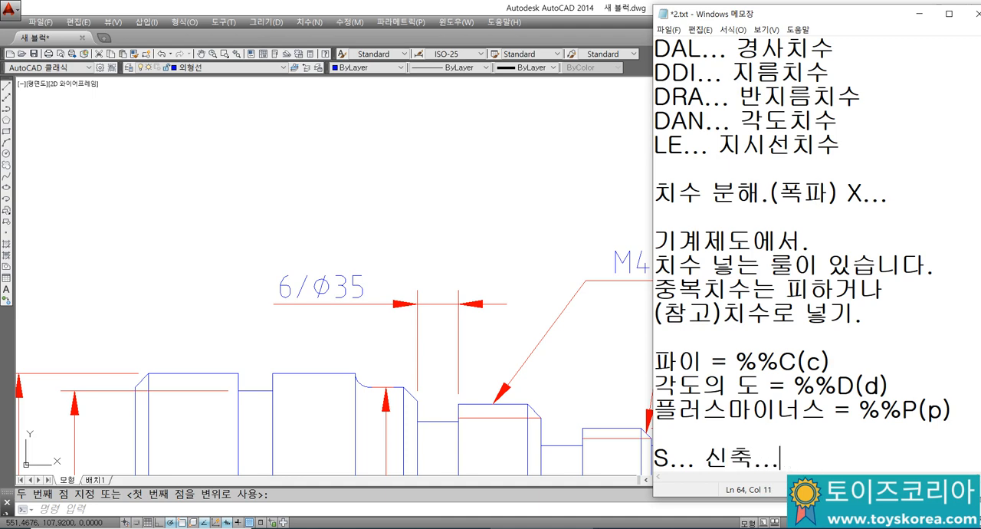
type("기능 명려")
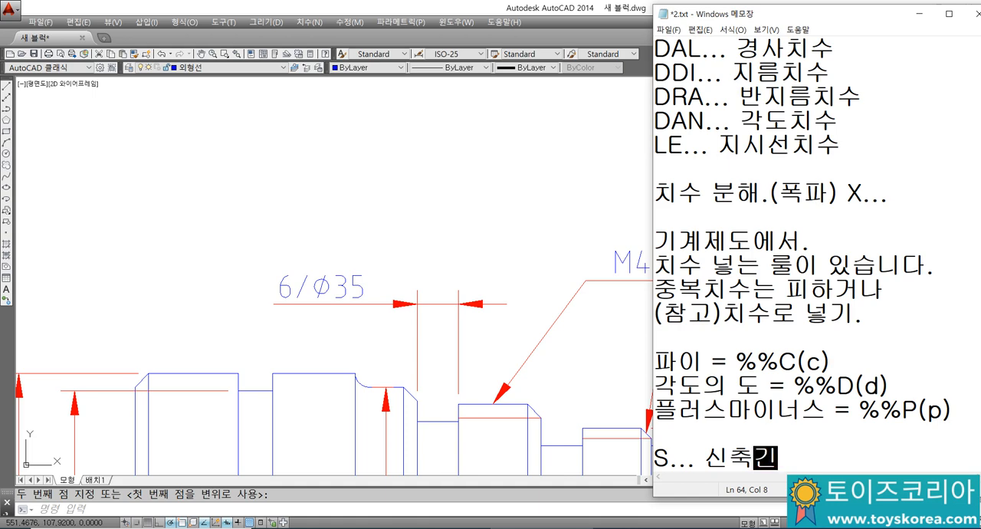
type("ㅇ어")
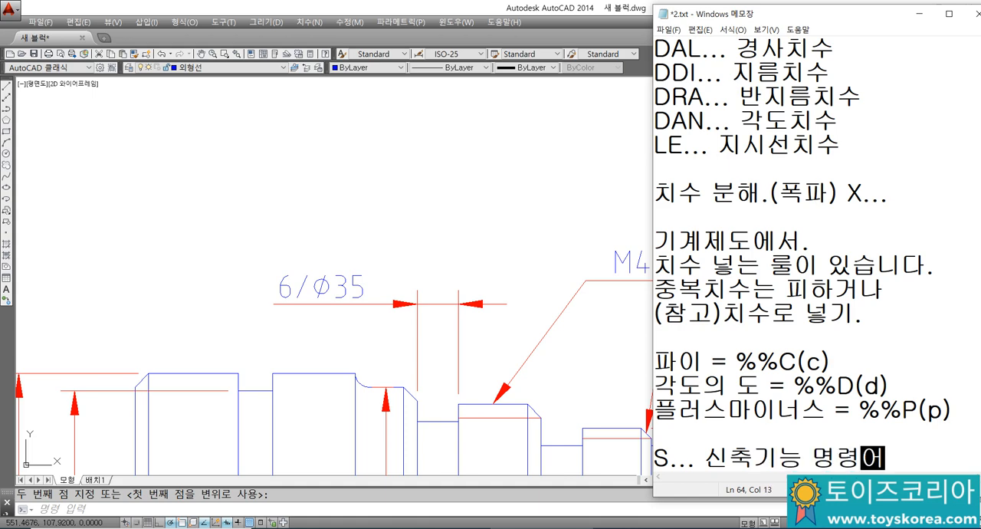
key("Return")
key("Return")
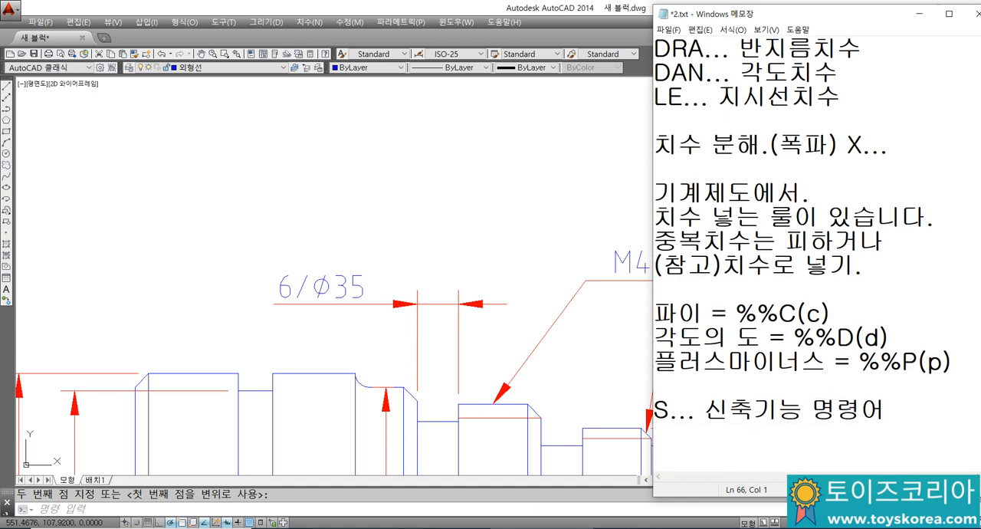
Step: Switch back to AutoCAD, bring both shaft drawings into view and open the Properties palette
left_click(582, 243)
scroll(578, 232, "down", 4)
mouse_move(618, 271)
middle_mouse_down()
mouse_move(674, 267)
mouse_move(667, 258)
middle_mouse_up()
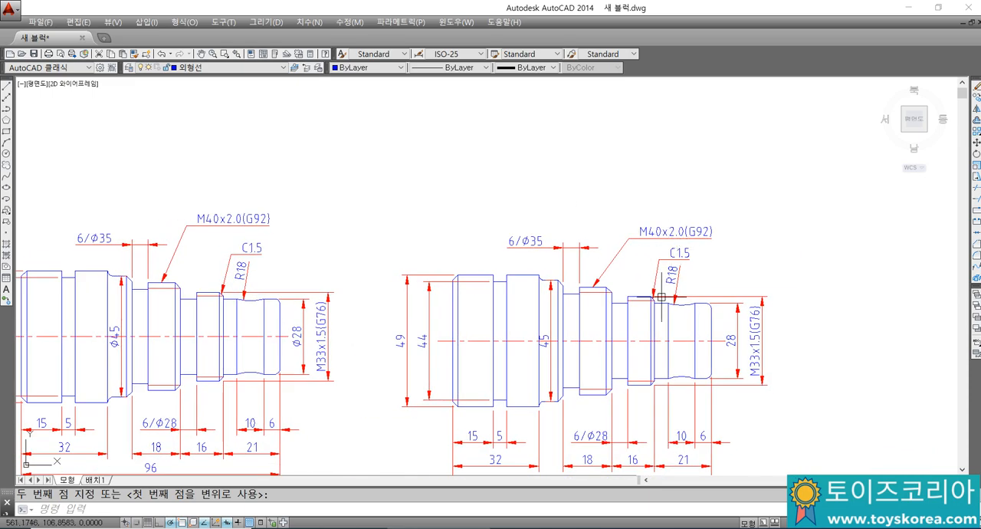
mouse_move(662, 296)
middle_mouse_down()
mouse_move(686, 236)
mouse_move(782, 288)
middle_mouse_up()
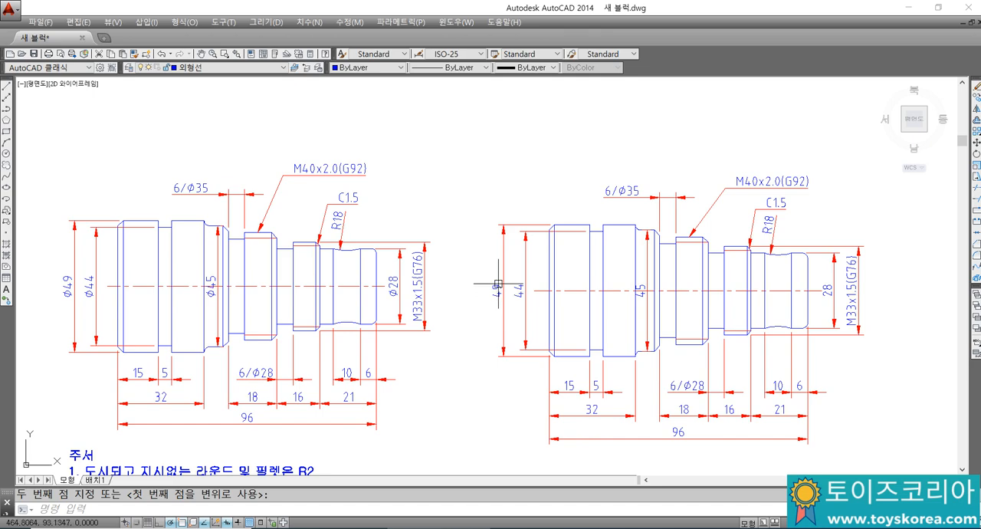
key("ctrl+1")
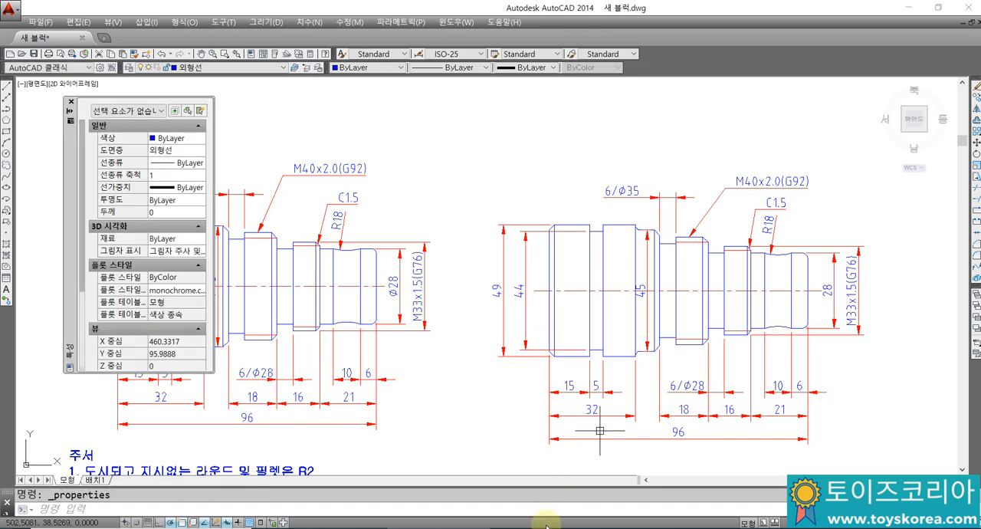
Step: Switch to Notepad and add the two-line note "CTRL+1 = CH" and "특성창 명령어"
key("alt+Tab")
type("C")
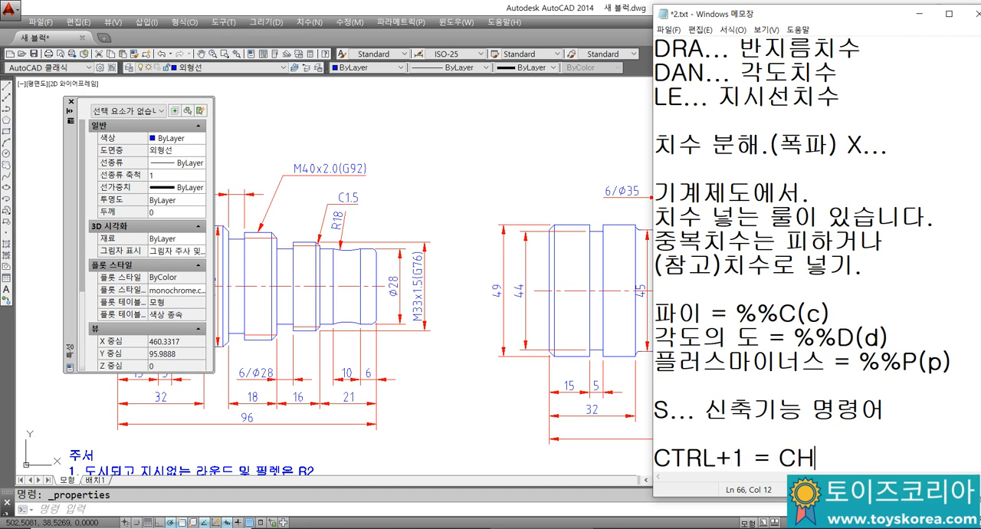
type("TRL+1 = CH")
key("Return")
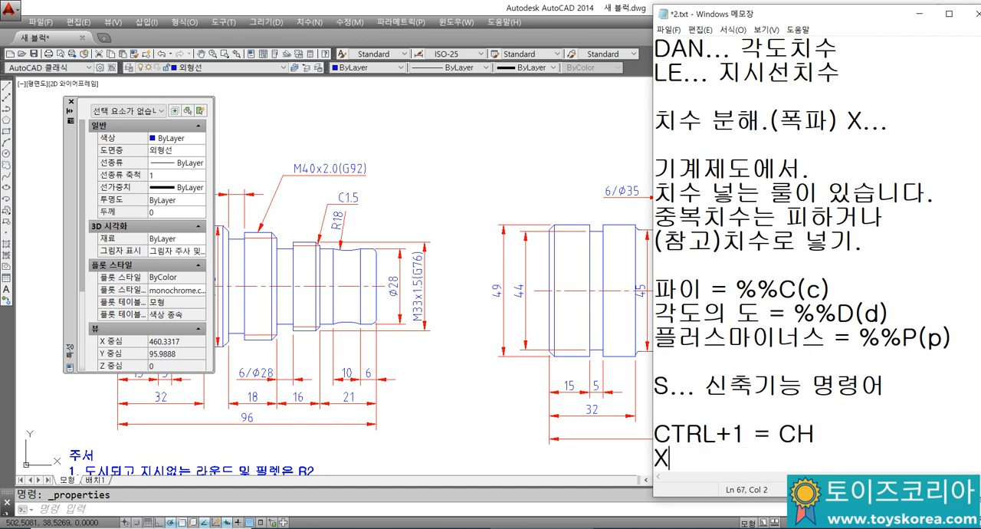
type("ㅌ성ㅈ")
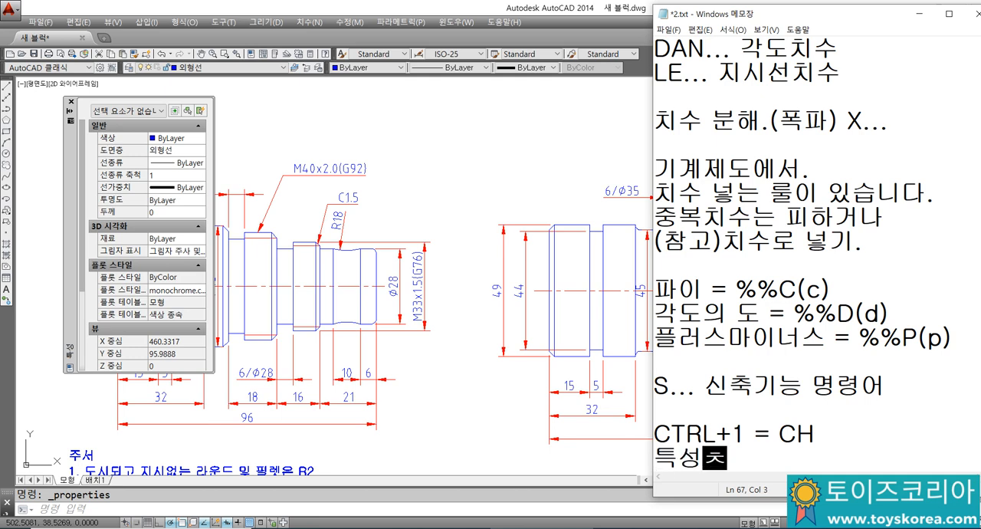
type("창 며ㅇ령어")
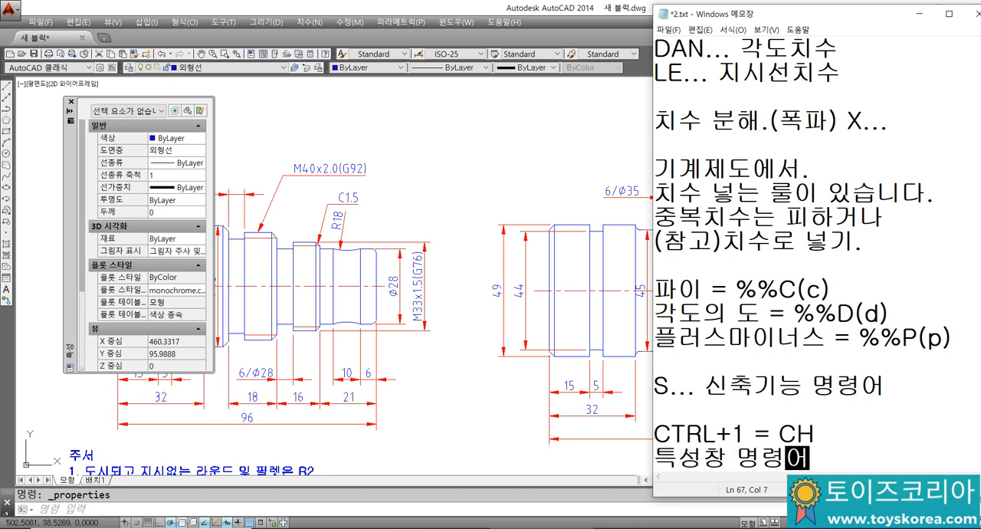
key("Return")
key("Return")
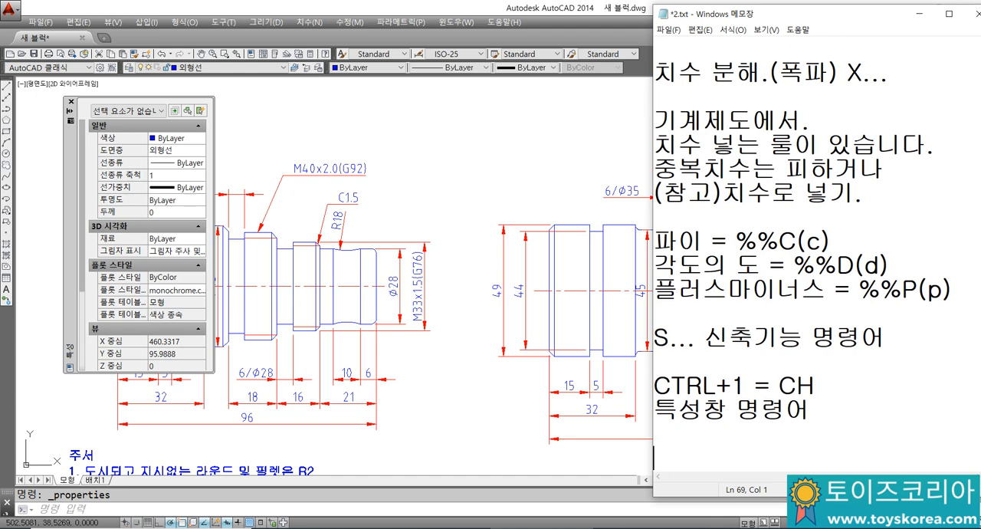
Step: Switch back to AutoCAD and set the dimension prefix of the redrawn shaft's 49 dimension to %%c under primary units in its properties
left_click(469, 262)
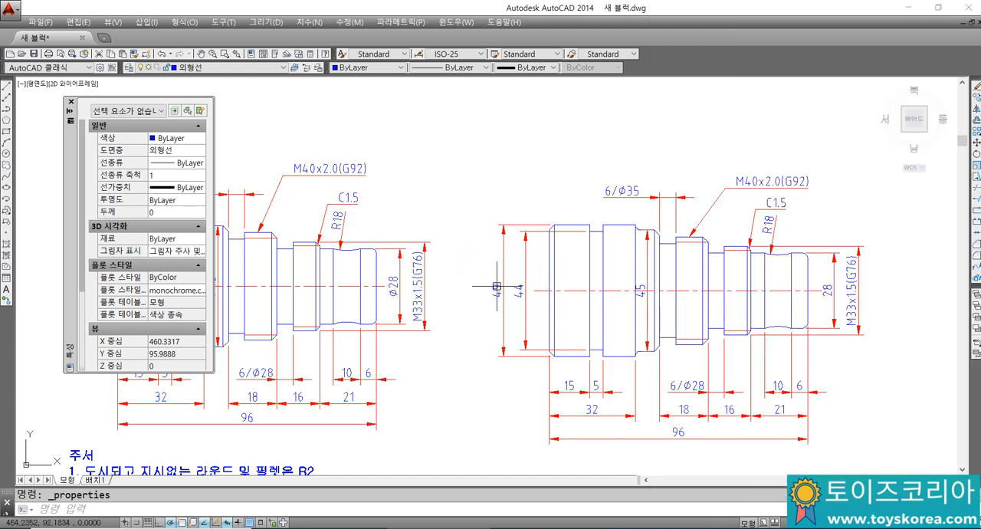
left_click(499, 285)
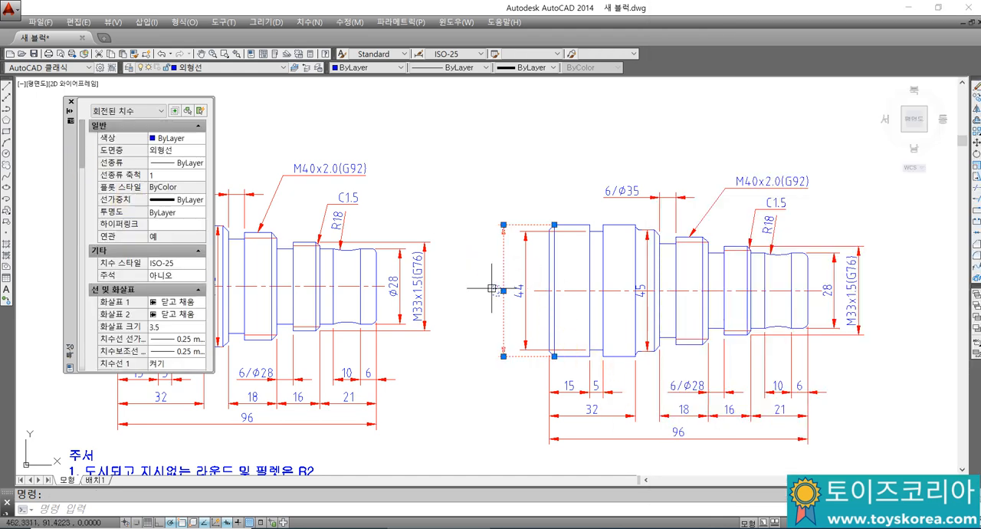
left_click_drag(83, 158, 97, 298)
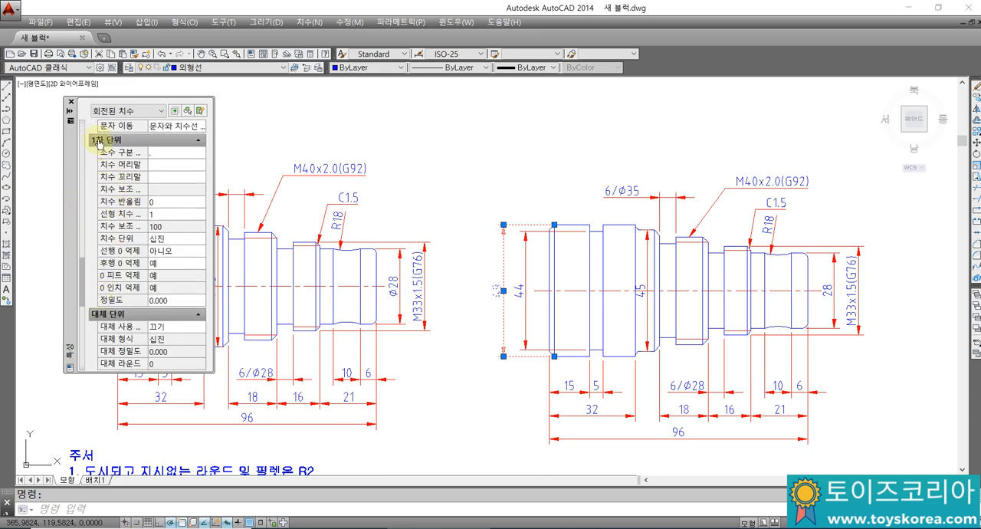
left_click(163, 165)
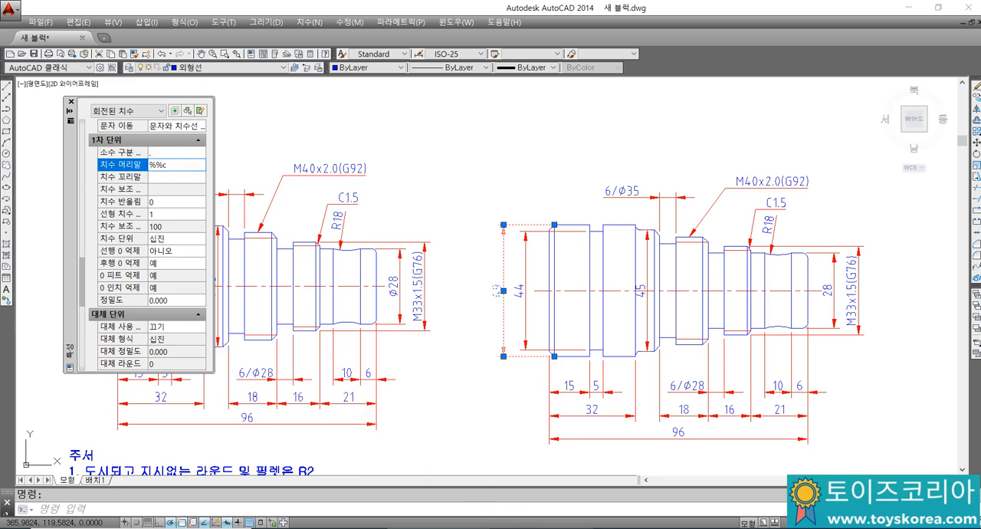
Step: Switch to Notepad and add the note "---> 1차 단위에서, 치수 머리말에 %%c 파이넣기" below the CTRL+1 entry
left_click(562, 528)
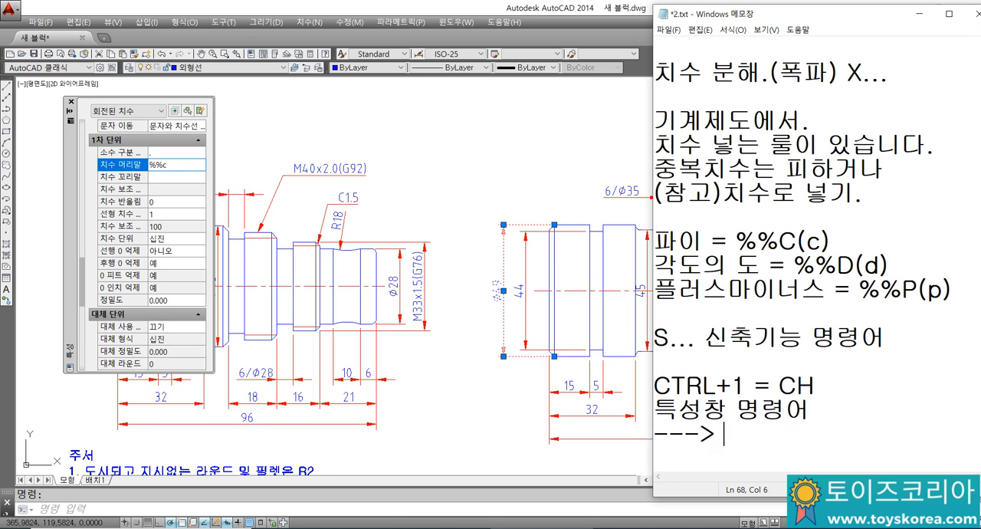
type("1차 단위")
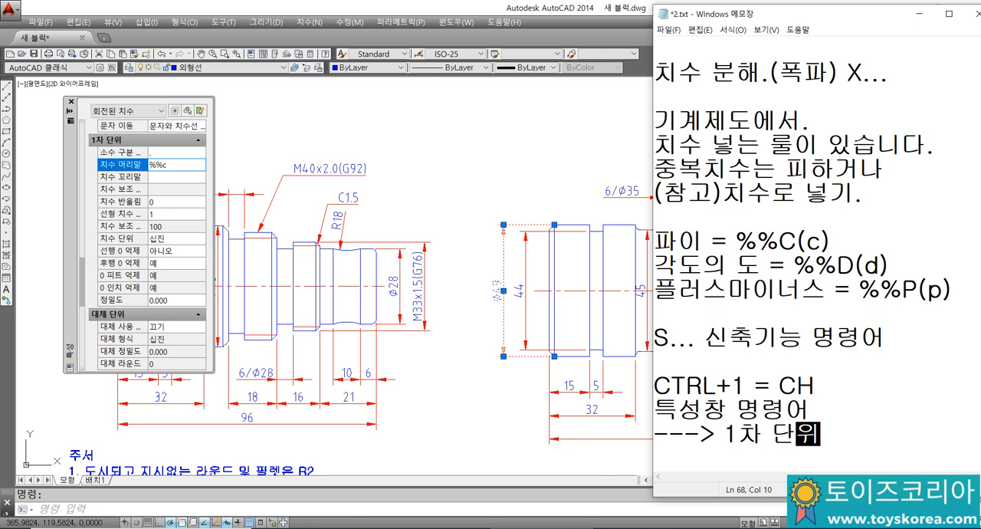
type("에서,")
key("Return")
type("치수")
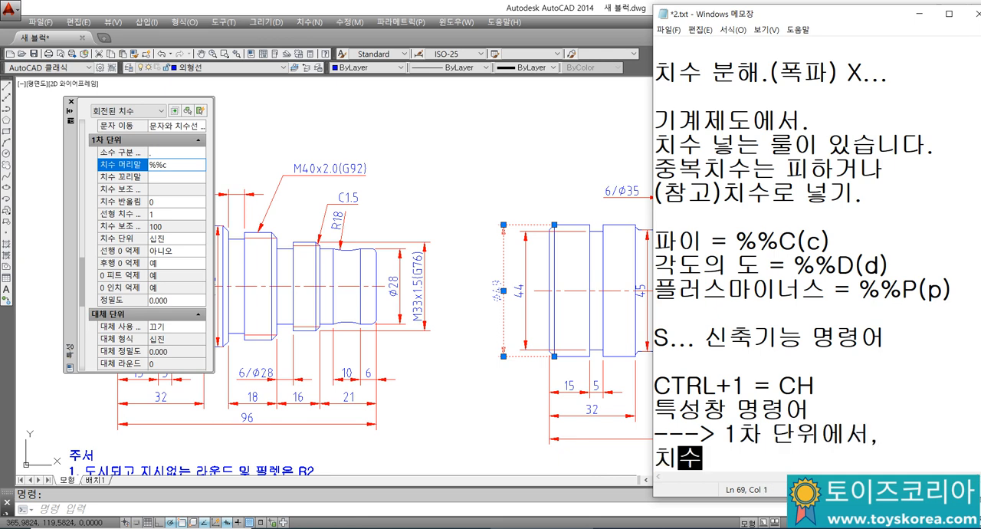
type(" 머리말에 %%c ")
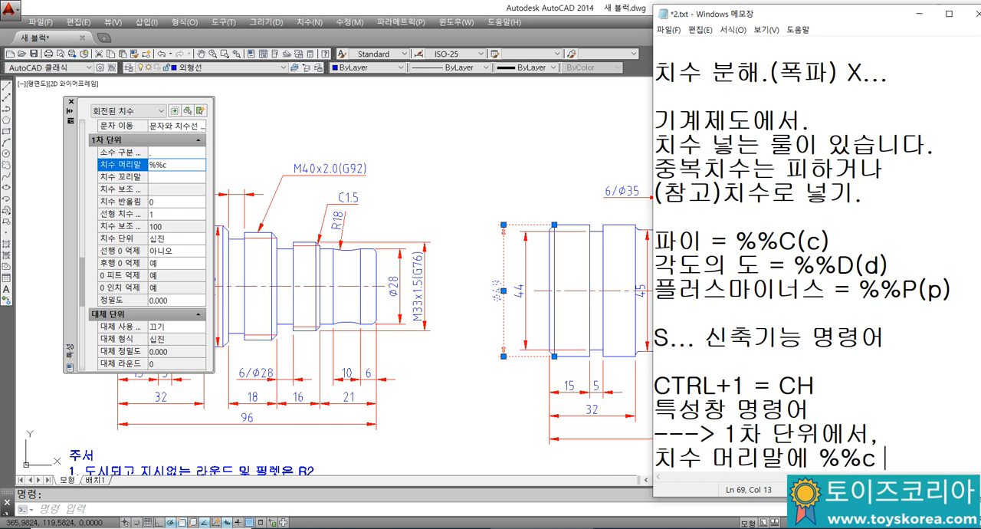
type("WLFM")
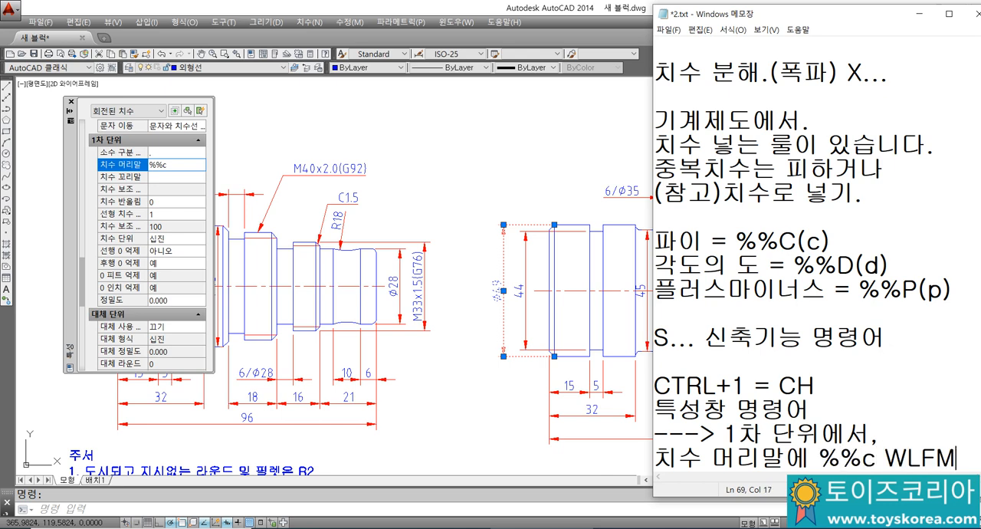
key("BackSpace")
key("BackSpace")
key("BackSpace")
key("BackSpace")
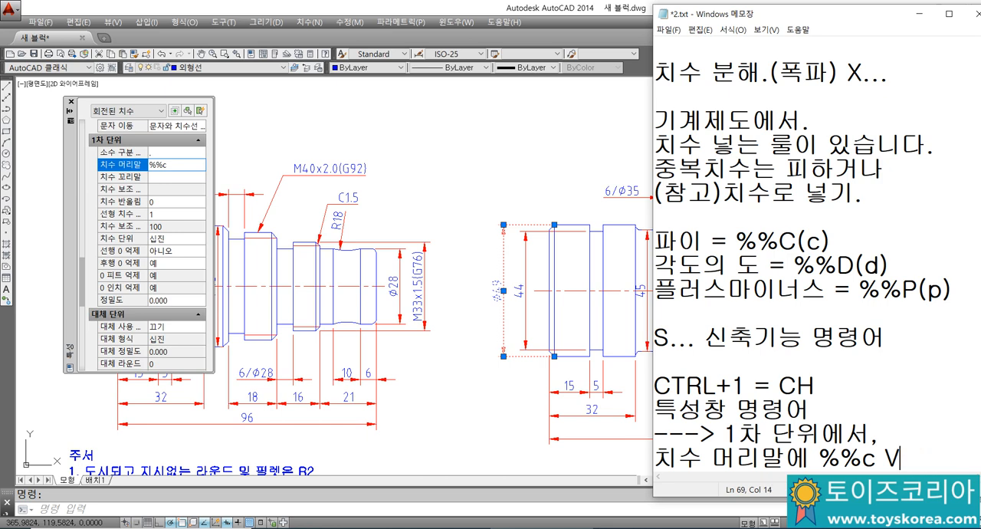
type("파이넣기")
key("Return")
key("Return")
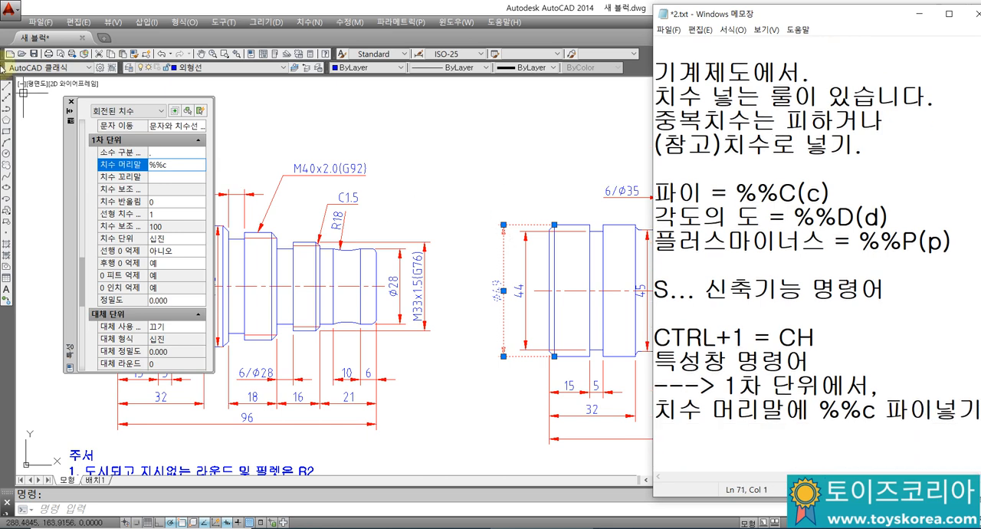
Step: Close AutoCAD's Properties palette and match the properties of the redrawn shaft's Ø49 dimension onto its 44, 45 and 28 dimensions
left_click(70, 102)
scroll(425, 295, "up", 2)
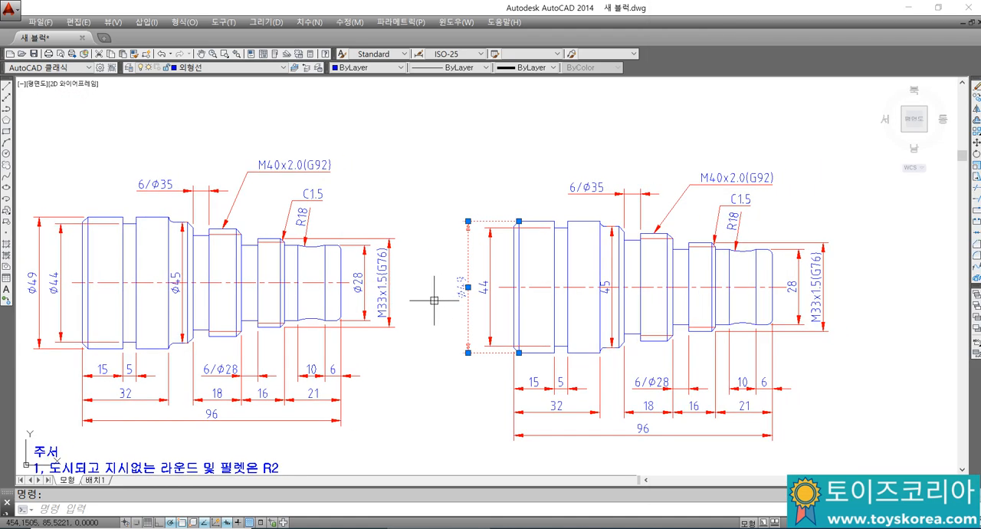
key("Escape")
type("ma")
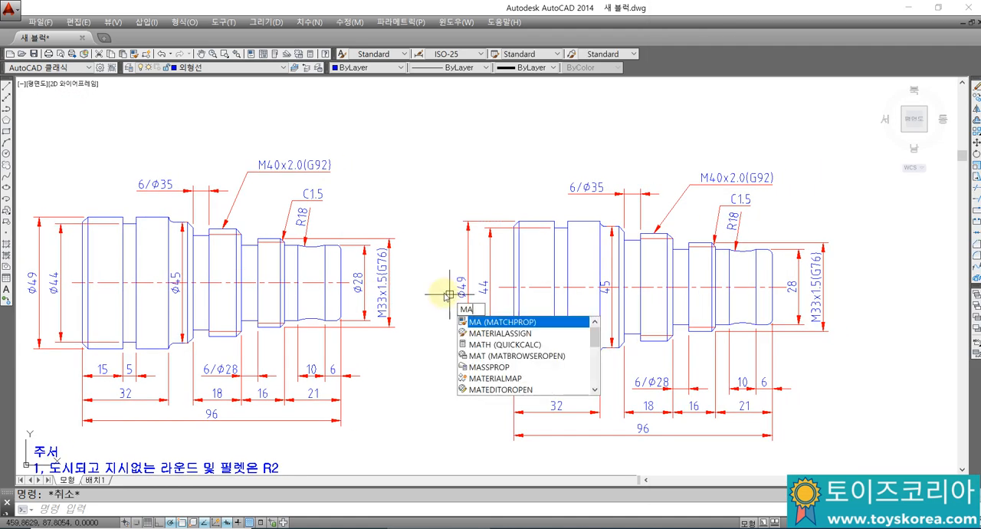
key("Return")
left_click(466, 294)
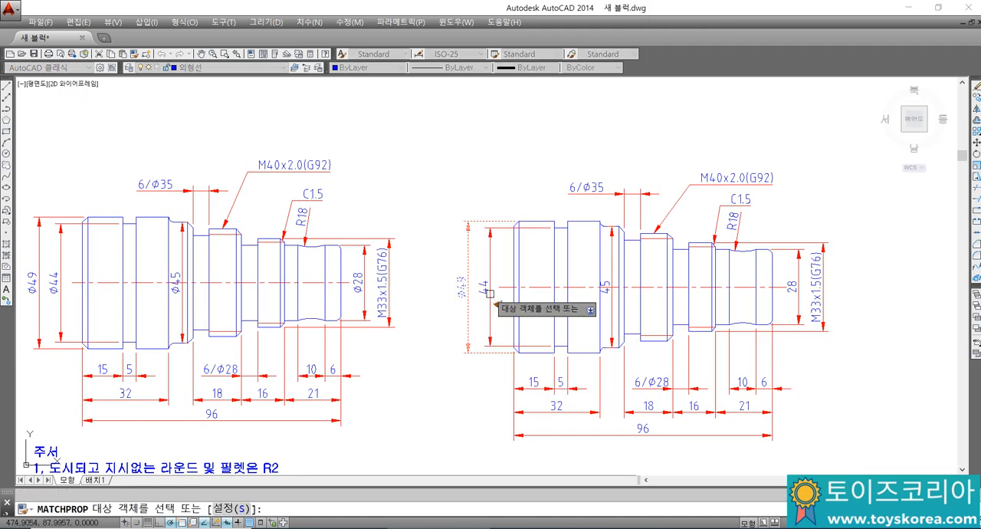
left_click(604, 290)
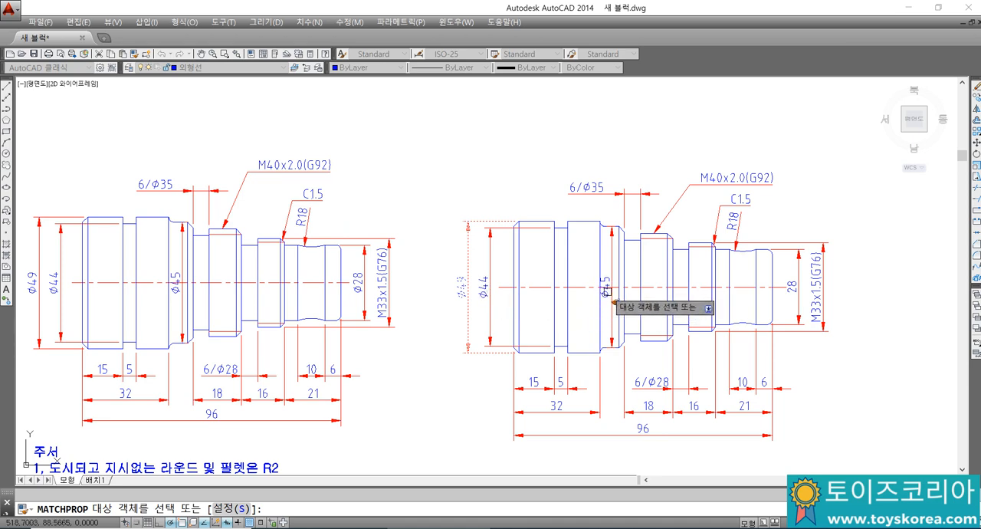
left_click(799, 295)
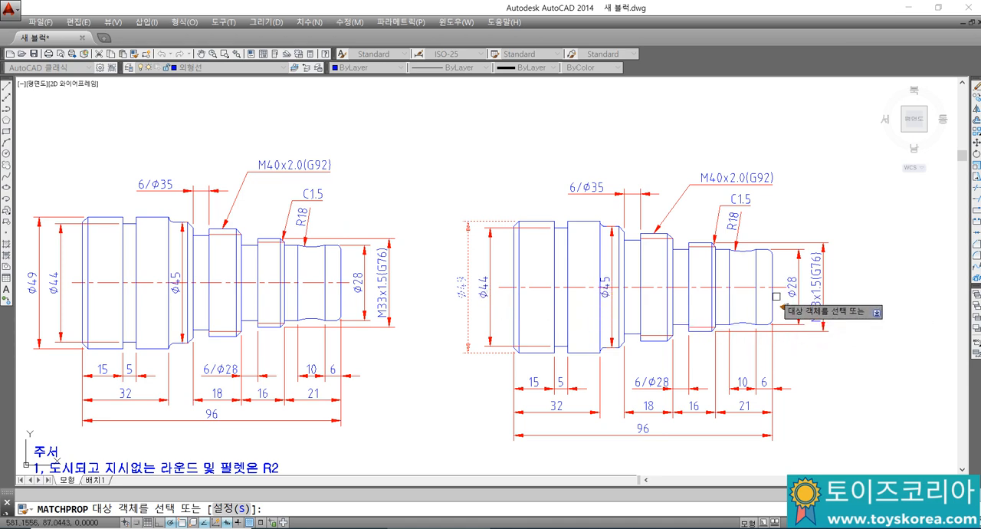
key("Escape")
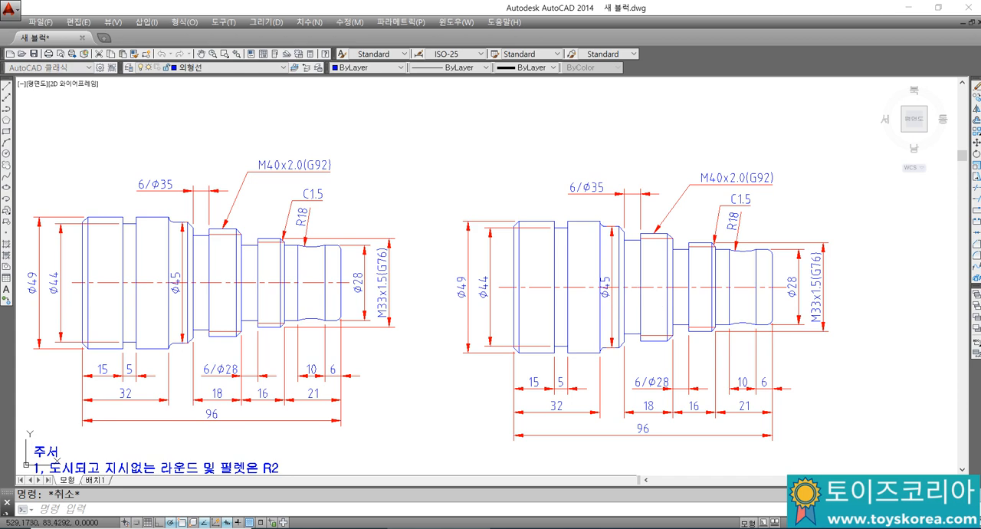
Step: Undo the property matching and the diameter prefix on the redrawn shaft's dimensions
key("ctrl+z")
left_click(463, 287)
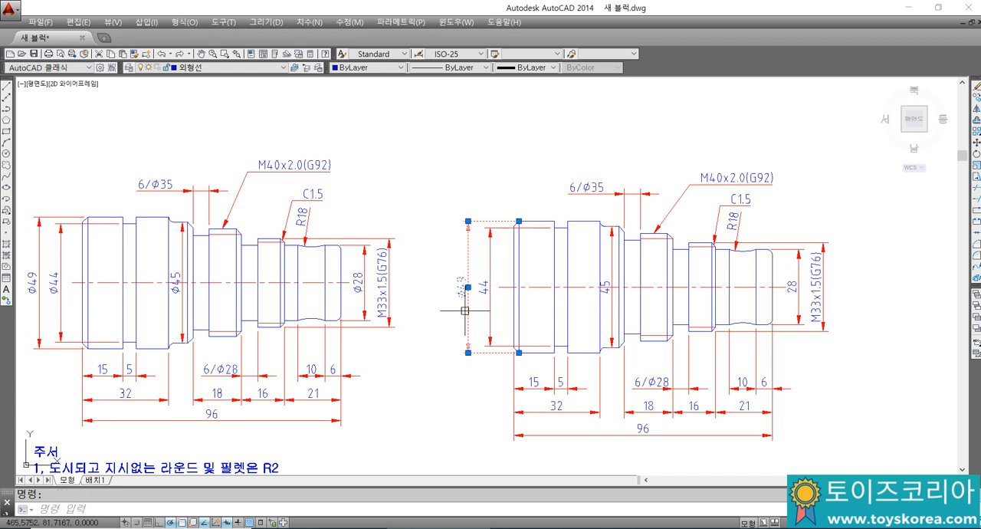
key("Escape")
key("ctrl+z")
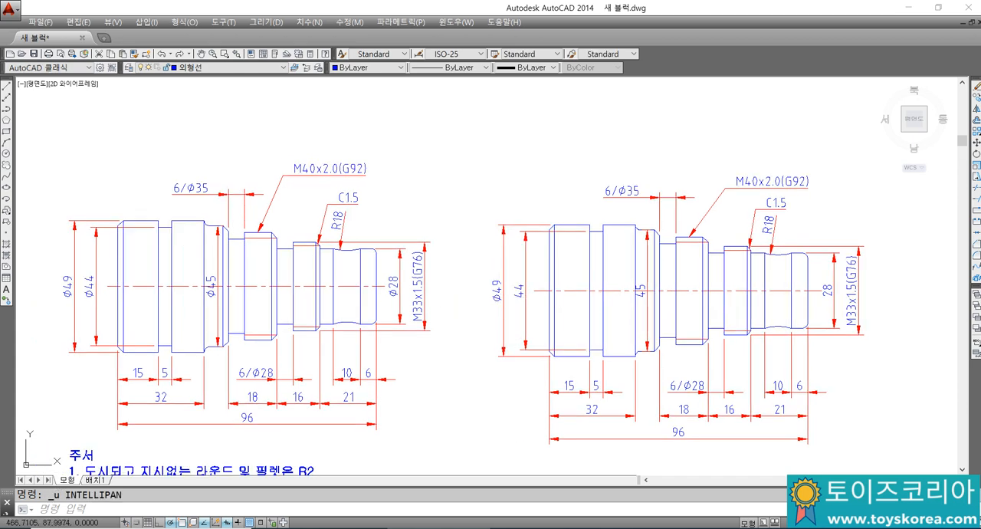
key("ctrl+z")
Step: Edit the text of the redrawn shaft's 49 dimension, adding the diameter symbol %%c in front of the value
left_click(501, 293)
key("Return")
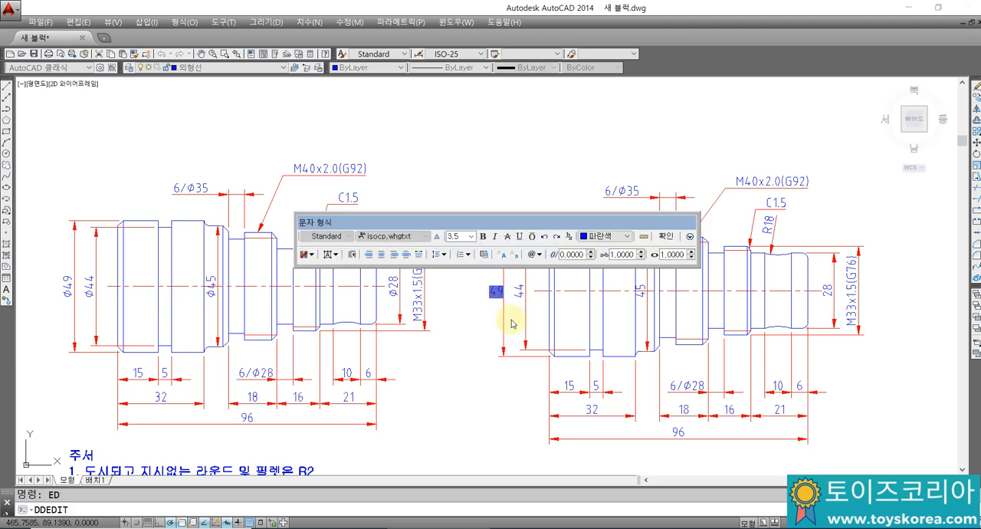
key("Home")
type("%%c")
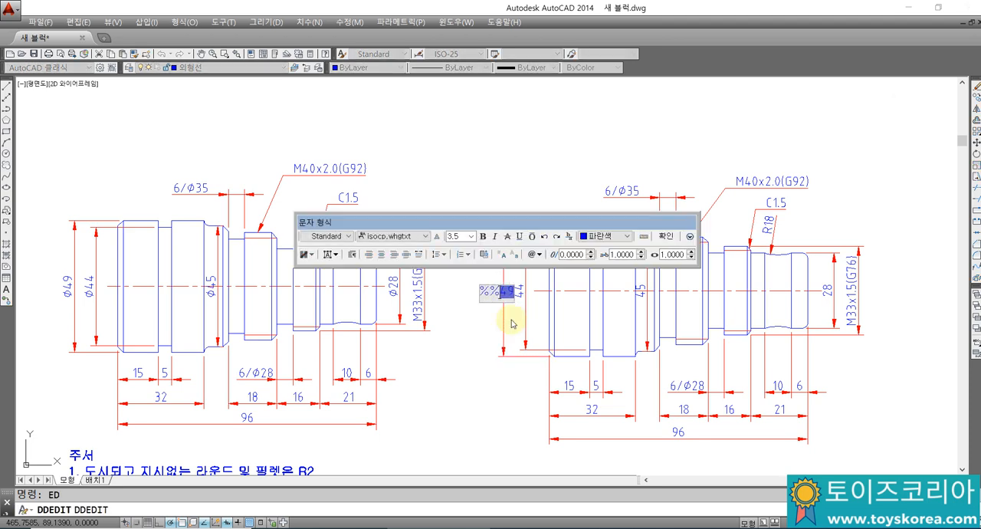
left_click(670, 237)
key("Escape")
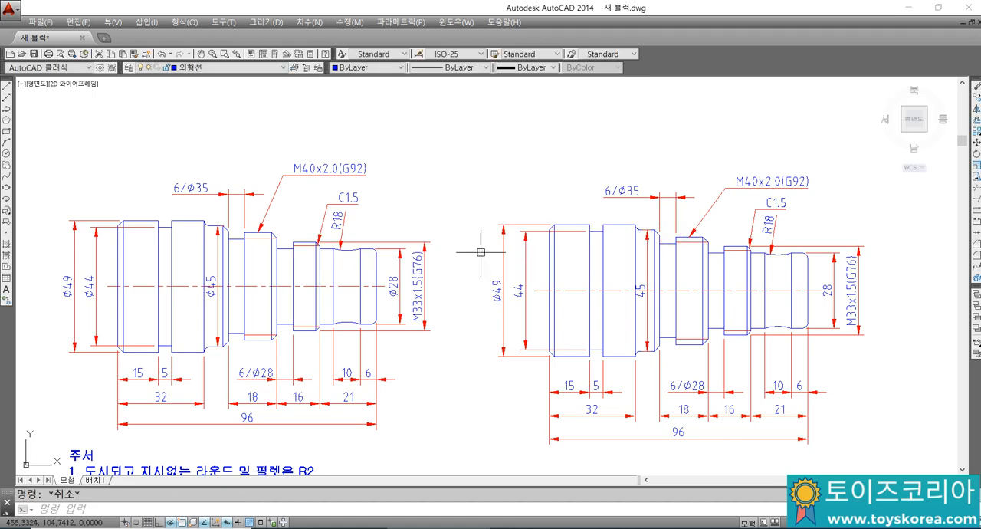
Step: Try to match properties from the redrawn shaft's Ø49 dimension, and undo the diameter symbol added to its text
type("ma")
key("space")
left_click(499, 286)
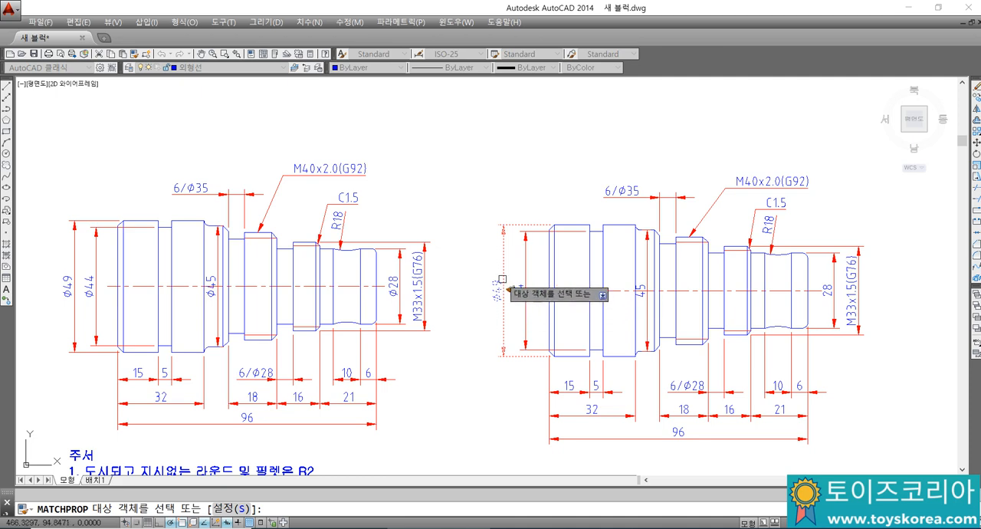
key("Escape")
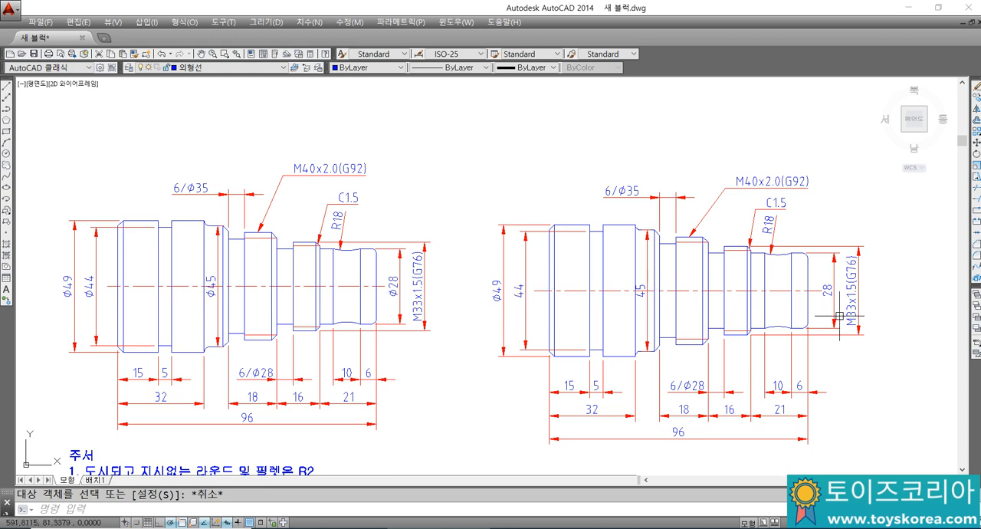
key("ctrl+z")
key("ctrl+z")
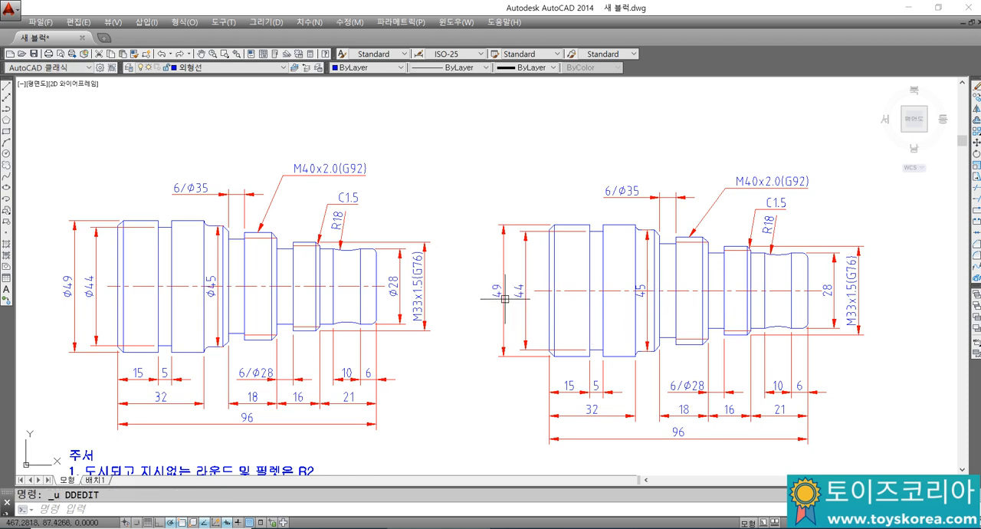
Step: Set the dimension prefix of the redrawn shaft's 49 dimension to %%c under primary units in its properties
key("ctrl+1")
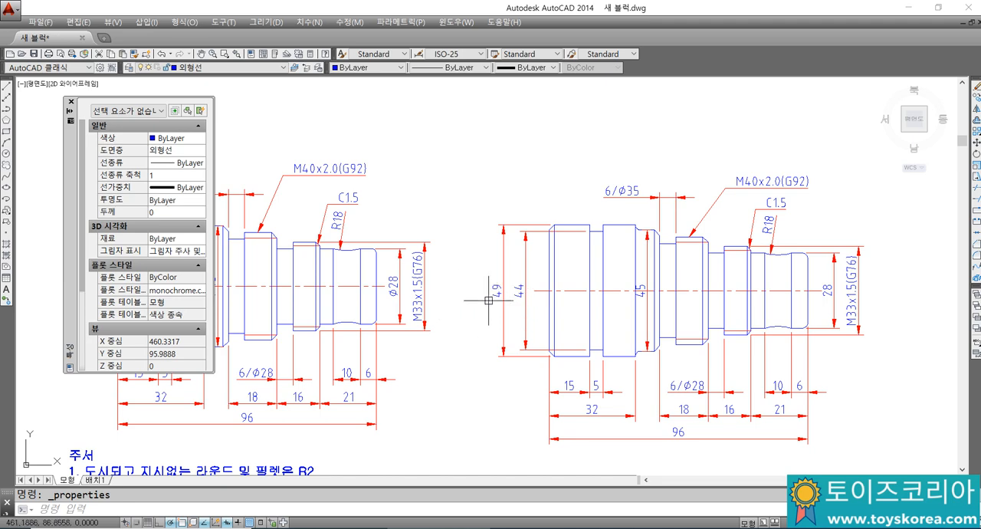
left_click(500, 290)
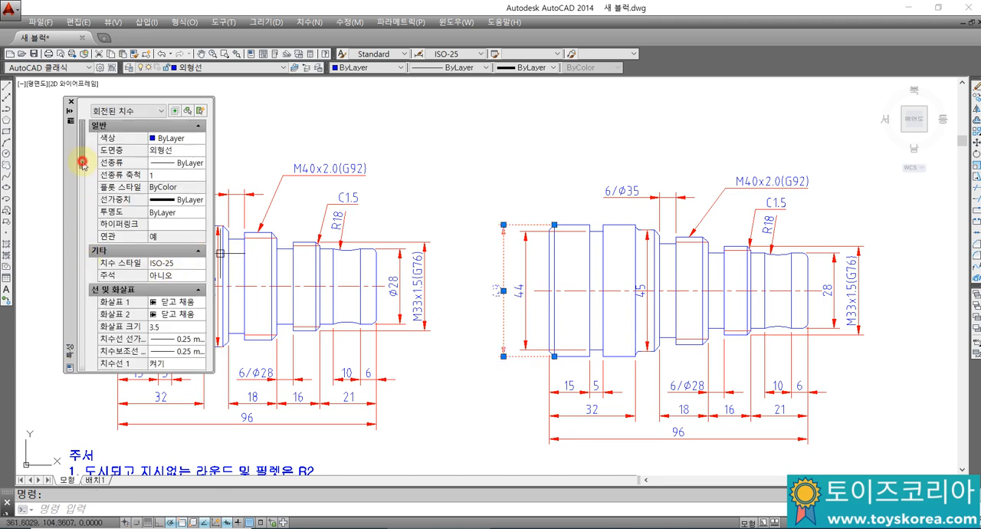
left_click_drag(83, 164, 82, 286)
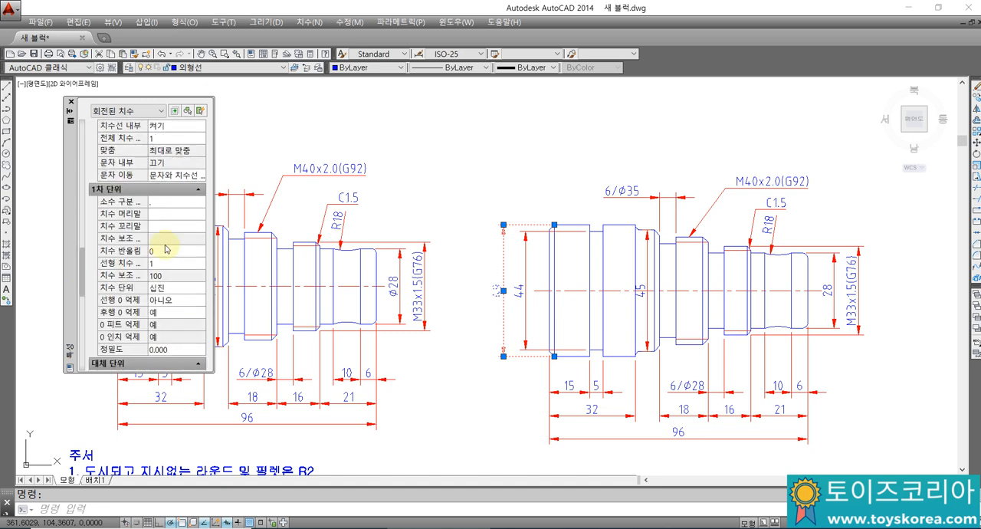
left_click(166, 213)
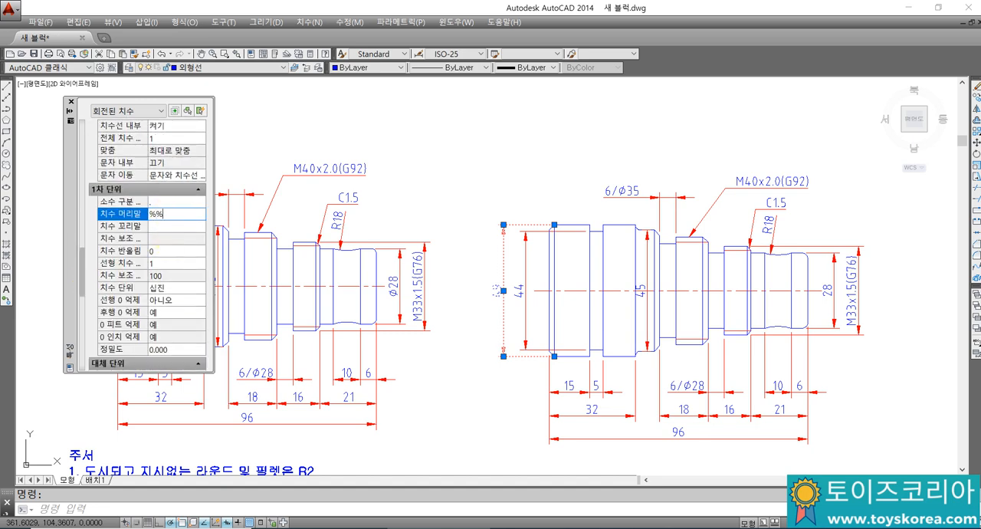
type("%%c")
key("Return")
key("Escape")
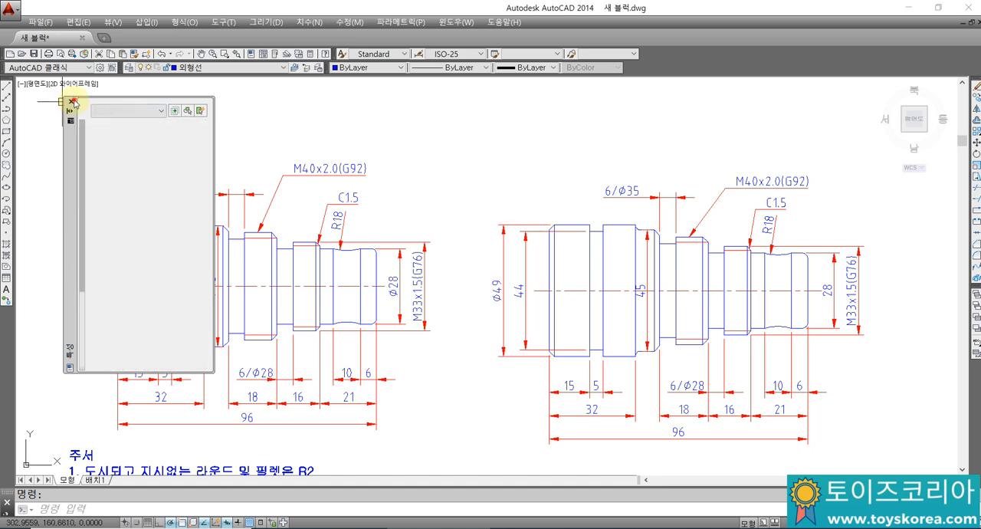
Step: Close the Properties palette and match the Ø49 dimension's properties onto the redrawn shaft's 44, 45 and 28 dimensions
left_click(71, 101)
key("Return")
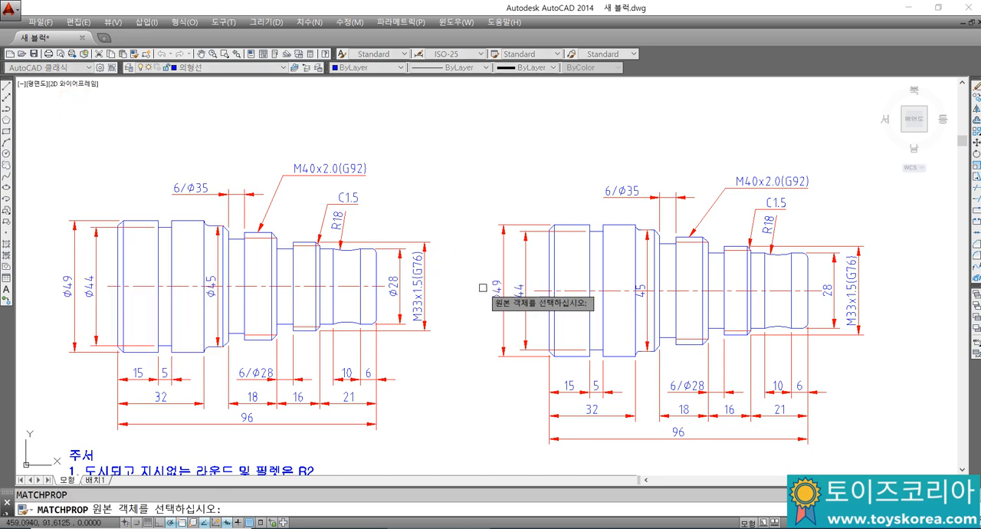
left_click(526, 307)
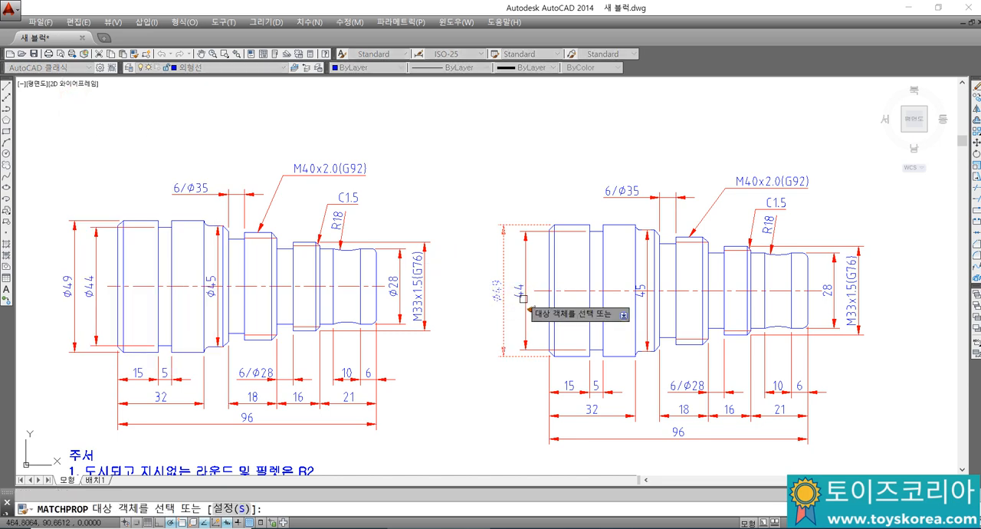
left_click(640, 311)
left_click(833, 311)
key("Escape")
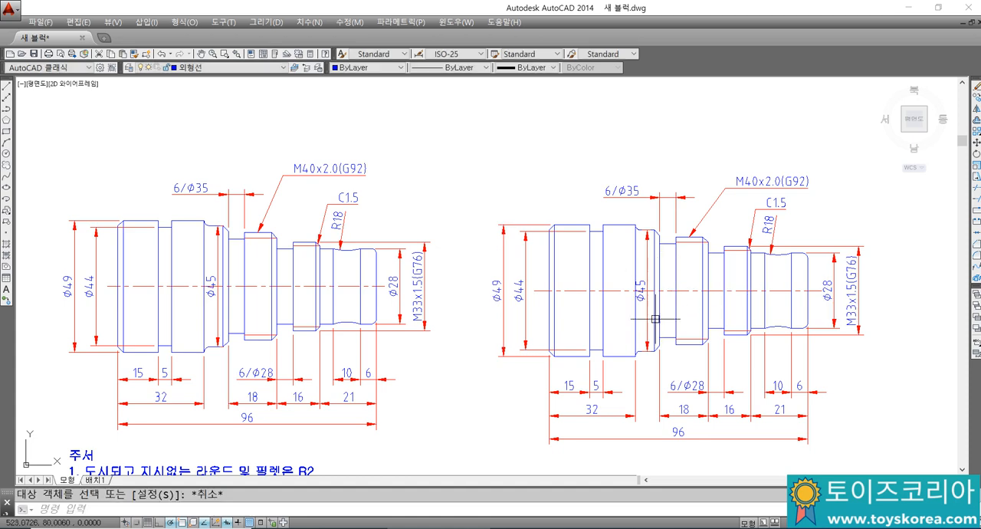
Step: Check the notes on the properties command and dimension prefix in Notepad, and return to AutoCAD
middle_click_drag(510, 272, 506, 253)
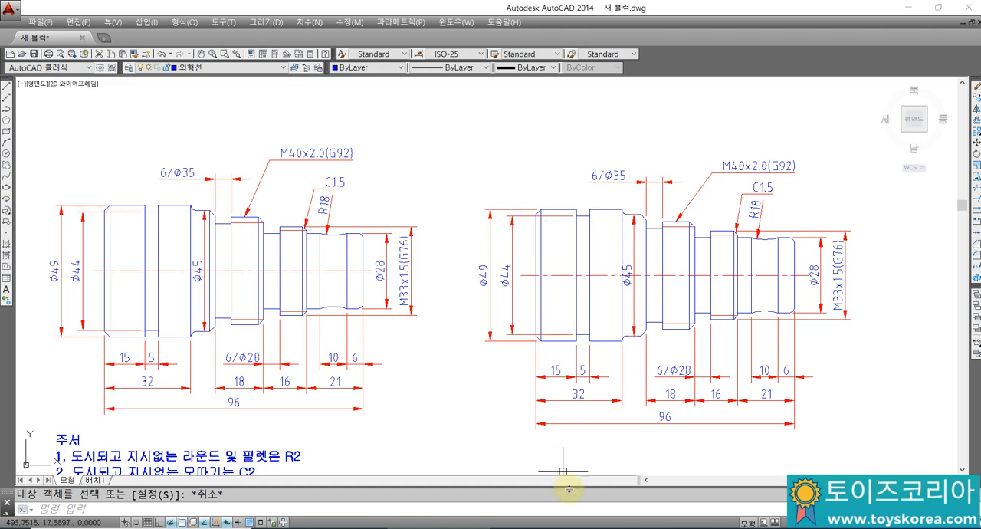
key("alt+Tab")
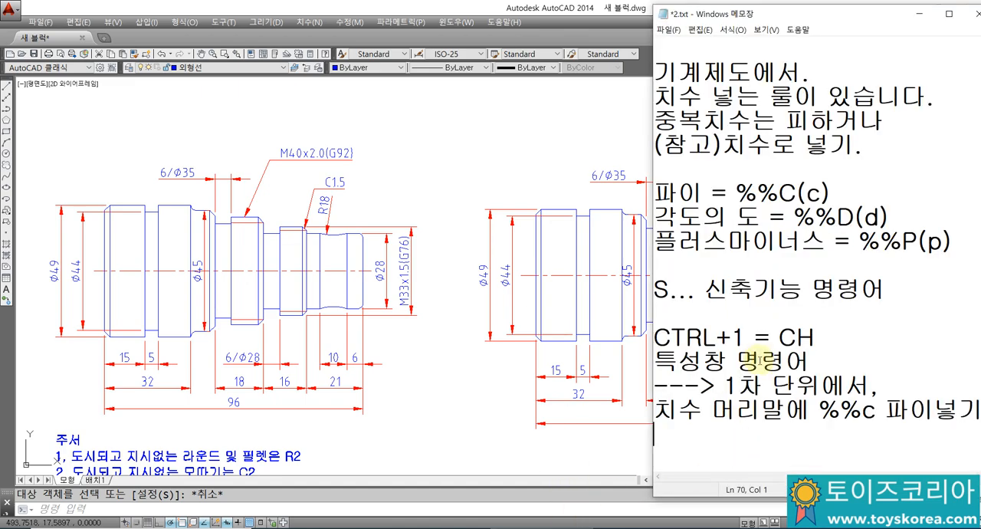
key("alt+Tab")
Step: Create a multiline text box below the redrawn shaft using the 굴림 text style with a height of 3.5
middle_click_drag(569, 371, 575, 324)
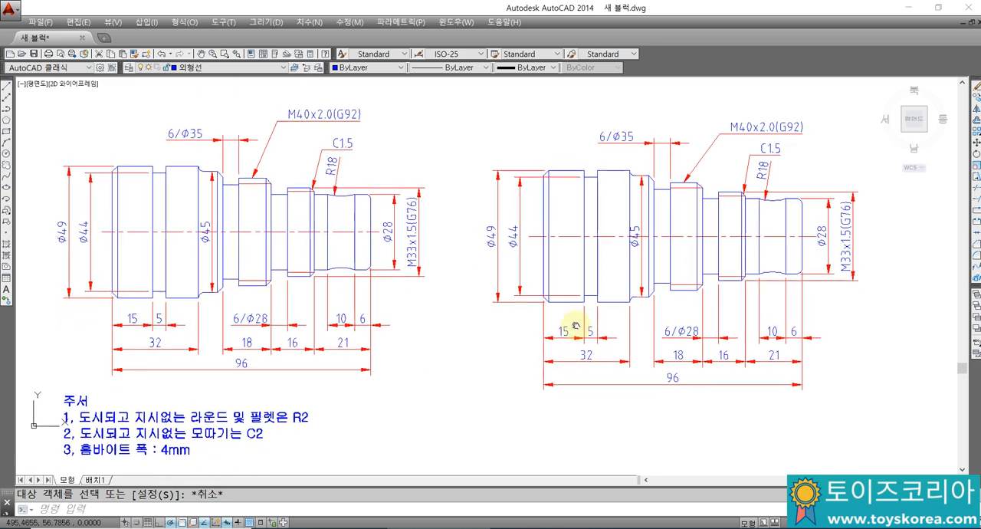
middle_click_drag(620, 389, 607, 384)
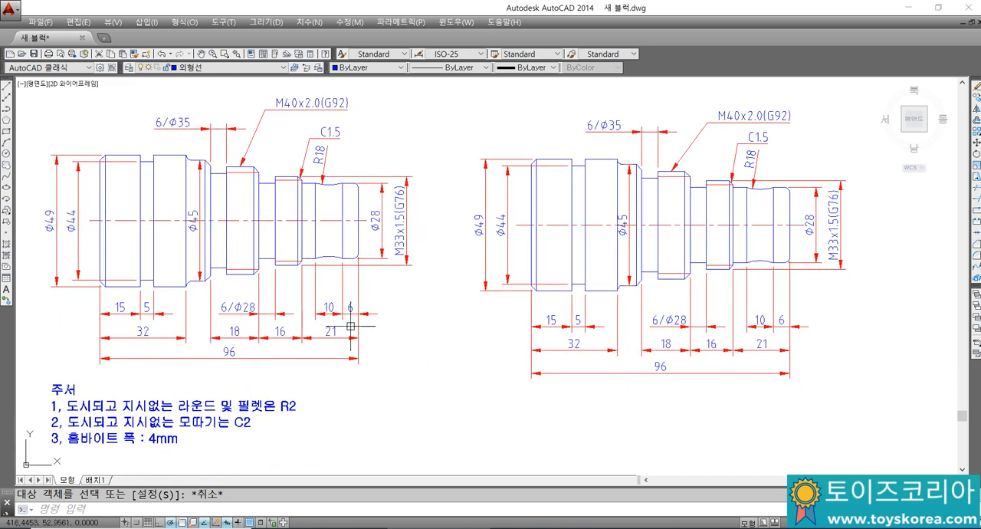
type("mt")
key("Return")
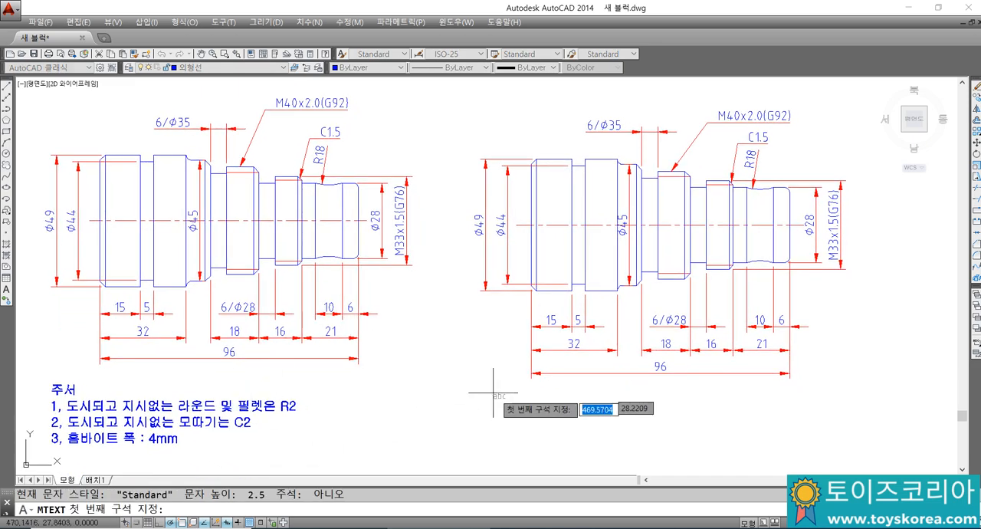
left_click(496, 391)
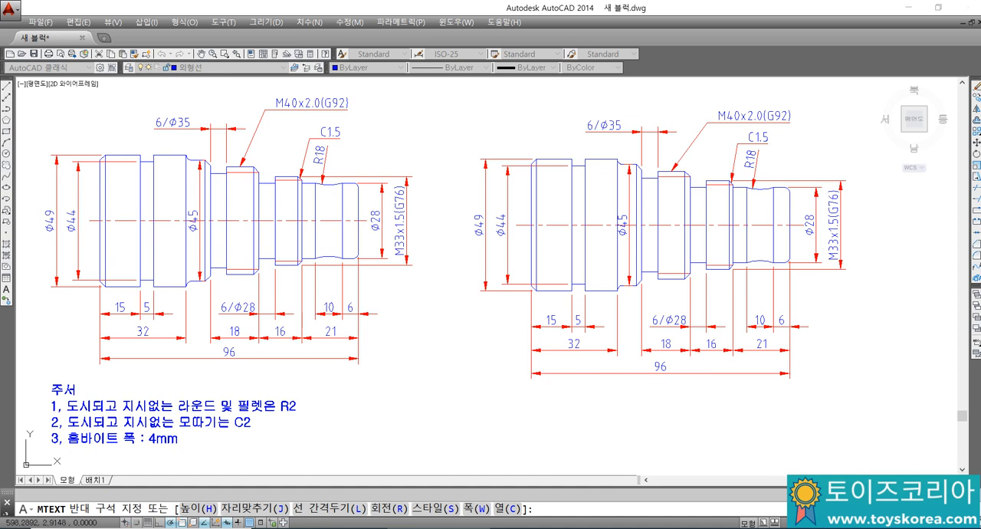
left_click(794, 455)
left_click(520, 324)
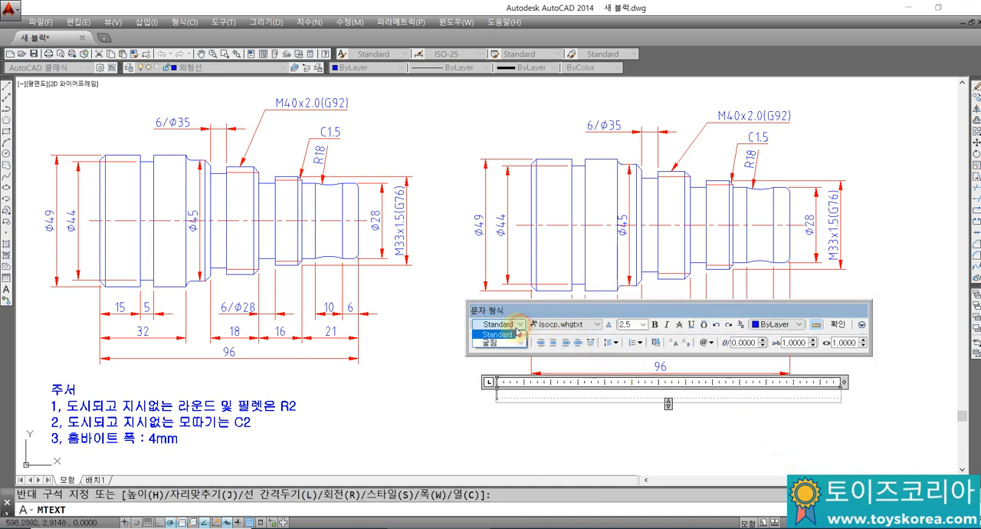
left_click(502, 342)
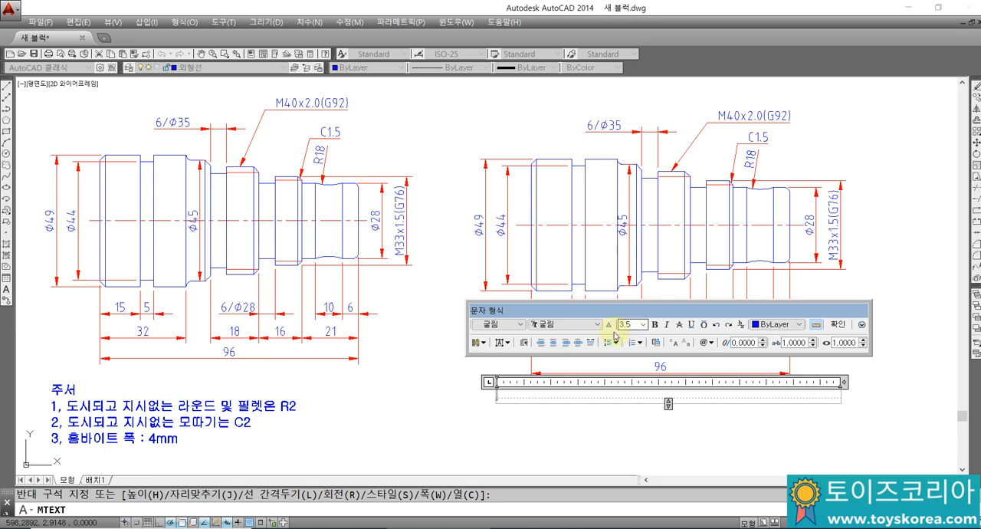
Step: Enter the heading "주서" and the first note "1, 도시되고 지시없는 라운드 및 필렛은 R2" in the text box
type("DF")
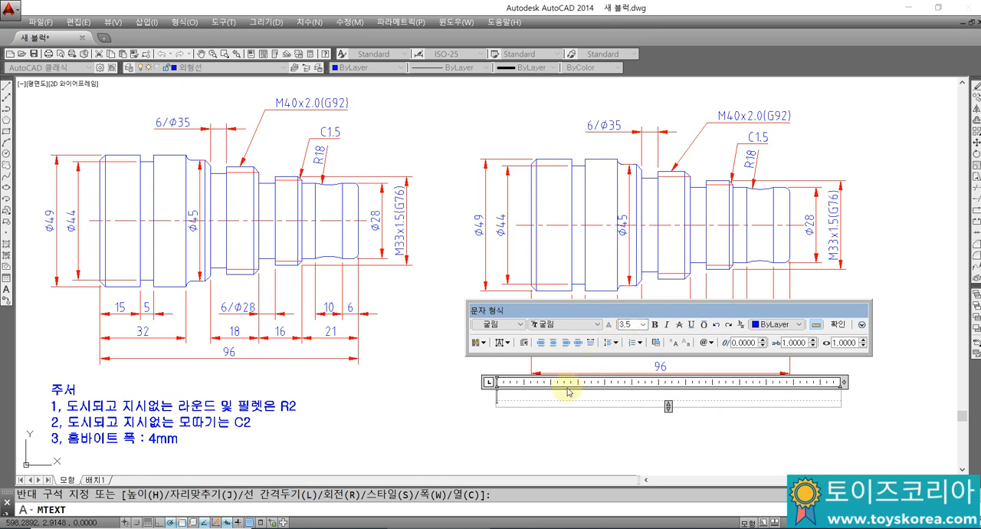
type("1,")
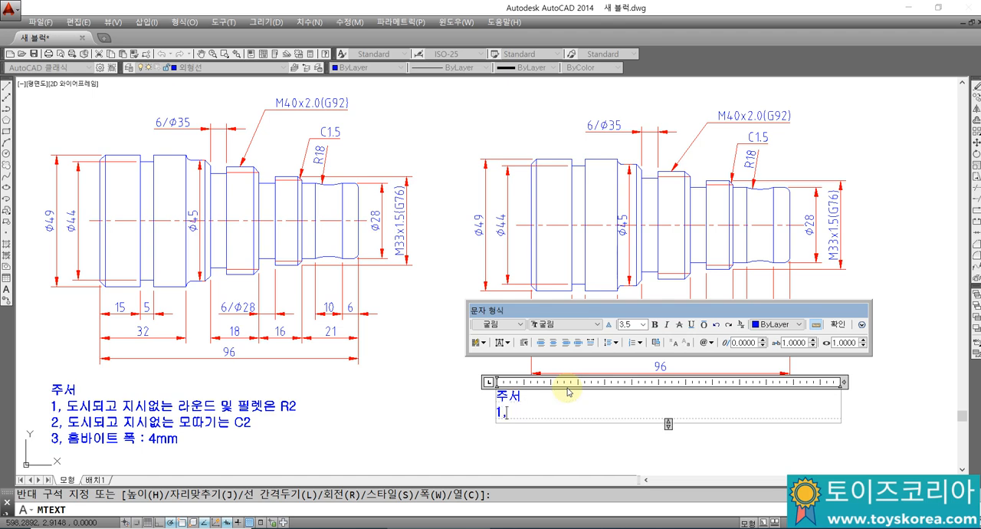
type(" 도시되고 ")
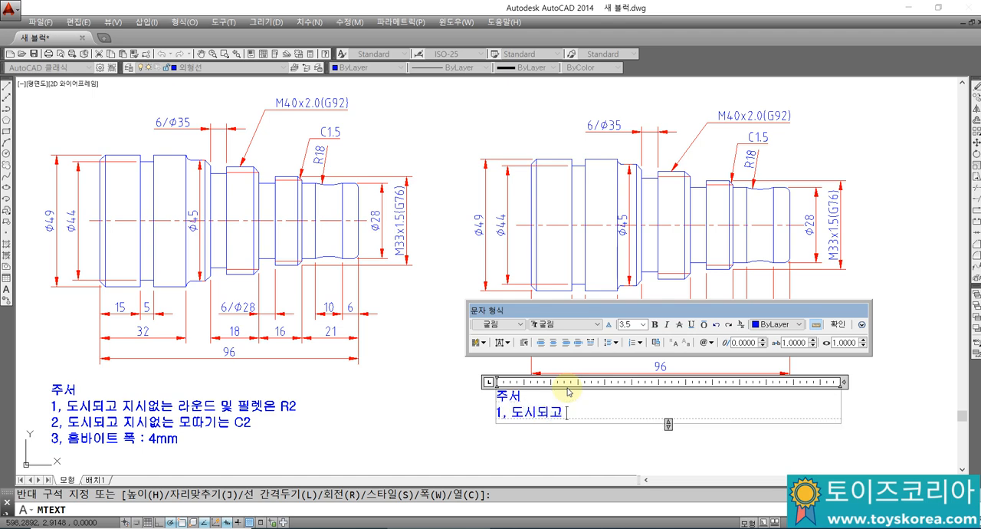
type("지시없는 라운드 및")
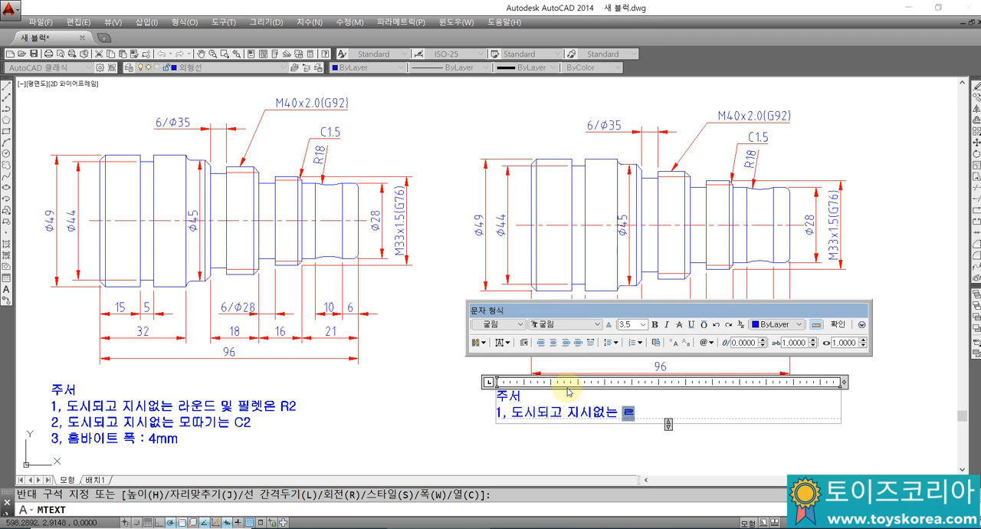
type(" 필렛은 R")
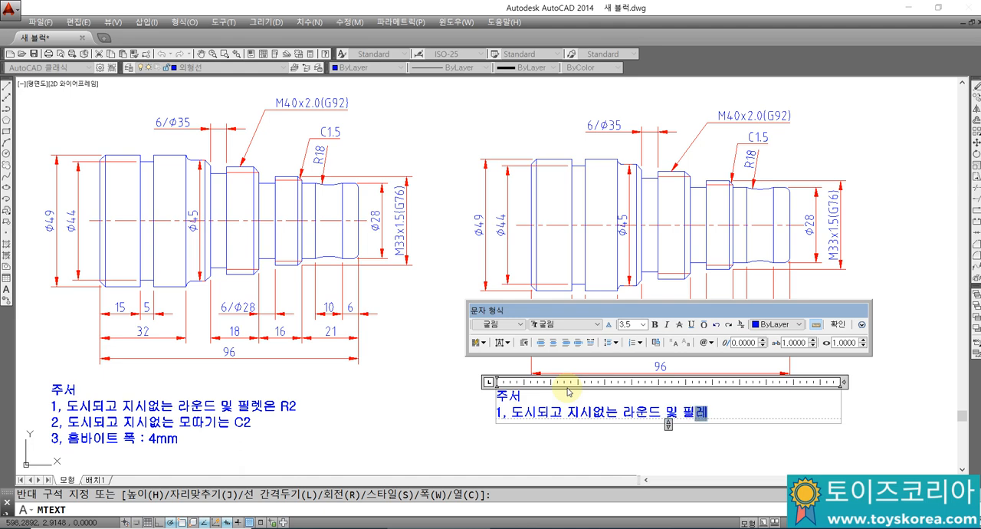
type("2")
key("Return")
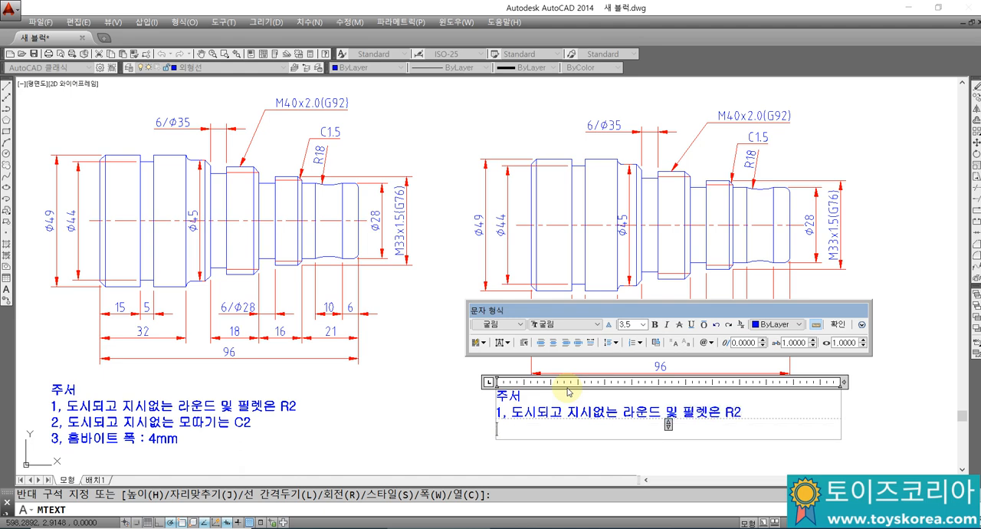
Step: Add the second note line "2, 도시되고 지시없는 모따기는 C2"
type("W")
key("BackSpace")
type("2, 도시되고")
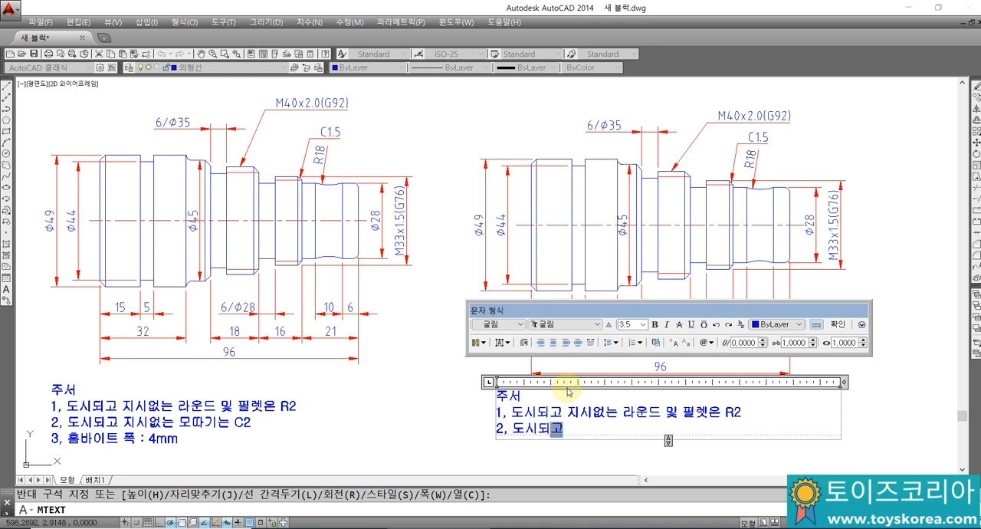
type(" 지이성는")
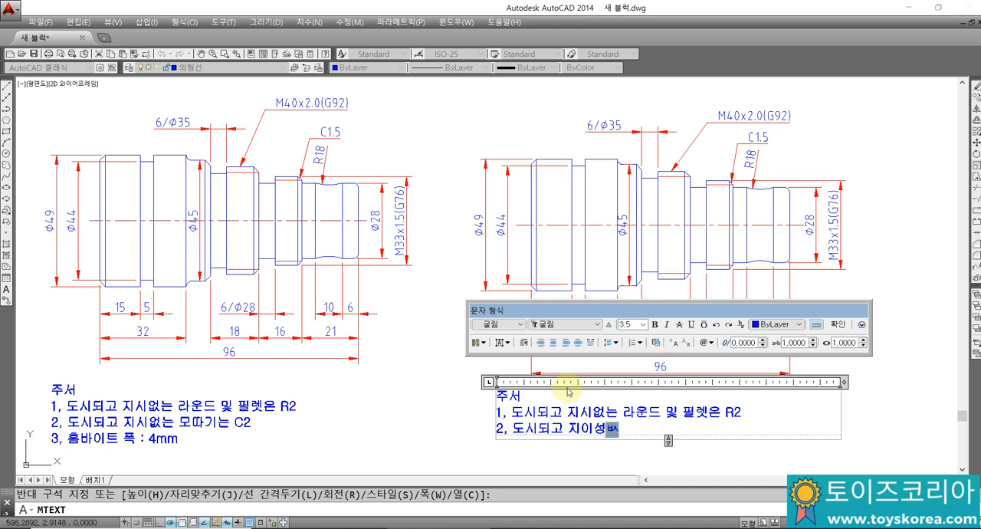
key("BackSpace")
key("BackSpace")
key("BackSpace")
key("BackSpace")
key("BackSpace")
type("ㅅ시없는 ")
type("모따기는")
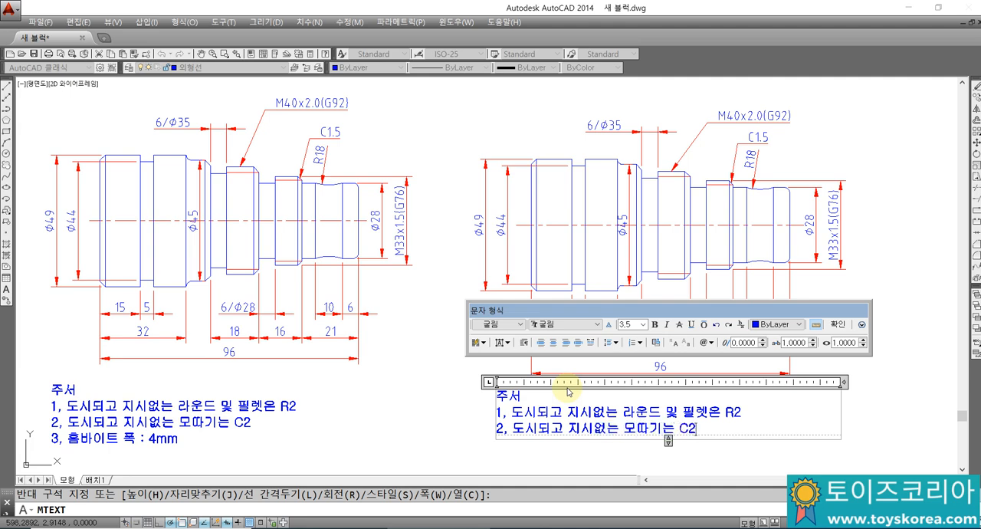
type(" C2")
key("Return")
Step: Add the third note line "3, 홈바이트 폭 : 4mm"
type("E")
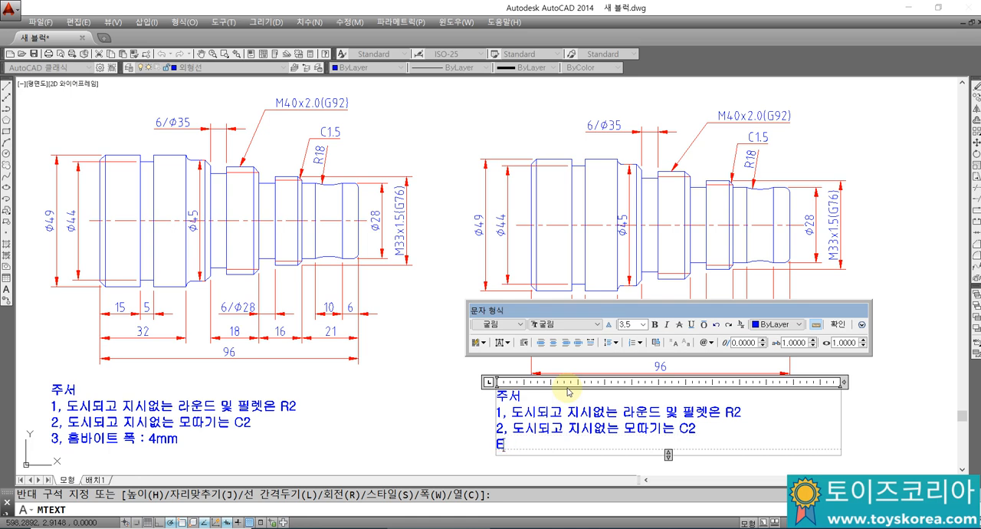
type(", 홈방")
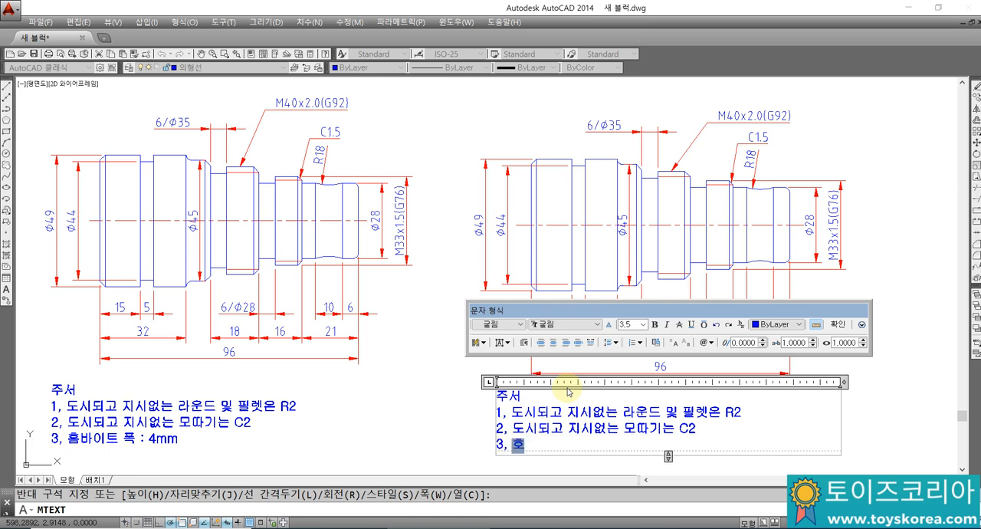
type("이트")
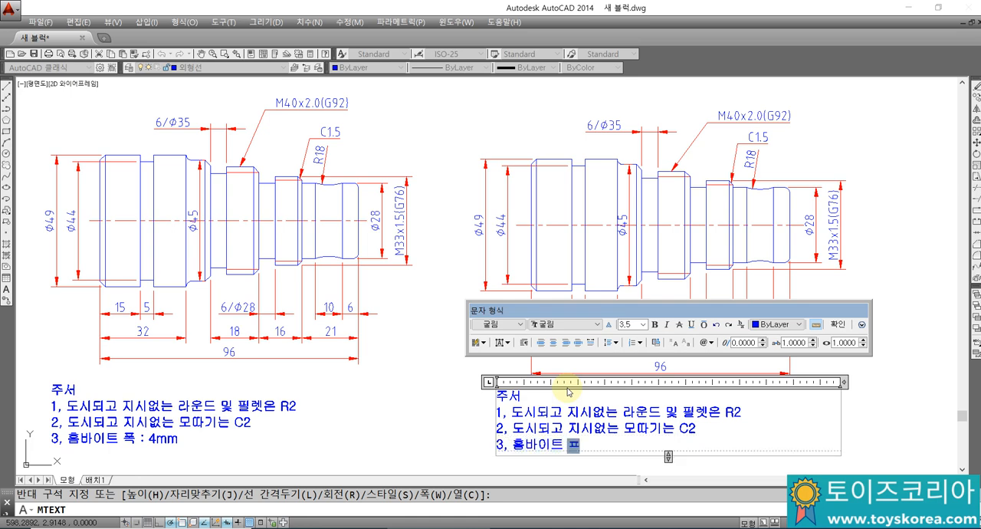
type(" 폭 : 4mm")
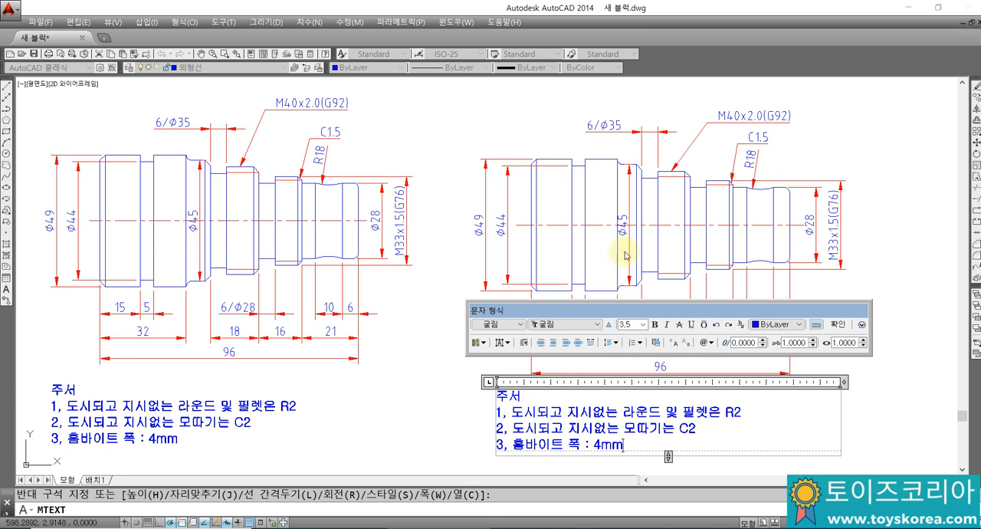
Step: Accept the finished multiline notes and close the text editor
left_click(838, 325)
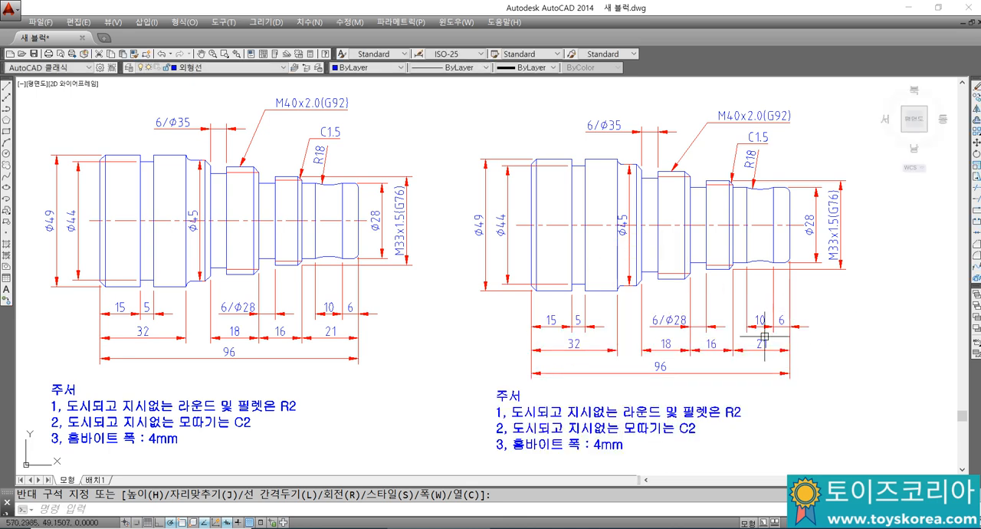
type("ㅡ")
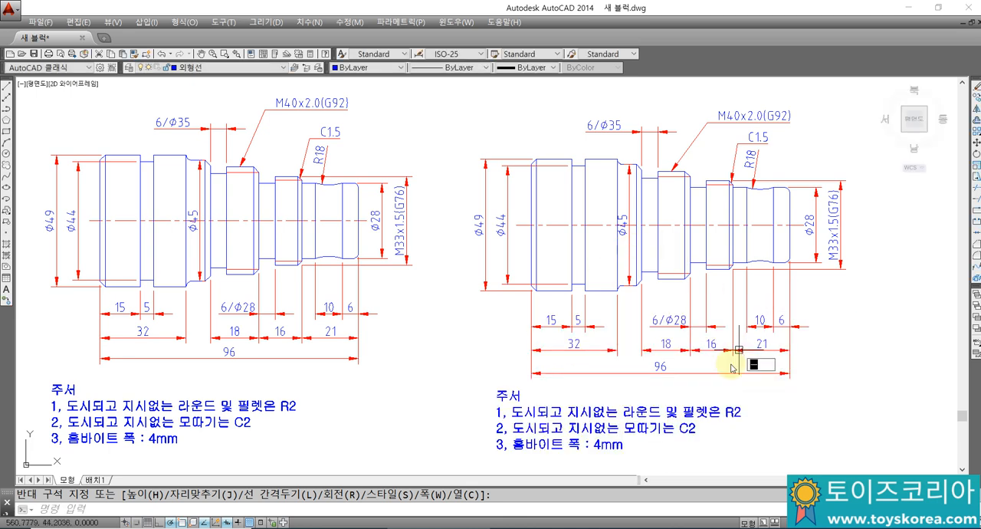
key("Return")
key("Escape")
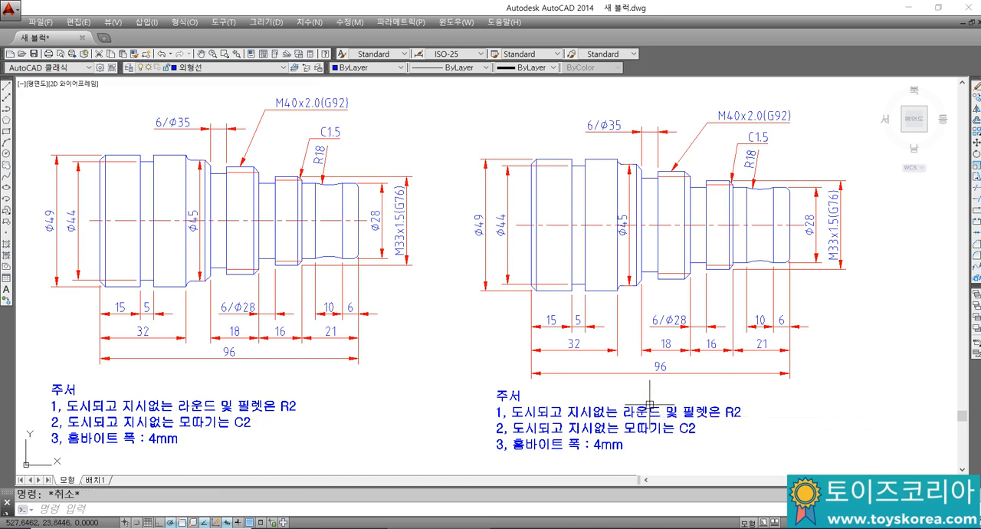
Step: Move the 주서 notes block from below the redrawn shaft to the empty area at its lower right, beside the length dimensions
middle_click_drag(650, 406, 583, 382)
type("m")
key("Return")
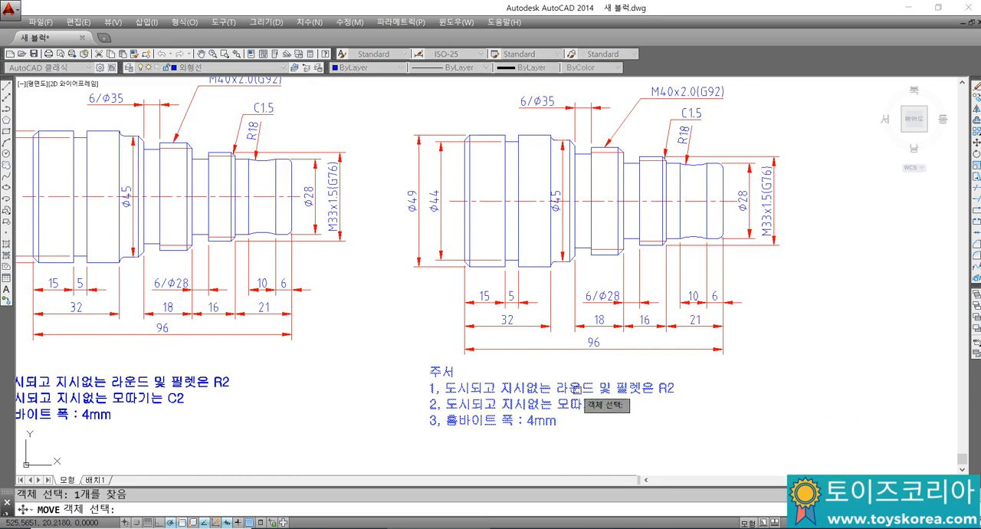
left_click(548, 395)
key("Return")
left_click(531, 399)
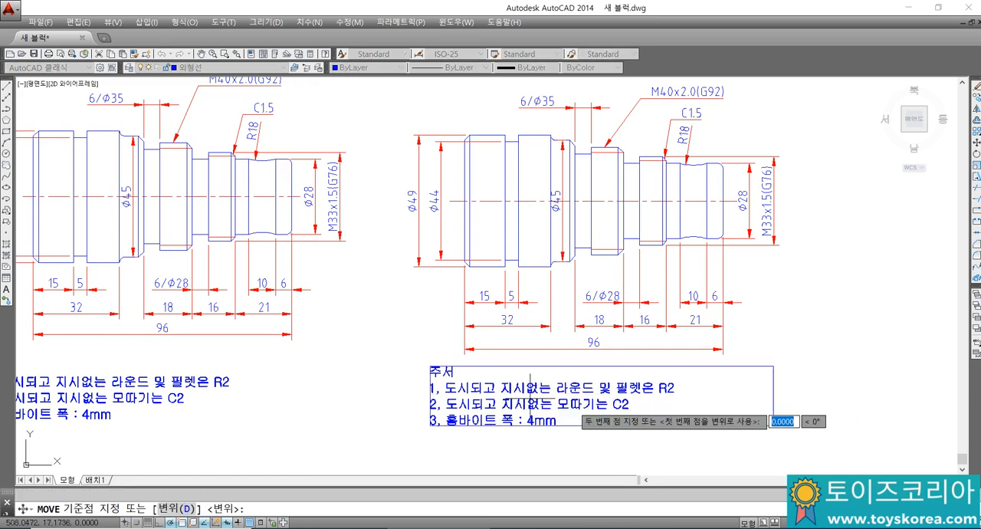
middle_click_drag(744, 393, 567, 392)
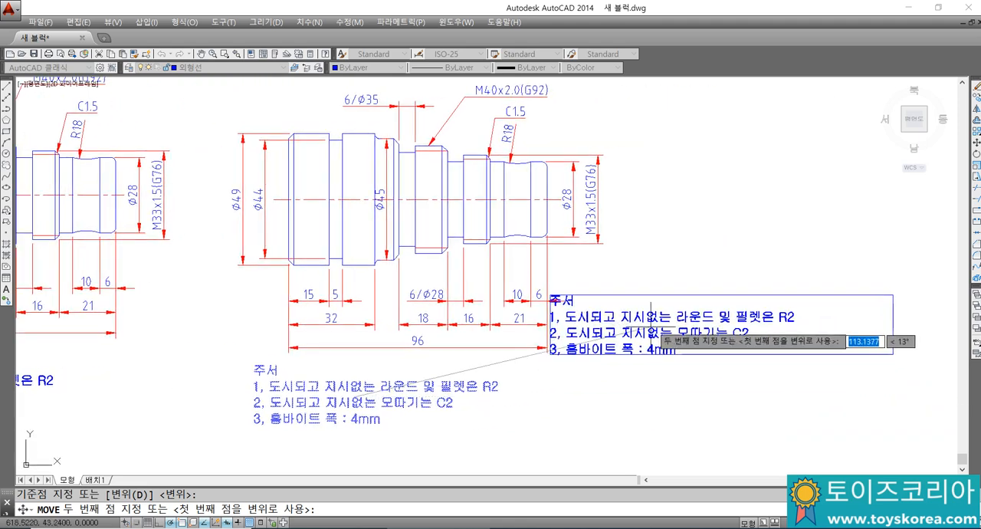
left_click(693, 310)
middle_click_drag(693, 311, 670, 339)
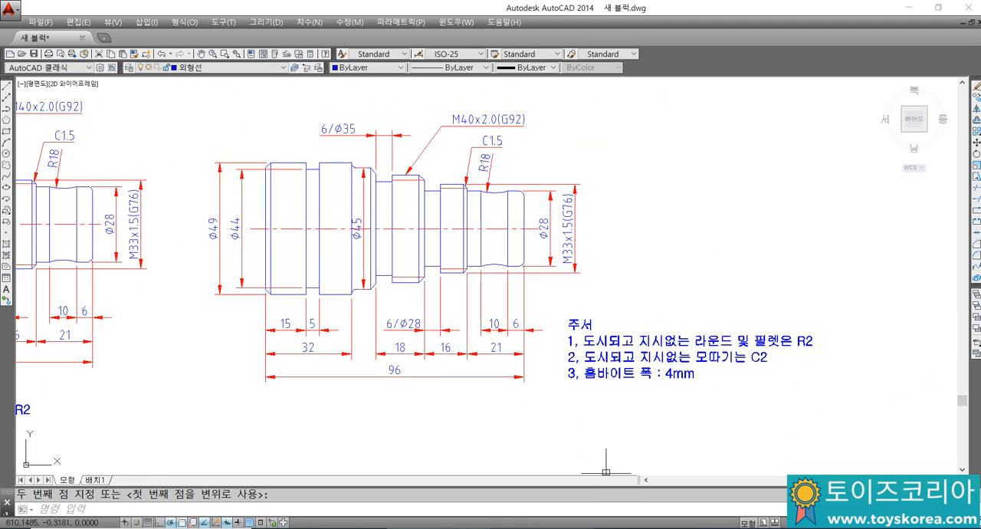
Step: Switch to Notepad and add the line "M... 이동 기능 명령어" at the end of the notes, followed by a blank line
left_click(565, 528)
left_click(718, 466)
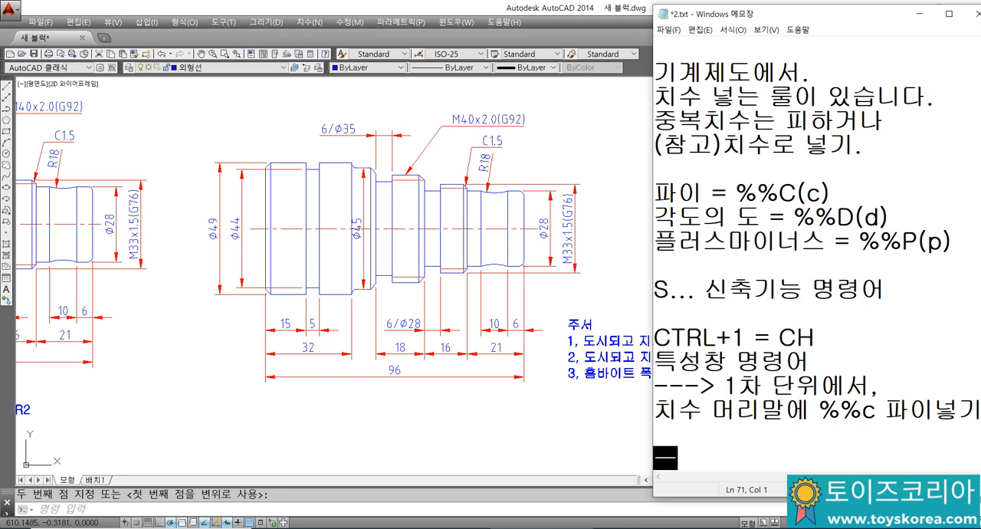
type("M... ")
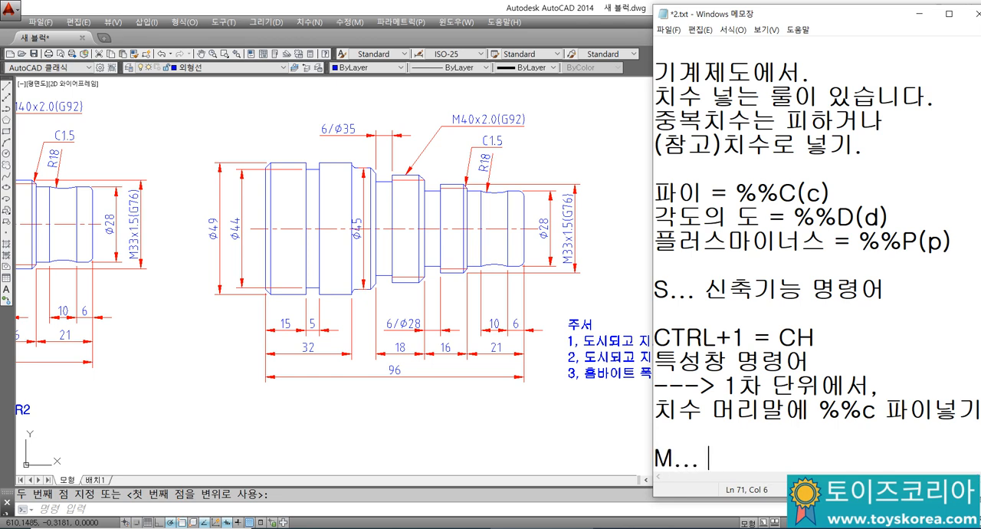
type("이동")
type(" 기능 명령")
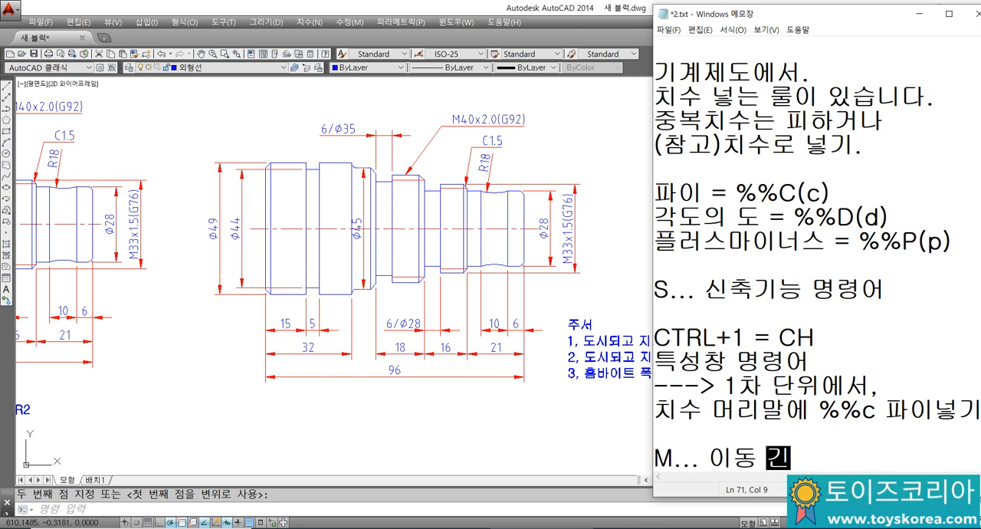
type("어")
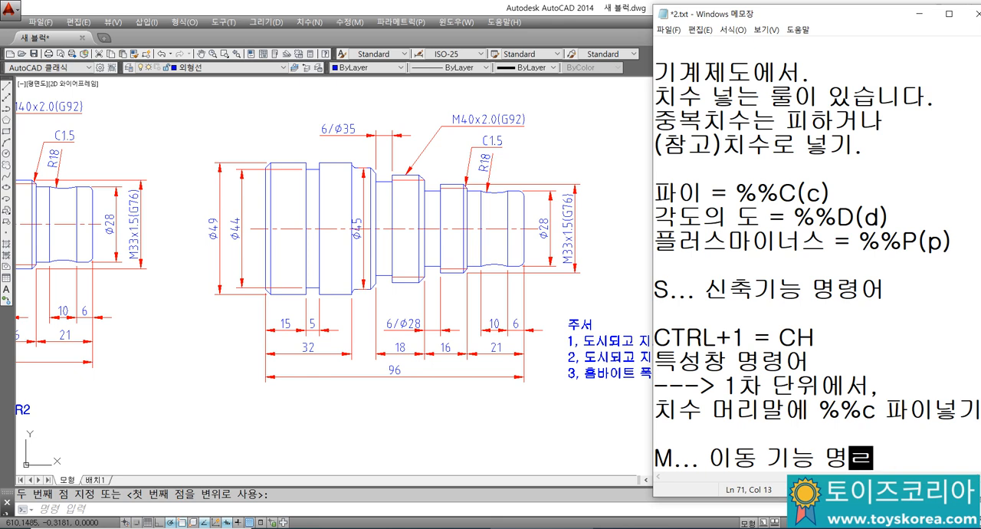
key("Return")
key("Return")
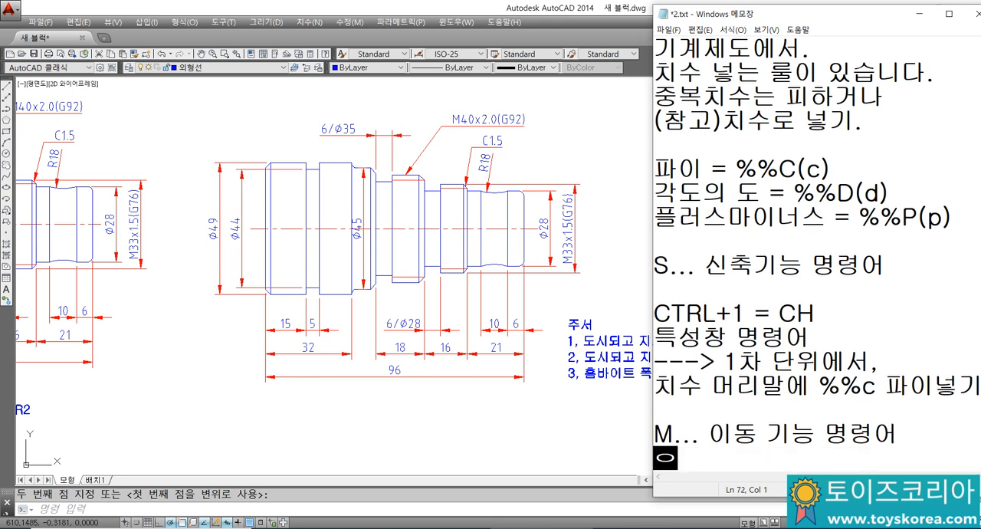
Step: Add the two-line text style note "문자는, 굴림을 쓰고," and "폰트는 3.5mm" in Notepad
type("문자는")
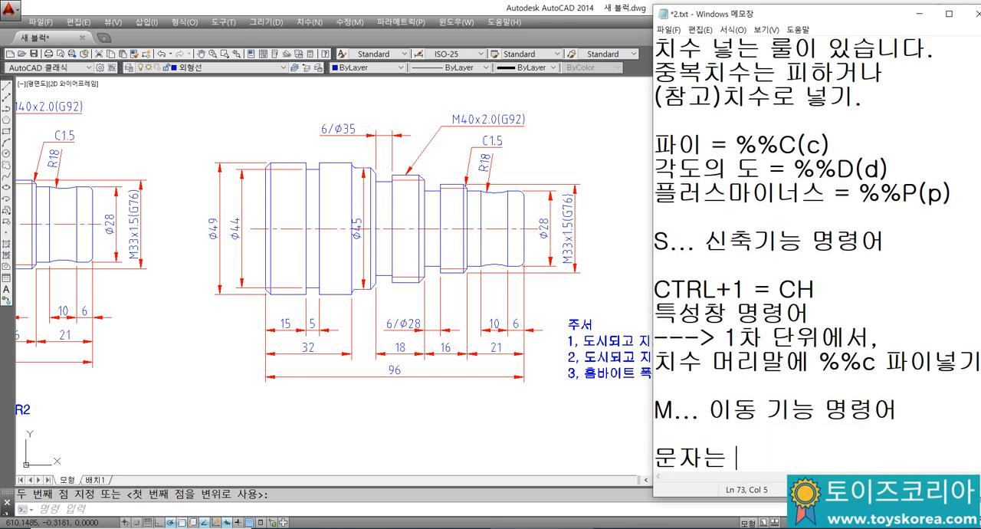
type(", 굴림을 쓰고,")
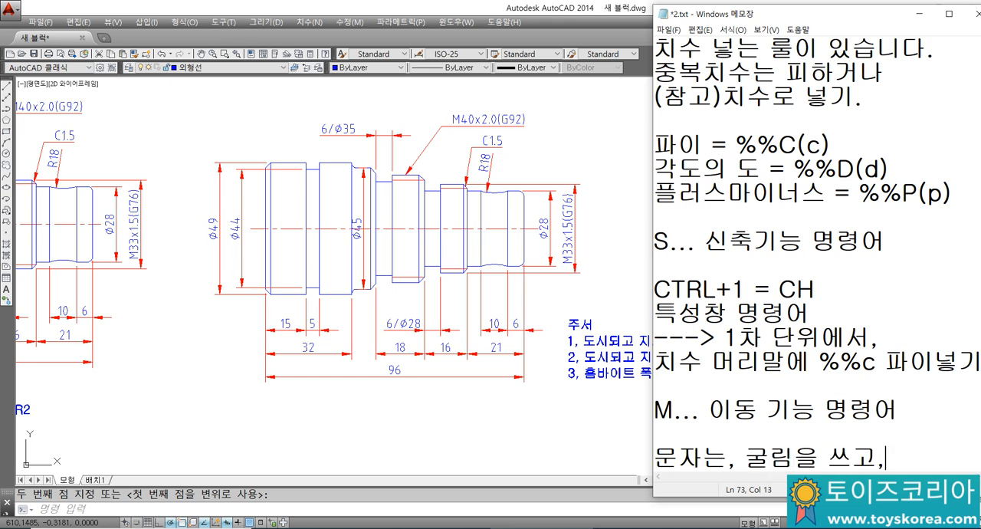
key("Return")
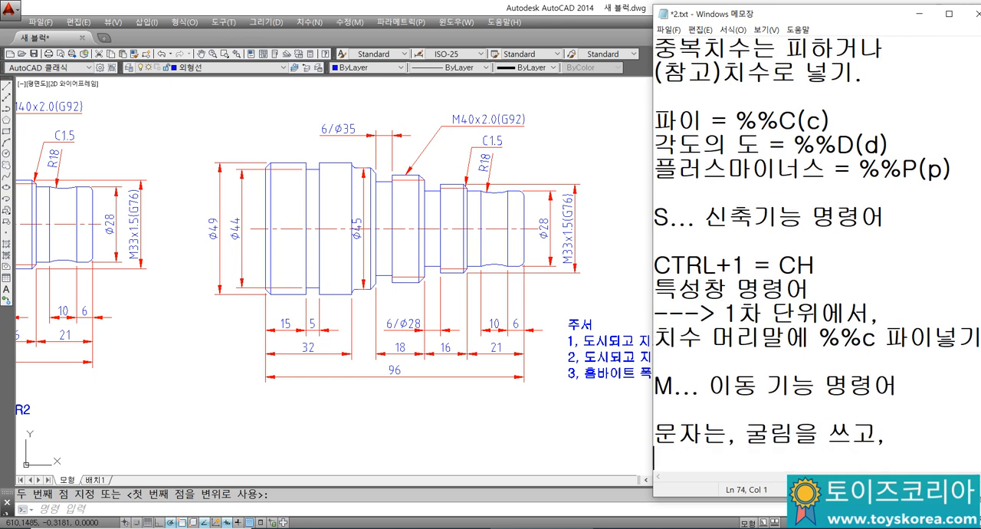
type("표")
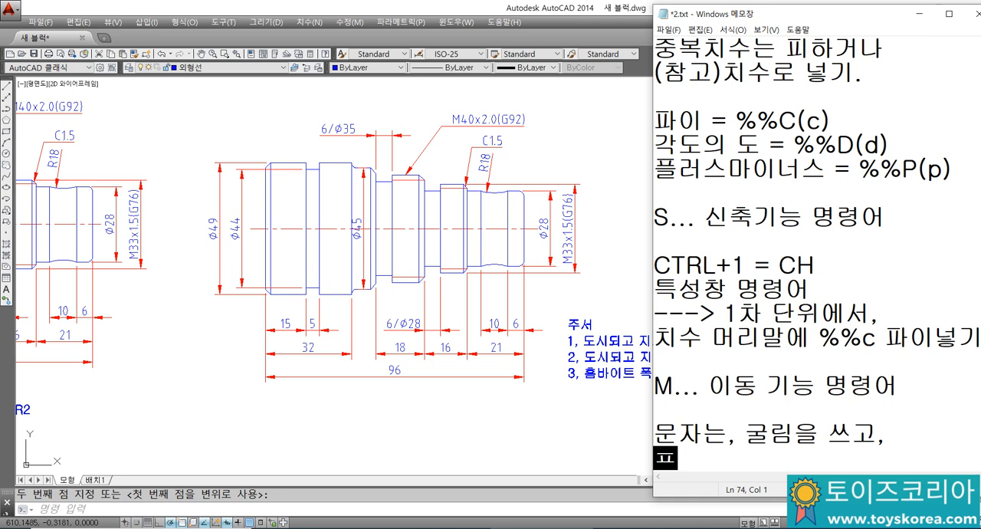
type("트는 ")
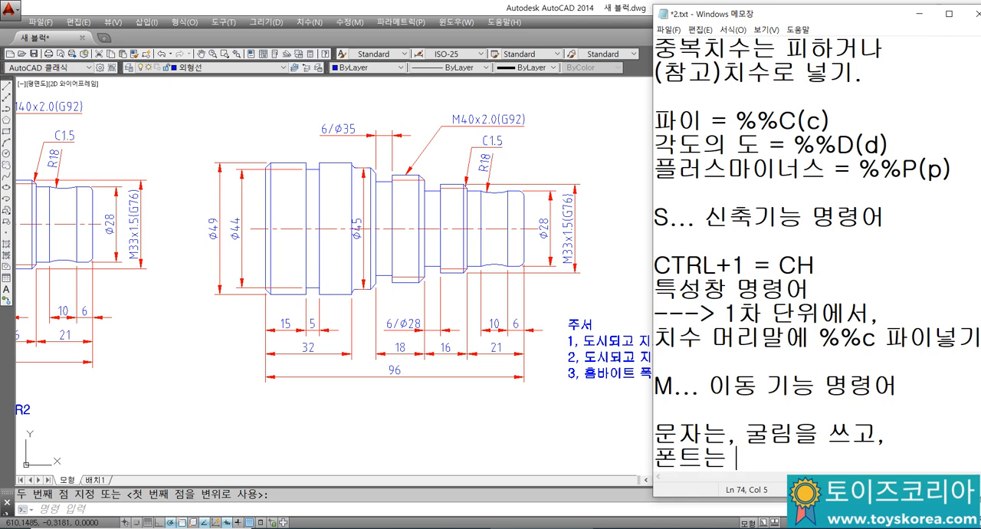
type("3.5mm")
key("Return")
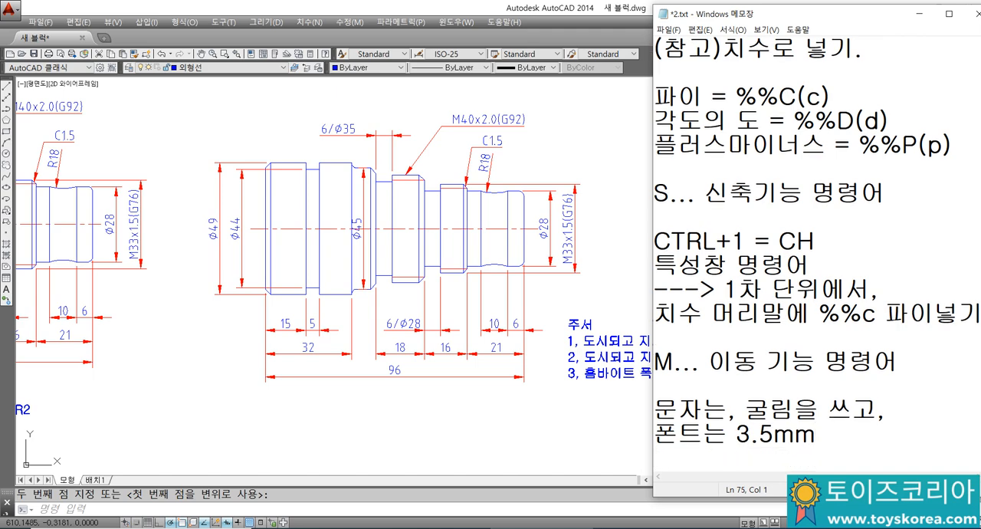
left_click(591, 398)
scroll(599, 370, "up", 2)
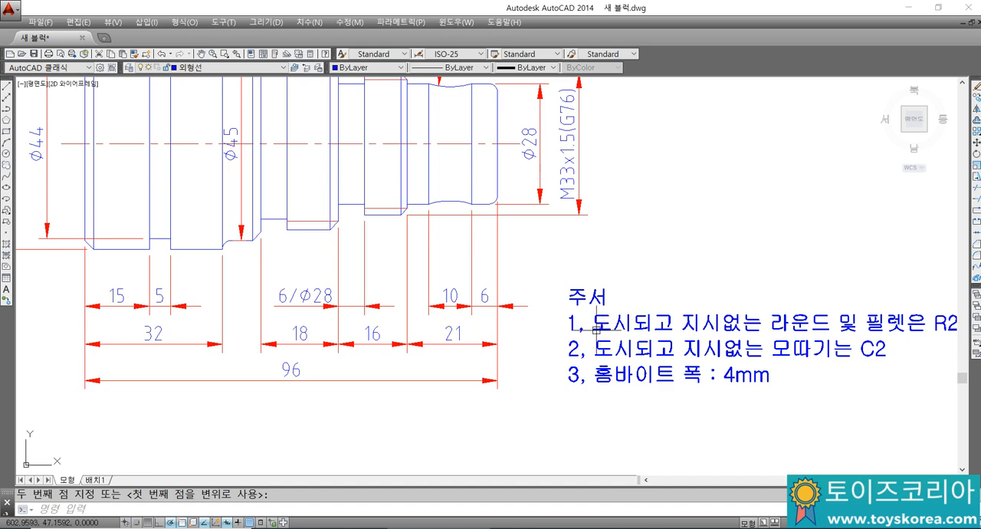
scroll(606, 337, "down", 2)
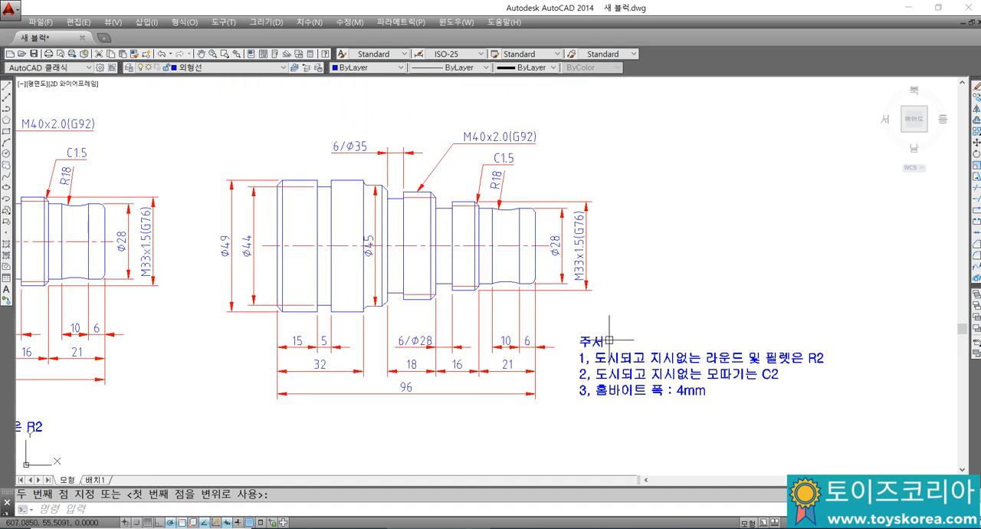
key("alt+Tab")
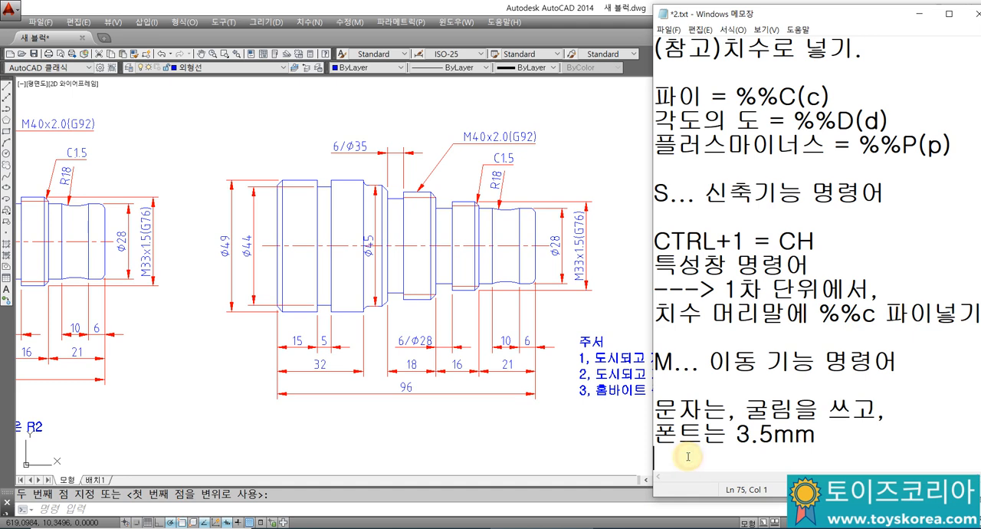
Step: Leave a blank line and add the line "주서 = 노트 = 메트" to the Notepad notes
key("Return")
type("WNTJ")
key("BackSpace")
key("BackSpace")
key("BackSpace")
key("BackSpace")
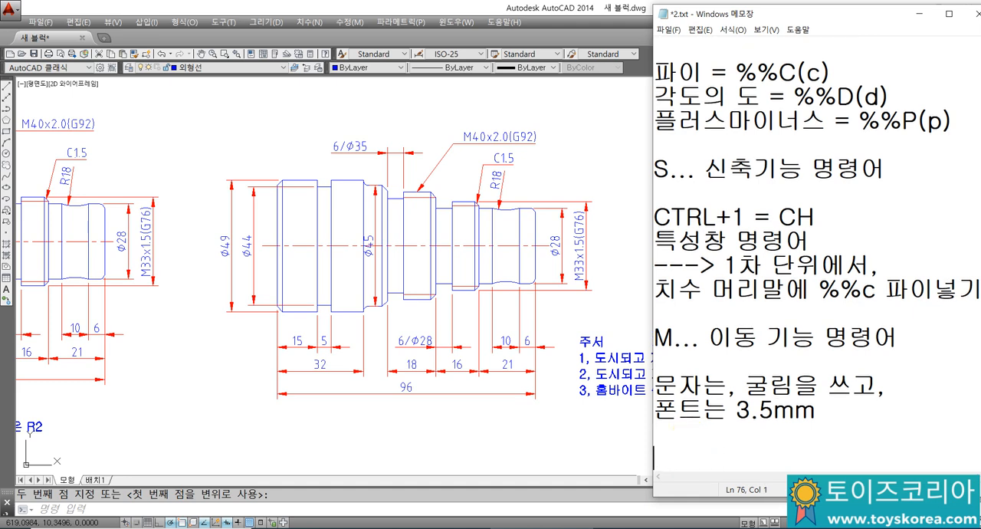
type("주서 = 노트 = ")
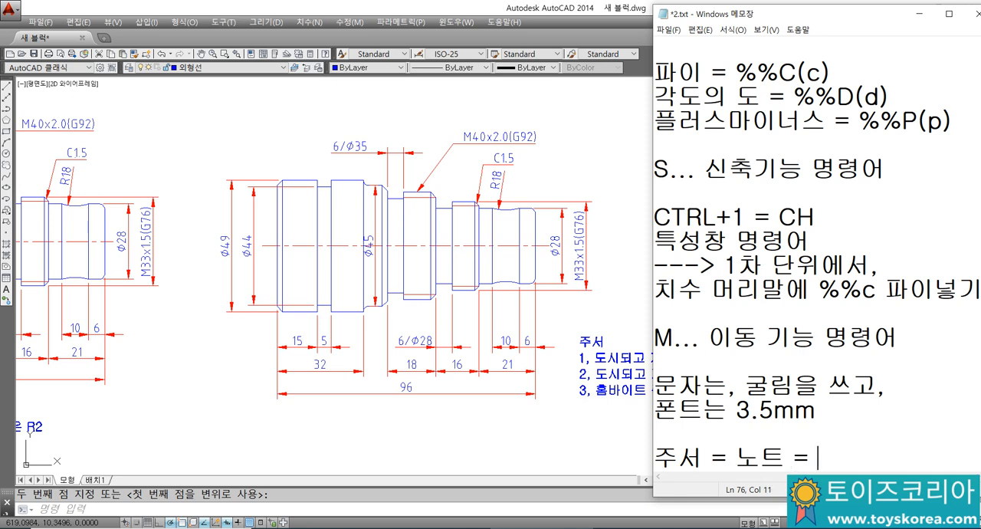
type("메토")
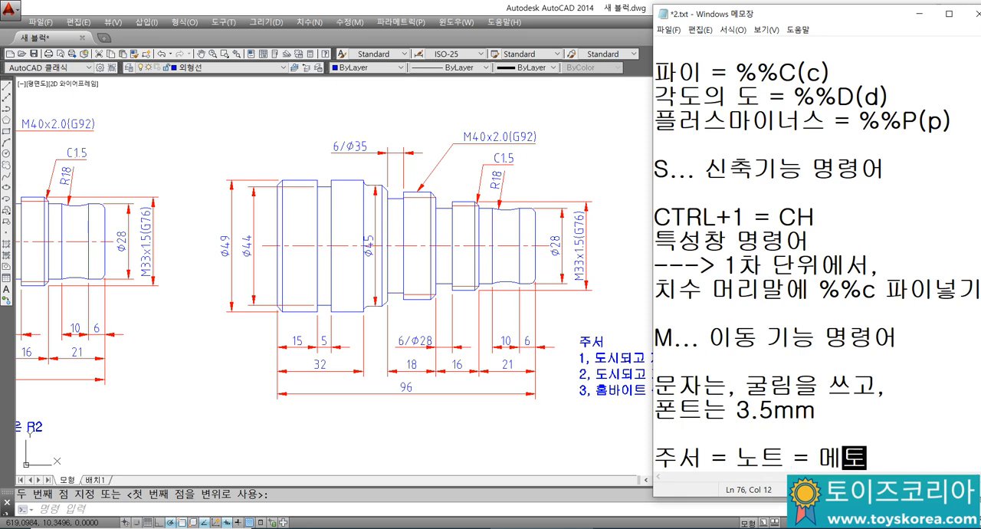
key("BackSpace")
type("트")
key("Return")
Step: Add the line "문자라는 말은 않쓰고," below the 주서 definition
type("무")
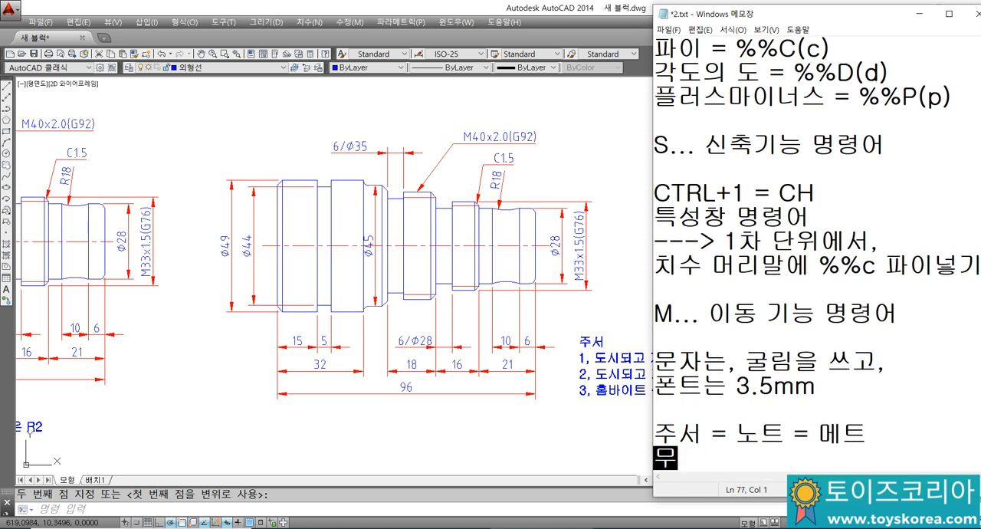
type("문자.")
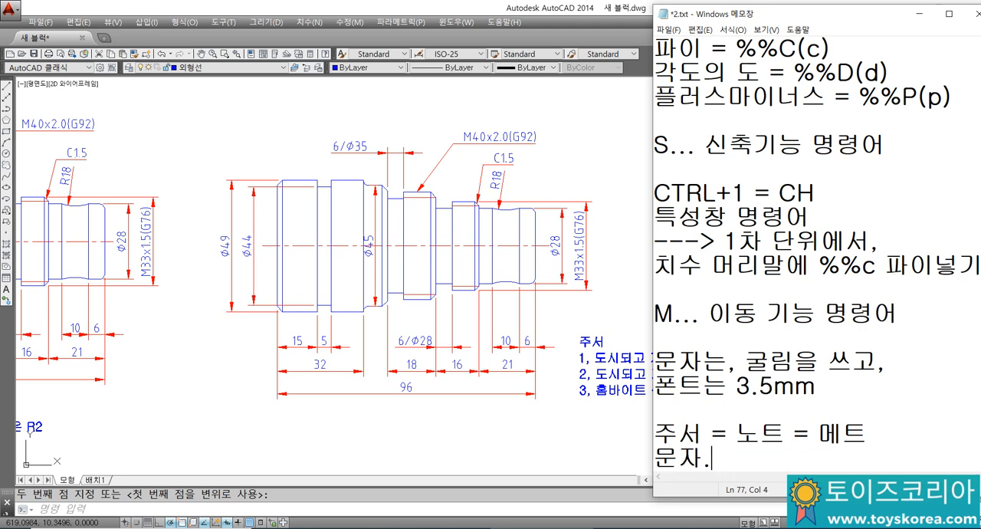
type(".라는 마")
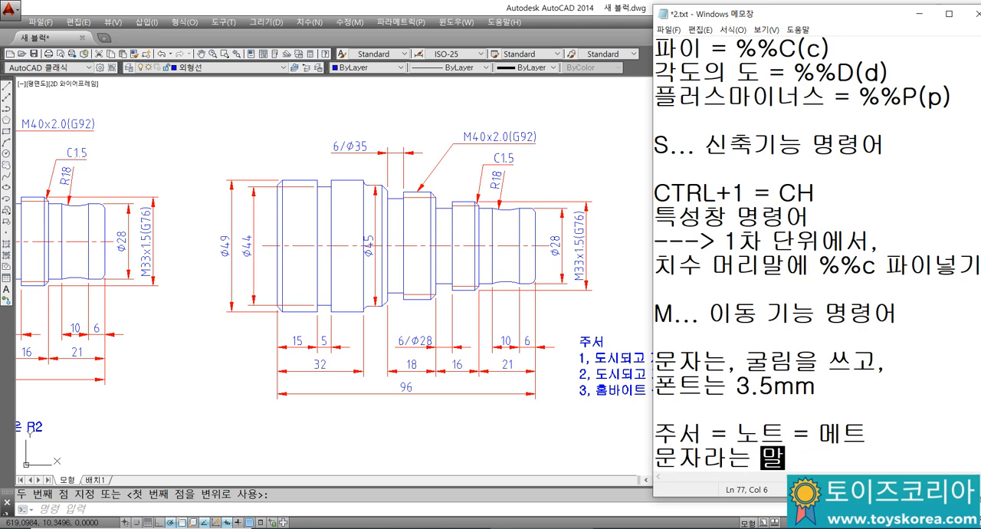
type("은 안")
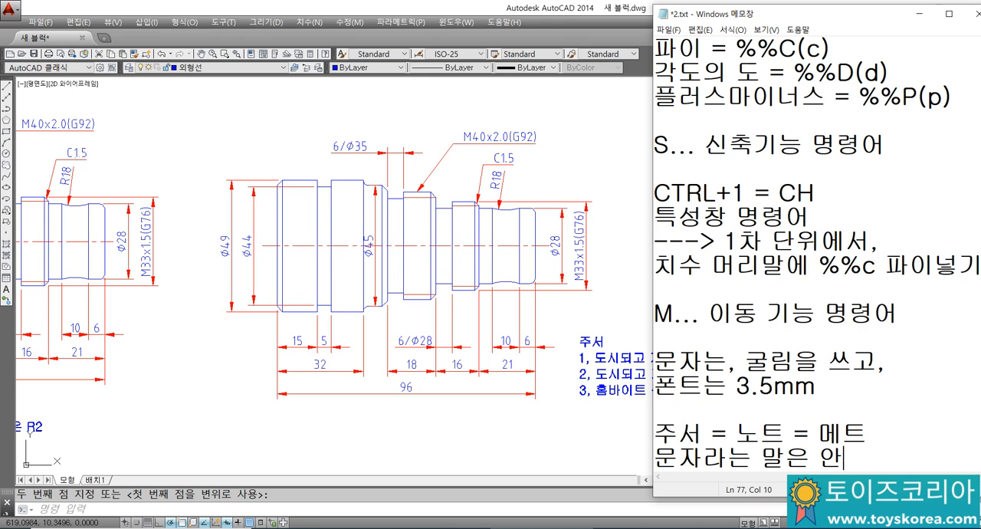
type("ㅎ쓰고,")
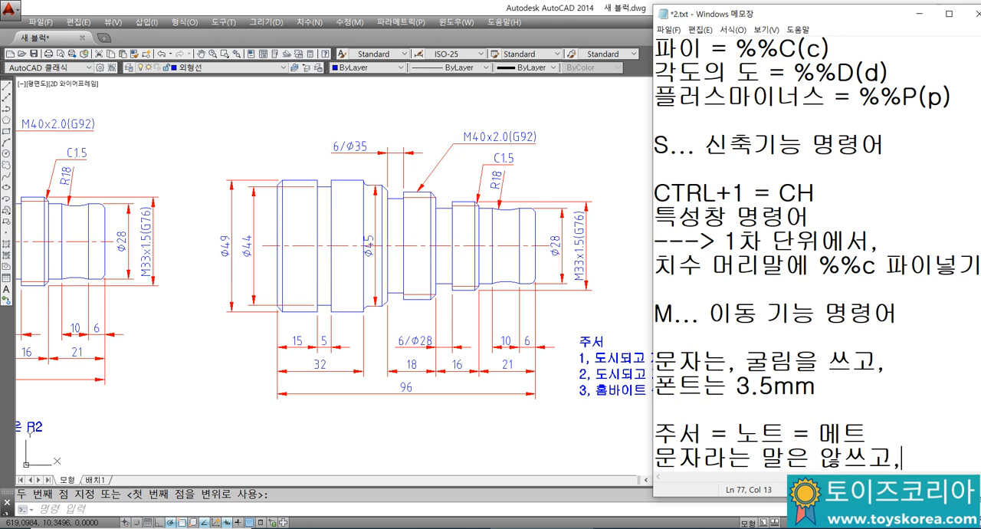
Step: Continue the sentence on a new line with "주서라는 말로 씁니다."
key("Return")
type("WN")
key("BackSpace")
key("BackSpace")
key("Hangul")
type("주서")
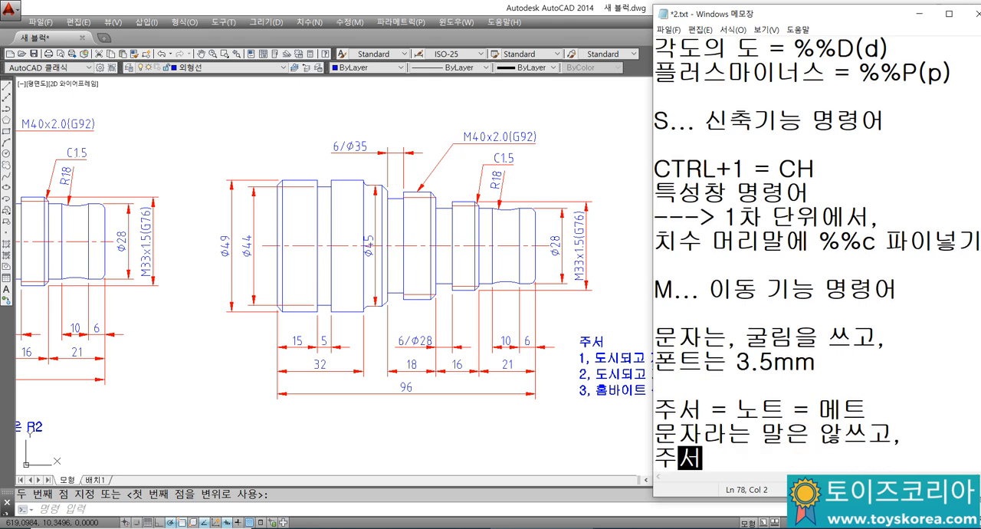
type("라는 말로 ㅆ")
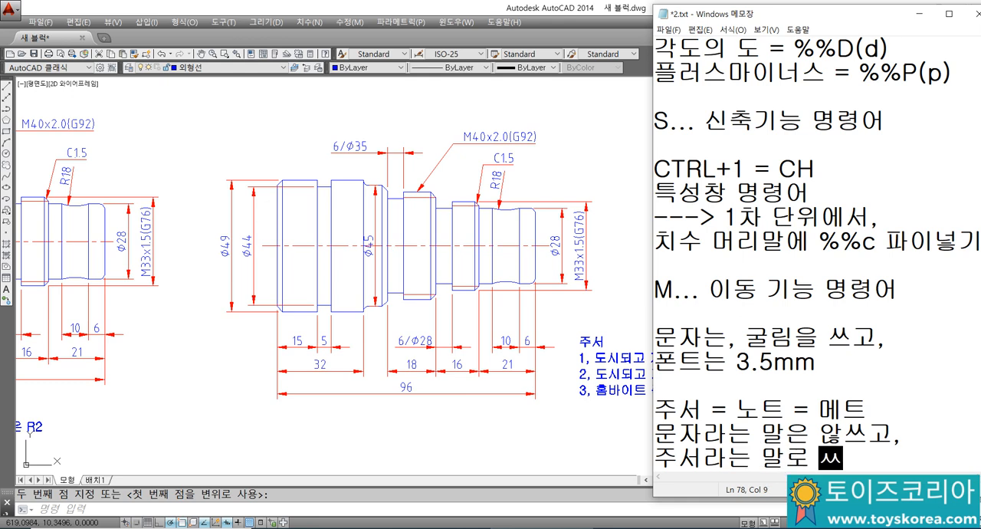
type("ㅡㅂ니다.")
Step: Correct the wording "않쓰고" to "안 쓰고" in the line above and add two line breaks at the end of the notes
key("Up")
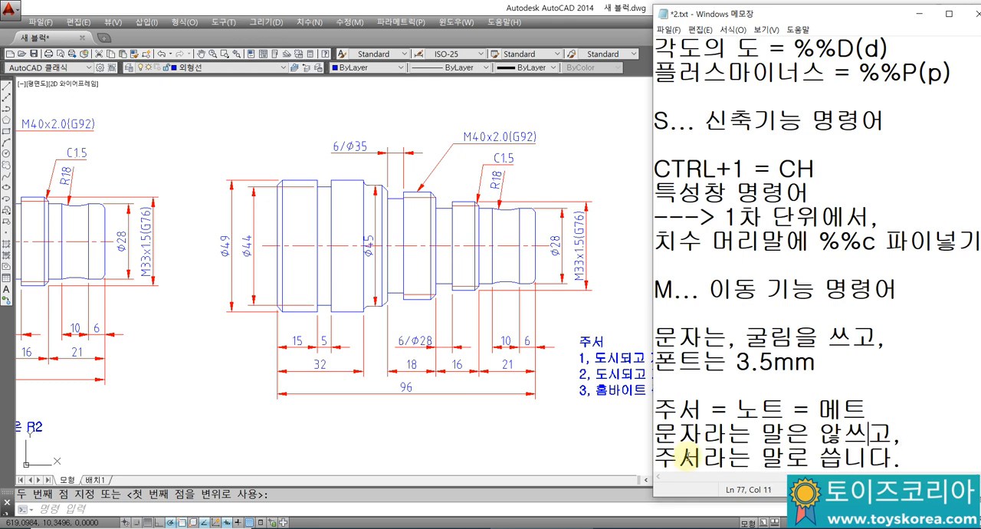
key("BackSpace")
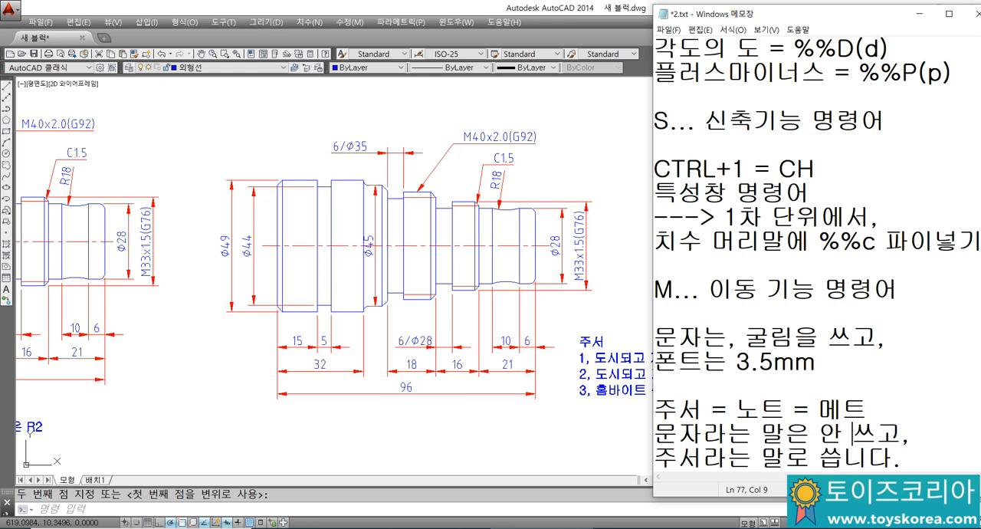
key("Down")
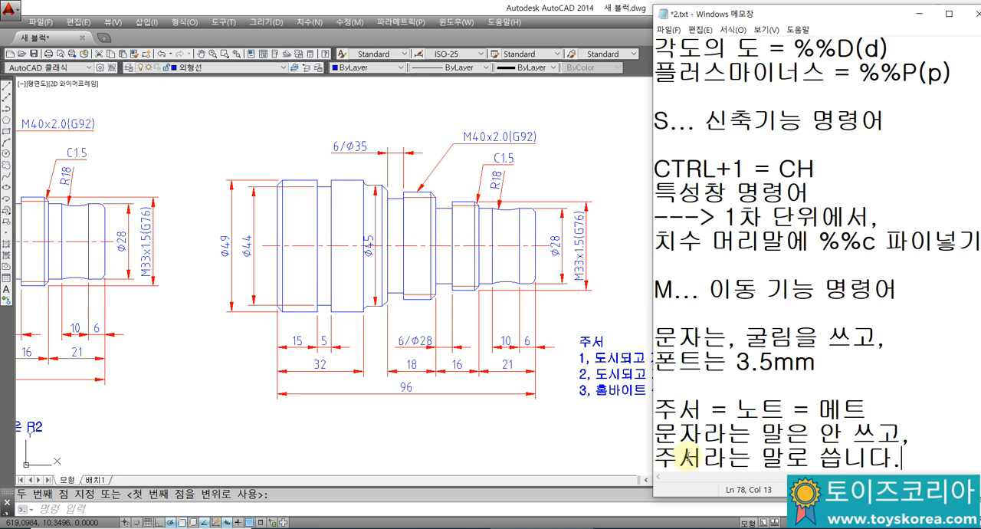
key("Return")
key("Return")
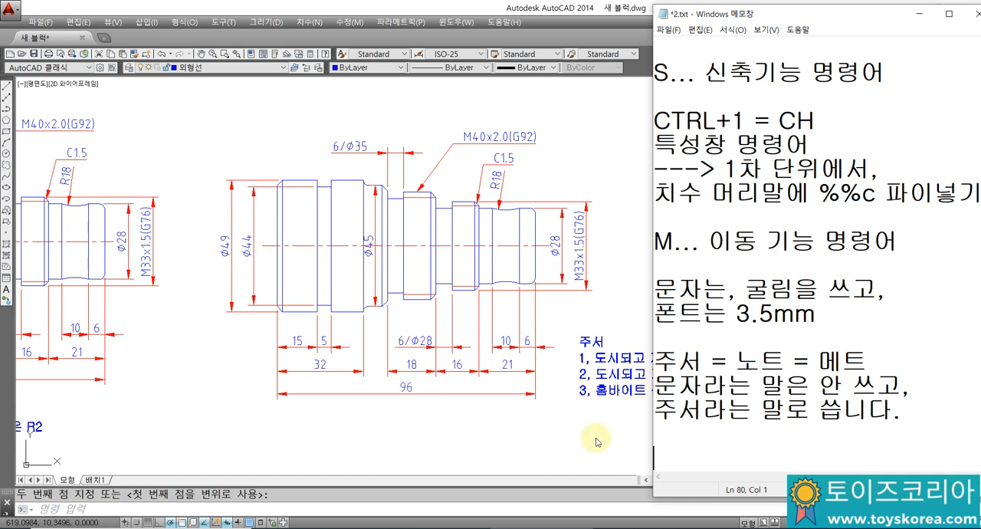
Step: Add the line "소재는 가공여유를 생각해서" at the end of the Notepad notes
type("소재는 ")
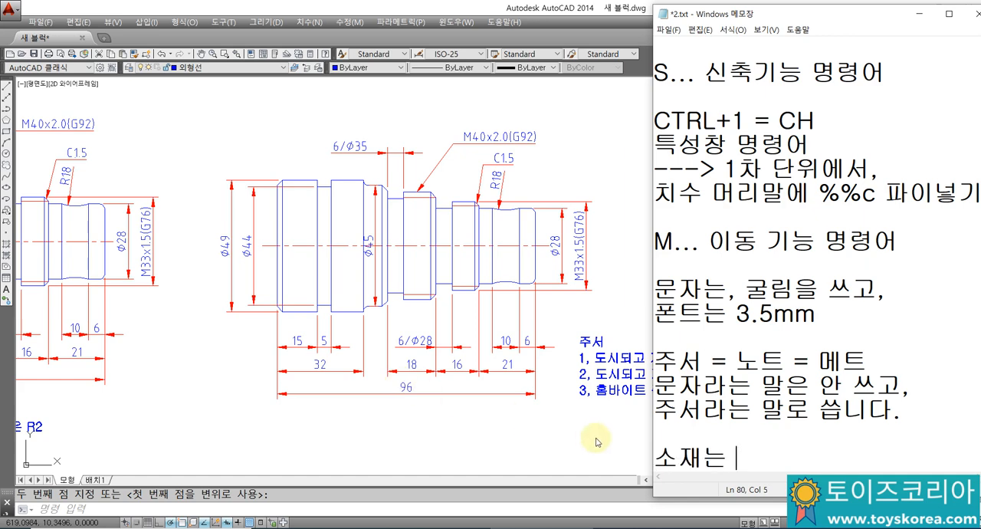
type("가공여유")
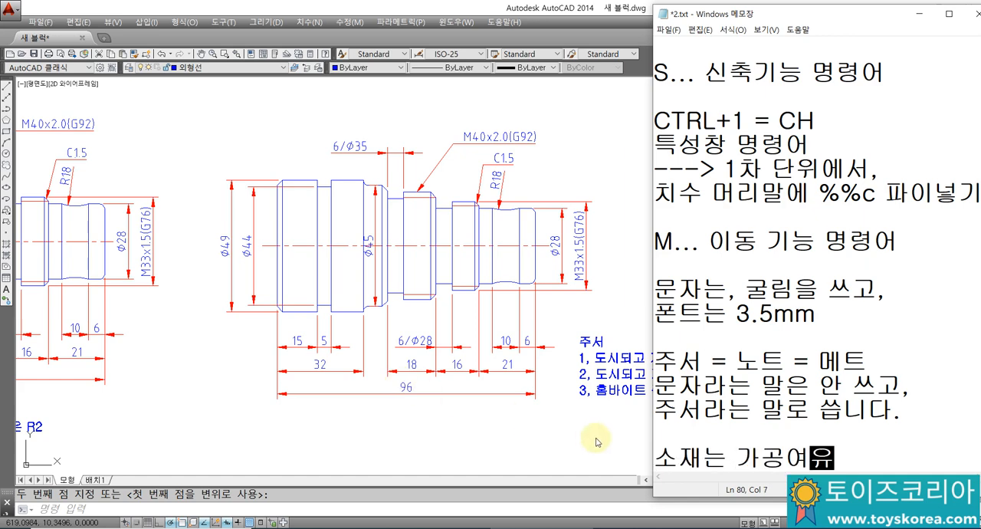
type("를 생각해서")
key("Return")
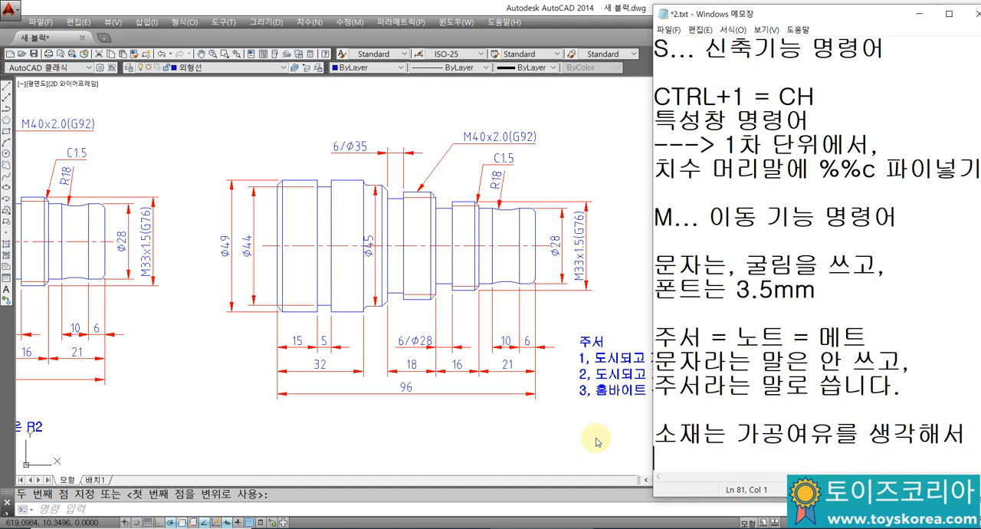
Step: Finish the material sentence with "주문해야되요..." on a new line and leave a blank line below it
type("좀문해야되")
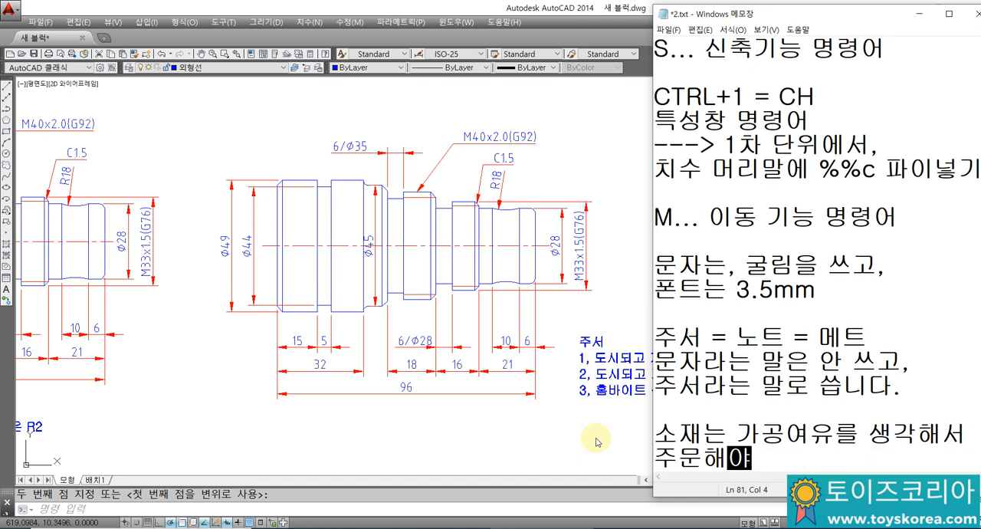
type("요...")
key("Return")
key("Return")
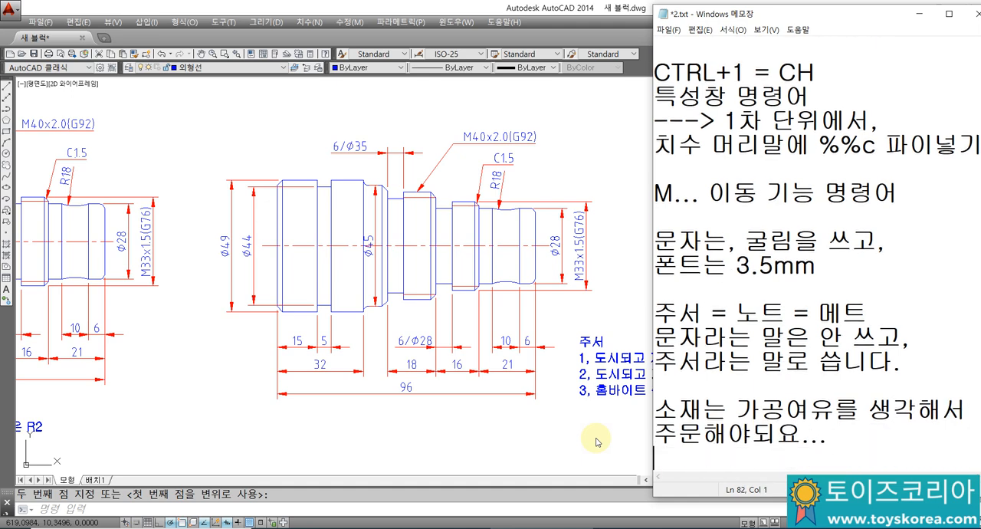
type("ㄱ")
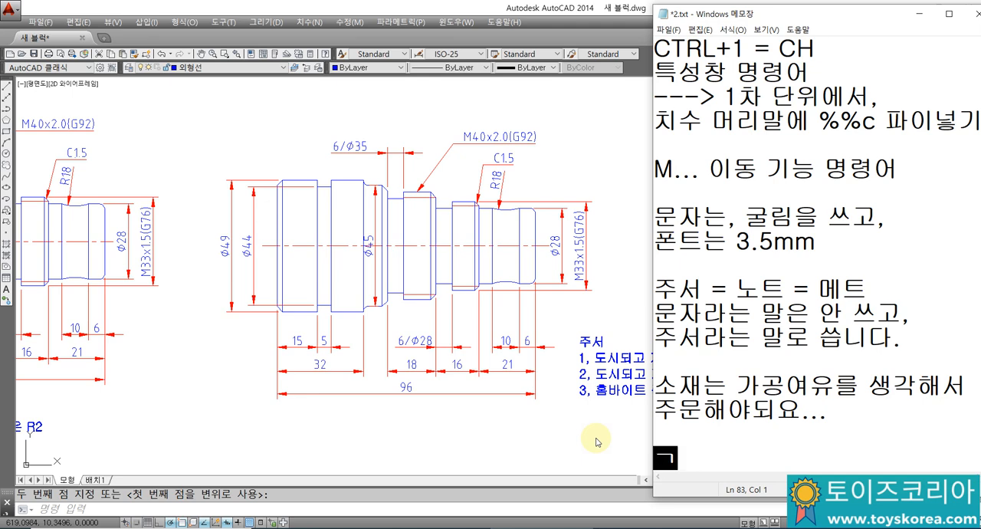
type("ㅣ")
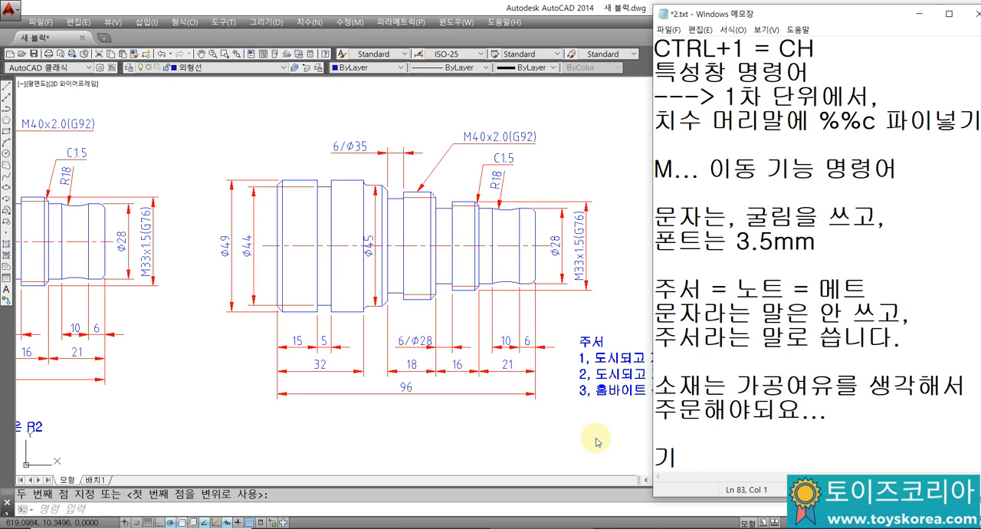
key("BackSpace")
key("BackSpace")
Step: Add the stock diameter example "49... 52파이..." as a new line in the notes
type("49... 52파이..")
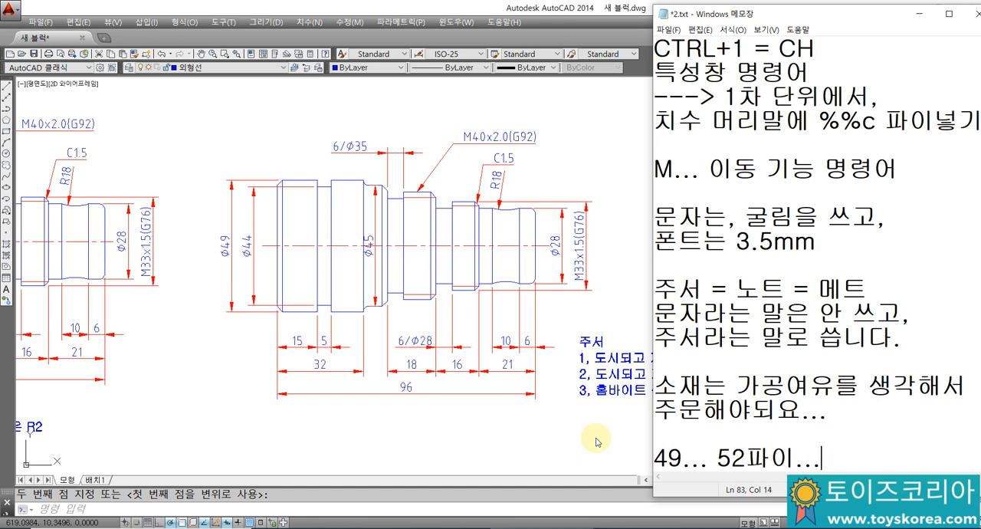
type(".")
key("Return")
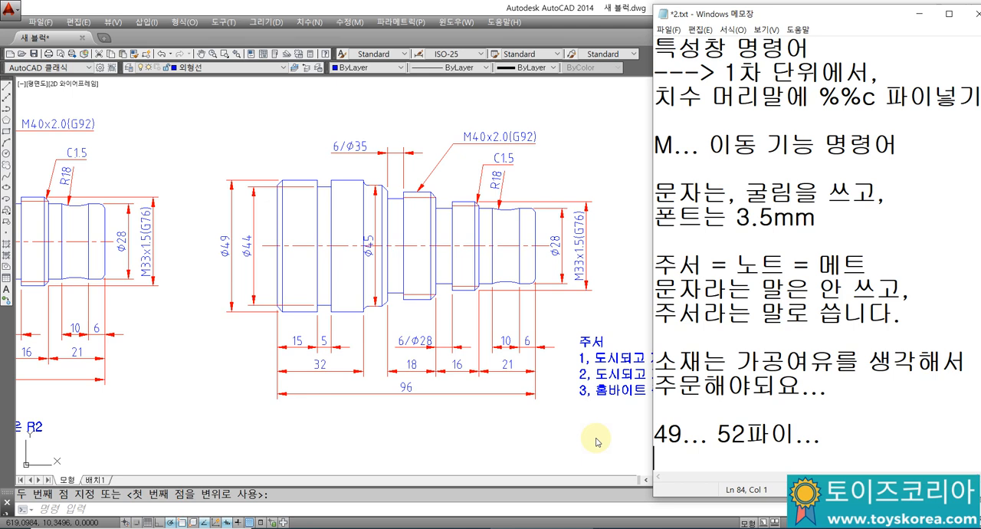
Step: Add the stock length line "100mm 길이..." under the diameter example and leave a blank line below it
type("100mm ")
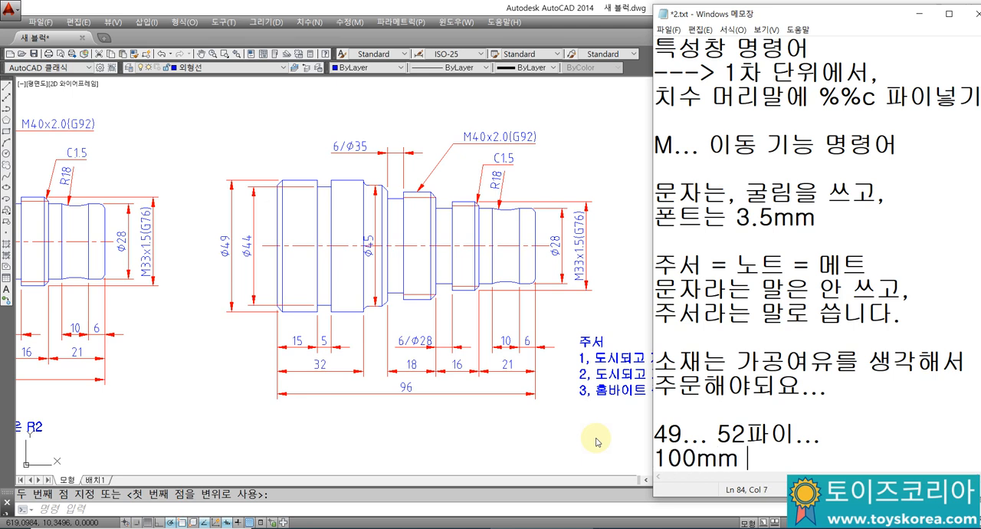
type("R")
key("BackSpace")
type("RL")
key("BackSpace")
key("BackSpace")
type("길이...")
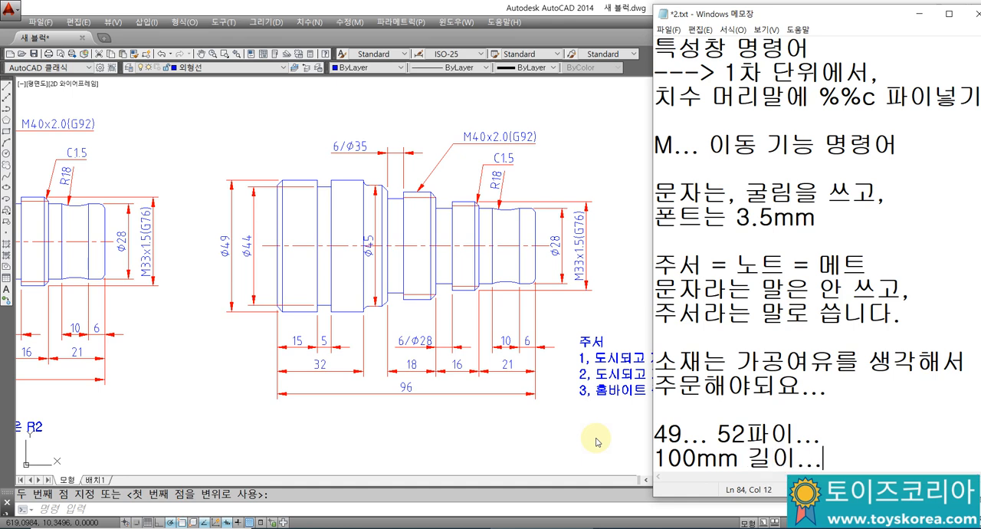
key("Return")
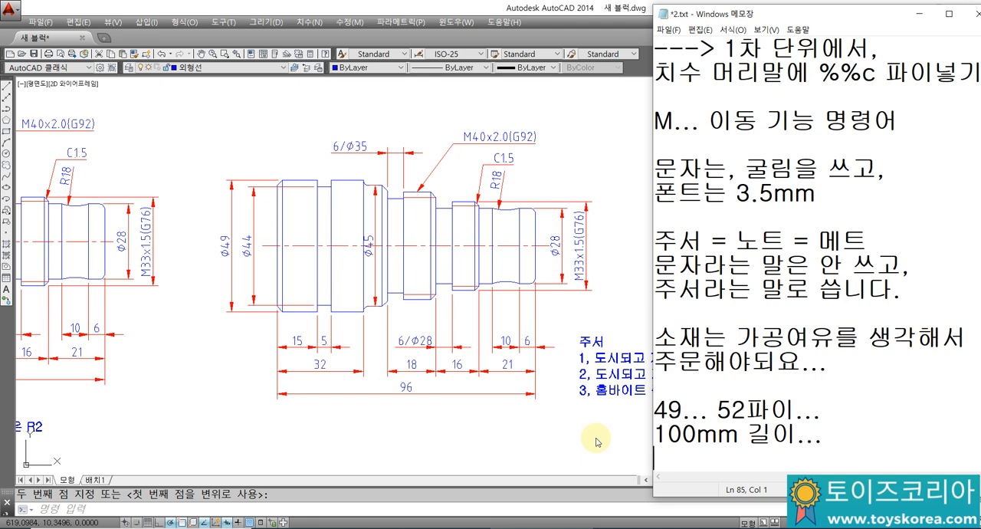
key("Return")
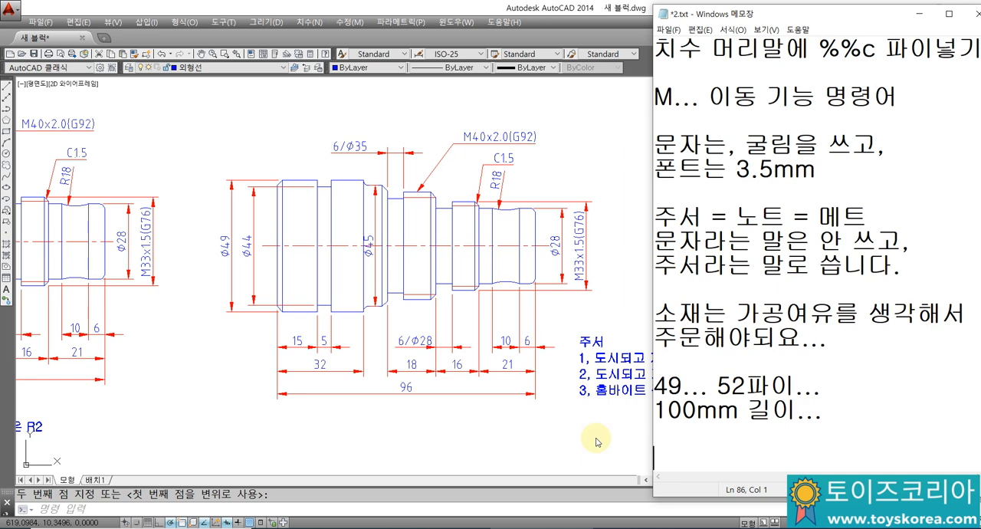
Step: Add the line "설계+자재..." to the notes, removing the stray character after it
type("설계+ㅈ")
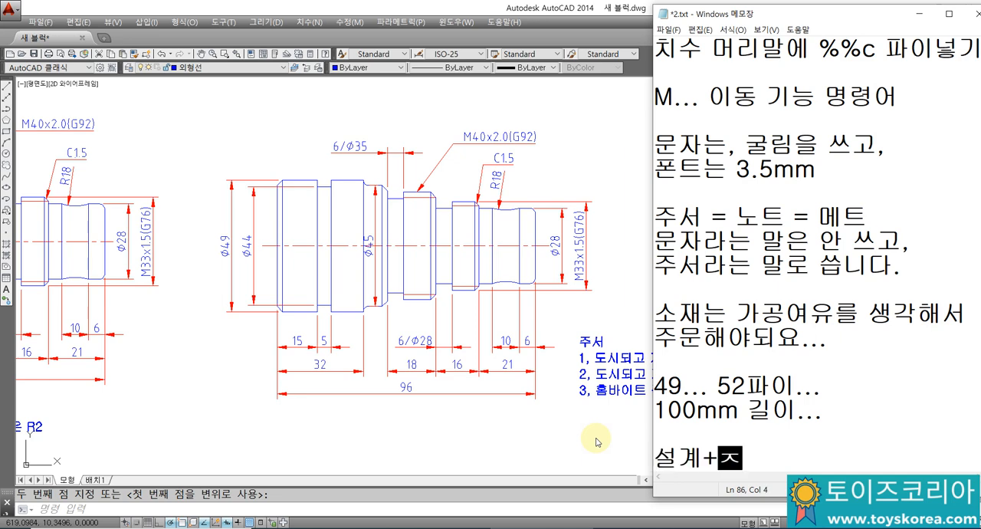
type("ㅏ재...ㄹ")
key("Return")
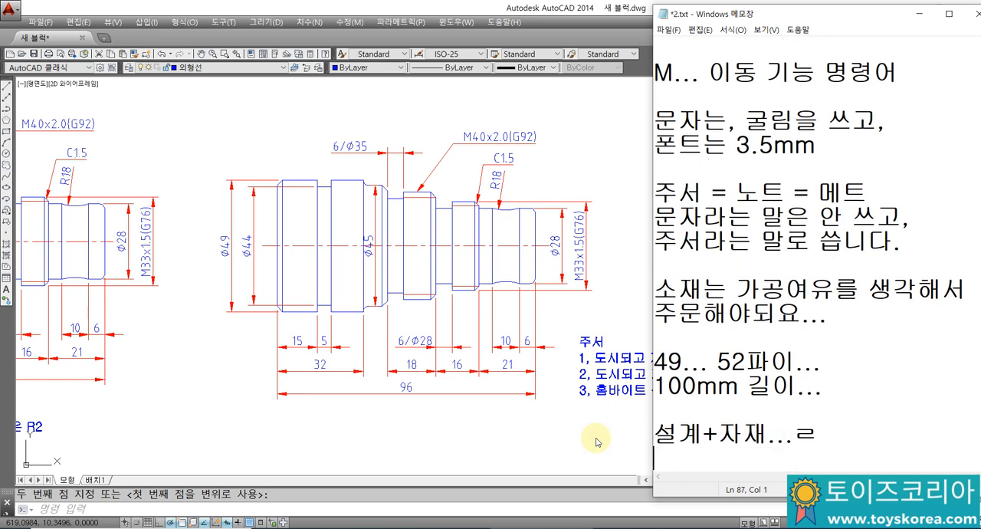
key("BackSpace")
key("Return")
Step: Write "ERP... 엑셀..." on the line below "설계+자재..."
type("EP")
key("BackSpace")
type("R")
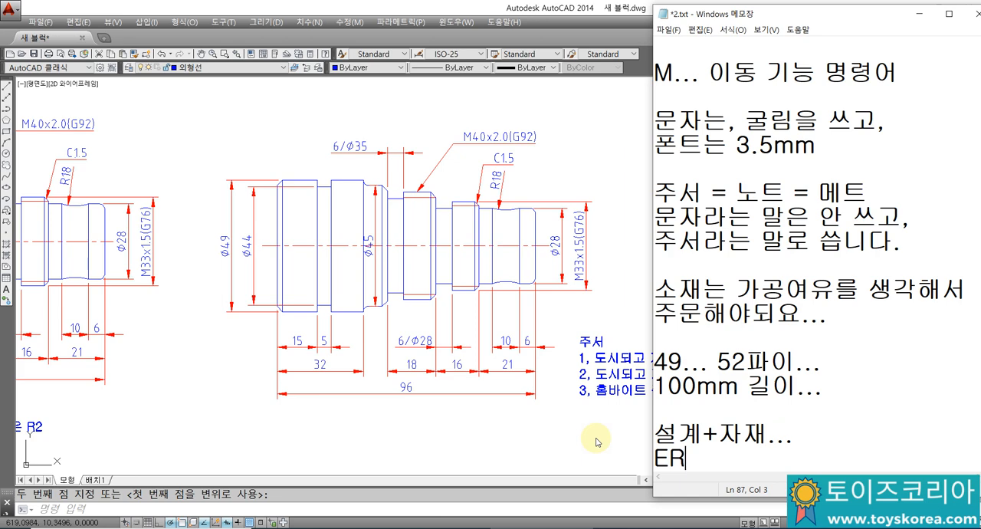
type("P... 엑셀...")
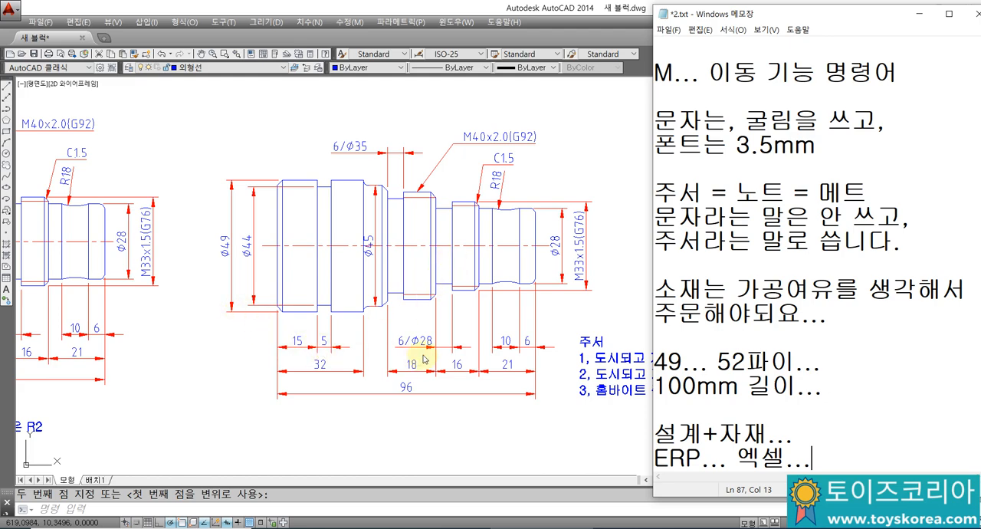
Step: Review the notes back to the opening topic list and highlight "오토캐드 CNC선반 도면 제도" under item 1
left_click(784, 337)
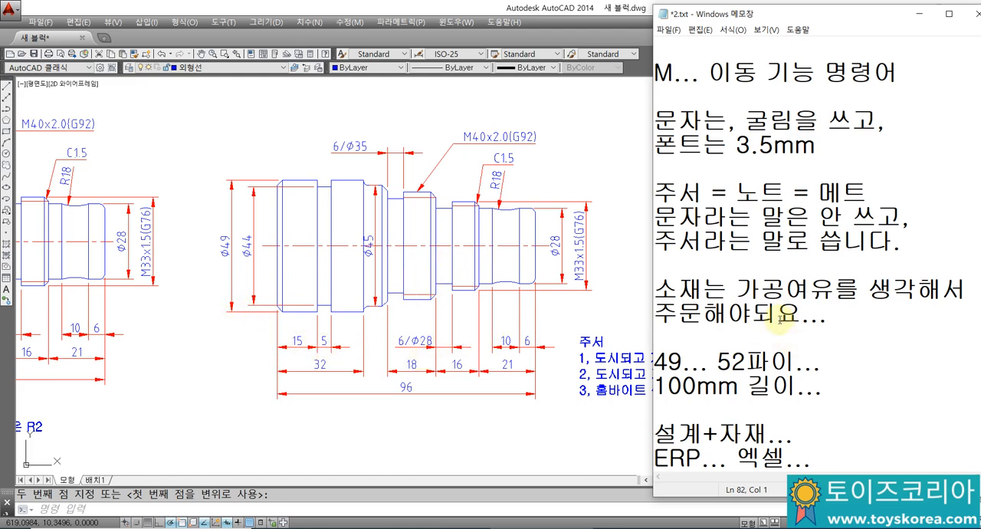
scroll(790, 333, "up", 1)
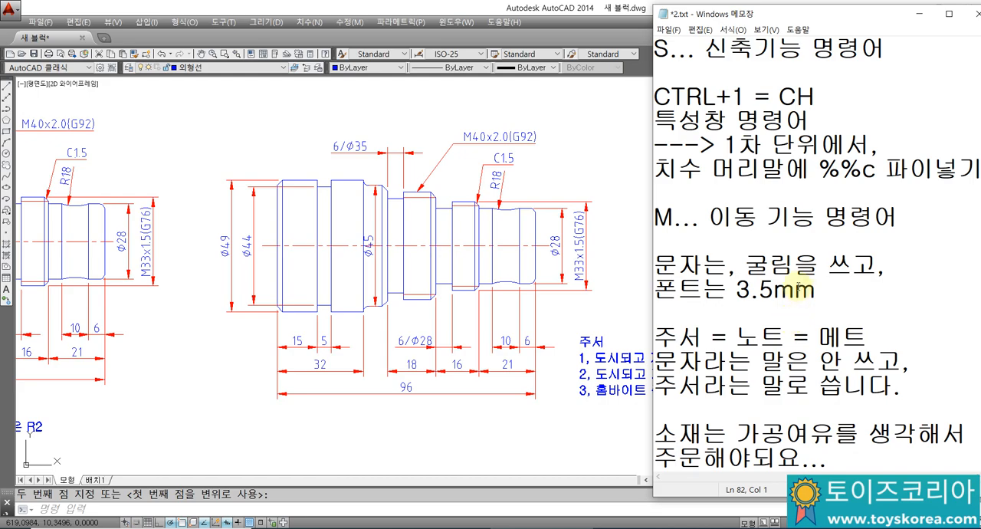
scroll(797, 307, "up", 2)
scroll(797, 291, "up", 8)
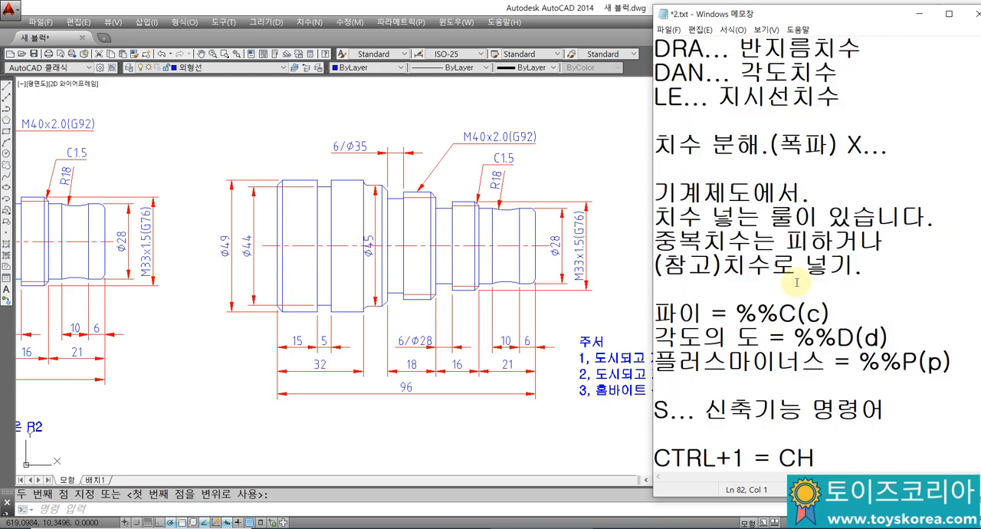
scroll(794, 280, "up", 15)
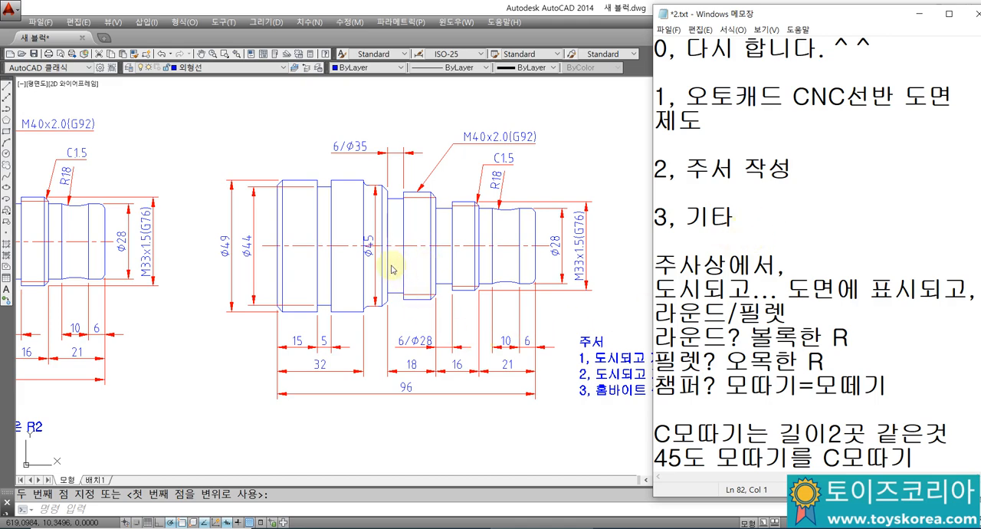
scroll(828, 284, "down", 4)
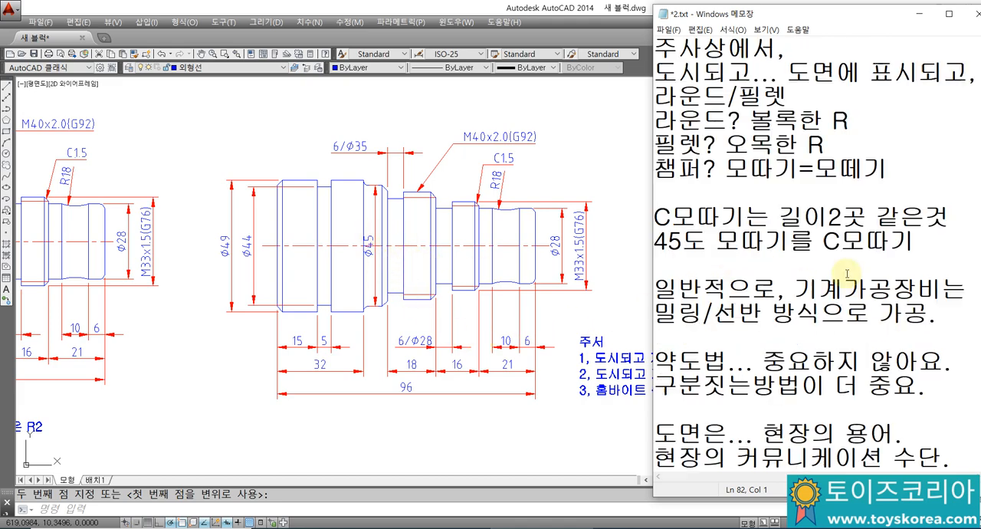
scroll(811, 282, "up", 4)
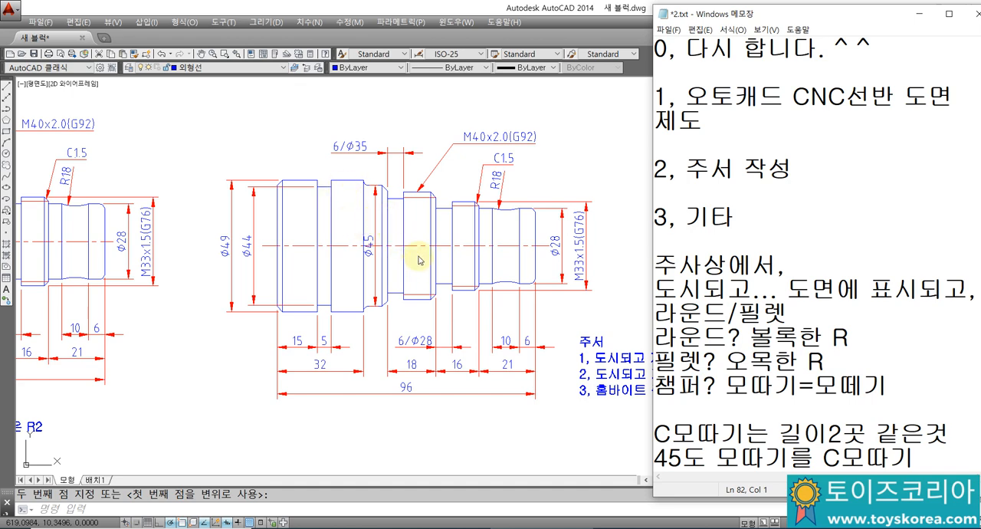
left_click_drag(686, 96, 702, 121)
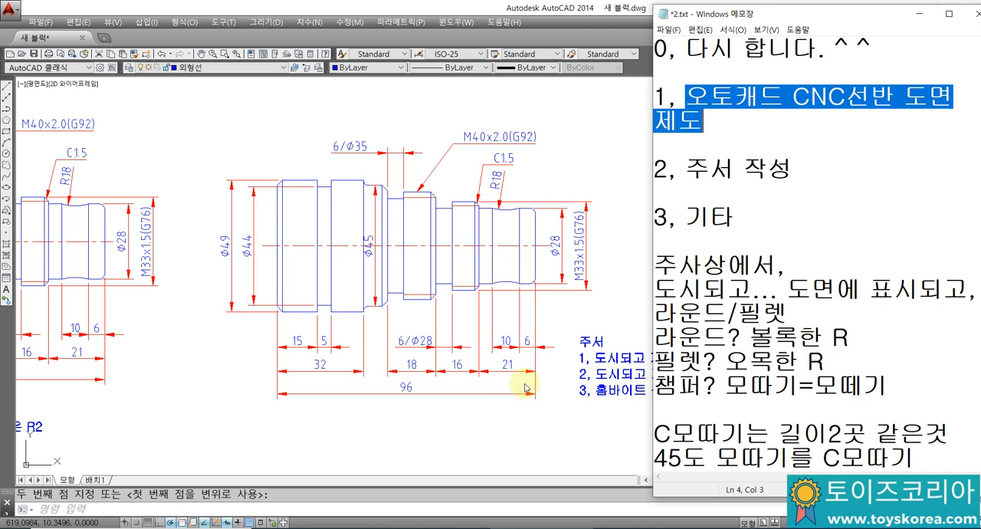